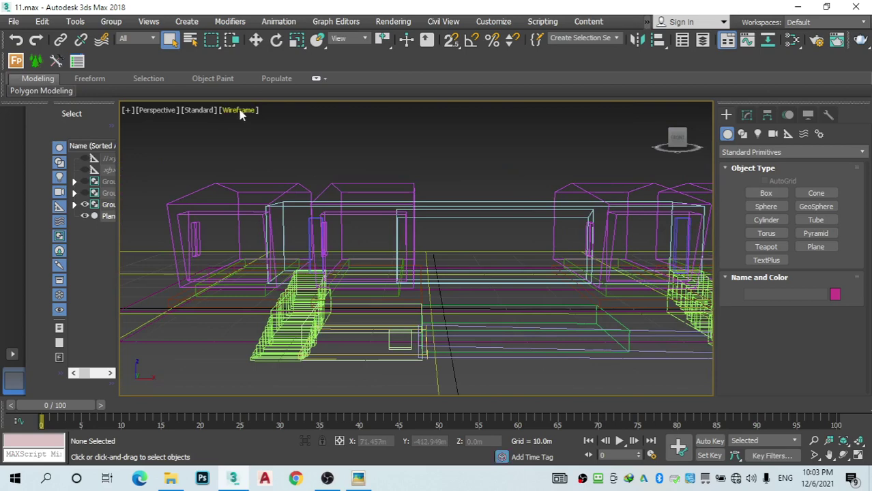
Step: Set the Perspective viewport's shading to Facets and look at the building from a low corner angle and from above
left_click(240, 110)
left_click(291, 140)
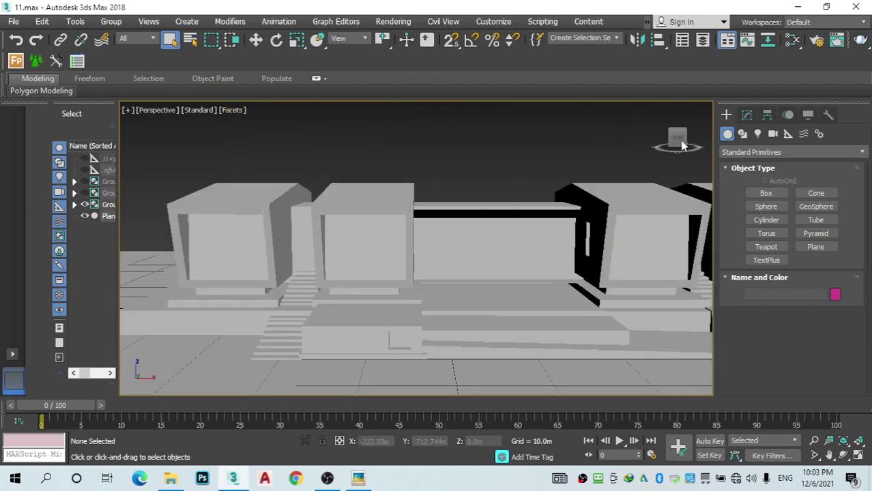
left_click_drag(682, 145, 659, 169)
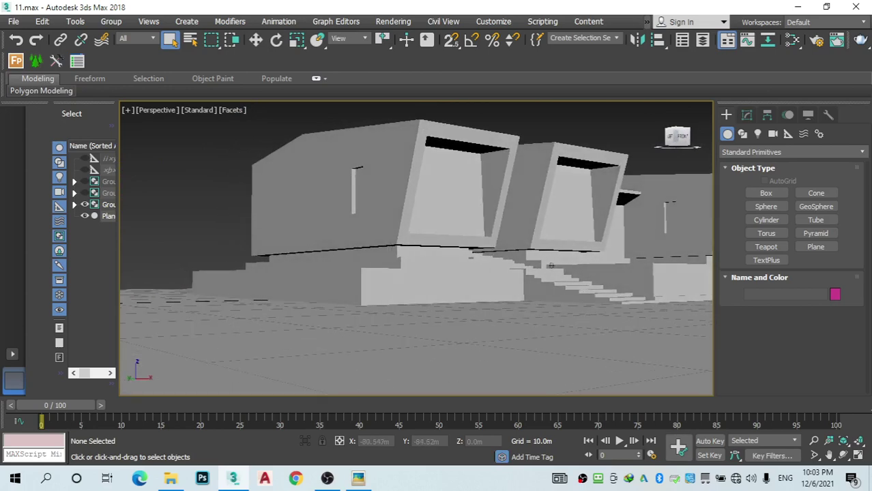
middle_click_drag(551, 266, 551, 265, "alt")
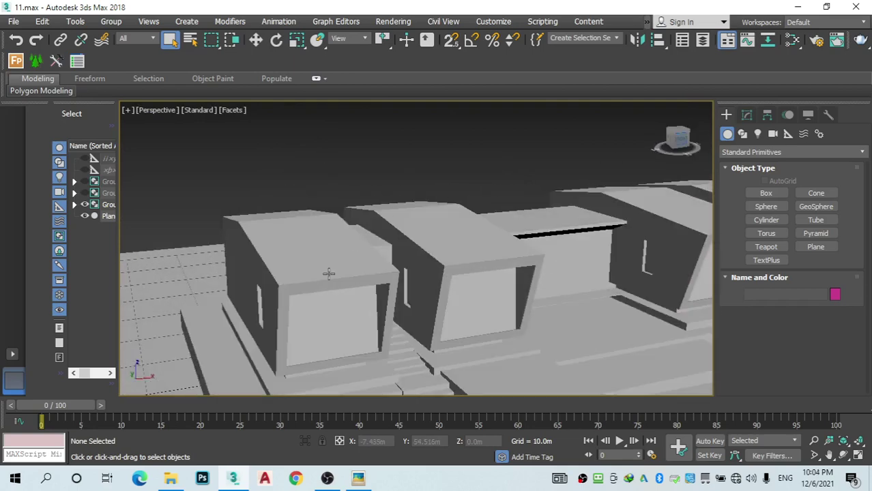
Step: Switch to Picasa Photo Viewer and examine the timber cladding, stone walls and steps in the reference photo
left_click(358, 480)
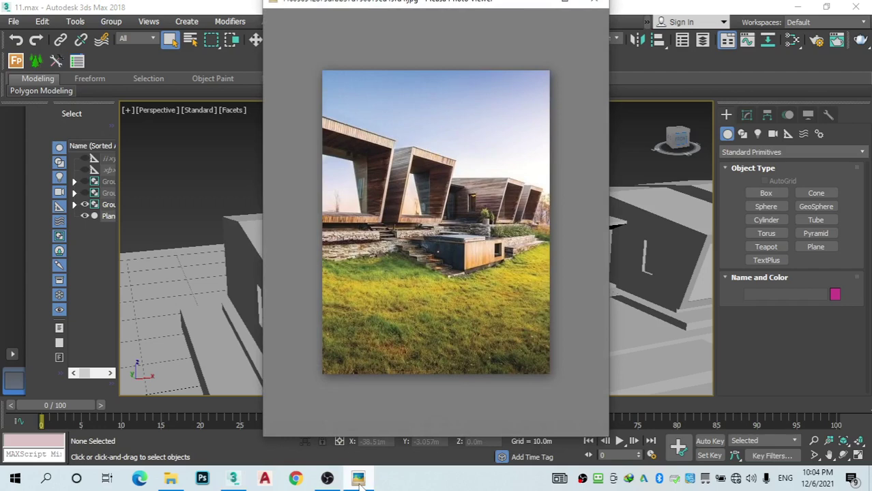
scroll(496, 219, "up", 8)
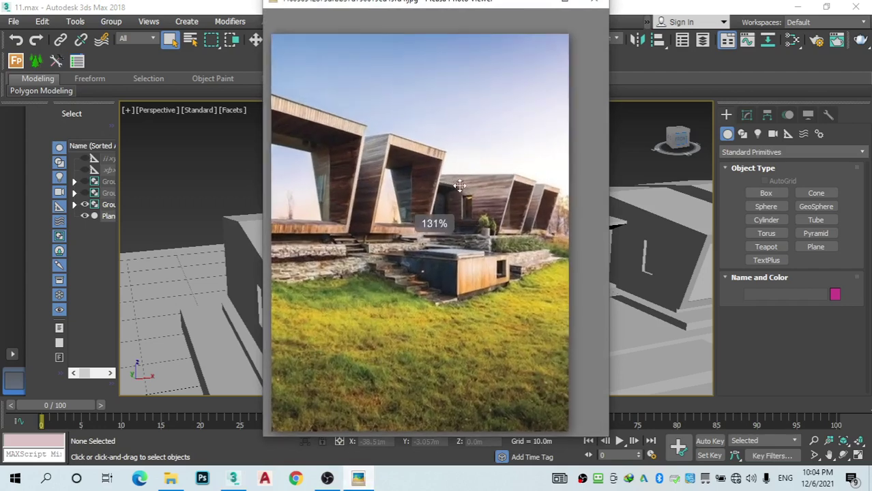
scroll(432, 244, "down", 5)
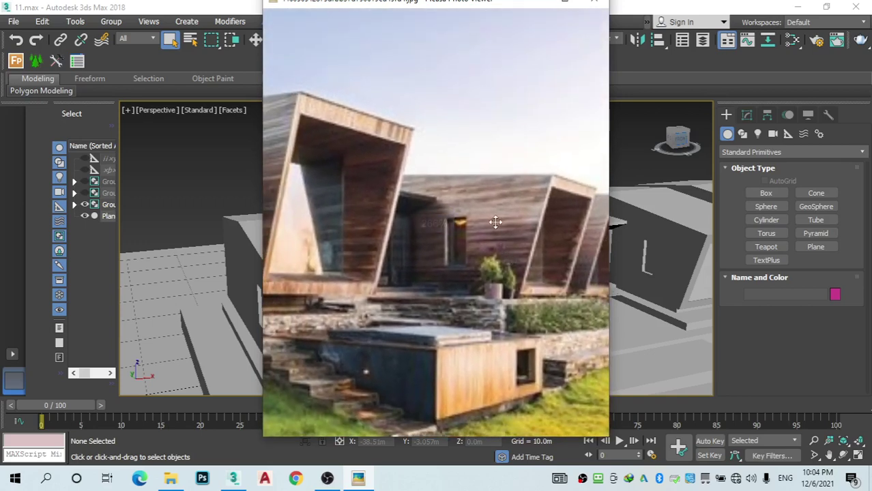
scroll(385, 225, "down", 4)
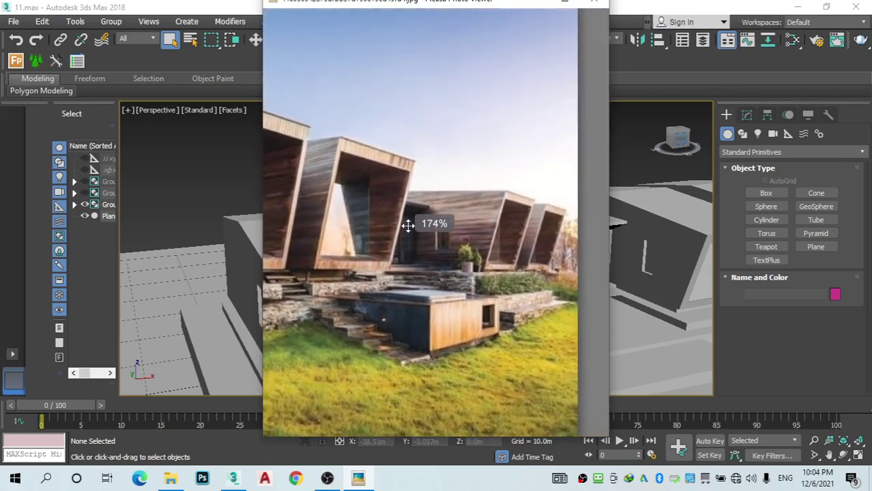
scroll(407, 225, "down", 3)
scroll(407, 228, "down", 2)
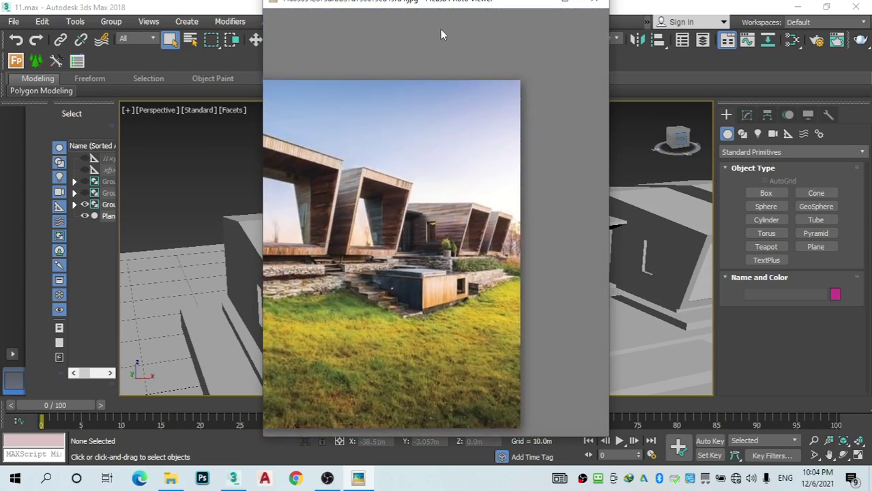
left_click(539, 5)
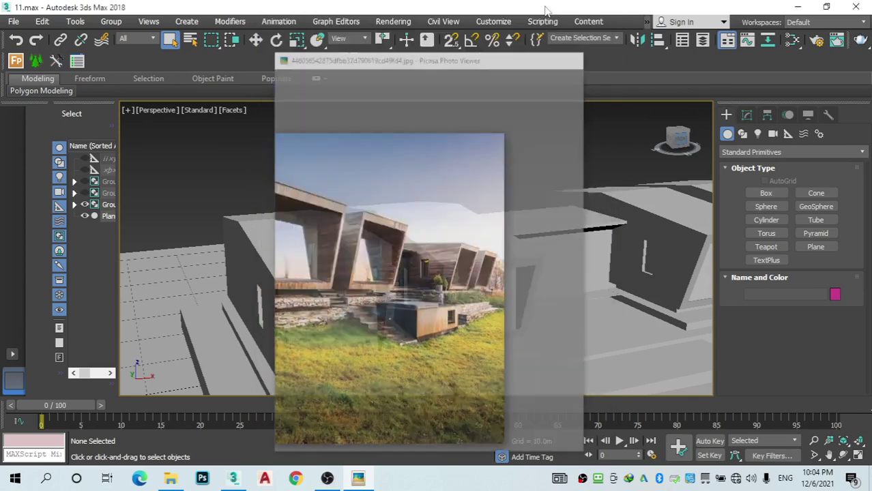
Step: Return to 3ds Max and compare the modelled house volumes, stairs and terraces with the reference photo
middle_click_drag(548, 169, 433, 173)
scroll(406, 146, "down", 6)
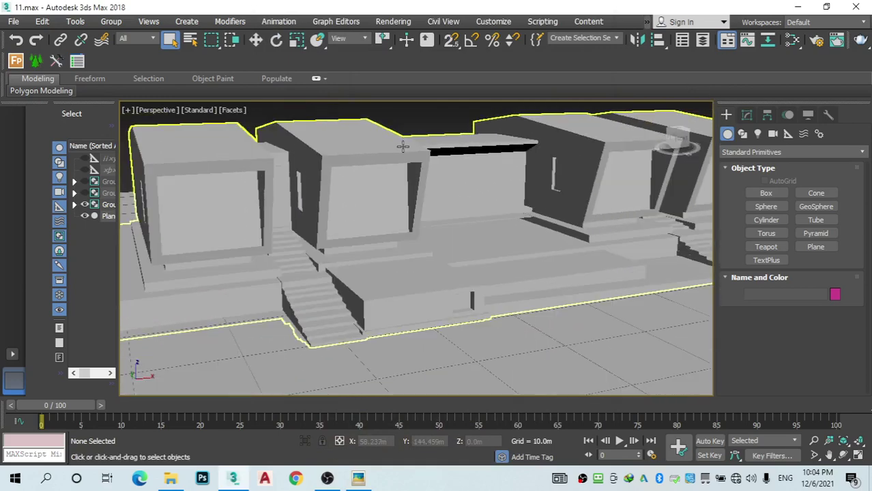
scroll(409, 177, "up", 10)
scroll(331, 289, "down", 2)
scroll(345, 260, "down", 6)
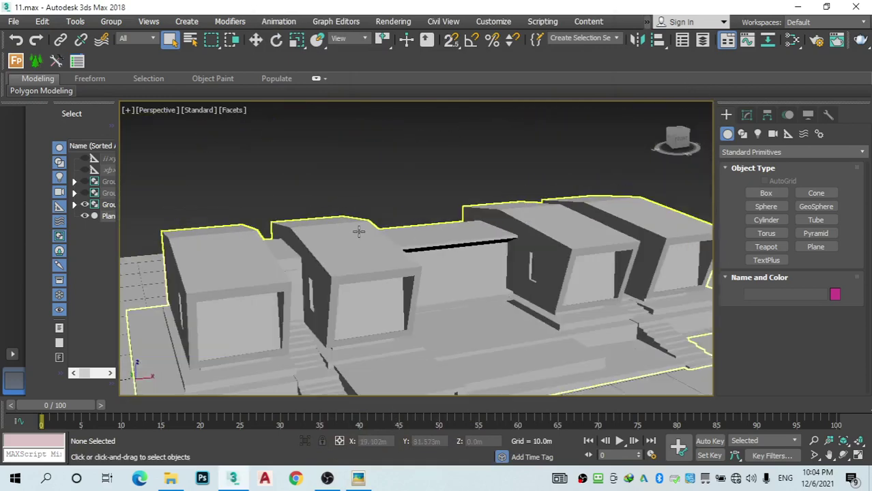
scroll(409, 307, "up", 3)
left_click(361, 478)
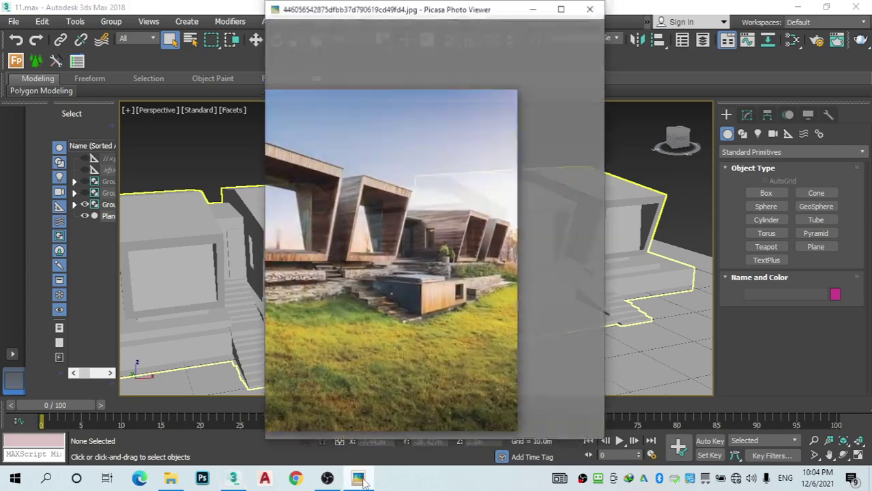
left_click(361, 478)
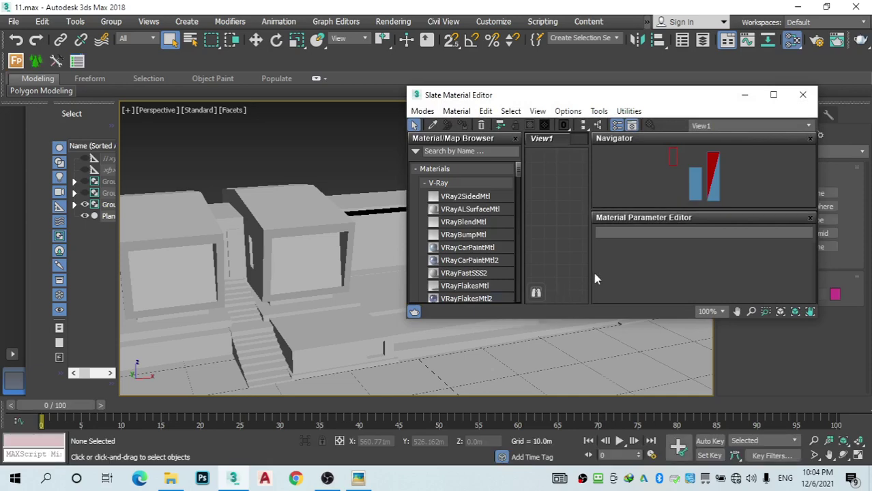
Step: Maximize the Slate Material Editor, add a new VRayMtl beside the existing materials and show its parameters
left_click(774, 95)
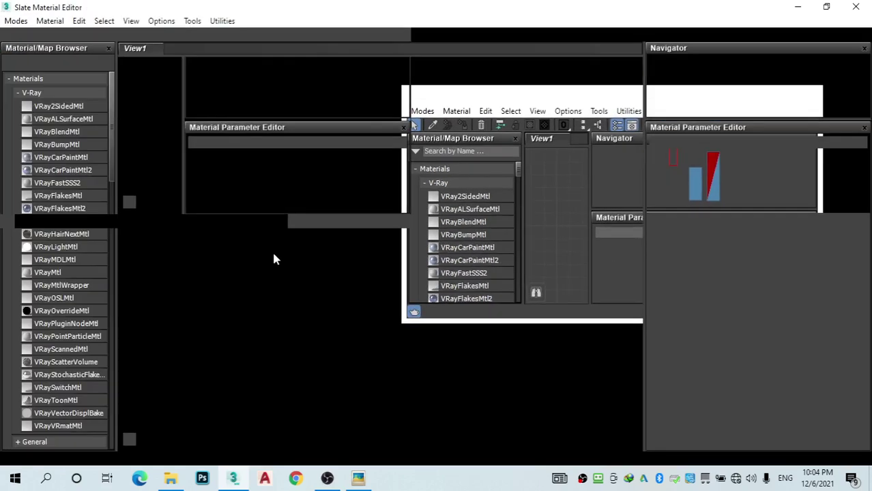
scroll(225, 212, "down", 5)
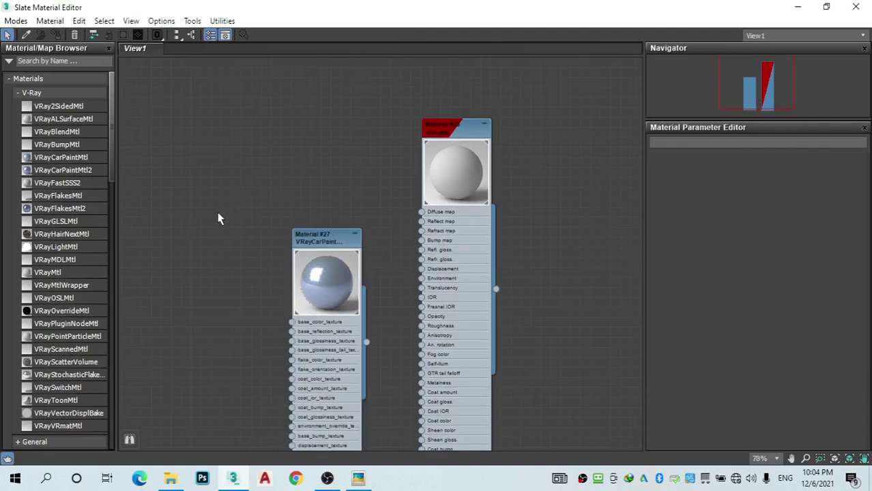
scroll(92, 295, "down", 3)
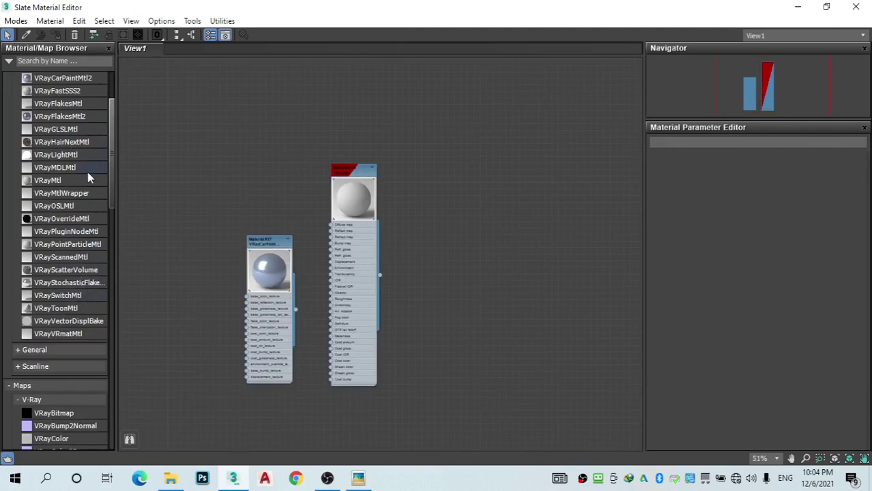
left_click_drag(88, 183, 495, 175)
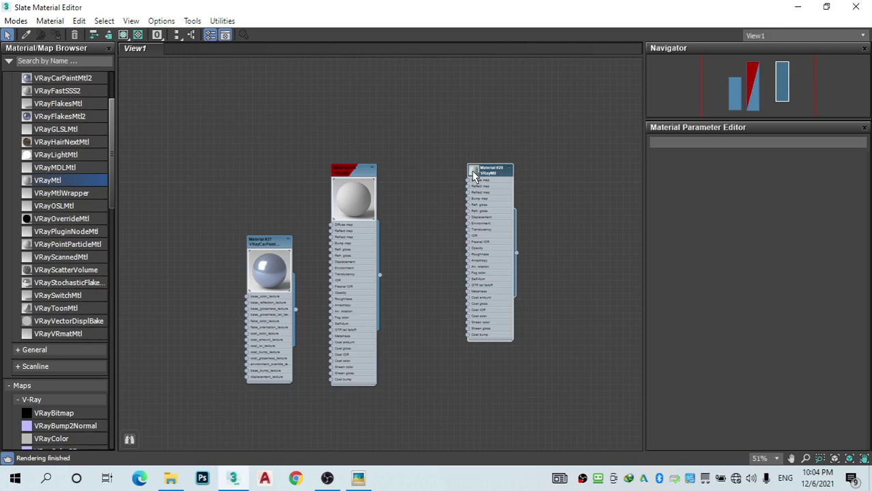
double_click(472, 170)
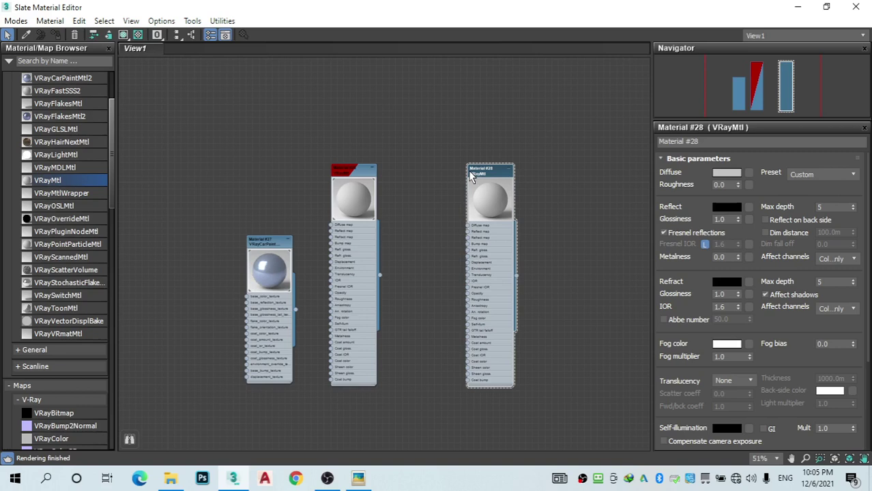
Step: Connect a new general Bitmap map to the new VRayMtl's Diffuse map input
scroll(459, 226, "up", 7)
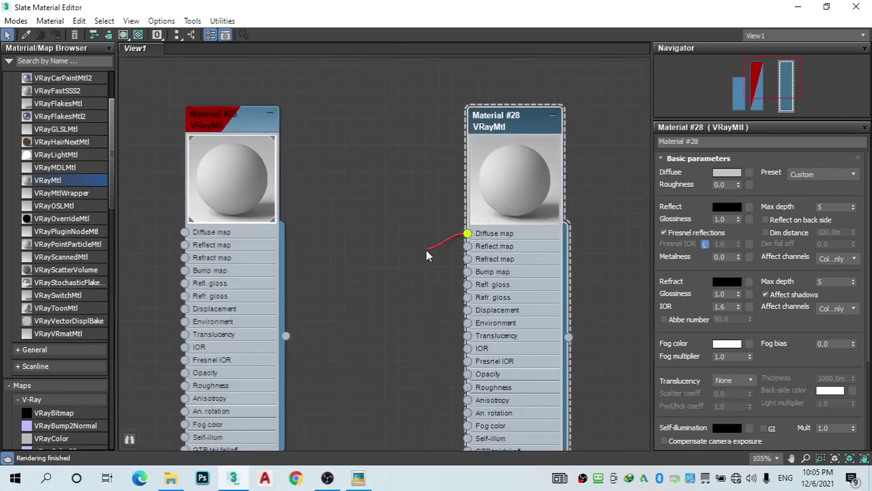
left_click_drag(408, 302, 409, 304)
mouse_move(437, 314)
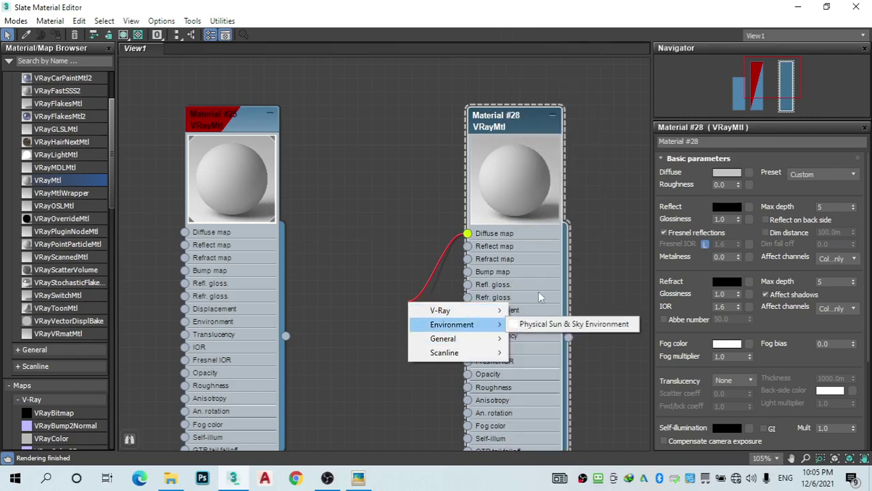
mouse_move(443, 339)
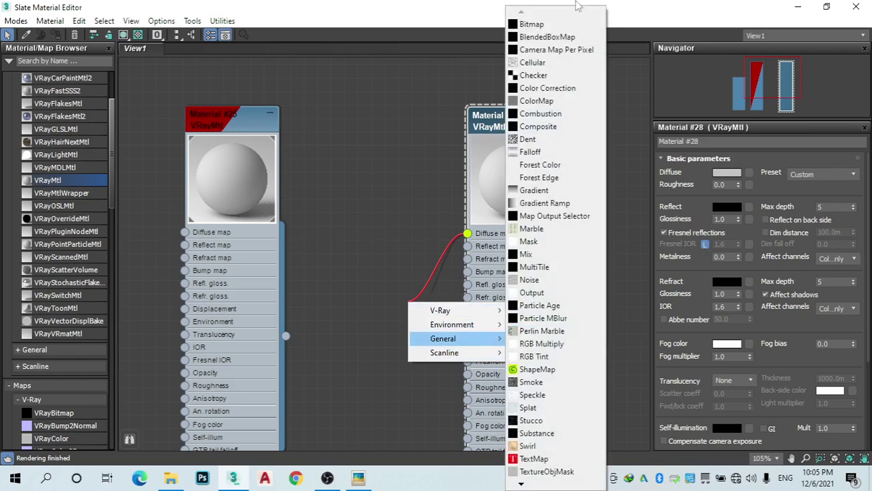
left_click(564, 26)
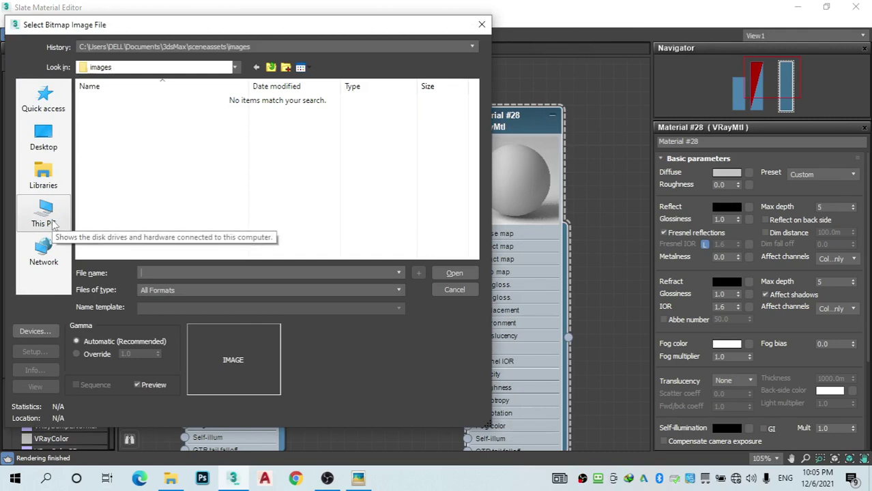
Step: Browse for the bitmap image in the Mat folder inside 3d max on the E: drive
left_click(52, 225)
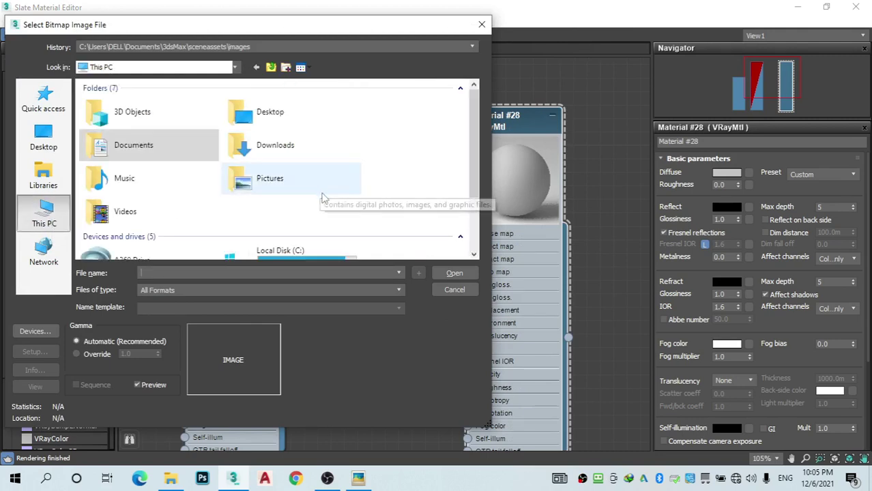
scroll(323, 197, "down", 3)
double_click(276, 199)
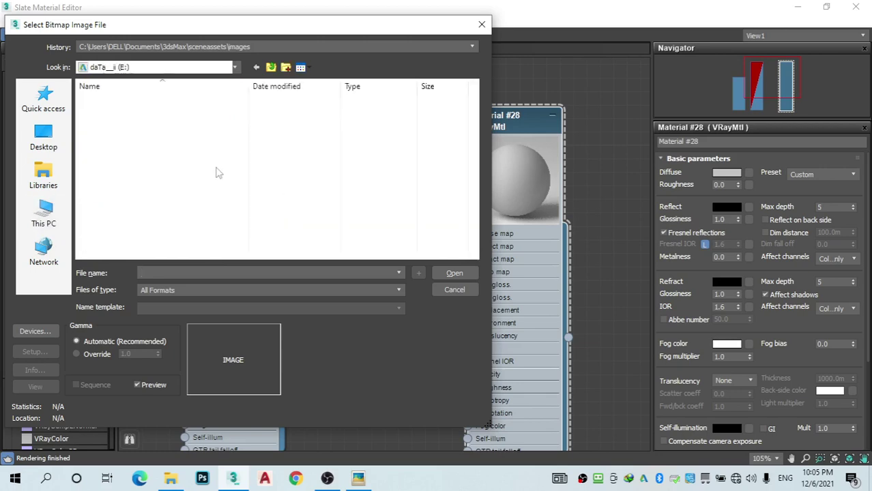
double_click(108, 98)
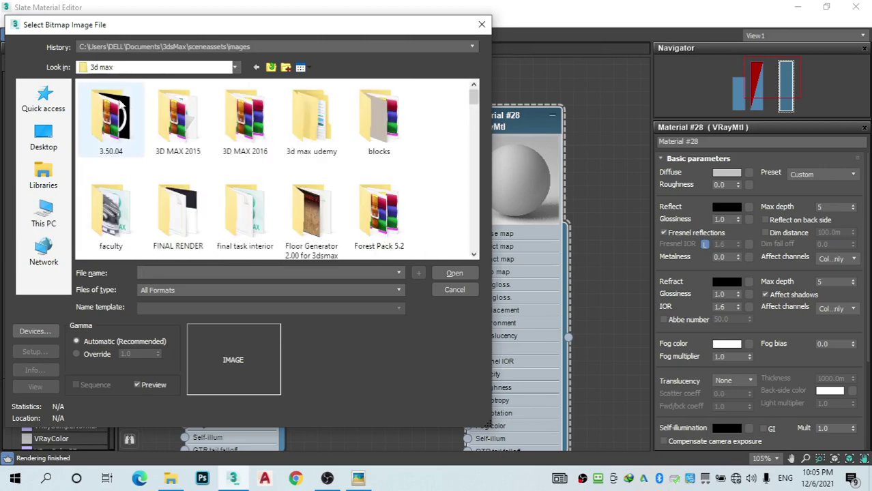
scroll(305, 116, "down", 1)
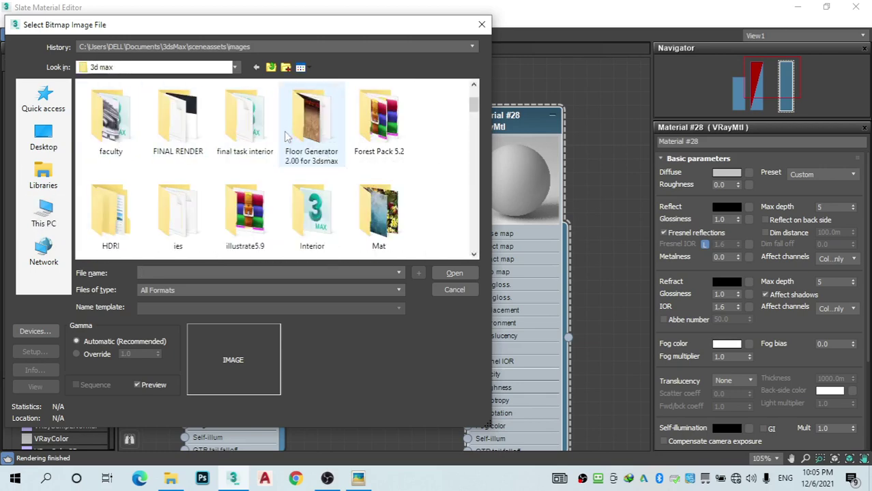
double_click(396, 232)
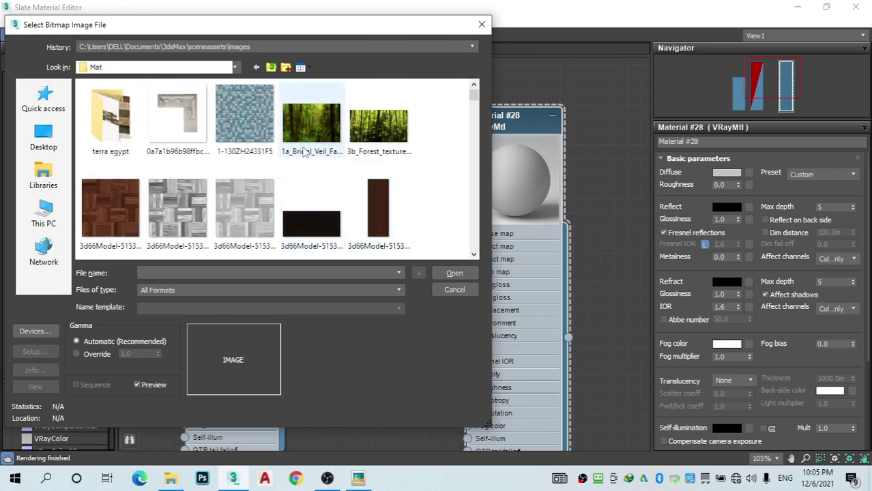
Step: Check the first wood textures in the Mat folder against the cladding in the reference photo
scroll(275, 166, "down", 1)
scroll(275, 166, "down", 1)
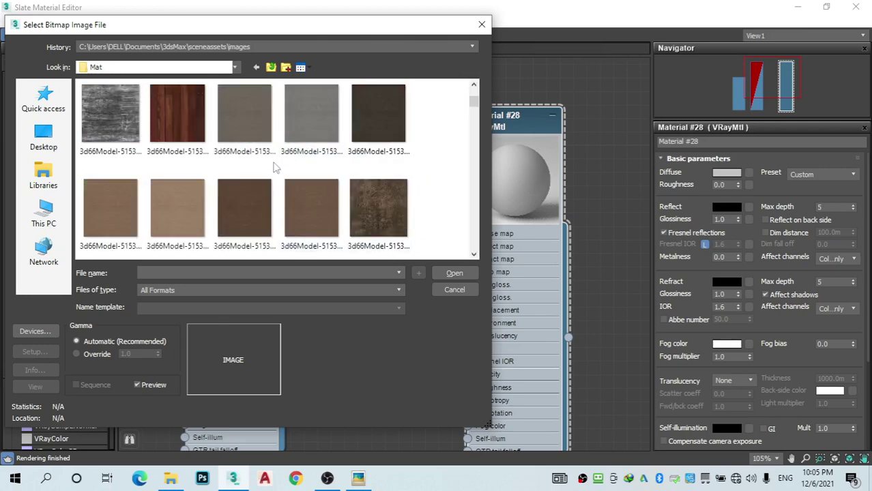
mouse_move(358, 477)
left_click(355, 437)
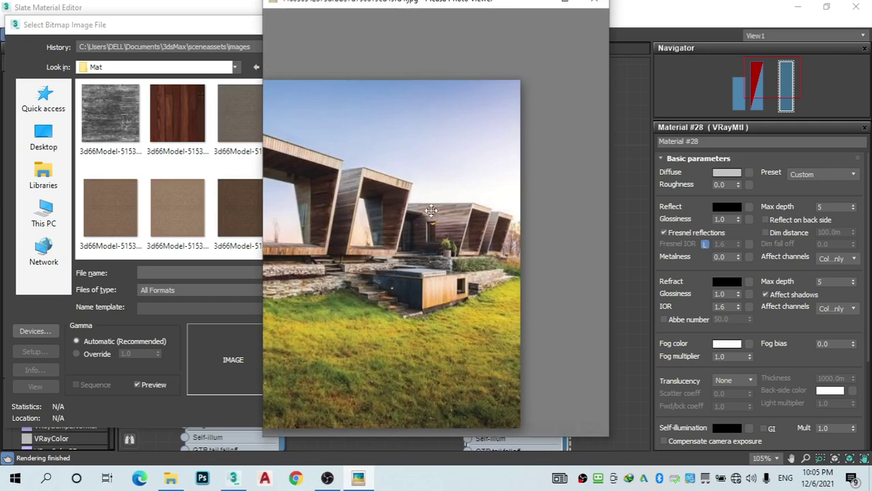
scroll(432, 210, "up", 5)
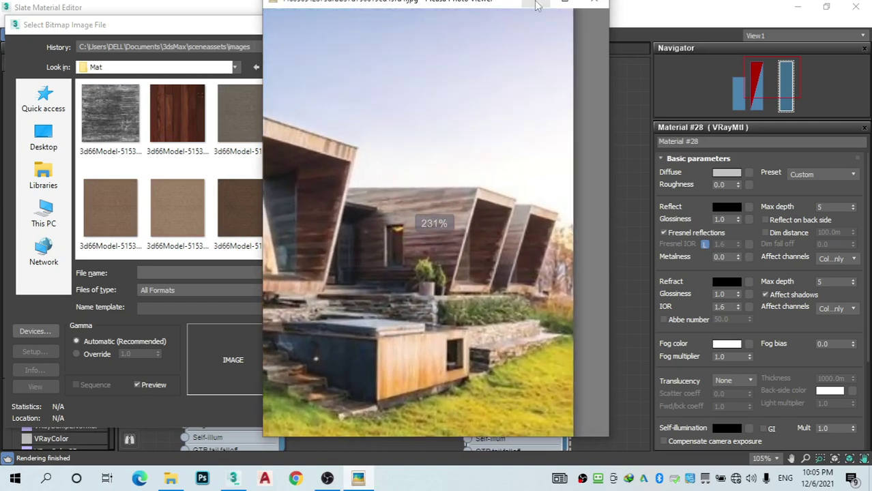
left_click(536, 6)
Step: Look through the Mat folder's textures for a wood image that suits the cladding in the reference photo
scroll(300, 170, "down", 2)
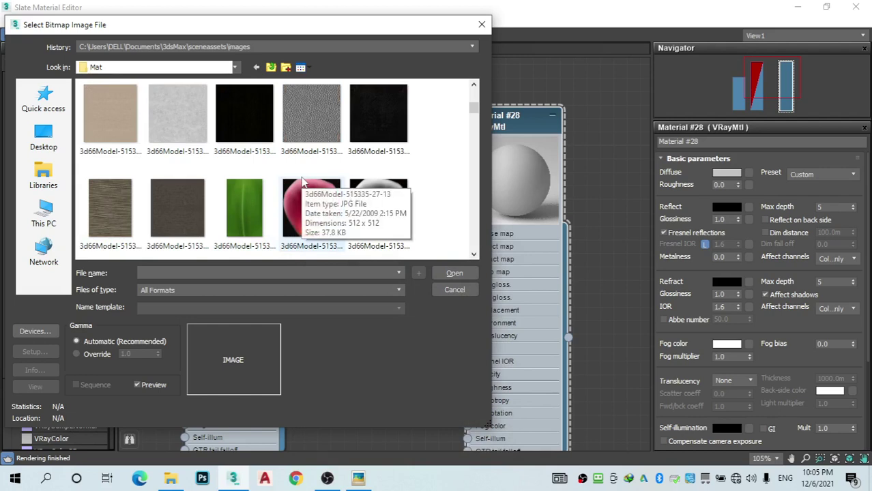
scroll(300, 183, "down", 6)
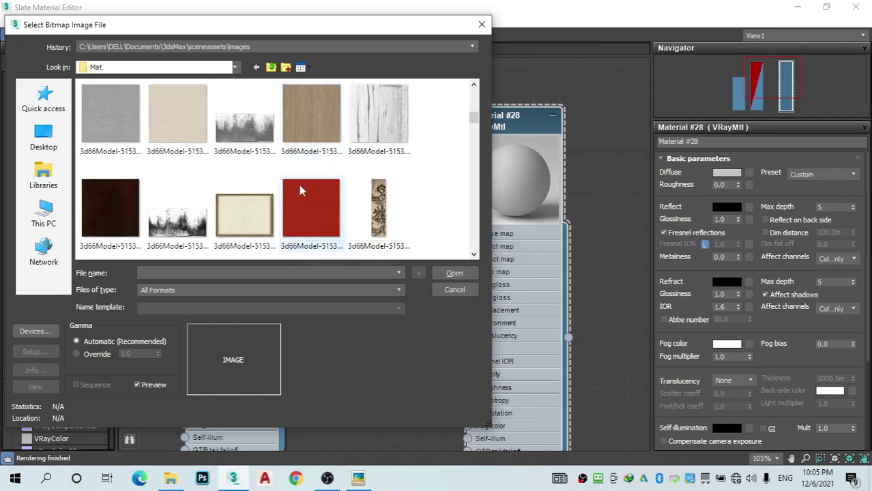
scroll(290, 174, "down", 1)
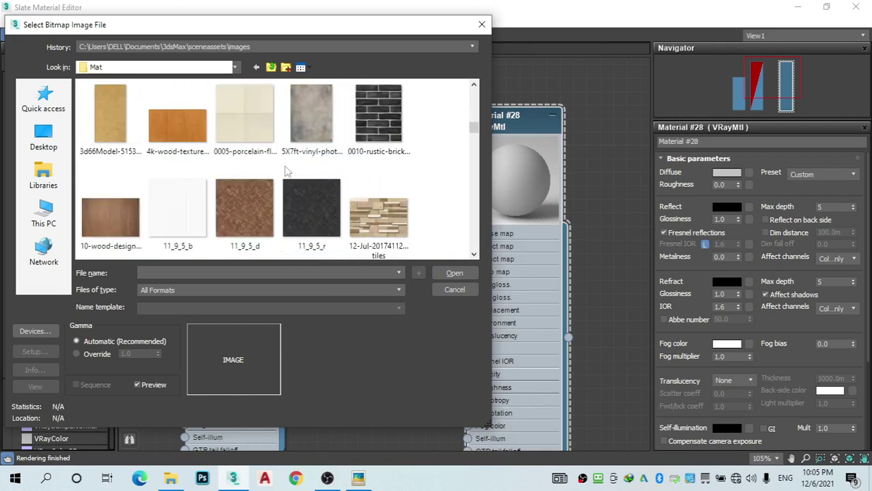
scroll(295, 169, "down", 4)
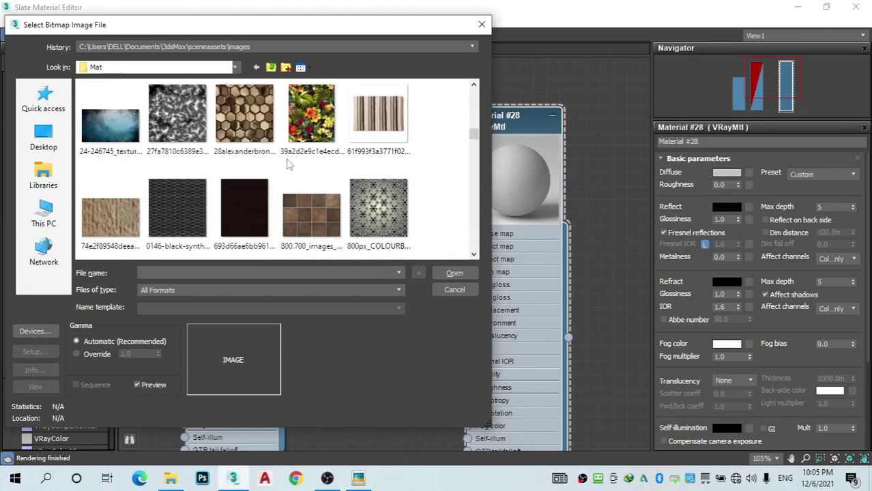
scroll(290, 164, "up", 3)
scroll(287, 164, "down", 3)
scroll(287, 172, "down", 2)
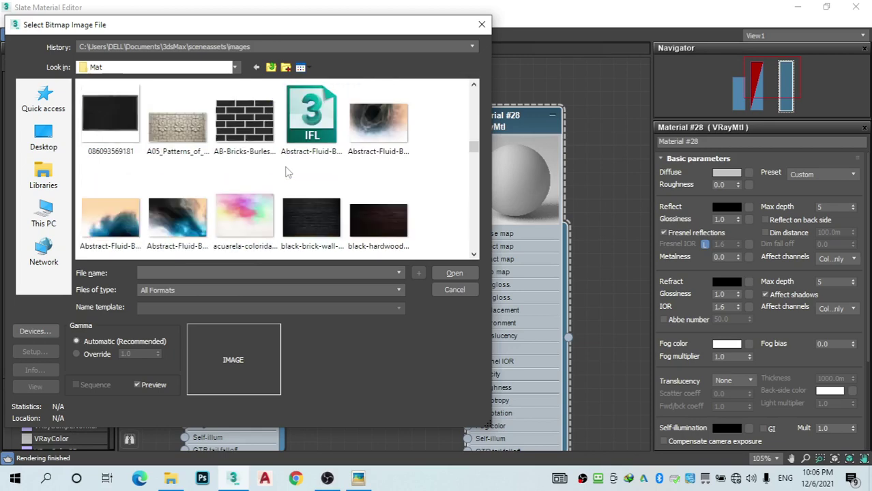
scroll(287, 173, "down", 3)
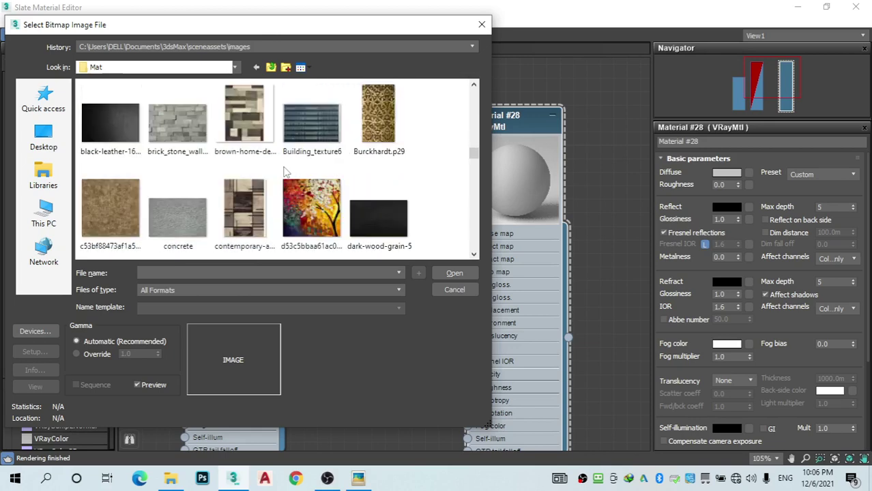
scroll(286, 172, "down", 1)
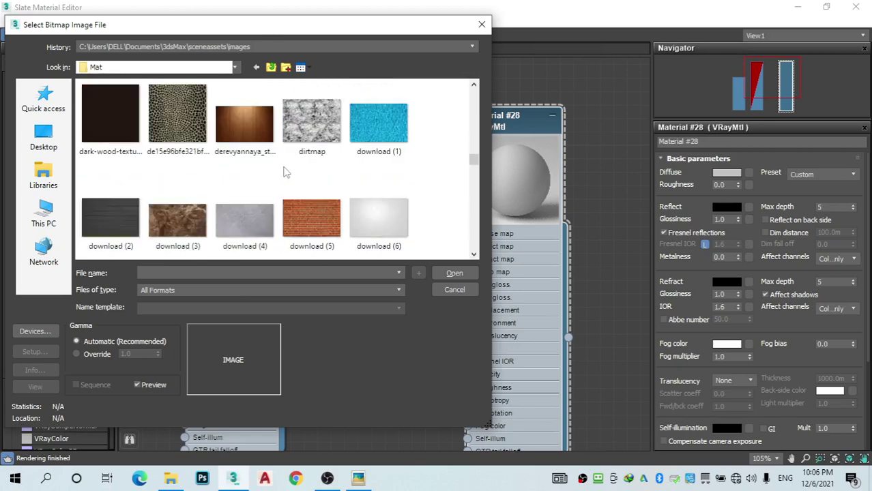
scroll(286, 173, "down", 3)
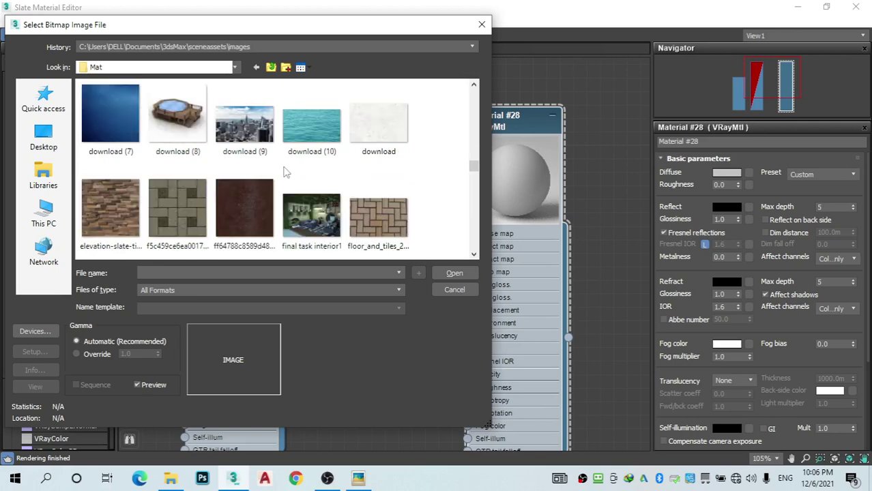
scroll(286, 173, "down", 2)
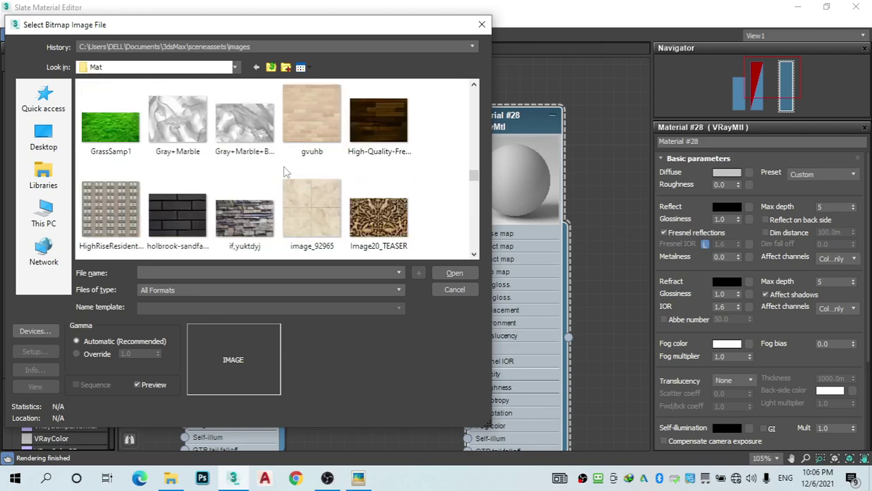
scroll(286, 172, "down", 2)
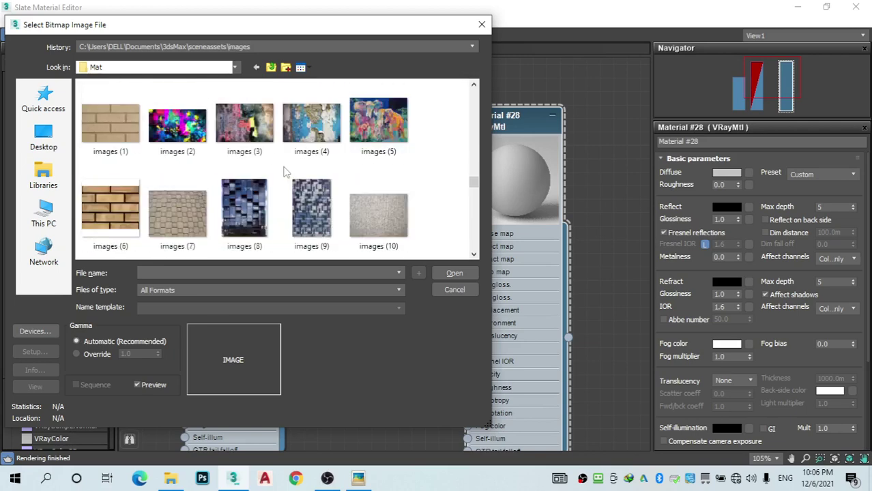
scroll(286, 173, "down", 1)
scroll(285, 173, "down", 1)
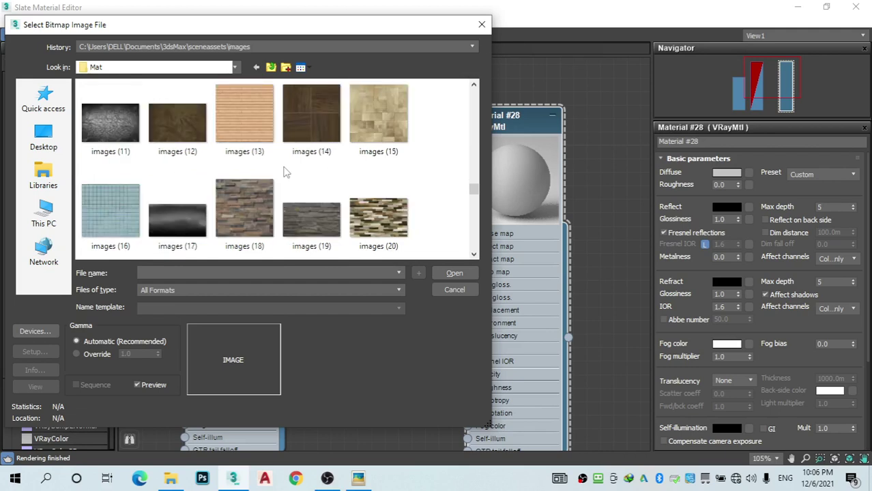
scroll(286, 173, "down", 1)
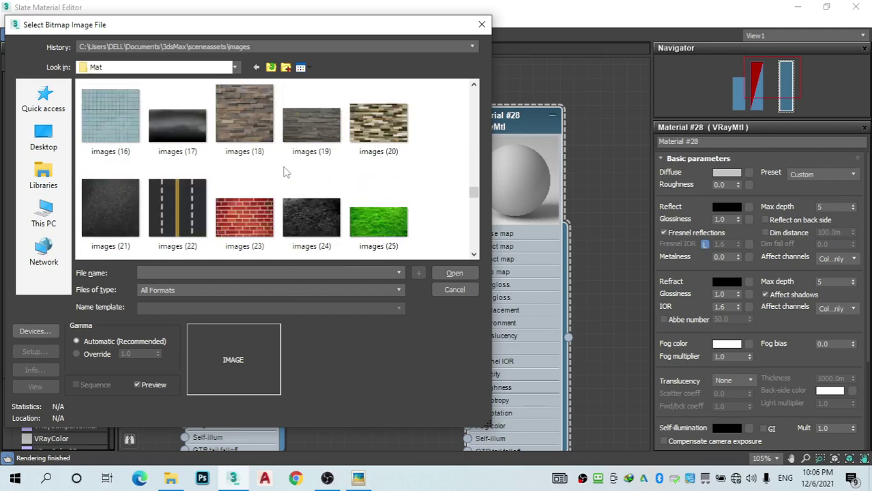
scroll(286, 172, "down", 2)
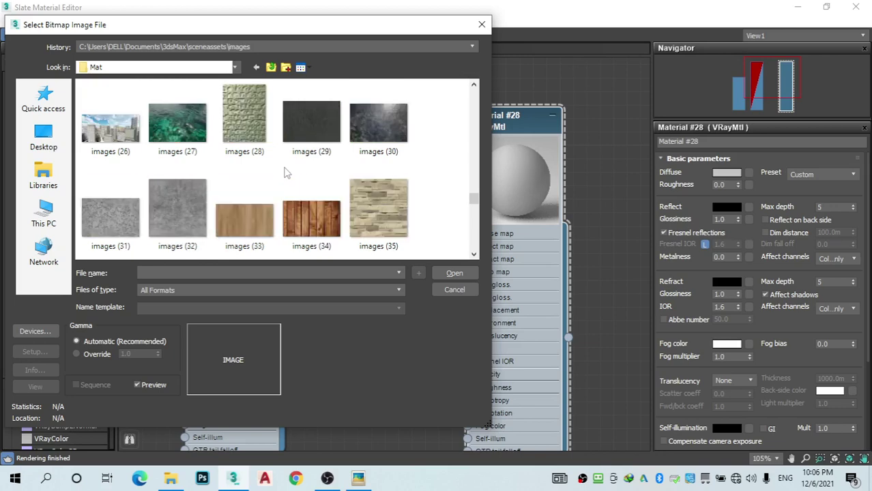
scroll(286, 173, "down", 3)
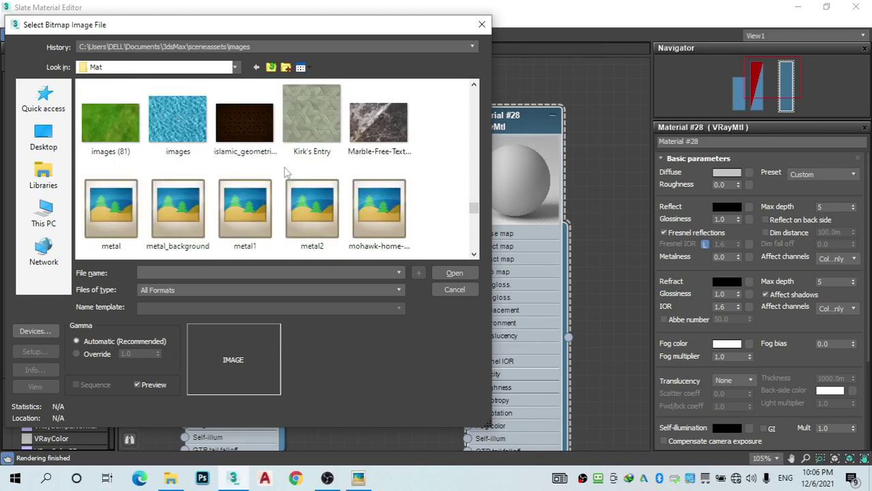
scroll(286, 172, "down", 3)
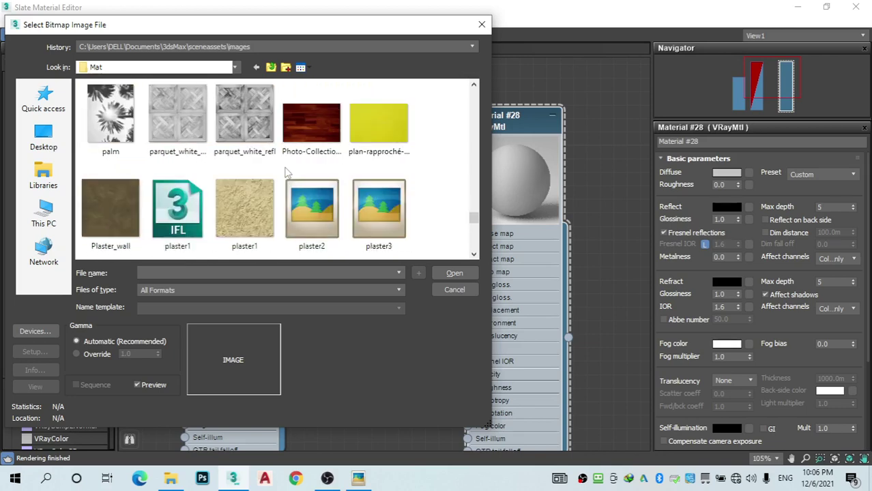
Step: Load the mokume wood image from the Mat folder into the Diffuse bitmap, checking the remaining textures before deciding
scroll(283, 174, "up", 1)
left_click(102, 118)
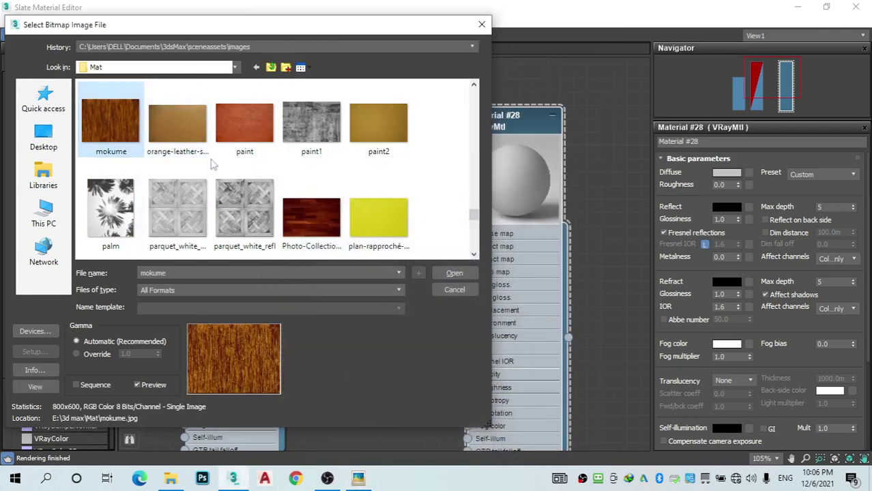
scroll(211, 164, "down", 3)
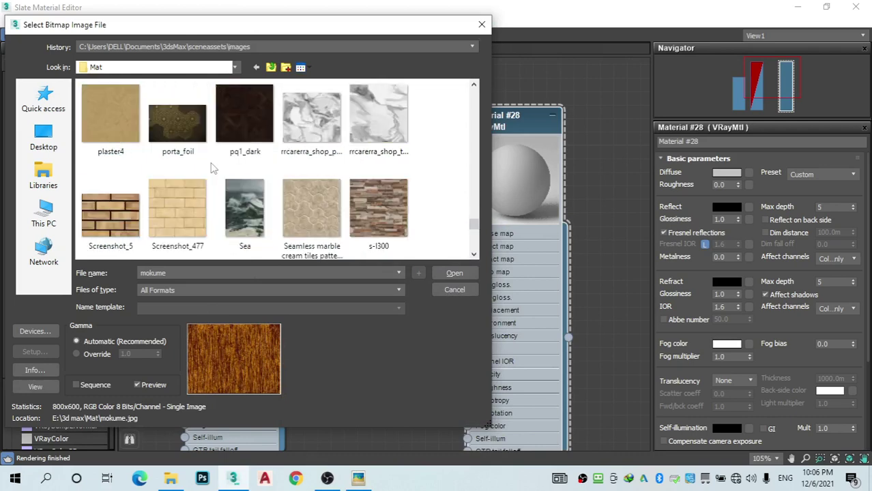
scroll(210, 166, "down", 4)
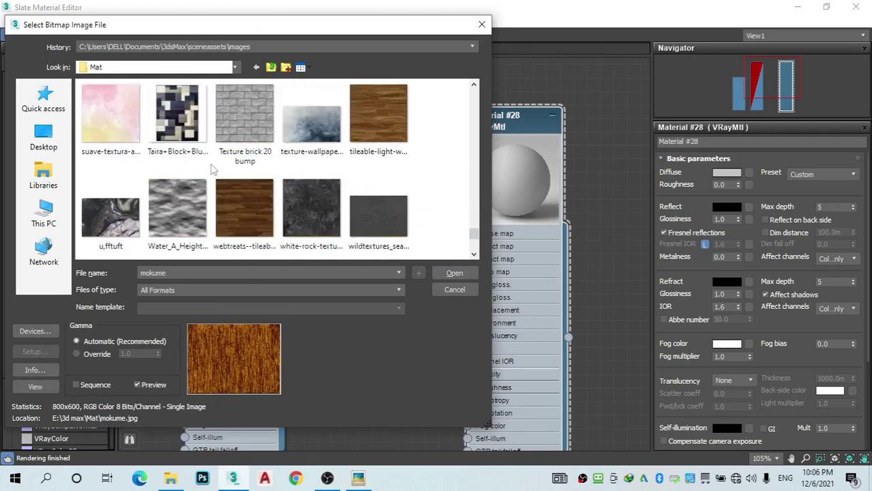
scroll(211, 169, "up", 9)
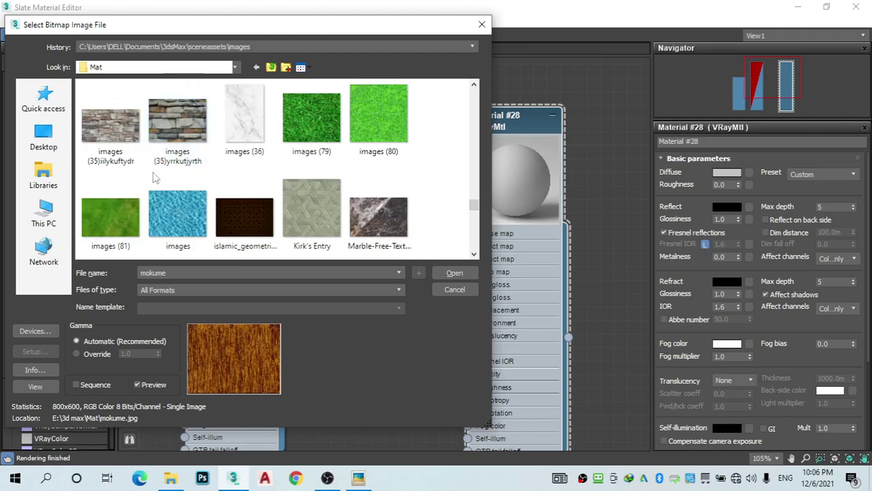
scroll(129, 177, "down", 2)
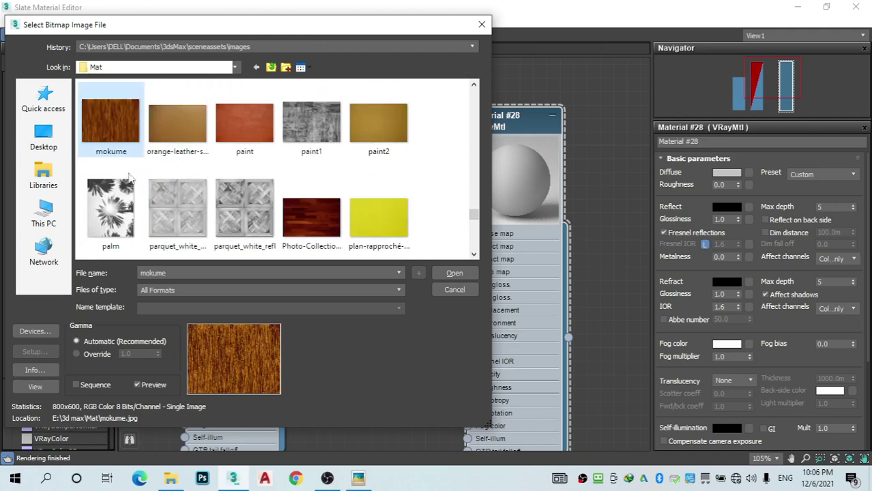
double_click(107, 133)
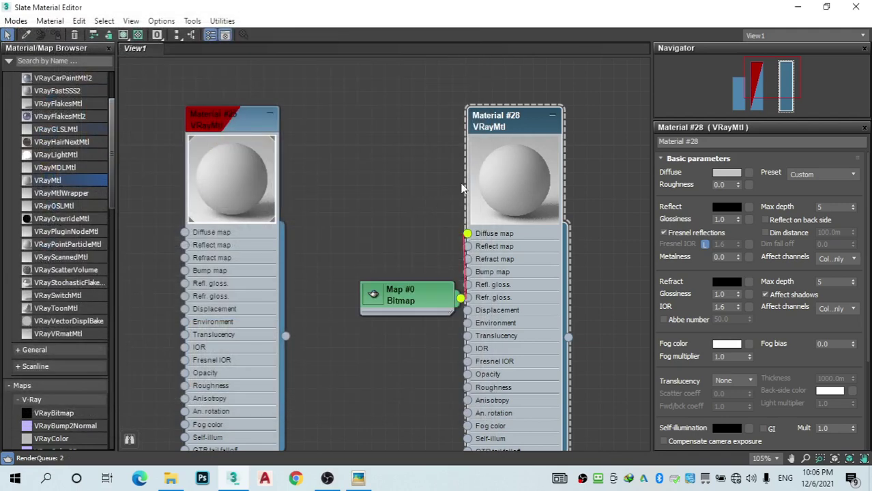
Step: Enlarge the wood bitmap node and move it clear of the material, and add a general Bitmap to the material's Reflect map input
left_click(381, 294)
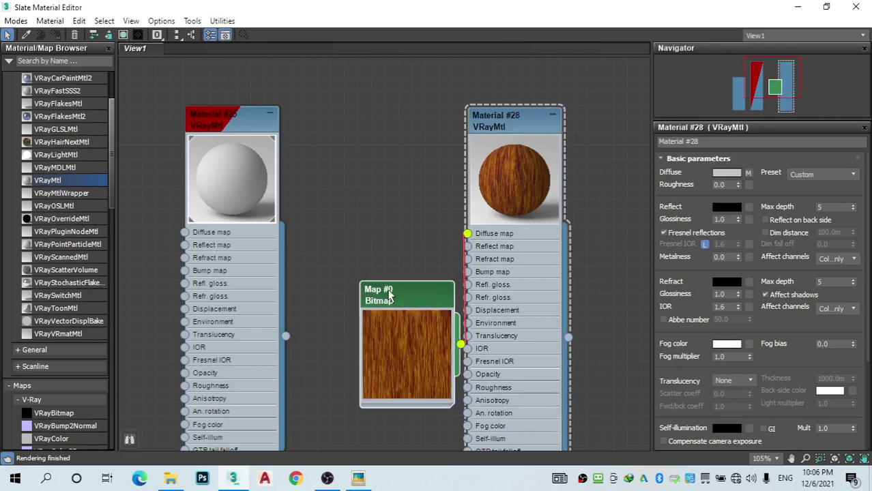
left_click_drag(390, 295, 327, 237)
left_click_drag(467, 247, 405, 404)
mouse_move(443, 429)
mouse_move(469, 444)
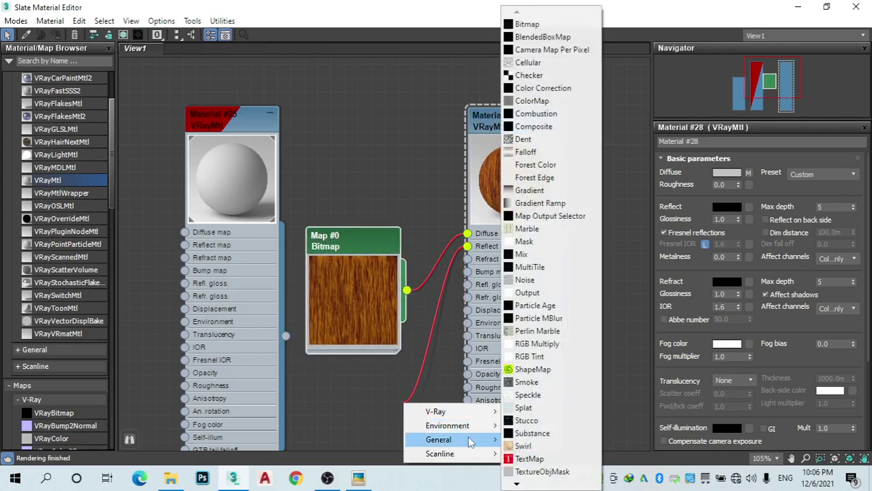
left_click(544, 25)
Step: Look through the Mat folder for a greyscale texture to use as the wood's reflection map
scroll(220, 179, "down", 5)
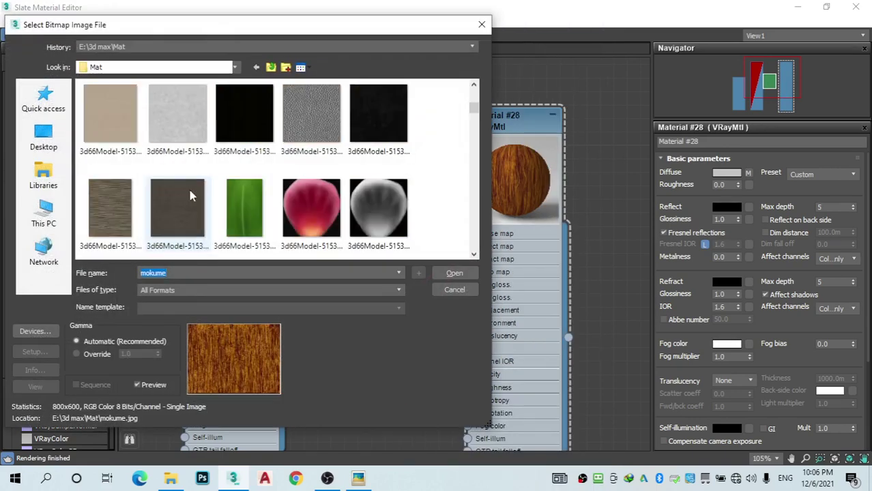
scroll(220, 179, "down", 6)
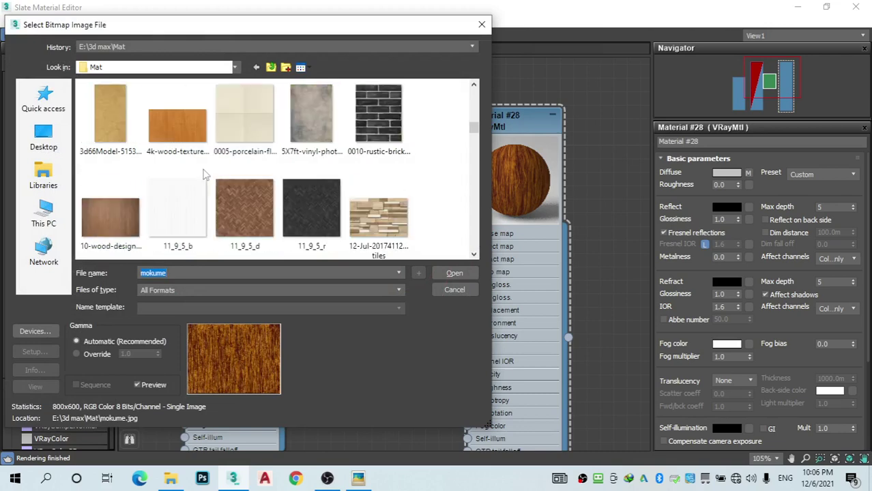
scroll(212, 164, "down", 6)
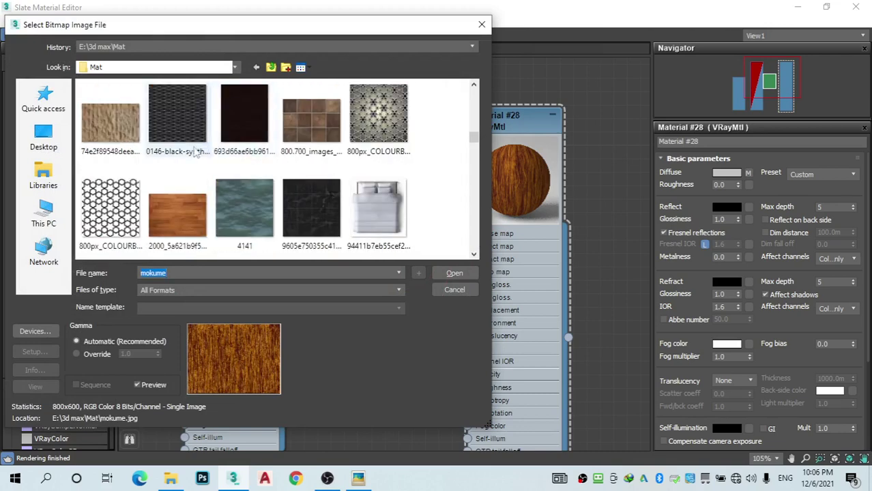
scroll(194, 156, "down", 5)
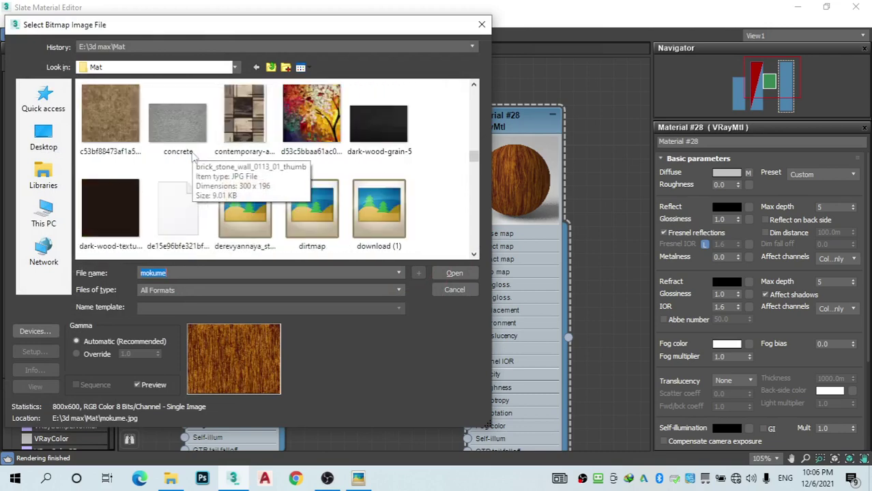
scroll(195, 156, "down", 6)
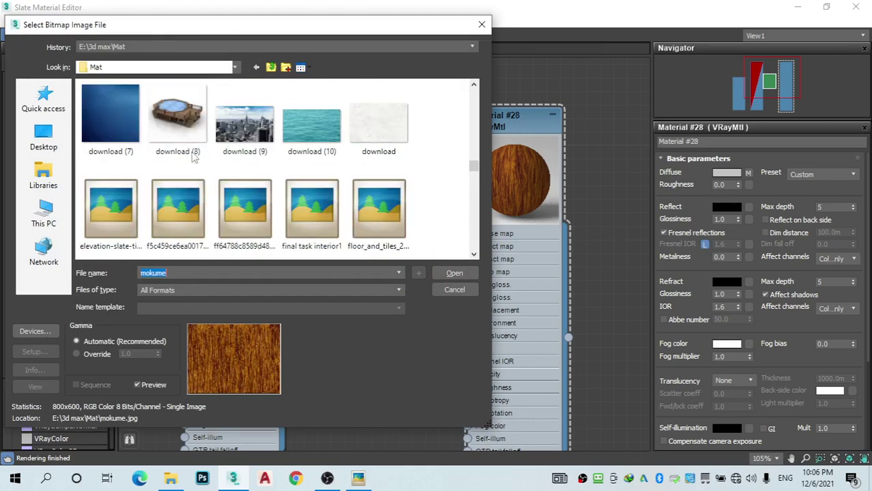
scroll(194, 156, "down", 3)
scroll(193, 156, "down", 5)
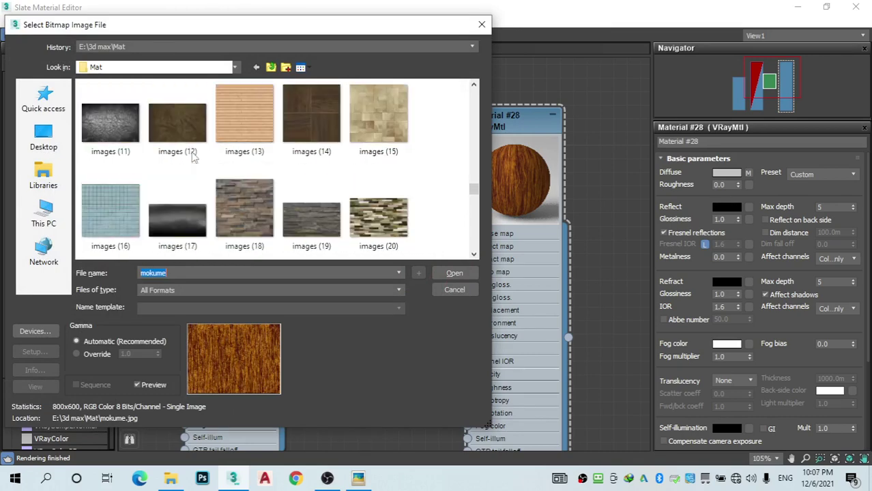
scroll(193, 156, "down", 3)
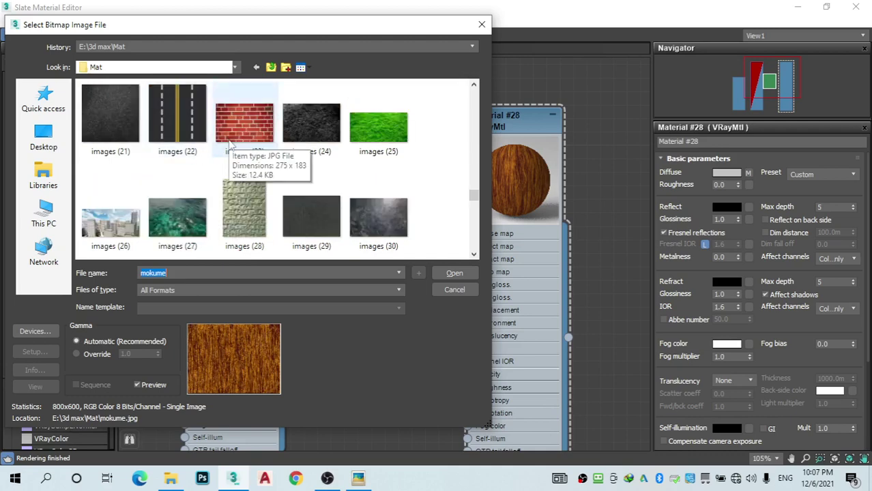
scroll(227, 149, "down", 1)
scroll(218, 147, "down", 2)
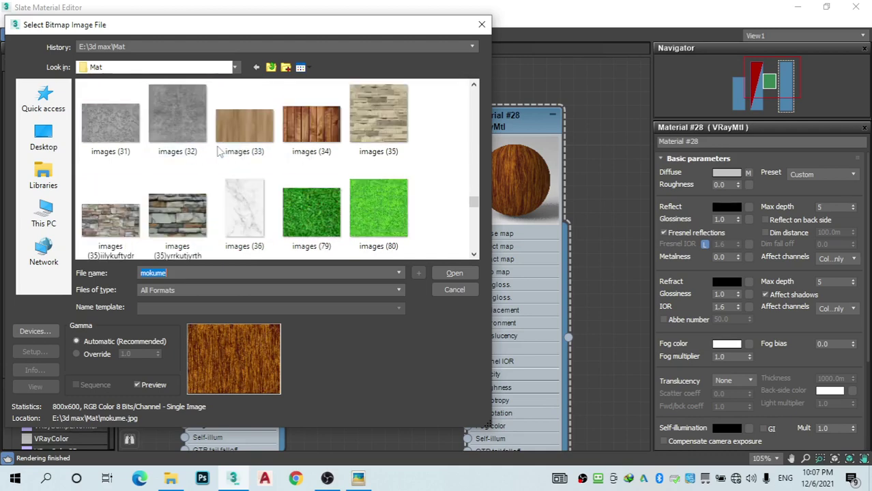
scroll(218, 156, "down", 3)
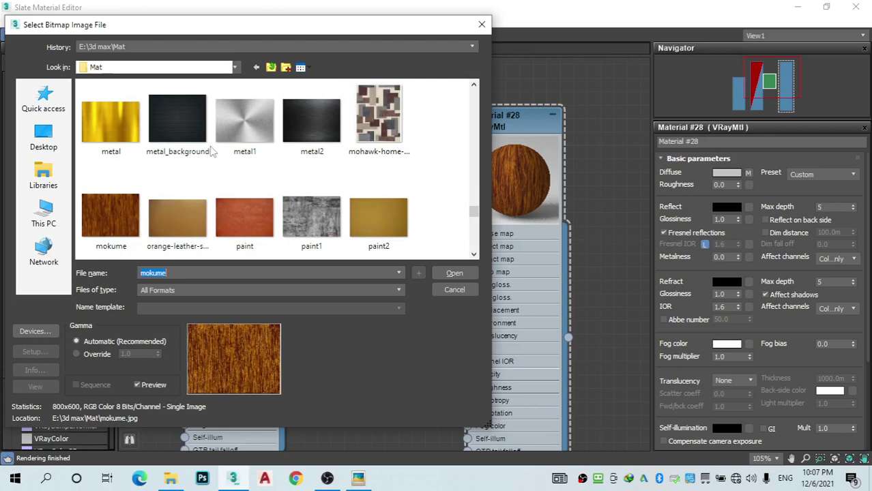
Step: Load the paint1 image from the Mat folder into the Reflect bitmap of the wood material
scroll(211, 151, "down", 1)
scroll(206, 153, "down", 1)
scroll(198, 174, "up", 2)
scroll(204, 173, "down", 1)
scroll(224, 166, "down", 1)
scroll(228, 167, "up", 1)
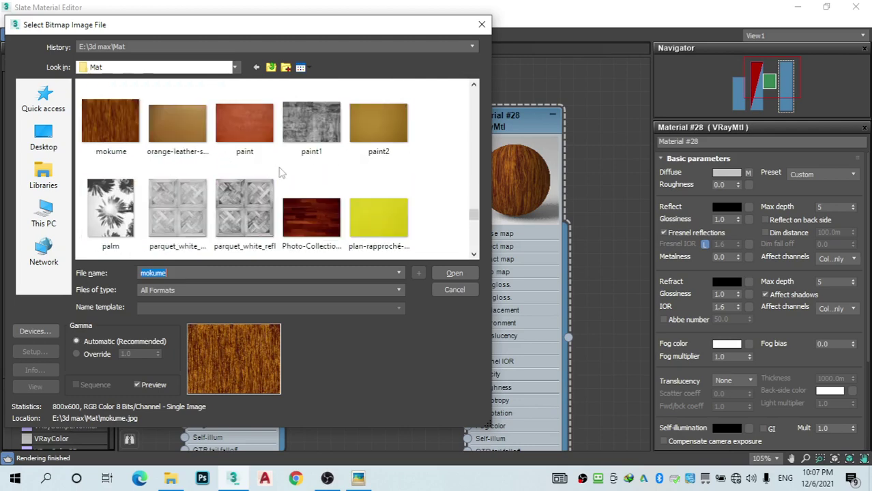
double_click(305, 140)
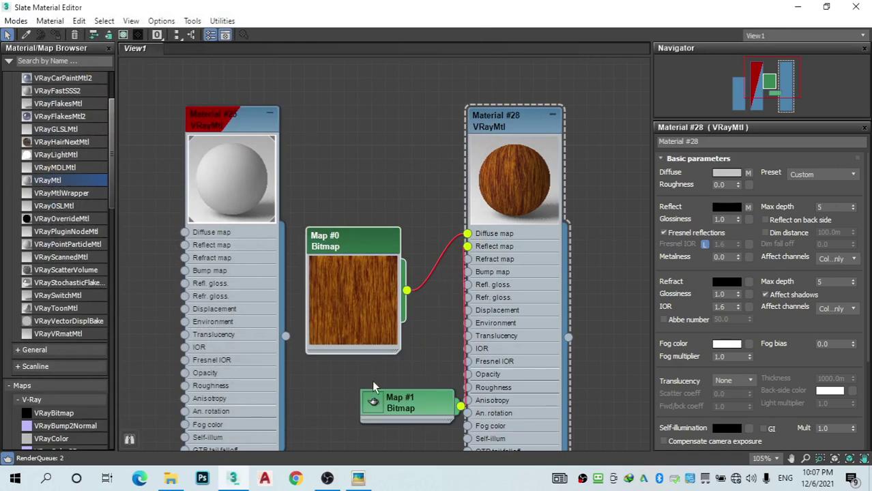
scroll(383, 357, "down", 1)
middle_click_drag(383, 357, 452, 288)
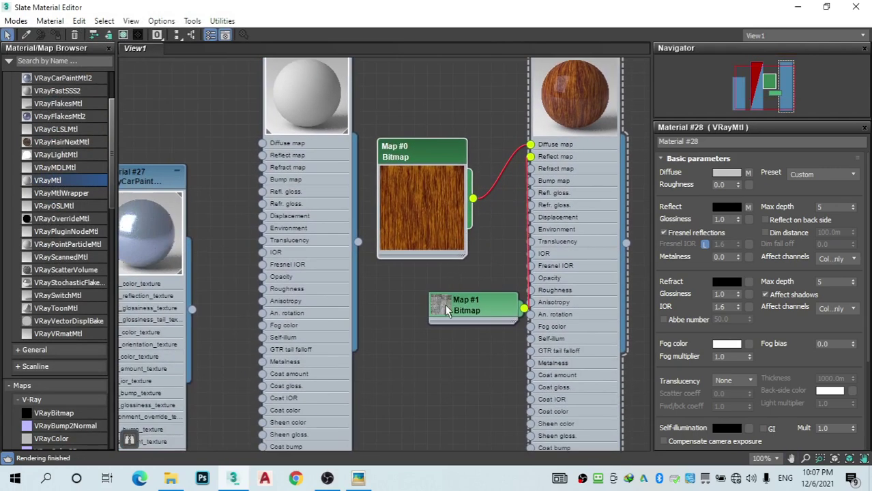
Step: Enlarge the Reflect bitmap node and place it below the wood bitmap, and add a general Bitmap to the material's Bump map input
left_click(445, 304)
left_click_drag(471, 309, 419, 310)
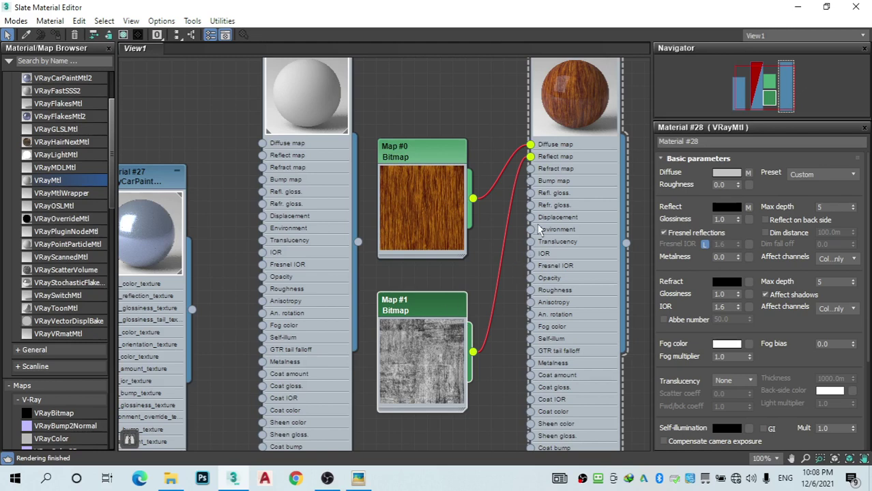
left_click_drag(532, 185, 495, 419)
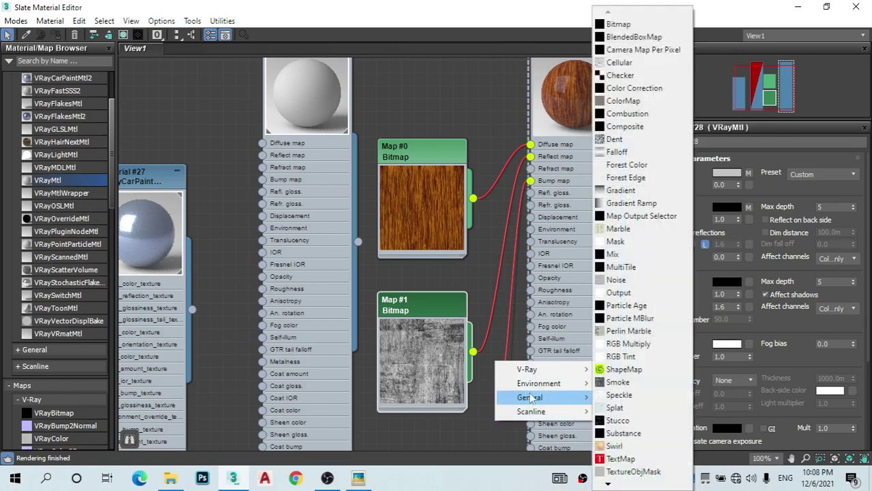
mouse_move(586, 400)
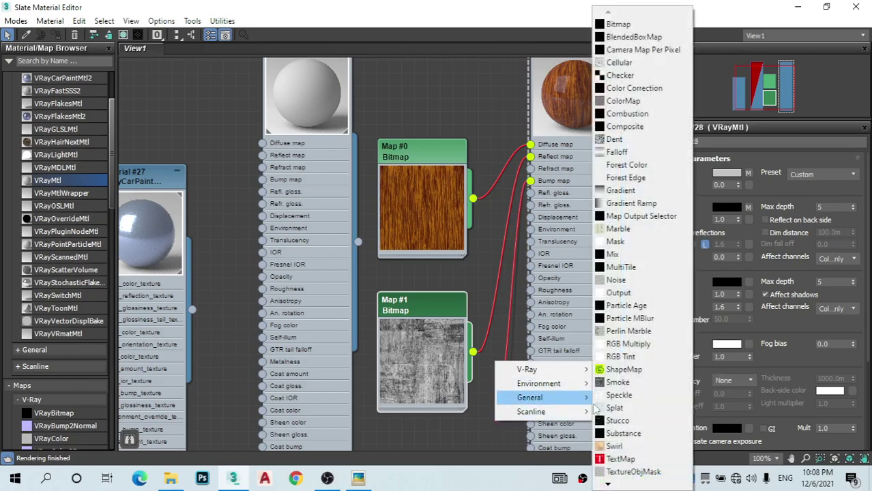
left_click(617, 24)
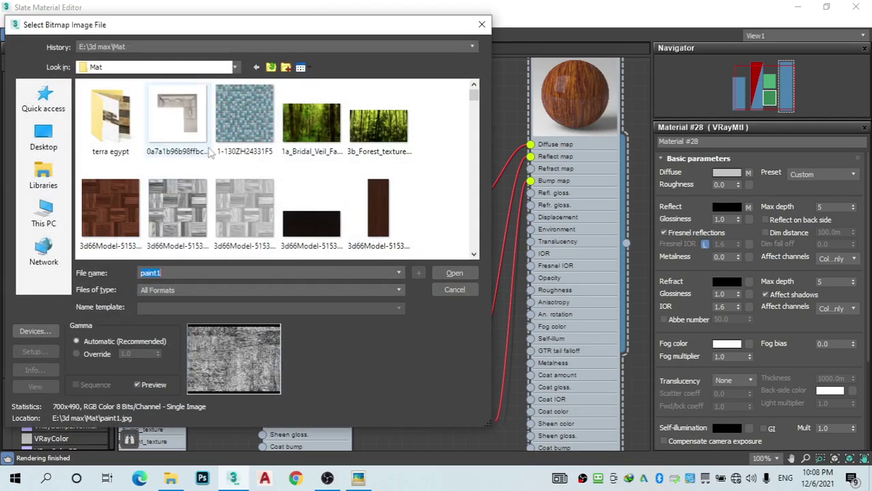
Step: Find the paint1 image in the Mat folder and load it into the wood material's Bump bitmap
scroll(212, 167, "down", 5)
scroll(211, 164, "down", 3)
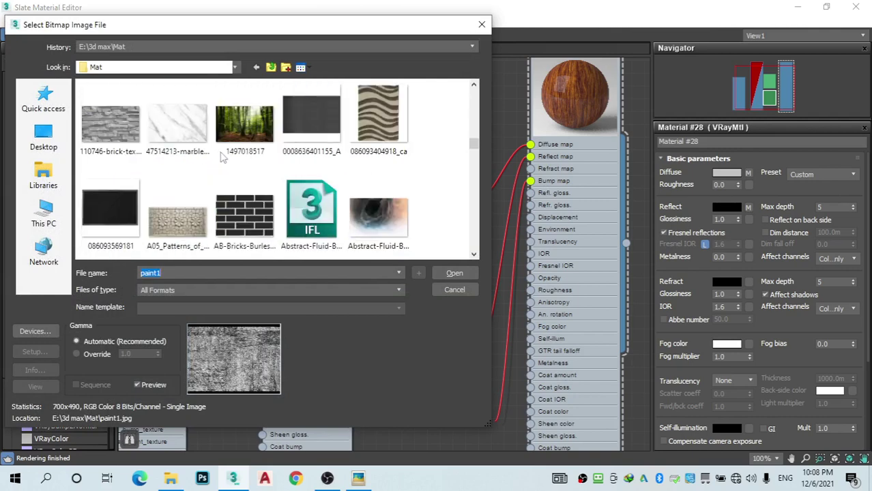
scroll(223, 159, "down", 12)
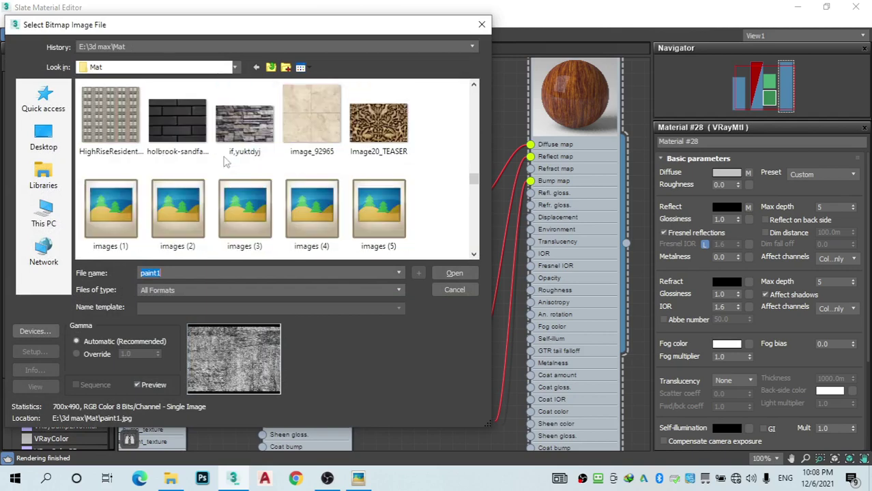
scroll(225, 162, "down", 9)
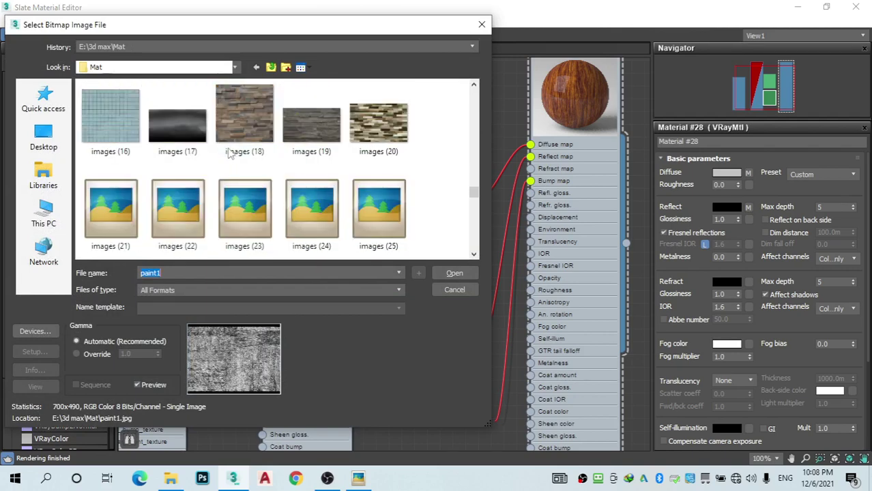
scroll(230, 154, "down", 12)
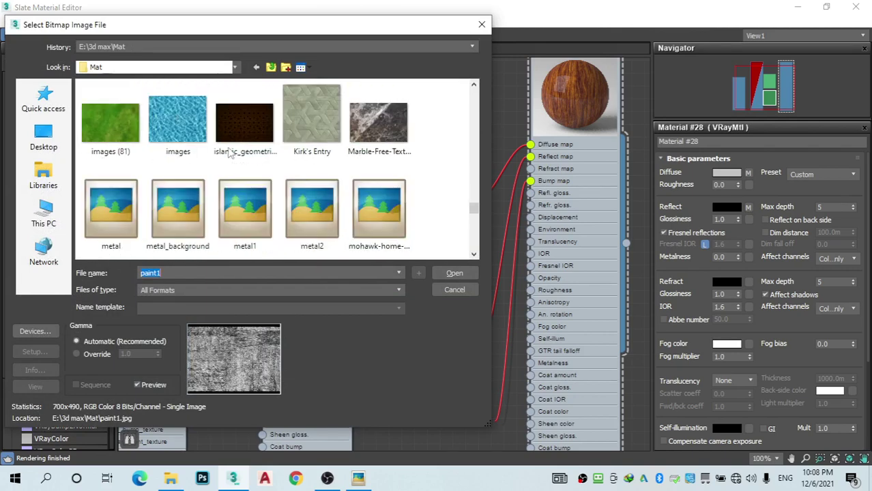
scroll(232, 155, "up", 12)
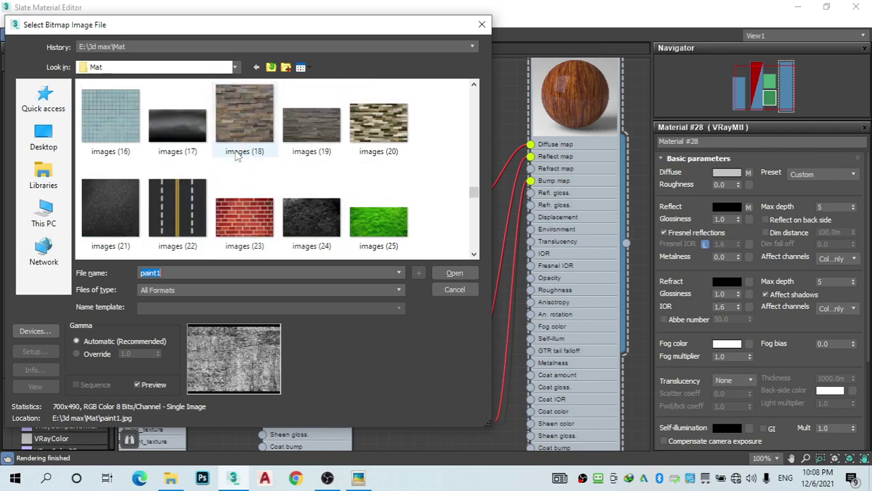
scroll(237, 156, "down", 3)
scroll(191, 163, "down", 1)
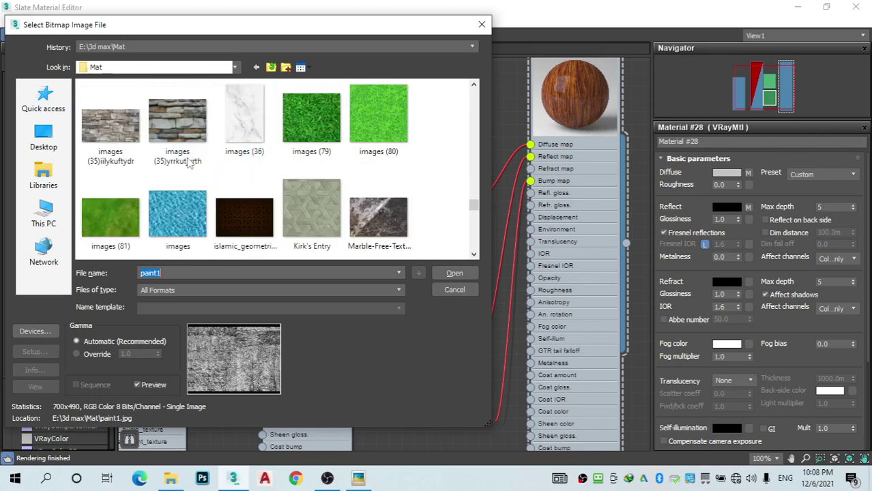
scroll(191, 161, "down", 1)
scroll(193, 158, "down", 2)
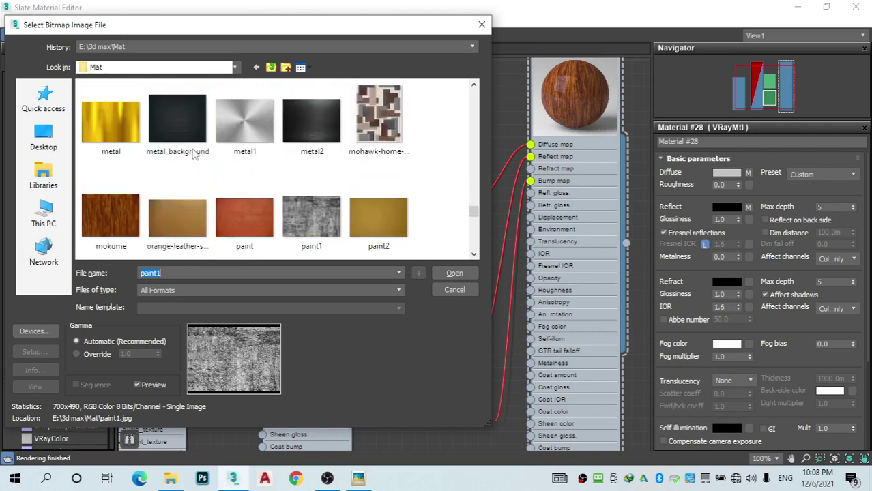
double_click(299, 124)
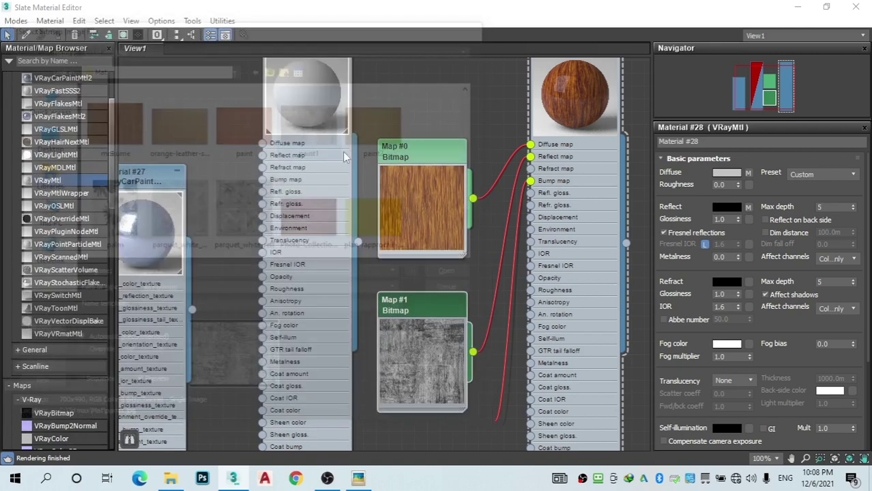
Step: Enlarge the Bump bitmap node and move it below the Reflect bitmap, clear of the wood material
scroll(423, 222, "down", 3)
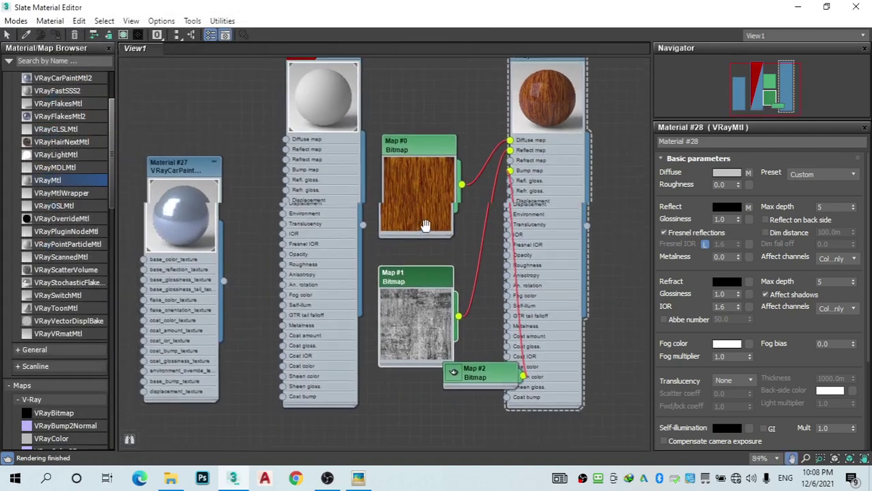
left_click(476, 352)
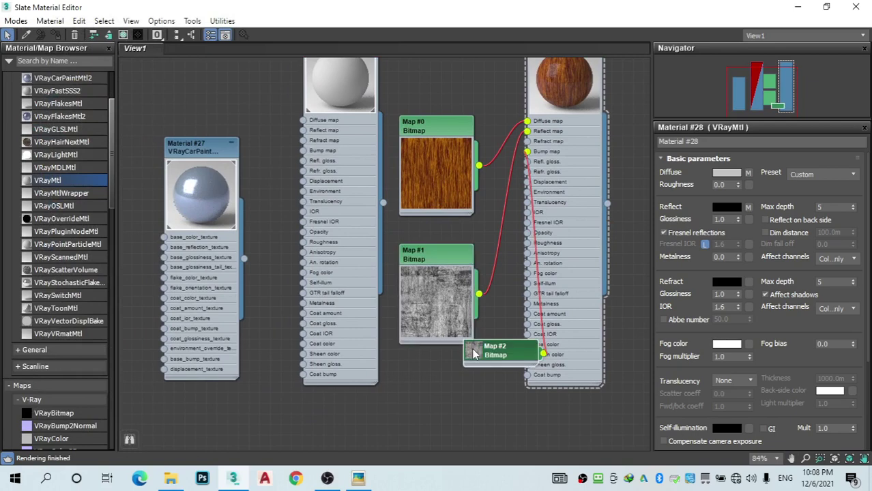
left_click_drag(486, 360, 411, 382)
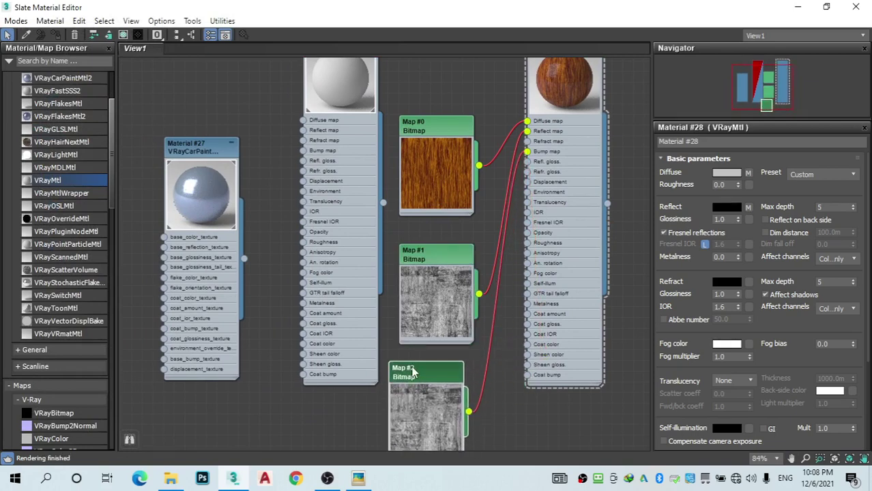
scroll(325, 215, "down", 1)
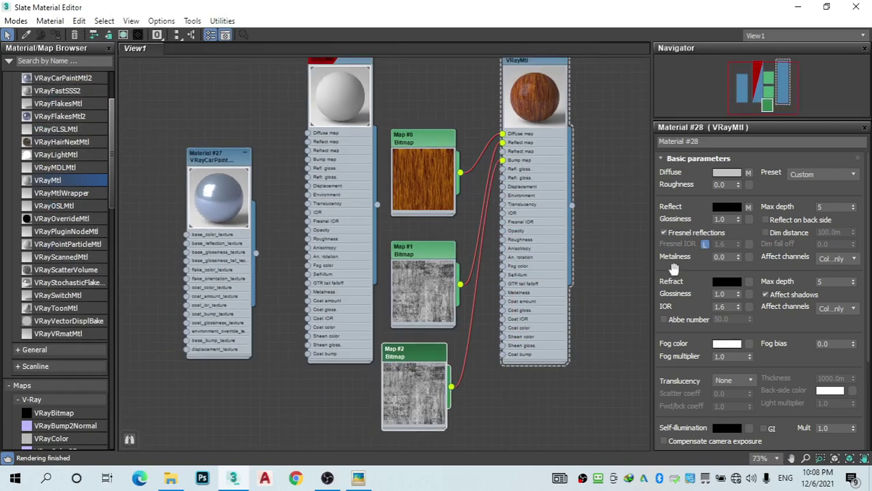
Step: Open the Bump bitmap's parameters and examine its coordinates, bitmap and time settings
double_click(417, 352)
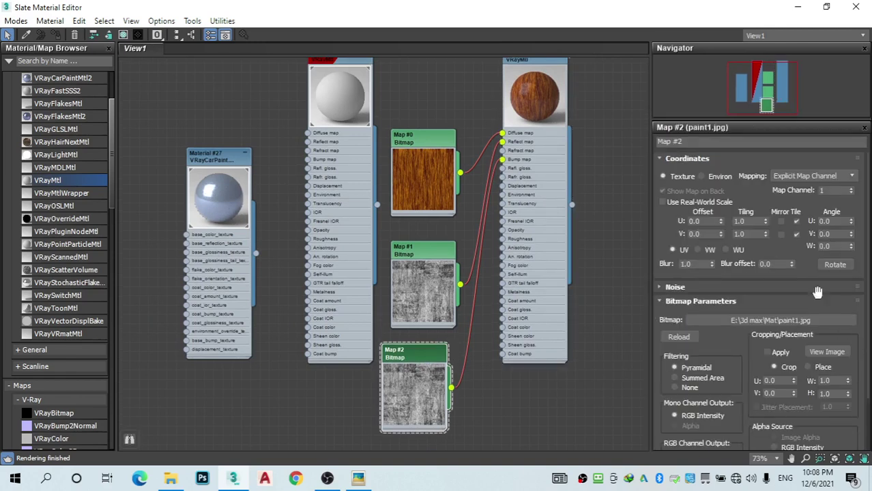
left_click_drag(814, 290, 802, 224)
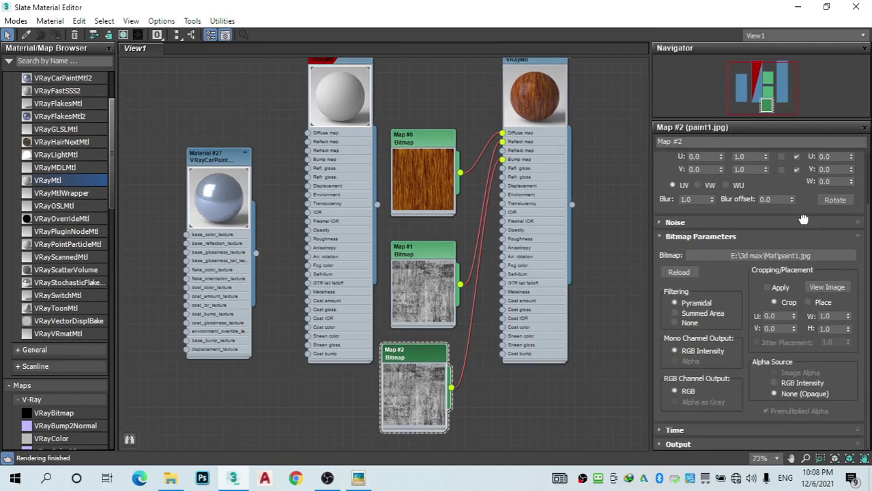
left_click(710, 431)
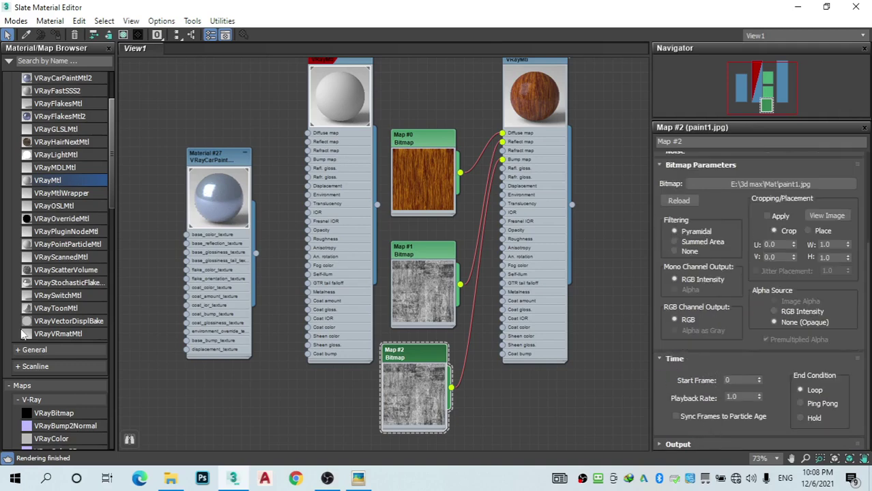
Step: Add a general Color Correction map next to the Bump bitmap, enlarge its node and open its parameters
scroll(23, 334, "down", 3)
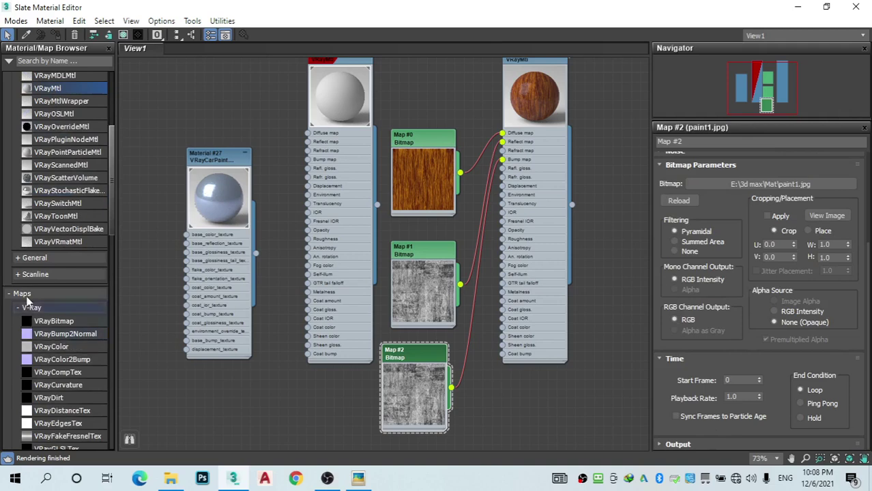
scroll(43, 232, "up", 2)
scroll(43, 232, "up", 4)
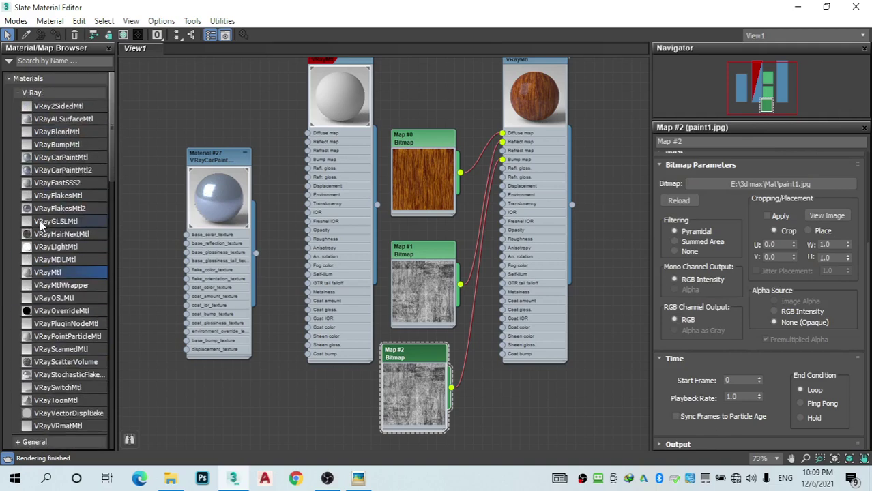
scroll(41, 222, "down", 3)
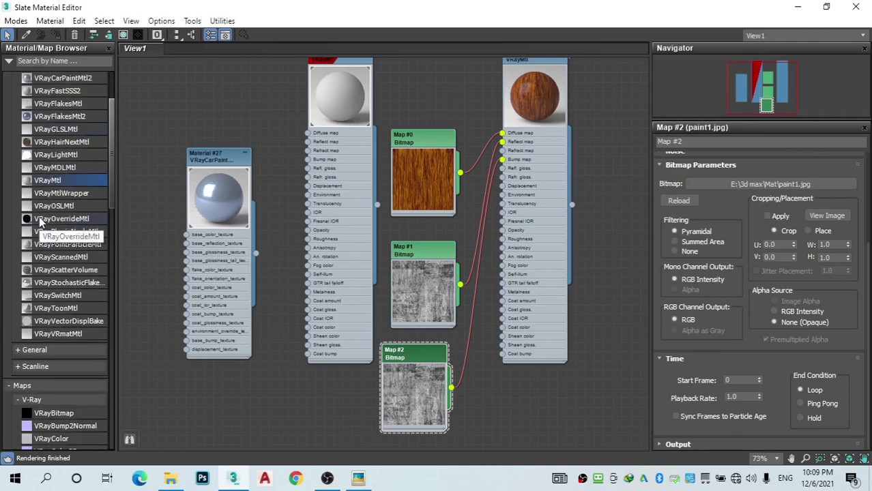
scroll(41, 224, "down", 4)
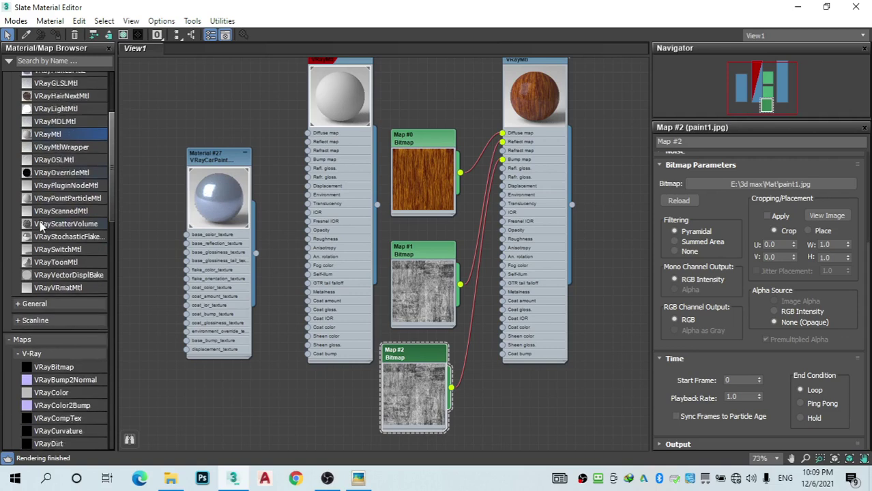
scroll(41, 229, "down", 6)
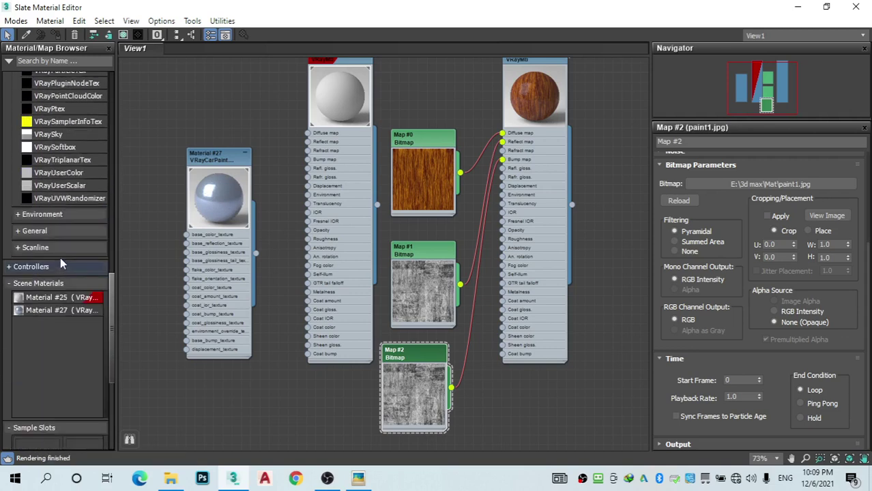
left_click(58, 214)
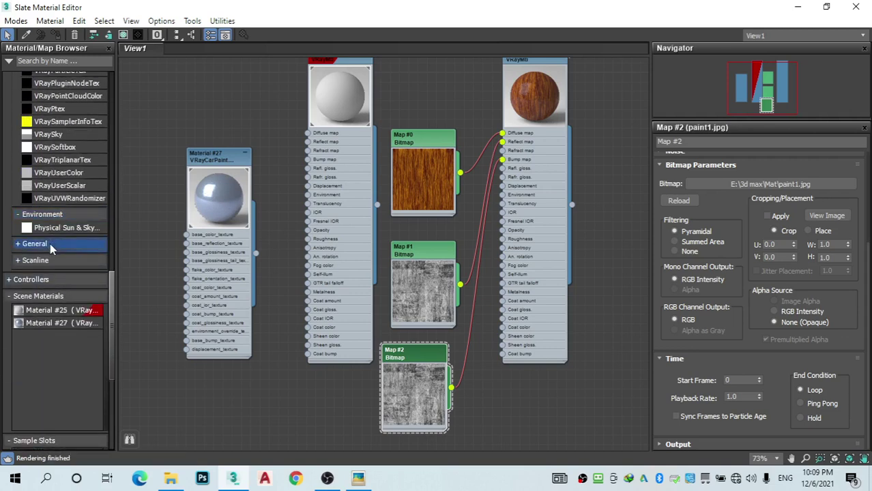
left_click(50, 243)
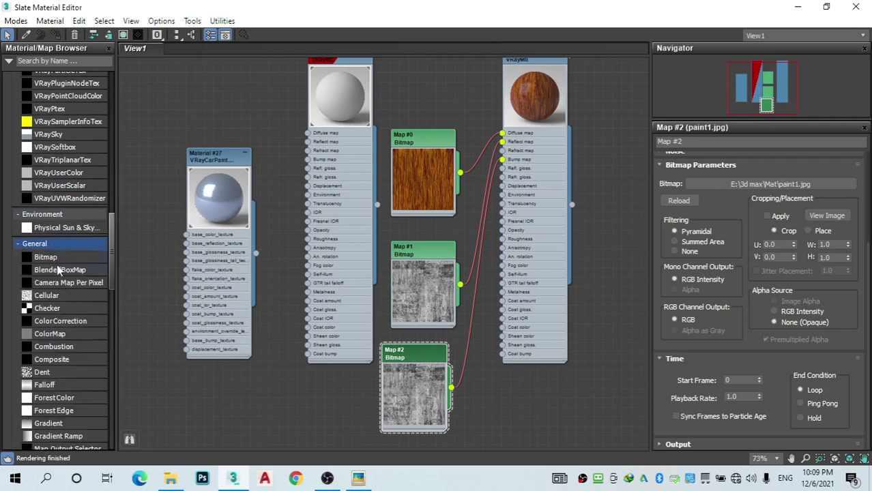
scroll(62, 269, "down", 1)
scroll(61, 273, "down", 1)
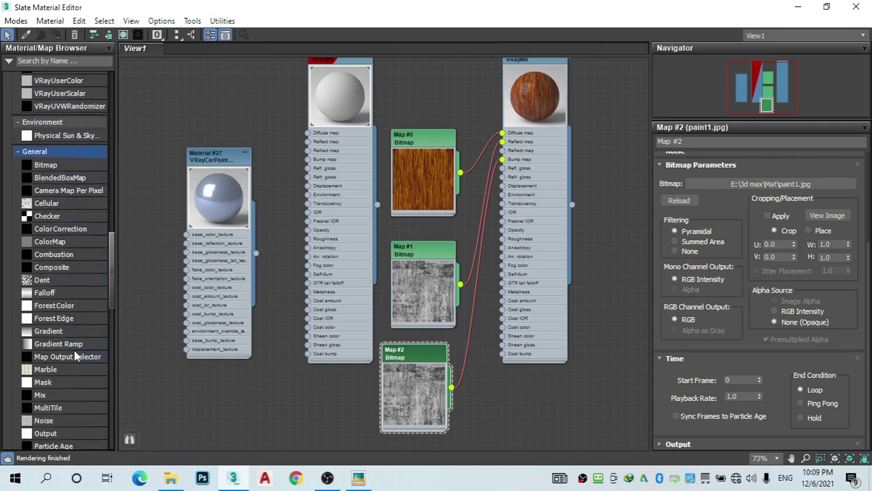
scroll(76, 355, "down", 1)
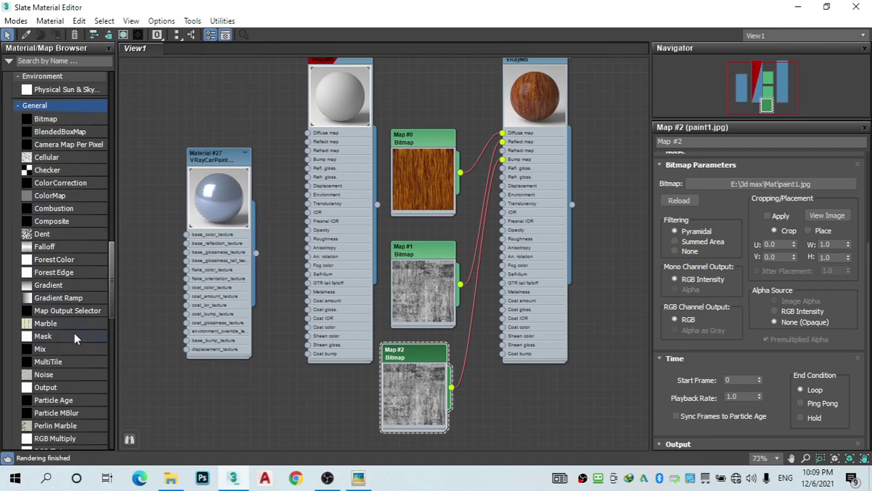
scroll(75, 339, "down", 1)
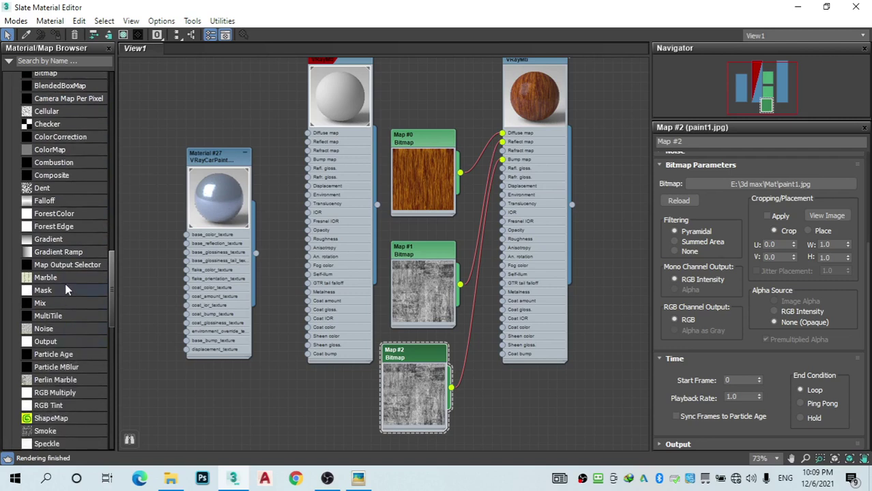
left_click(54, 138)
left_click(529, 401)
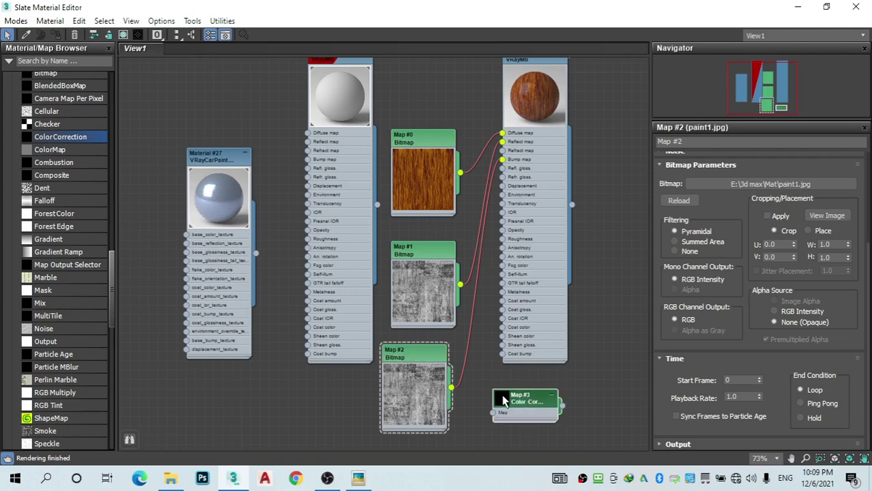
left_click_drag(503, 403, 483, 396)
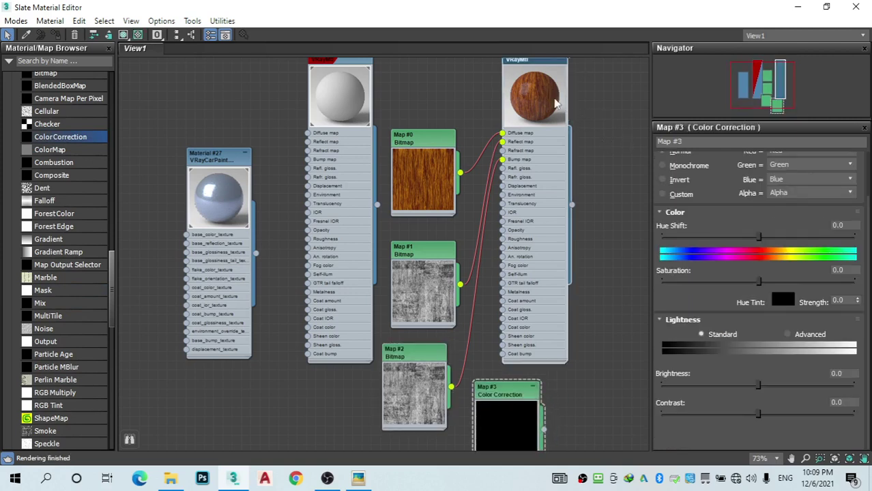
Step: Move the wood material away from the maps and route the Bump bitmap through the Color Correction map into the Bump map input
left_click_drag(539, 71, 631, 154)
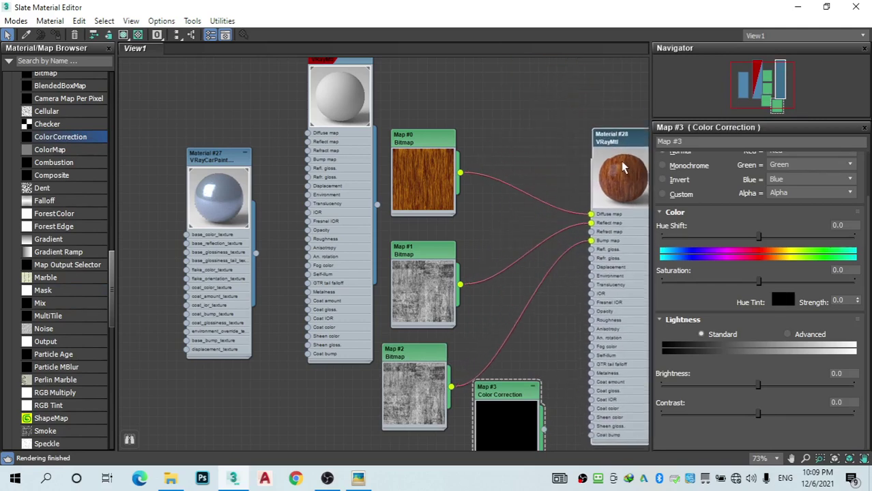
middle_click_drag(523, 280, 459, 181)
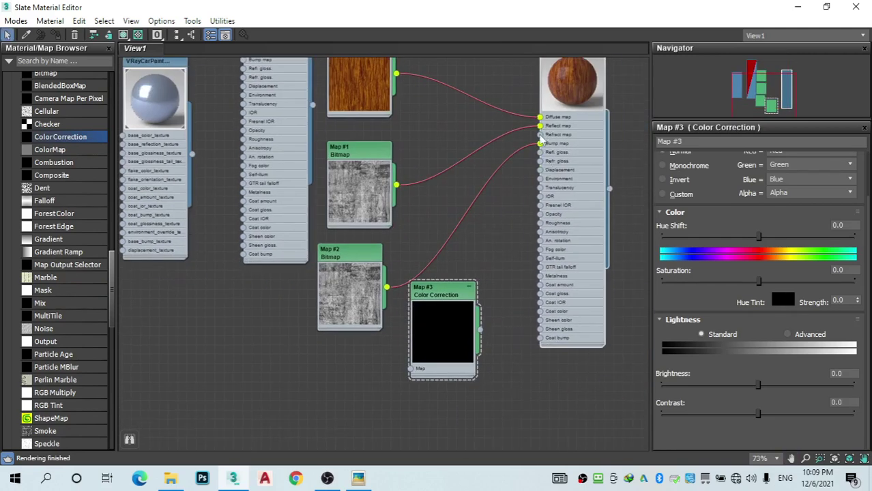
left_click_drag(539, 144, 411, 369)
left_click_drag(427, 301, 446, 282)
left_click_drag(500, 314, 540, 144)
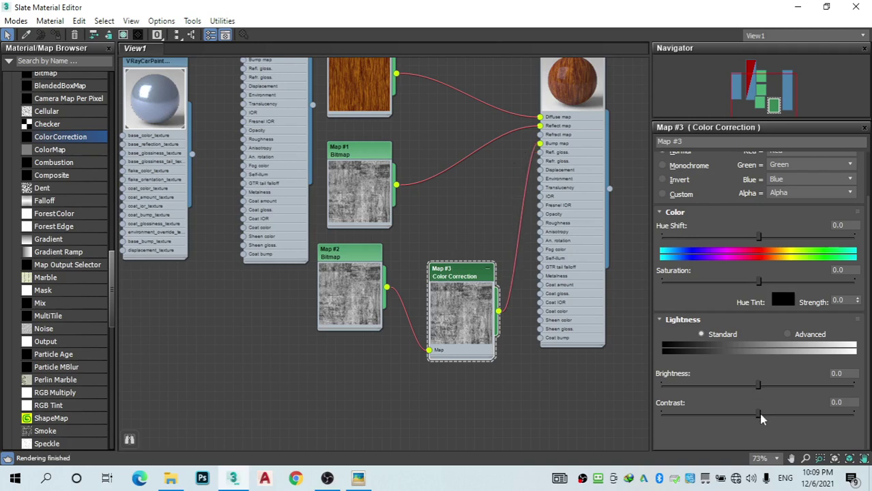
Step: Set the bump Color Correction map's contrast to about 69.4 and its brightness to about -30.2
left_click_drag(758, 413, 817, 413)
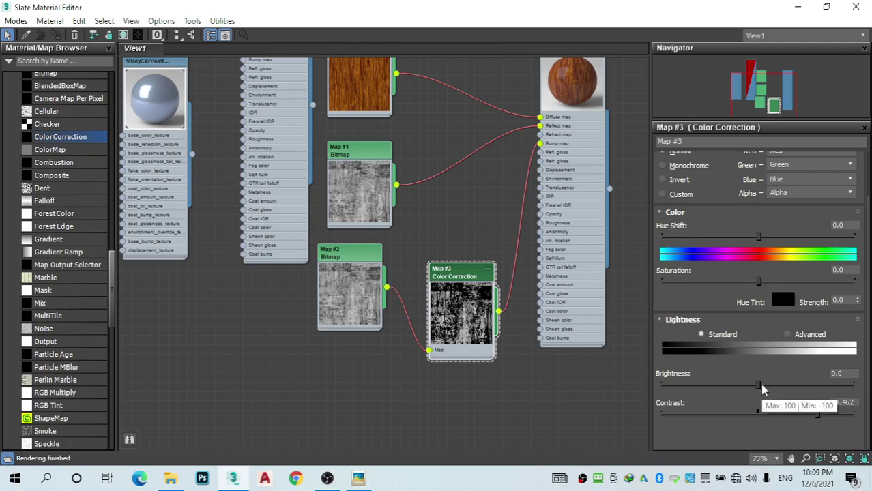
left_click_drag(759, 384, 728, 384)
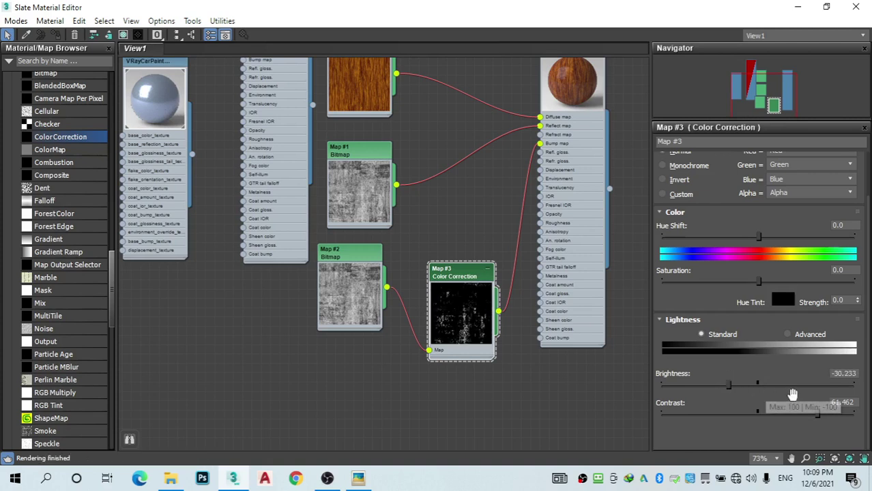
left_click_drag(820, 416, 827, 416)
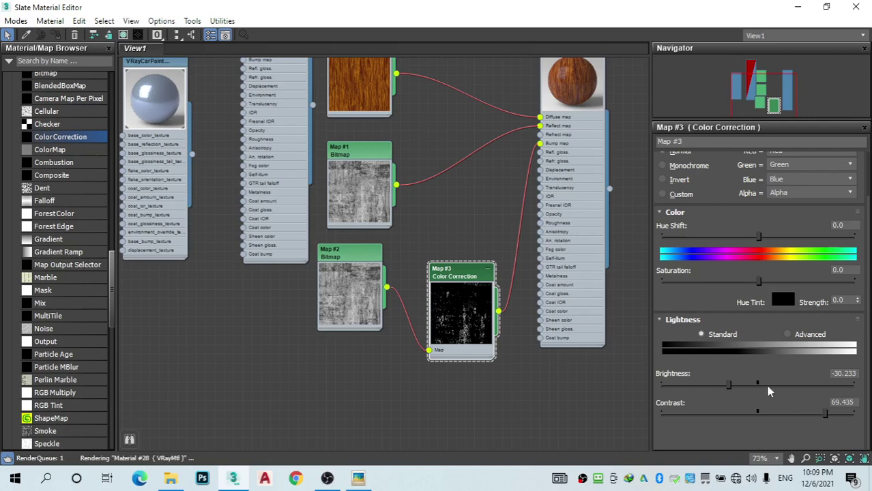
Step: Add a second Color Correction map and route the Reflect bitmap through it into the wood material's Reflect map input
middle_click_drag(605, 286, 570, 303)
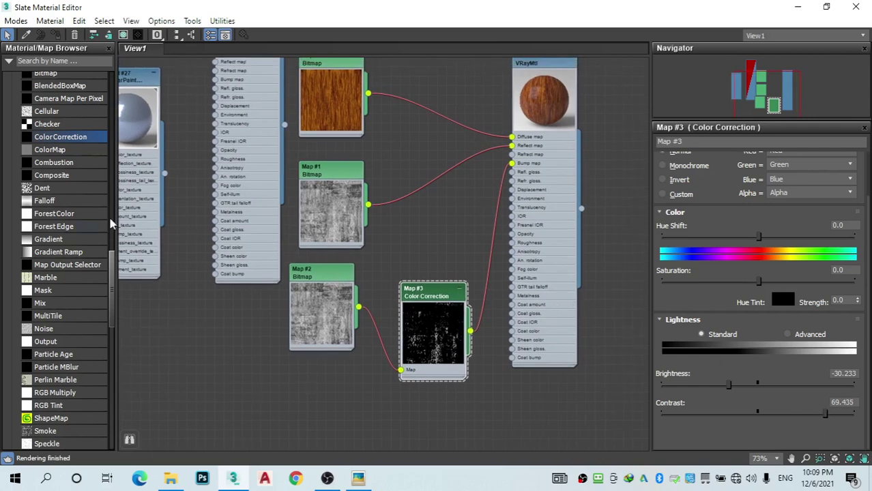
left_click_drag(95, 139, 407, 149)
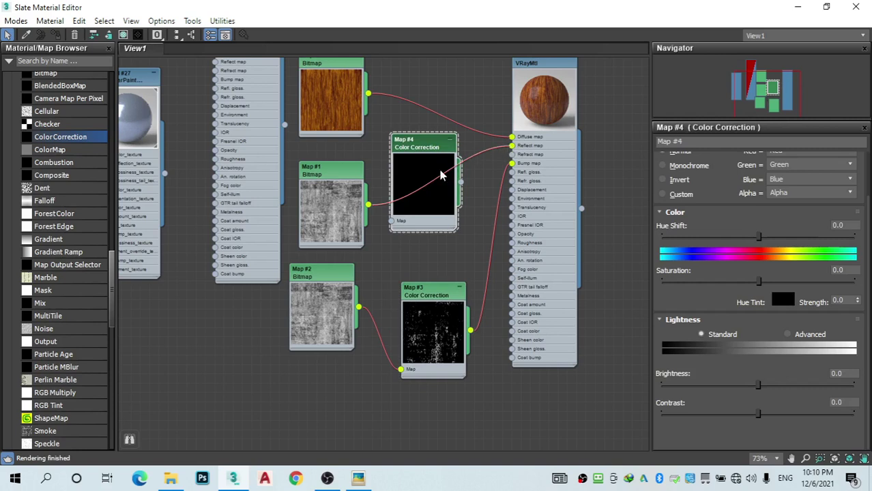
left_click_drag(511, 146, 390, 220)
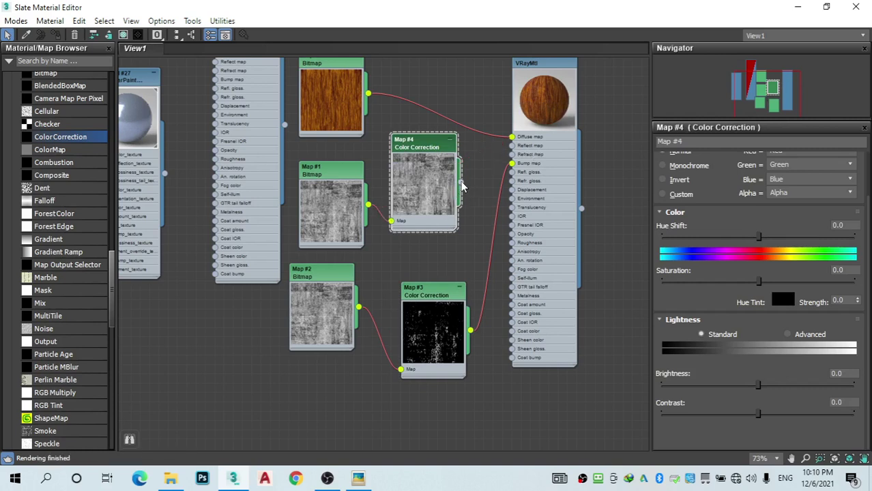
left_click_drag(461, 182, 512, 146)
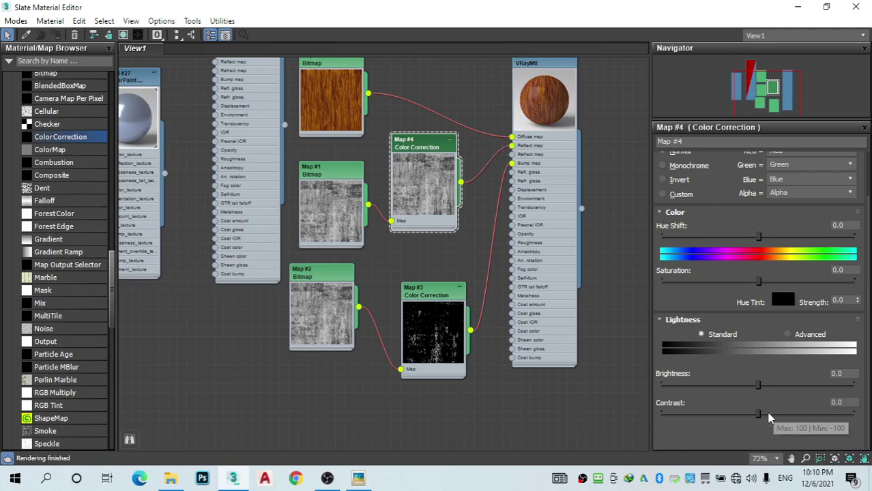
Step: Set the reflect Color Correction map's contrast to about 48.8 and its brightness to about -3
left_click_drag(767, 412, 790, 414)
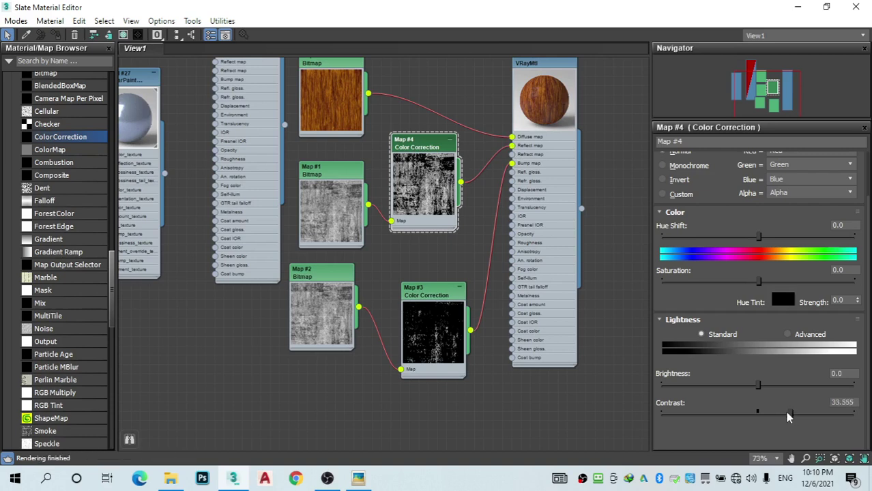
left_click_drag(757, 386, 768, 386)
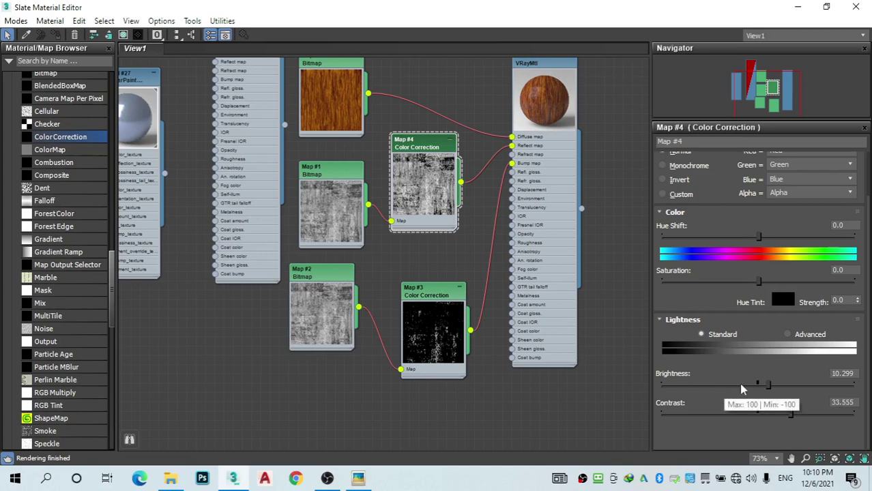
left_click_drag(767, 384, 756, 384)
scroll(558, 97, "up", 6)
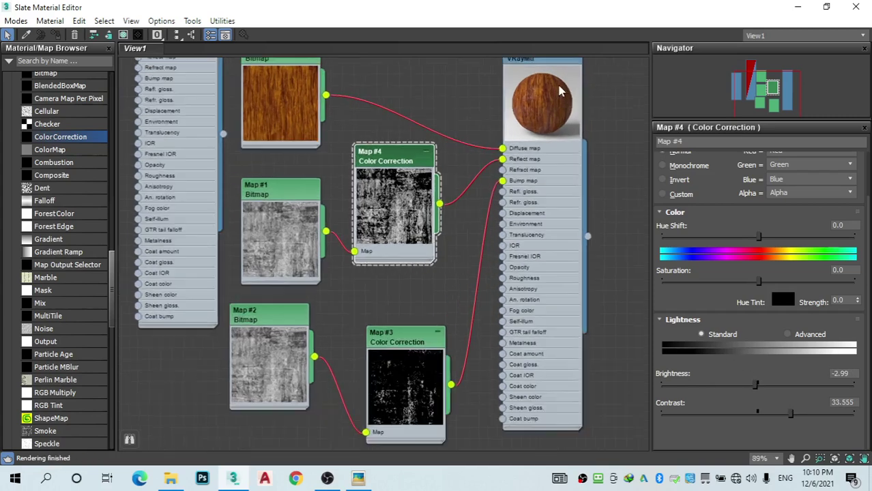
scroll(558, 97, "up", 2)
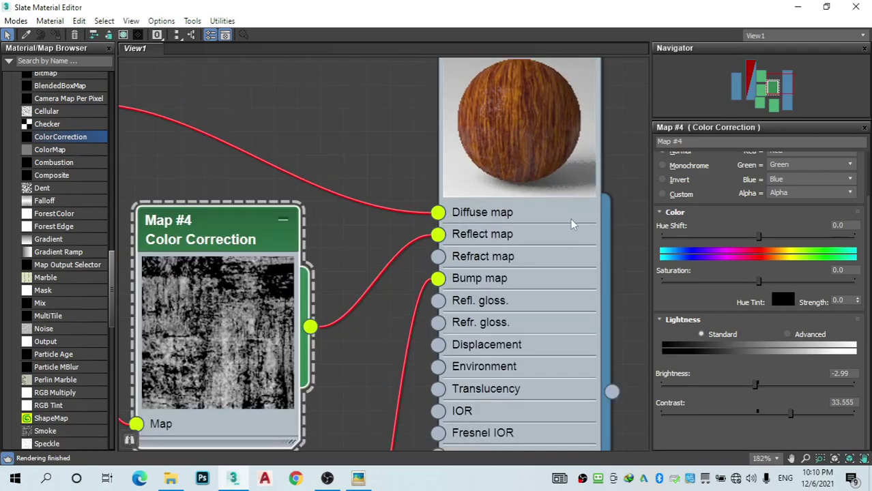
left_click_drag(793, 414, 805, 414)
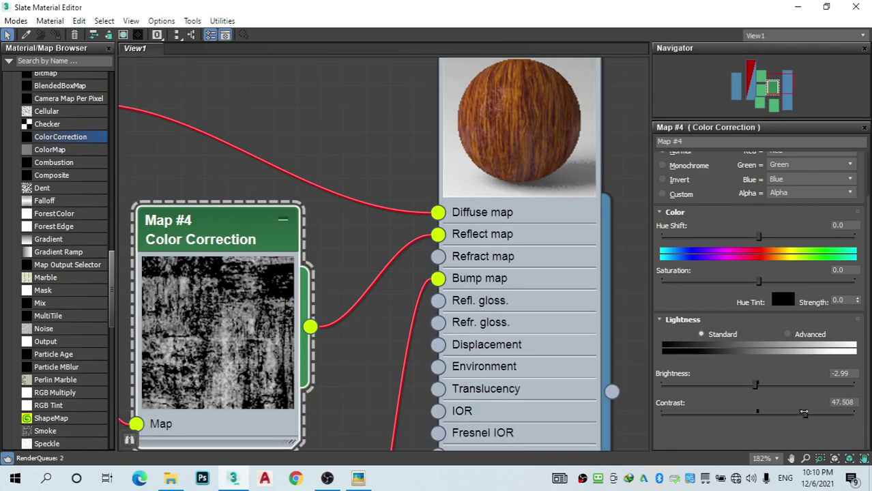
Step: Shift the wood material node slightly and open its basic parameters
left_click_drag(488, 130, 461, 172)
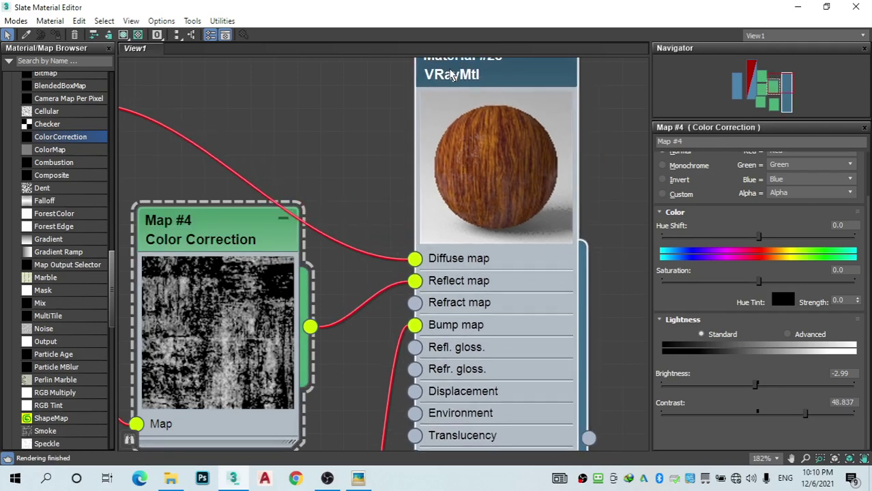
double_click(454, 81)
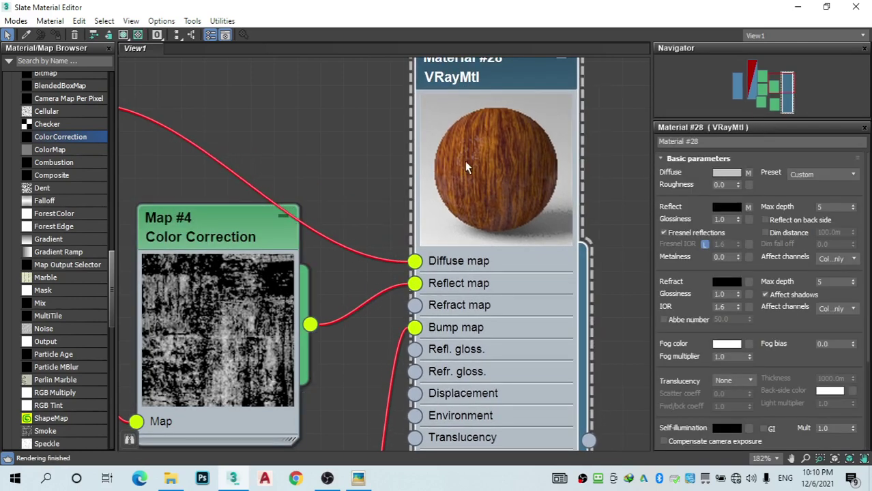
scroll(409, 224, "down", 2)
scroll(415, 207, "down", 5)
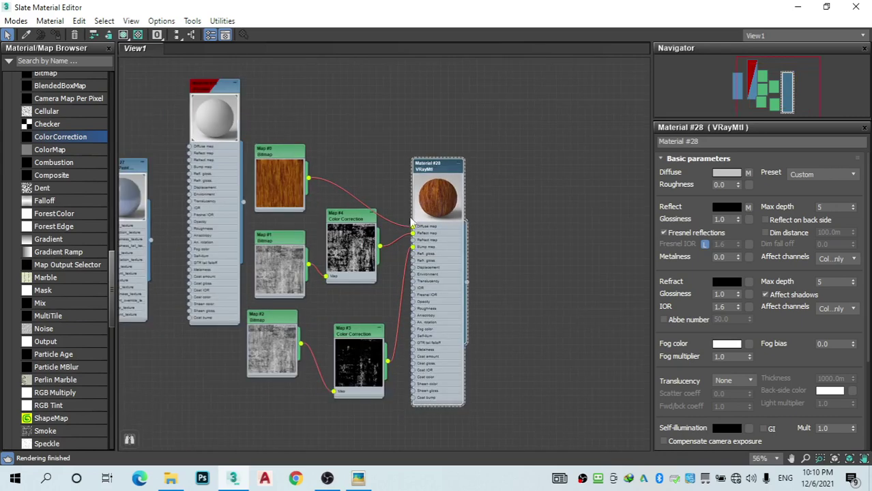
Step: Switch to the photo viewer and examine the house's cladding and stonework in the reference photo
left_click(367, 482)
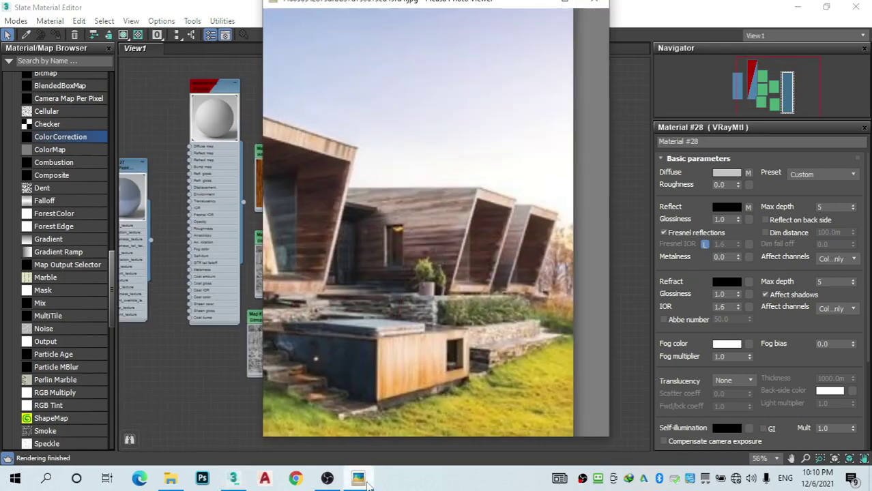
scroll(376, 241, "down", 3)
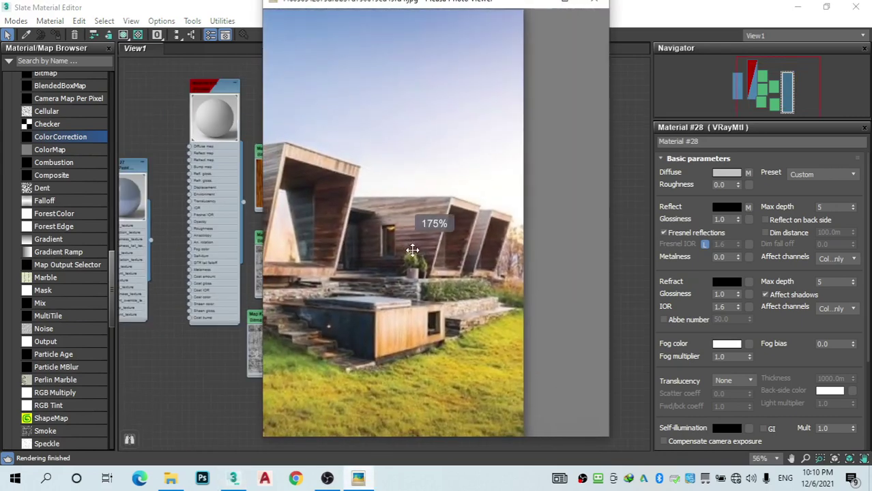
scroll(414, 258, "down", 1)
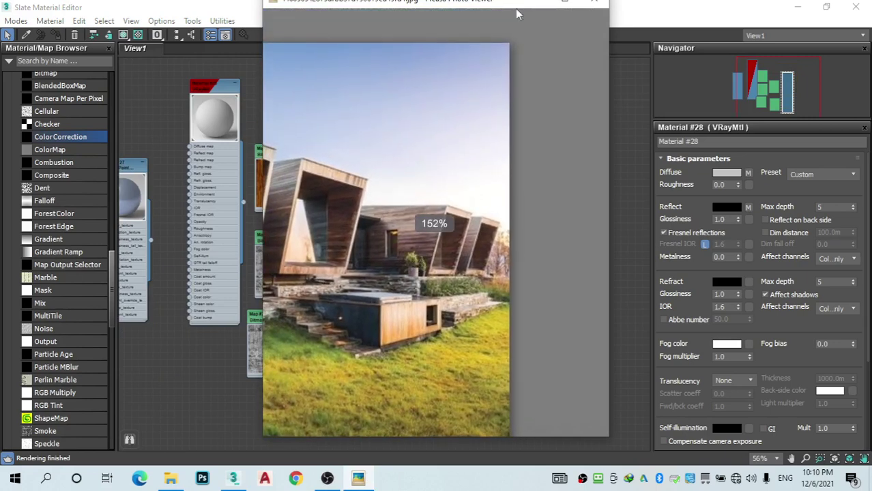
left_click(564, 1)
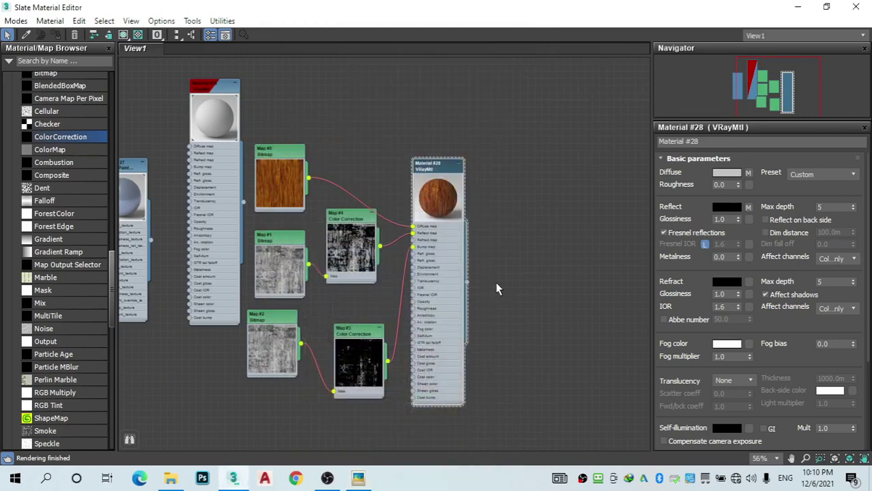
Step: Add a new VRayMtl beside the wood material, open its parameters and align its node with the wood material
middle_click_drag(495, 289, 408, 263)
scroll(58, 230, "up", 4)
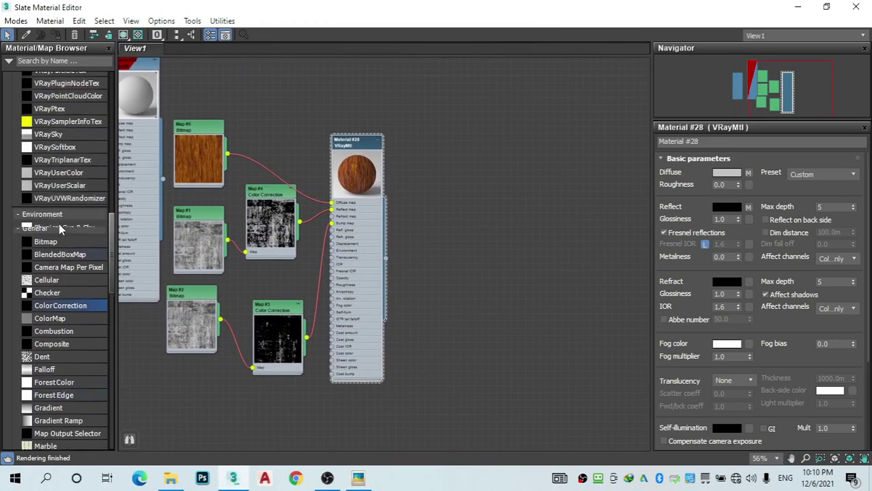
scroll(60, 218, "up", 10)
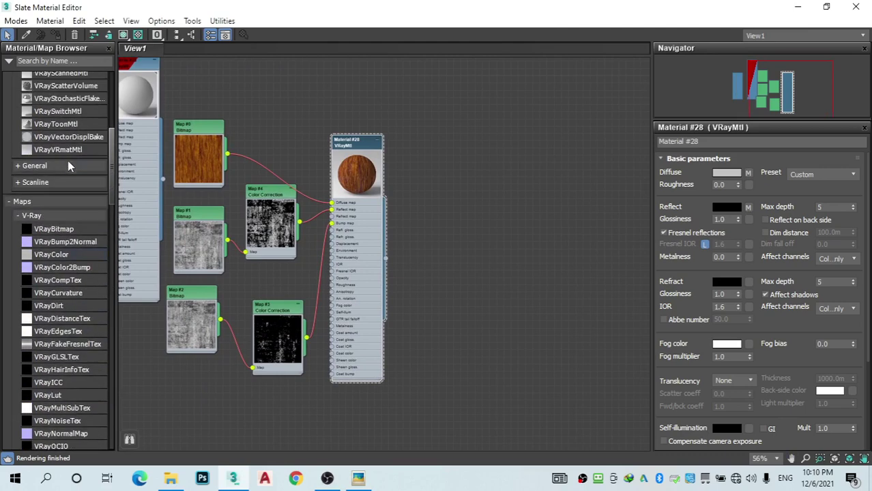
scroll(76, 309, "up", 5)
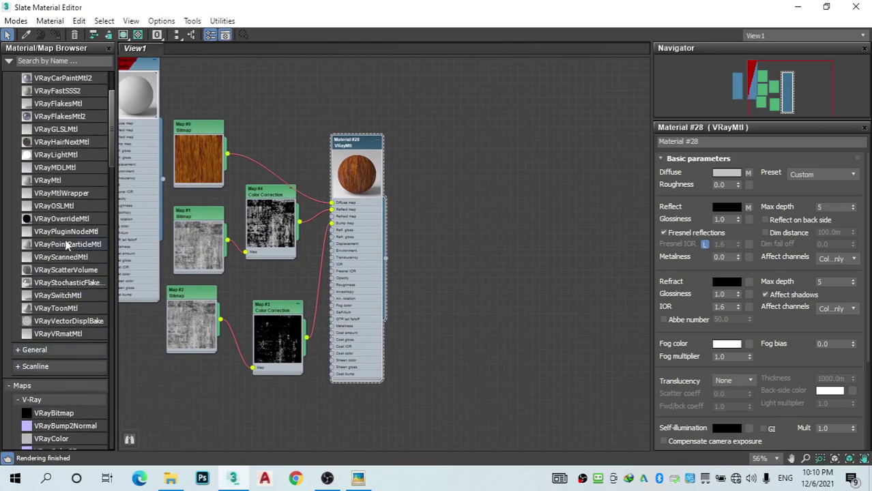
left_click(61, 181)
left_click_drag(559, 178, 523, 163)
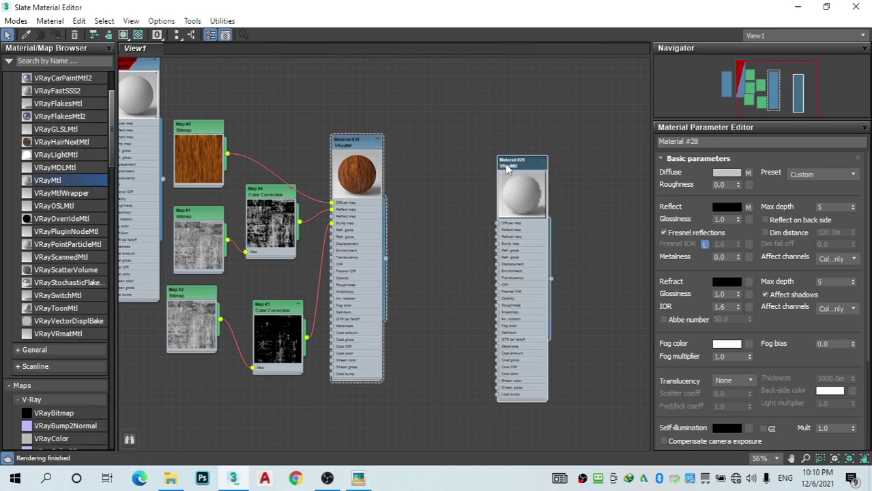
double_click(522, 175)
left_click_drag(530, 197, 557, 176)
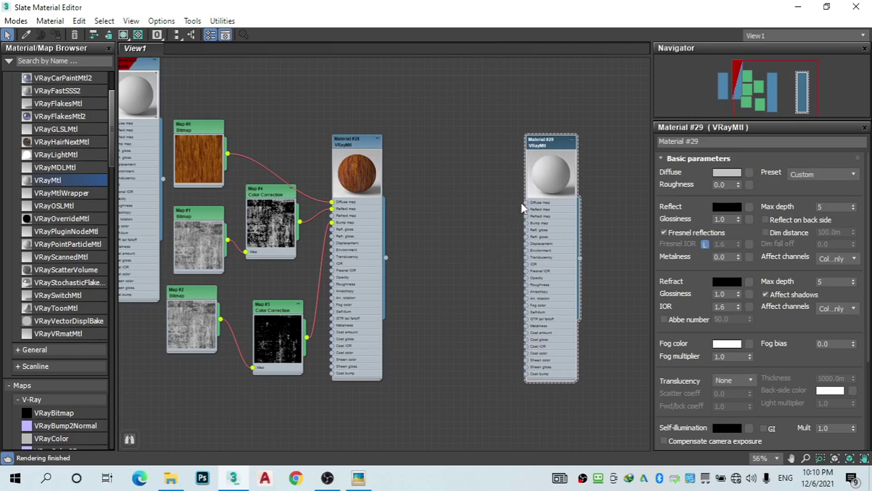
Step: Create a general Bitmap map for the new material's Diffuse map input
left_click_drag(487, 248, 487, 247)
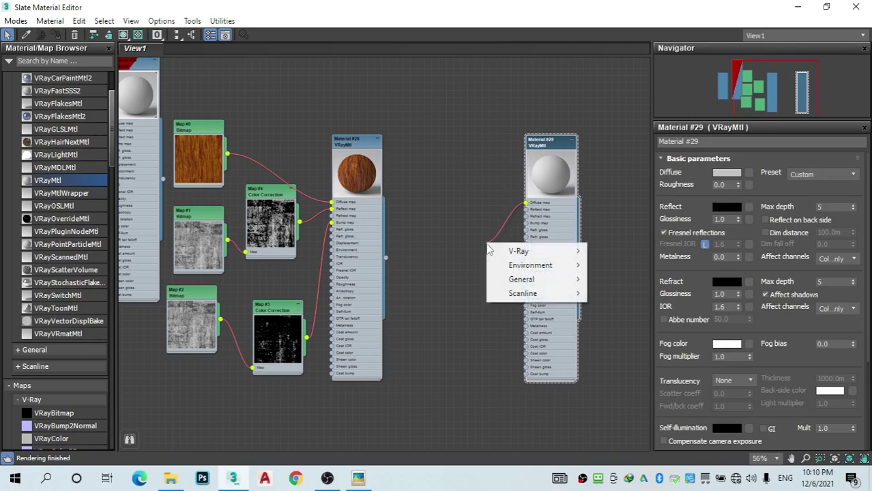
mouse_move(551, 286)
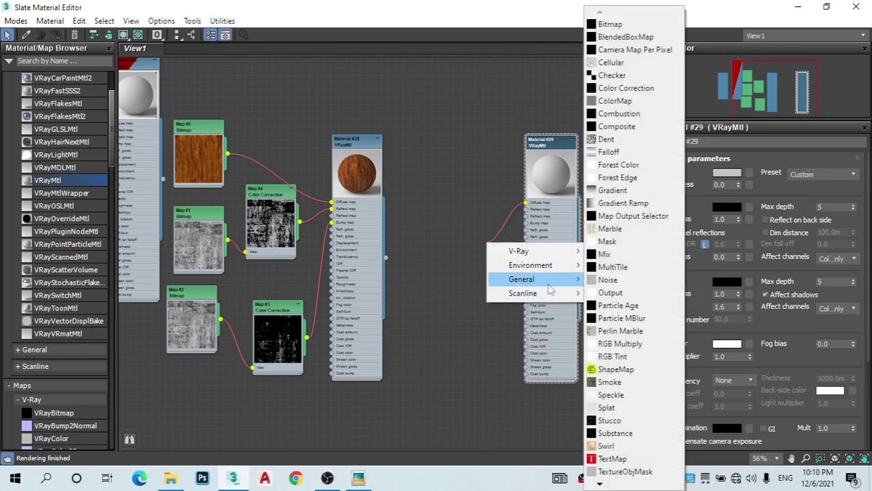
left_click(633, 25)
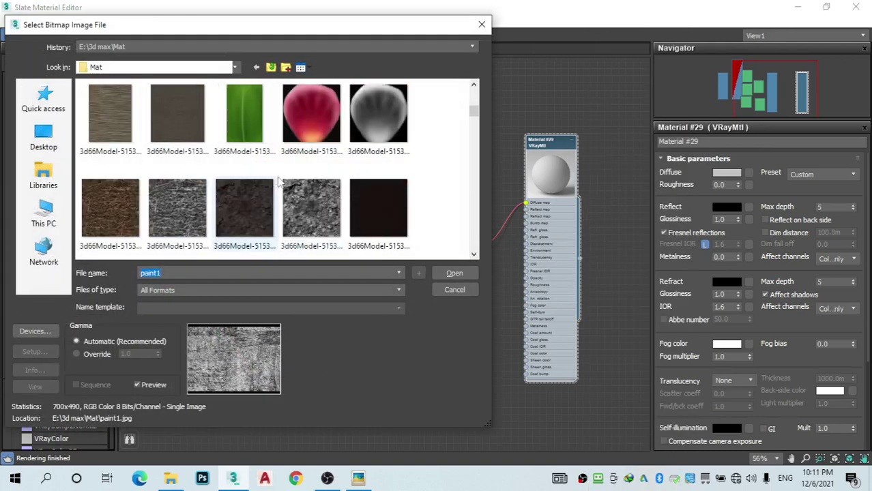
Step: Load elevation-slate-tile-500x500 from the Mat folder as the stone material's diffuse bitmap, and move its expanded node farther from the material
scroll(281, 181, "down", 3)
scroll(285, 178, "down", 10)
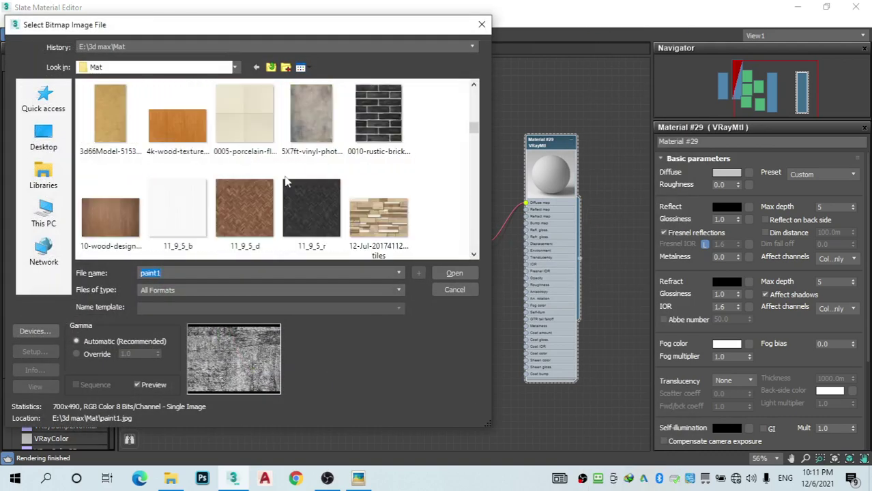
scroll(286, 181, "down", 8)
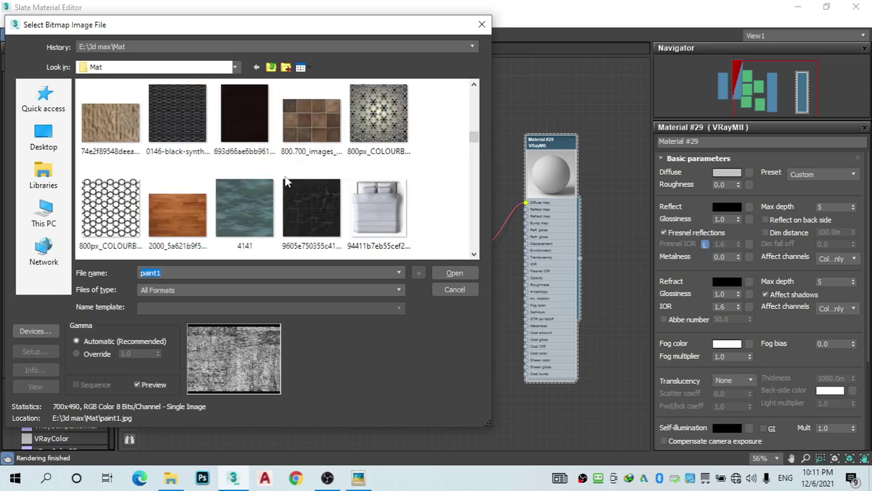
scroll(287, 181, "down", 10)
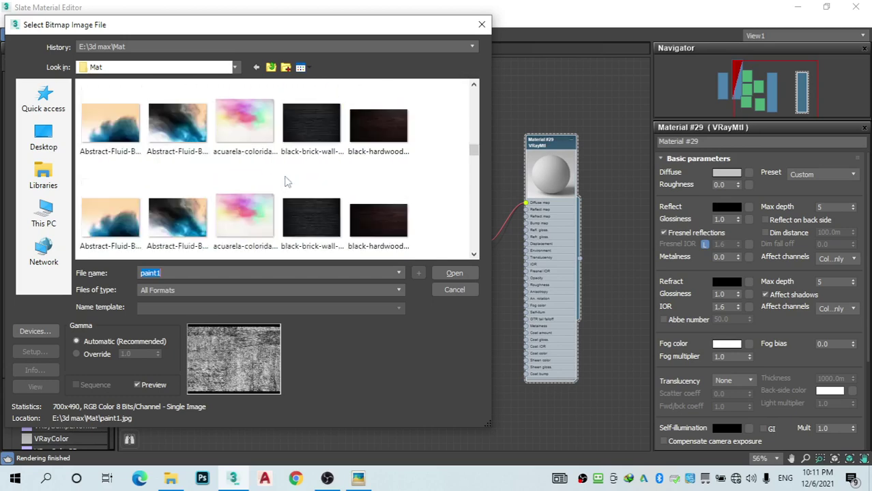
scroll(287, 181, "down", 10)
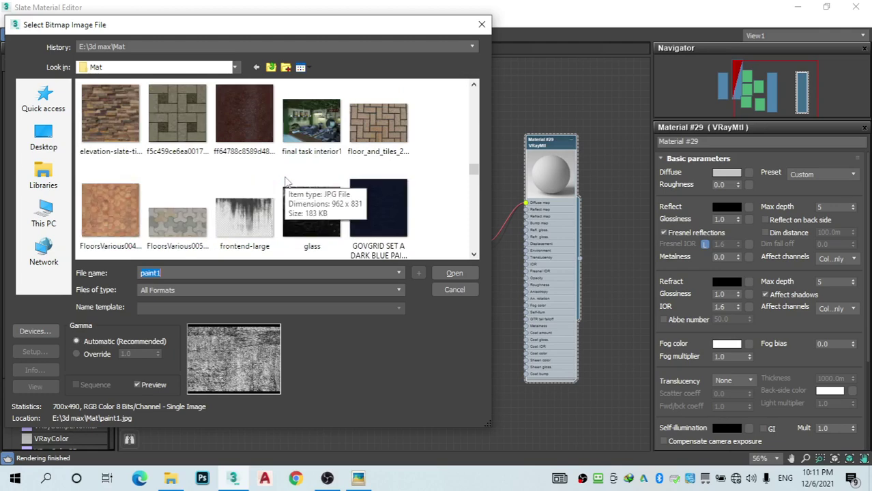
left_click(98, 118)
scroll(225, 137, "down", 4)
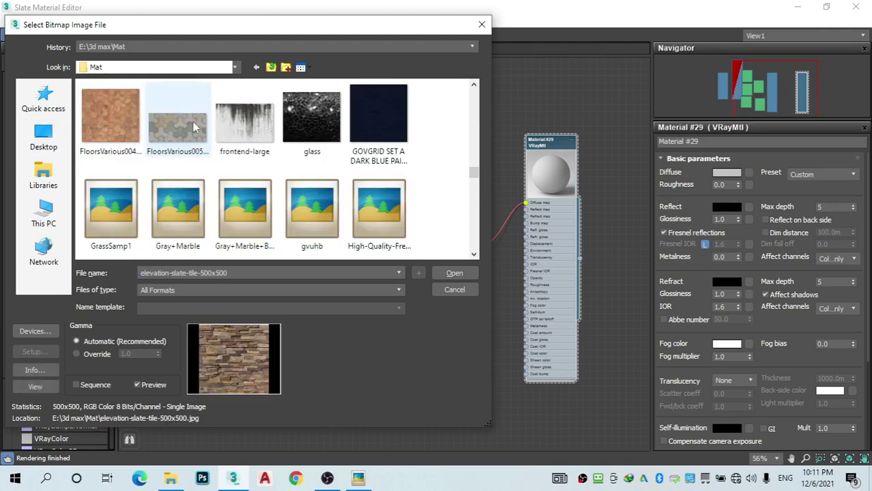
scroll(224, 139, "down", 2)
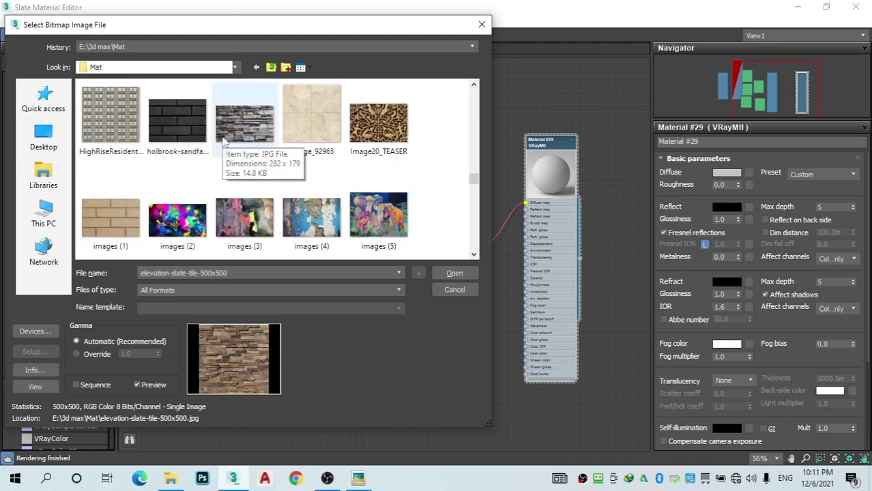
scroll(224, 140, "down", 2)
scroll(224, 141, "down", 2)
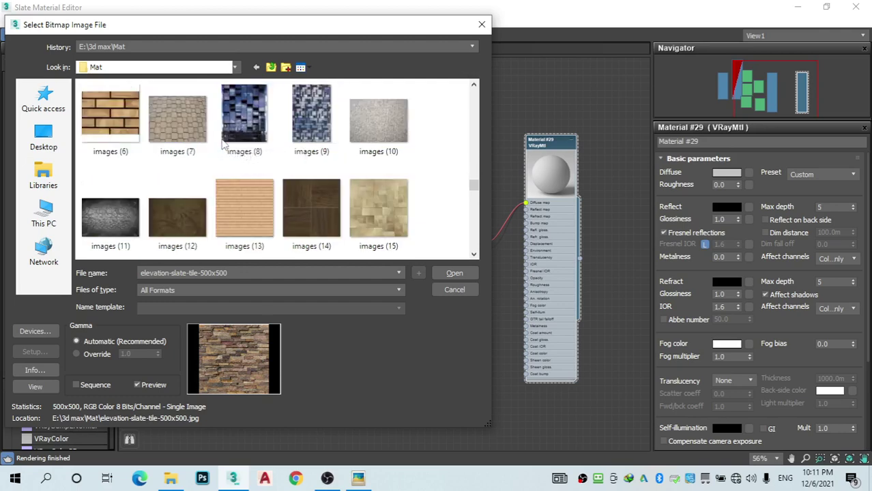
scroll(222, 141, "down", 2)
scroll(223, 143, "down", 2)
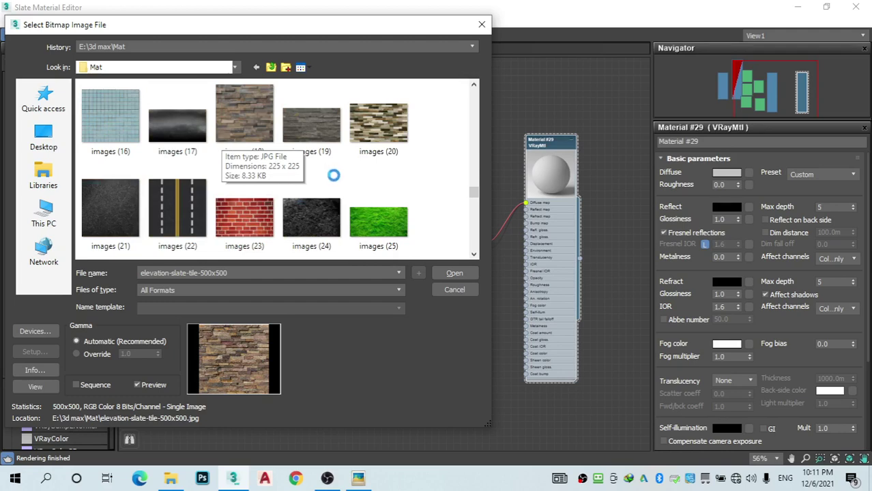
scroll(368, 218, "down", 2)
left_click(453, 274)
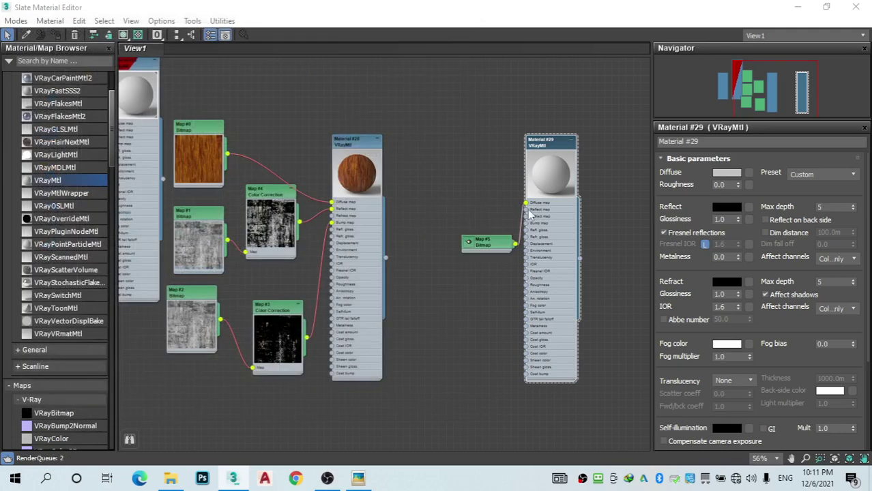
left_click(474, 246)
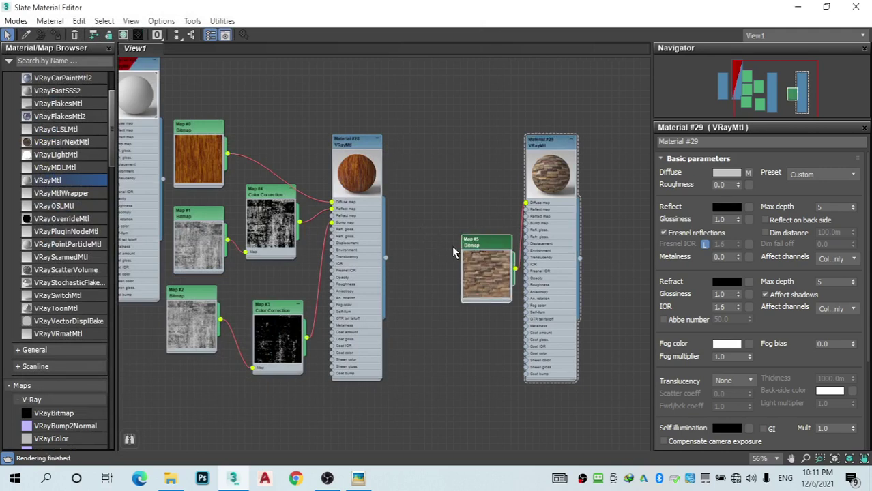
left_click_drag(476, 256, 425, 249)
Step: Add a general Color Correction map to the node view and place it below the slate bitmap
scroll(8, 249, "down", 6)
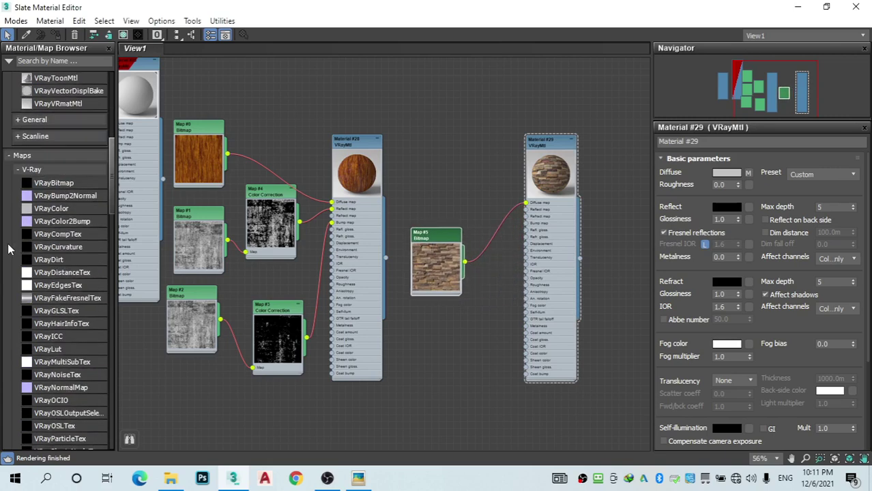
scroll(28, 287, "down", 7)
scroll(44, 245, "down", 1)
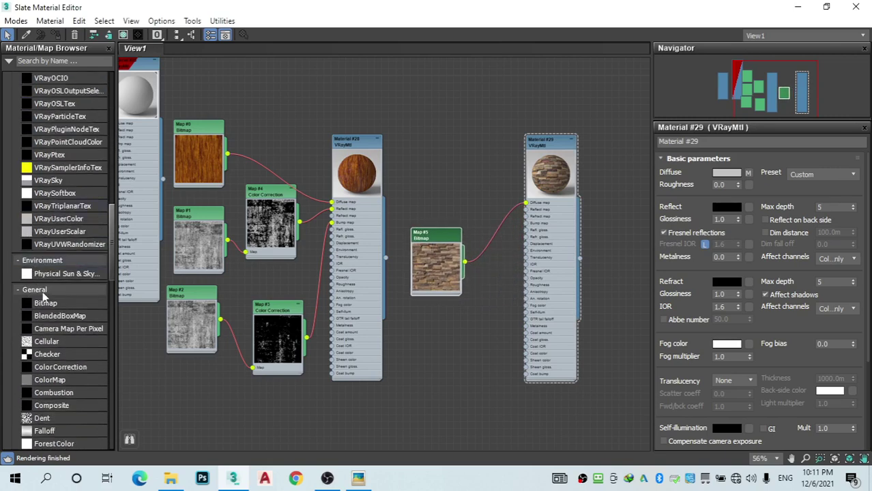
left_click(64, 371)
left_click(451, 117)
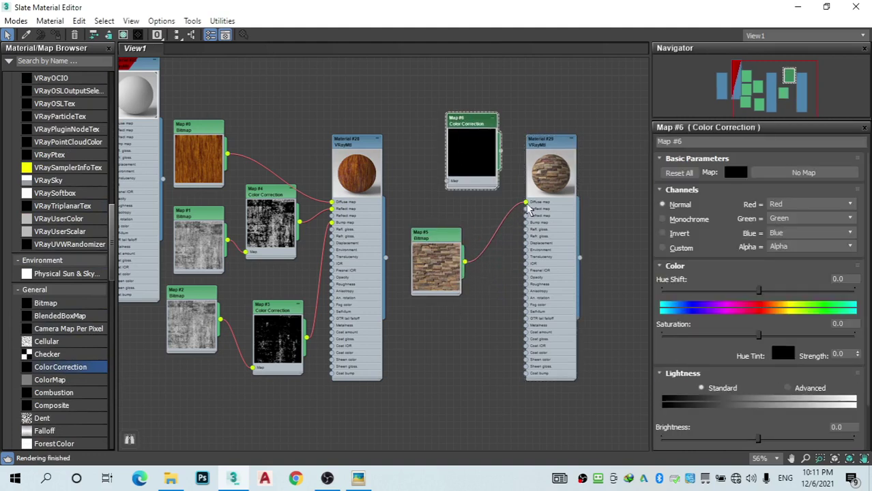
left_click_drag(469, 141, 471, 336)
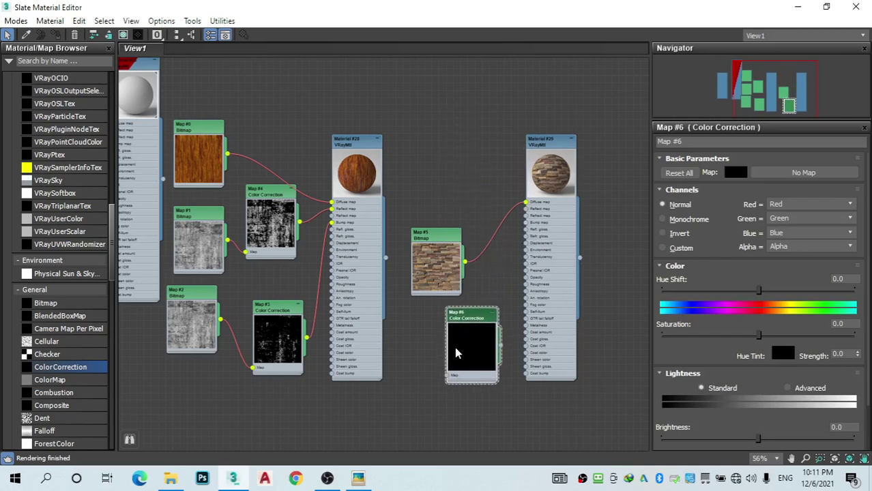
Step: Feed the new Color Correction with a general Bitmap using 110746-brick-texture-stone_wall-rubble-interior_design_services-2880x1800 from the Mat folder
left_click_drag(427, 367, 427, 355)
mouse_move(458, 389)
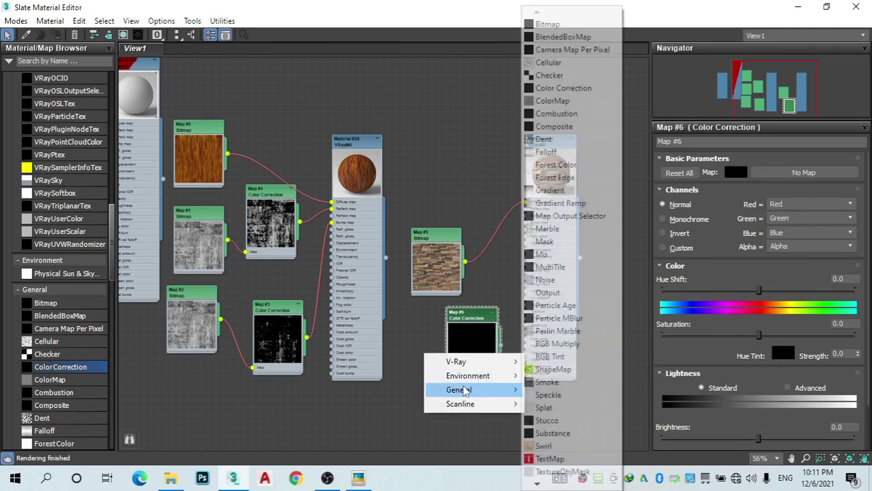
left_click(573, 26)
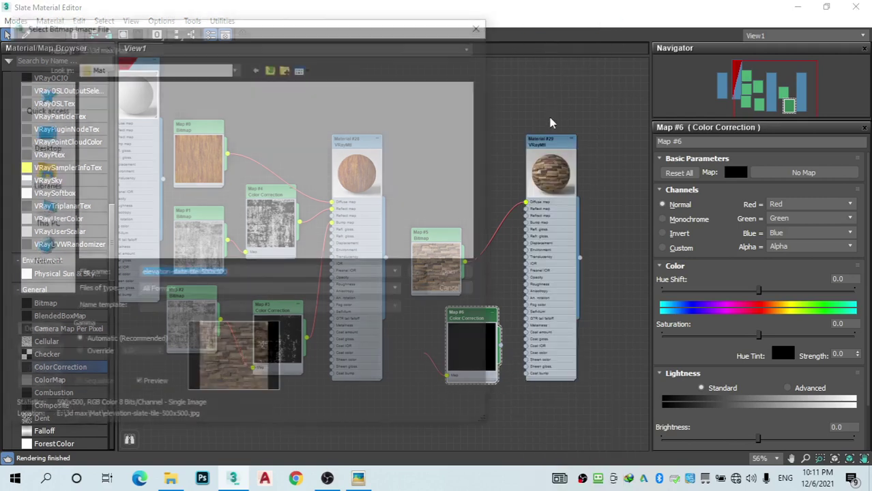
scroll(289, 171, "down", 8)
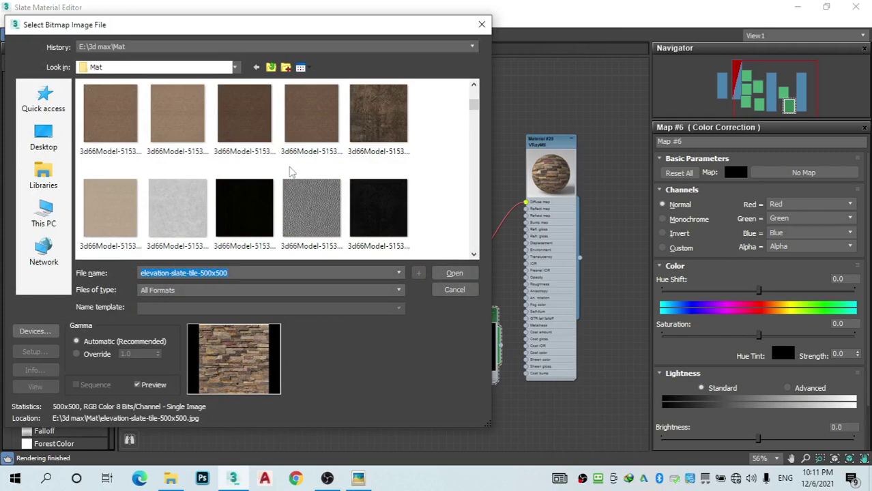
scroll(290, 175, "down", 1)
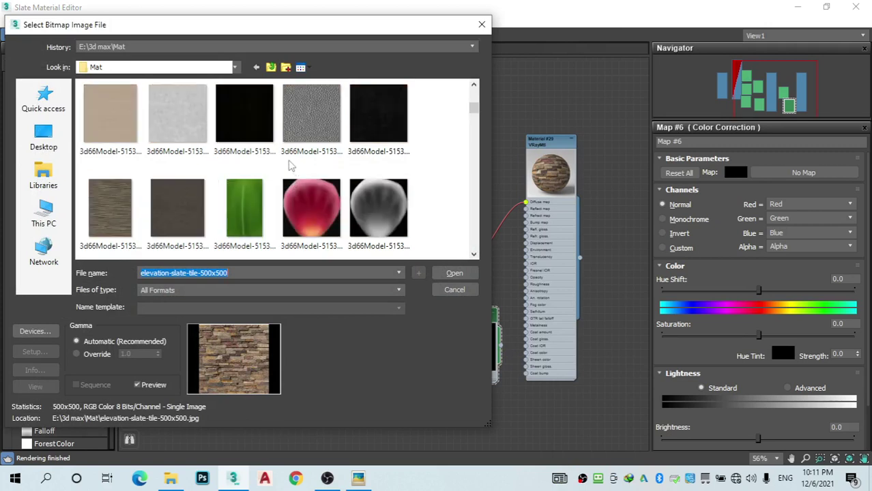
scroll(288, 165, "down", 3)
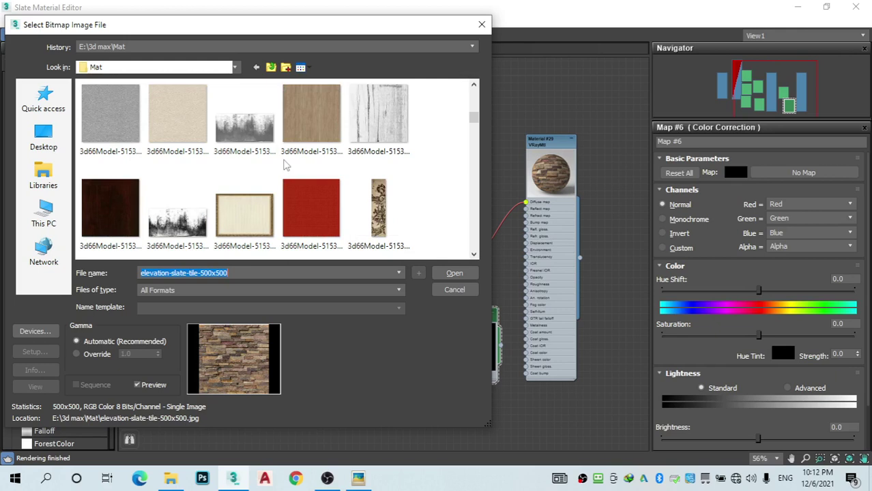
scroll(288, 167, "down", 2)
scroll(298, 170, "down", 1)
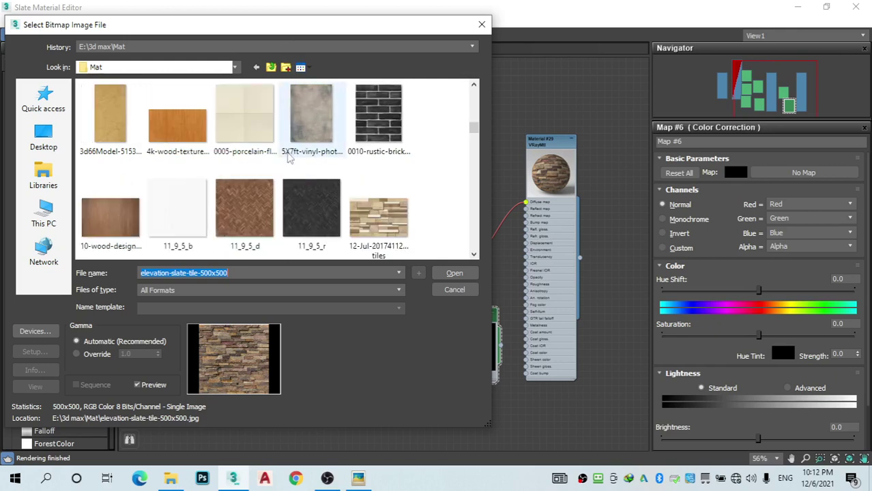
scroll(271, 173, "down", 2)
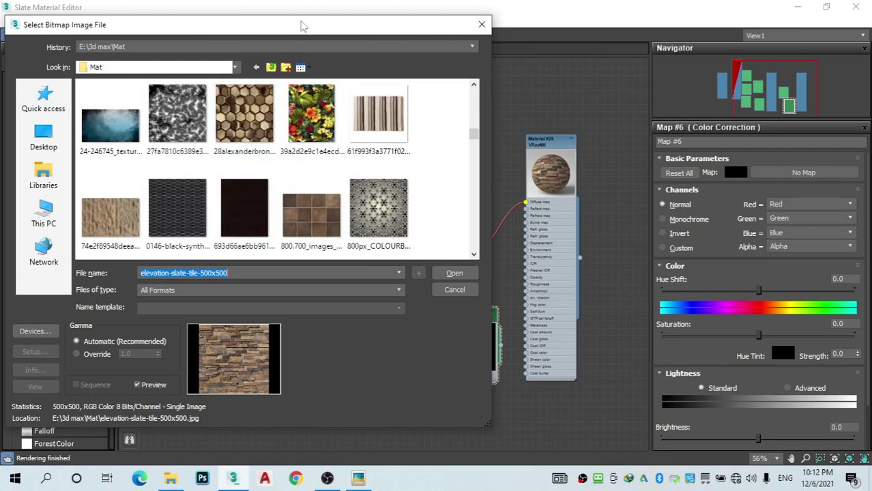
left_click_drag(315, 25, 294, 22)
scroll(278, 137, "down", 2)
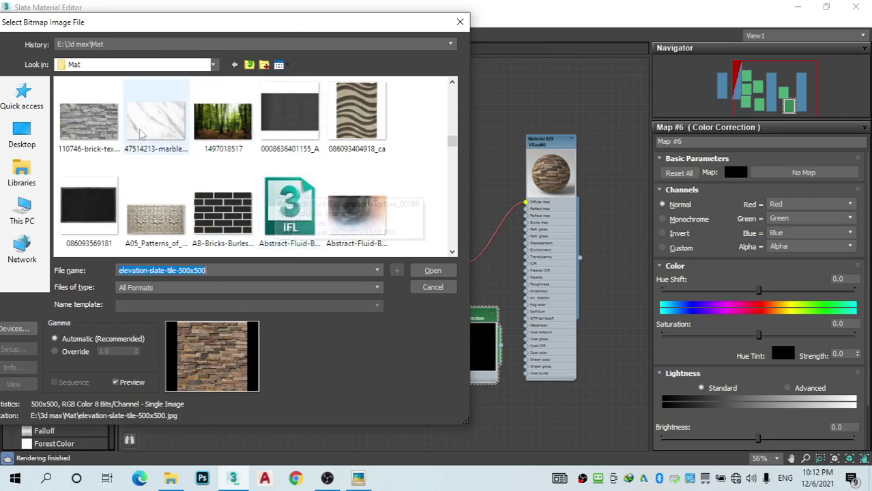
double_click(88, 122)
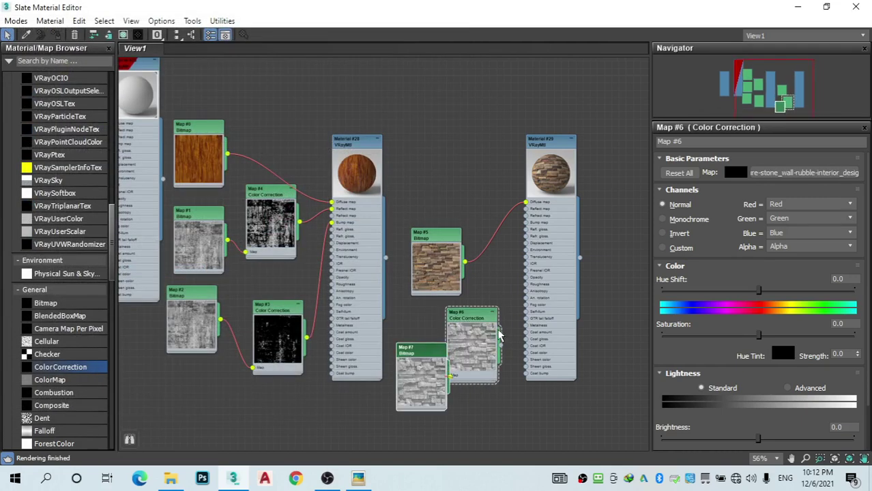
Step: Connect the Color Correction to the stone material's Reflect map input and space out the material, correction and bitmap nodes
left_click_drag(499, 347, 527, 213)
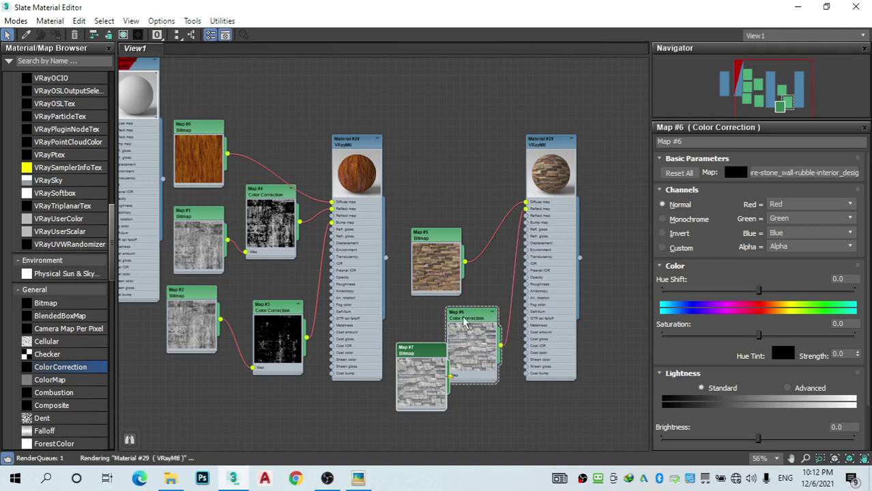
left_click_drag(409, 351, 371, 386)
scroll(451, 204, "down", 2)
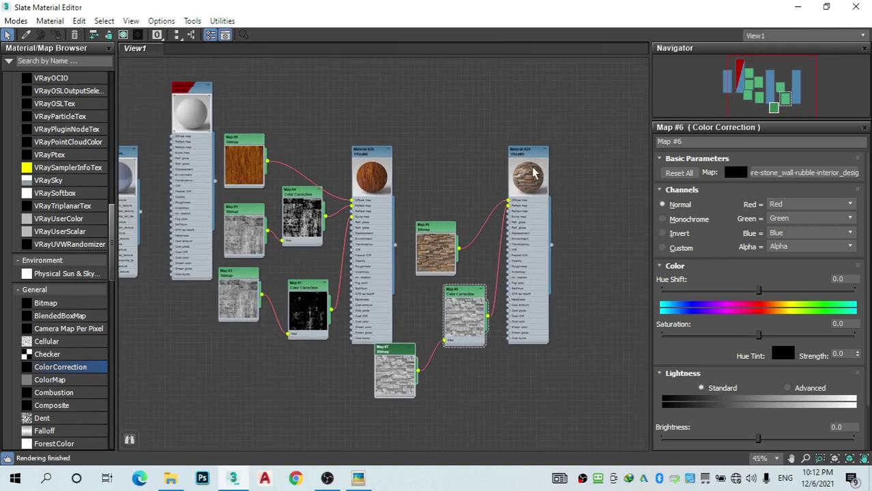
left_click_drag(534, 173, 570, 174)
left_click_drag(443, 304, 461, 303)
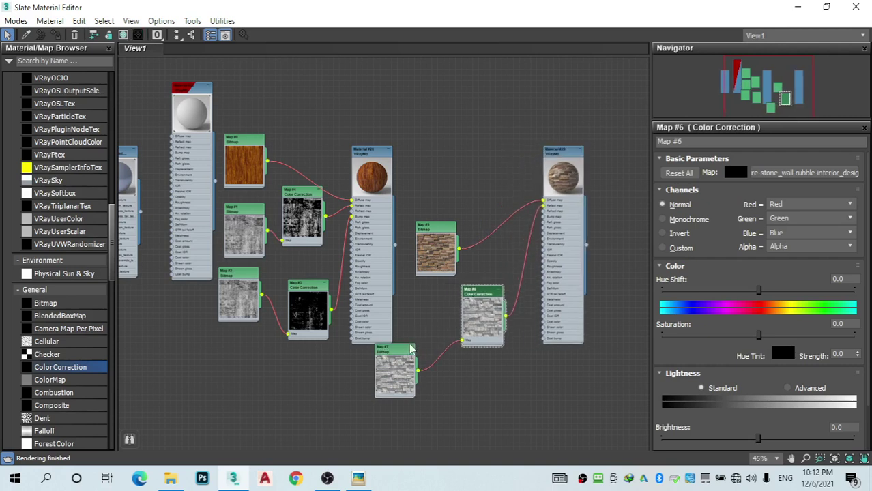
left_click_drag(404, 356, 438, 326)
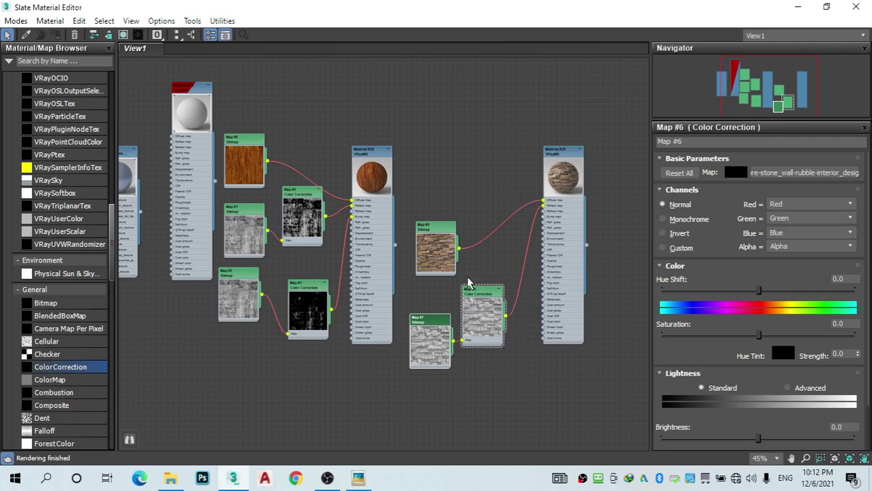
Step: Add a second Color Correction map below the first one and open its parameters
left_click_drag(65, 372, 496, 380)
double_click(476, 382)
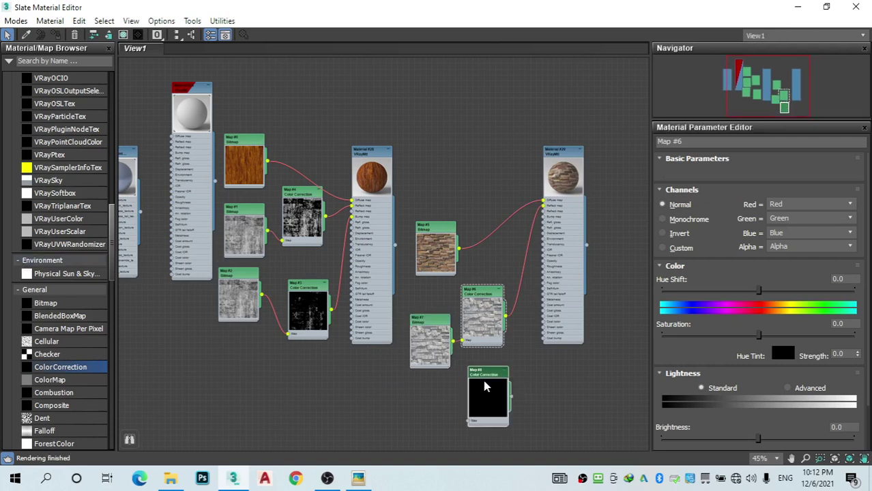
left_click_drag(494, 381, 496, 378)
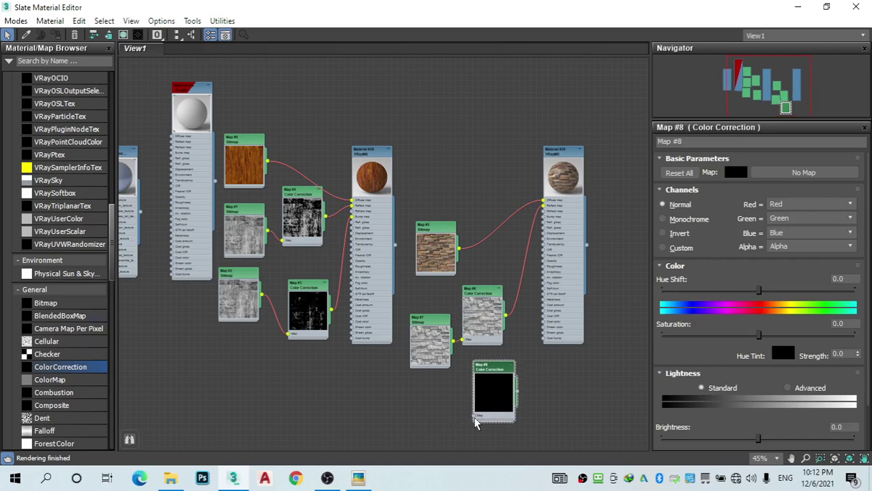
Step: Feed the second Color Correction with a Bitmap using the same 110746-brick-texture stone image, and move the bitmap node away from it
left_click_drag(451, 424, 452, 418)
mouse_move(486, 396)
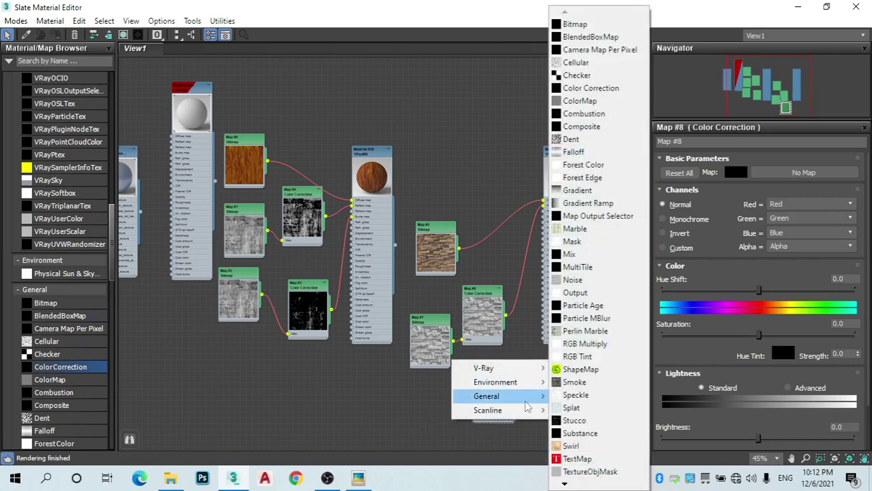
left_click(575, 23)
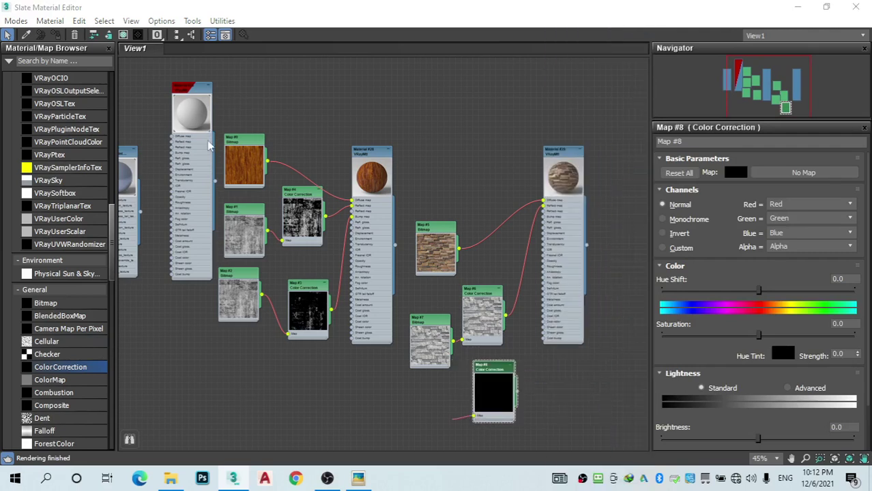
scroll(155, 199, "down", 2)
scroll(155, 199, "down", 8)
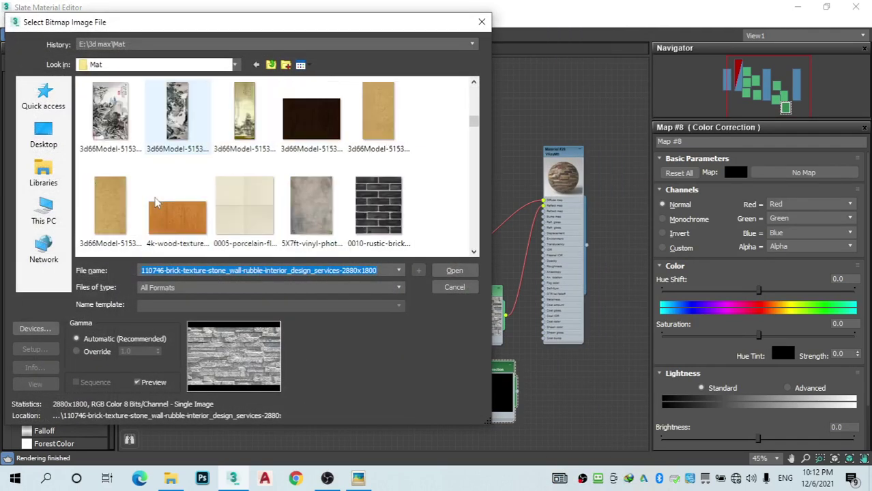
scroll(155, 202, "down", 4)
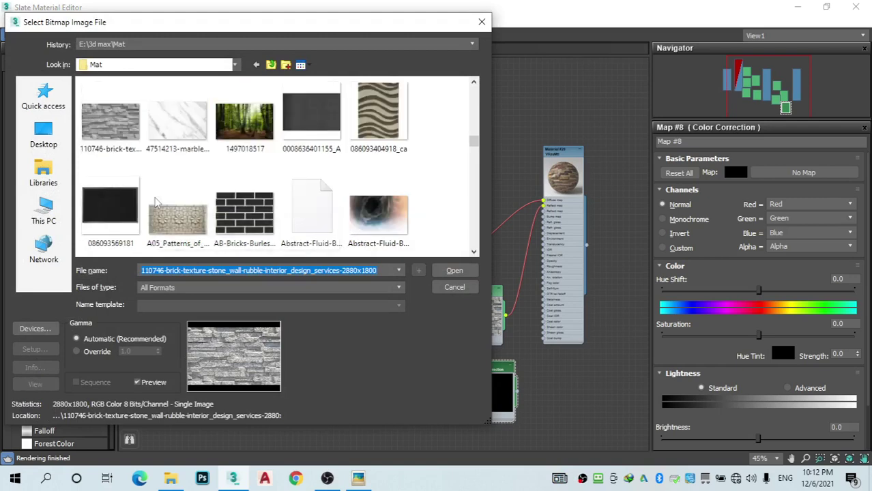
double_click(106, 133)
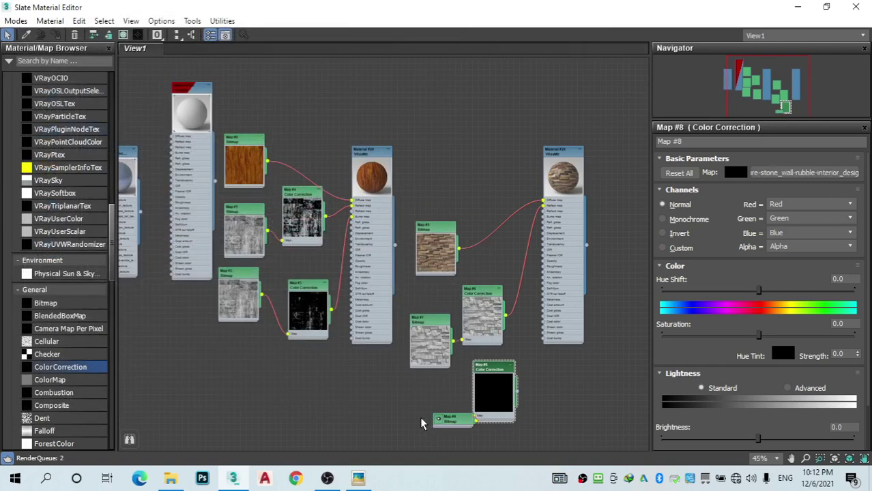
left_click_drag(444, 424, 387, 401)
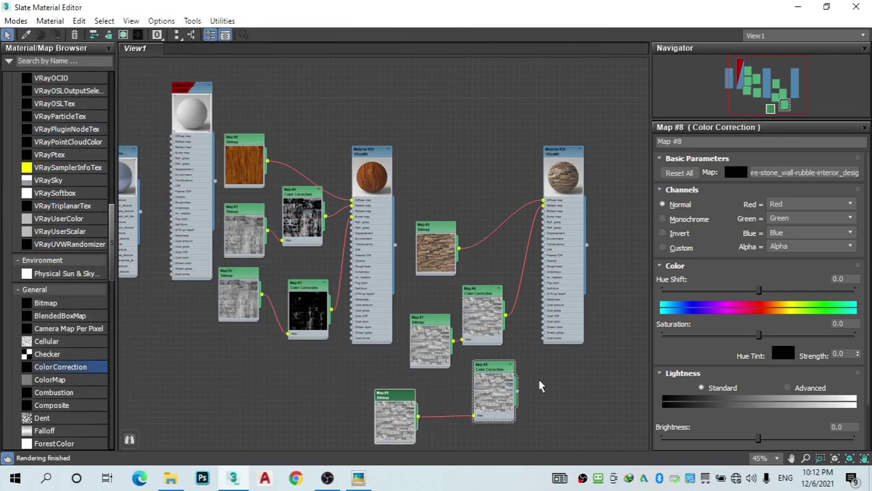
Step: Connect the second Color Correction's output to the stone material's Bump map input
left_click_drag(517, 398, 544, 216)
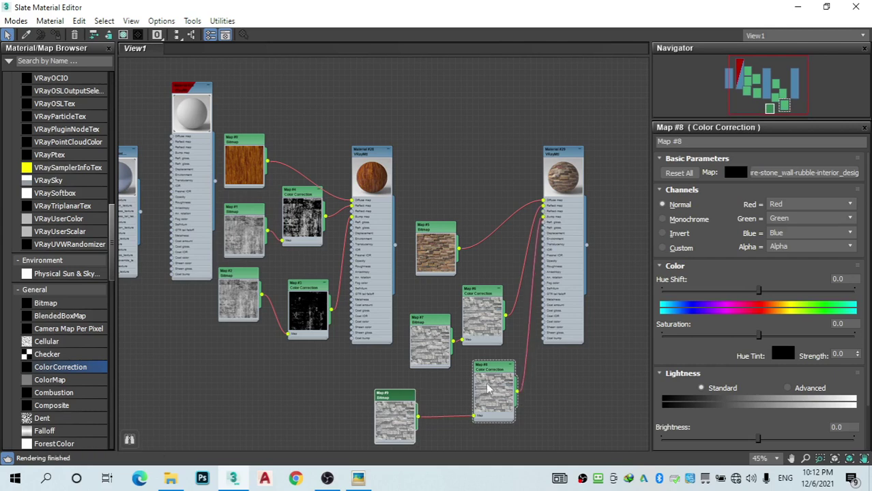
middle_click_drag(561, 359, 489, 292)
scroll(468, 171, "up", 2)
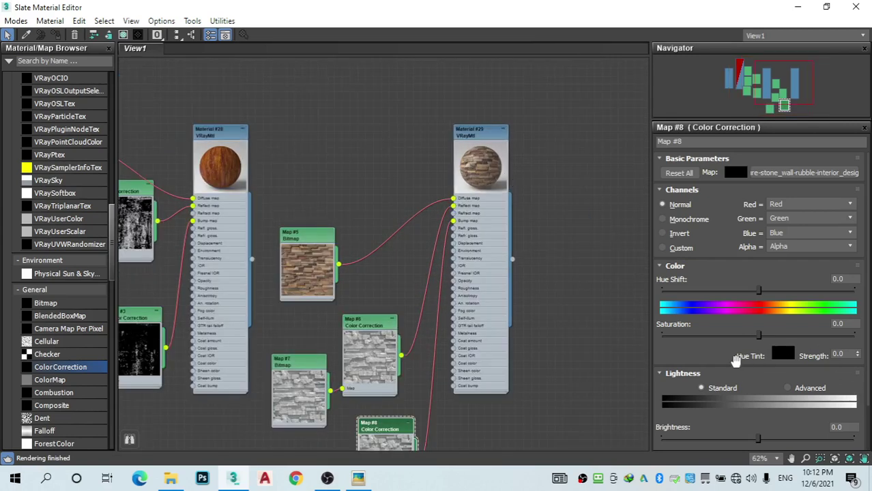
Step: Set the bump Color Correction's contrast to 85.382 and brightness to -21.595, and move its node to the far side of the stone material
scroll(735, 360, "down", 2)
left_click_drag(774, 416, 809, 413)
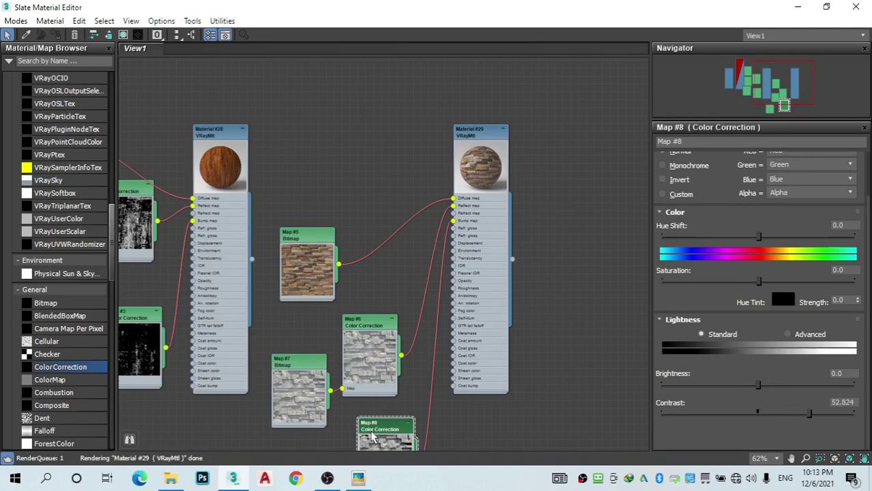
left_click_drag(372, 438, 569, 208)
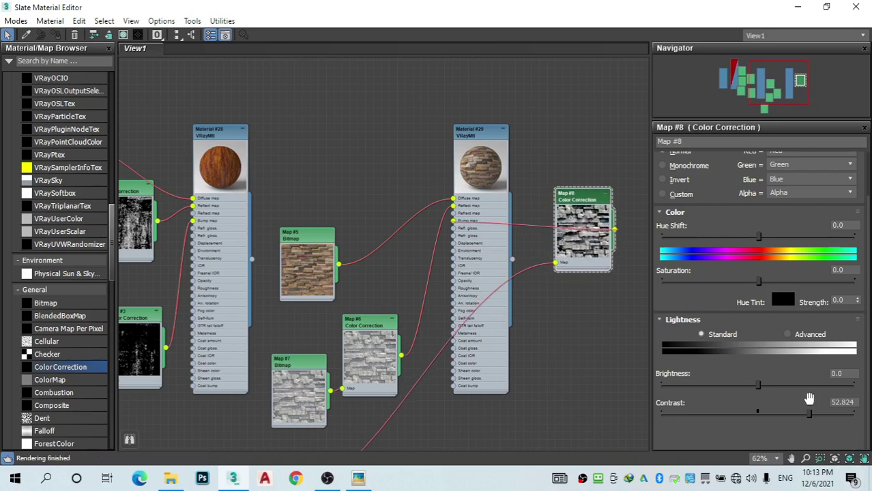
left_click_drag(809, 413, 840, 413)
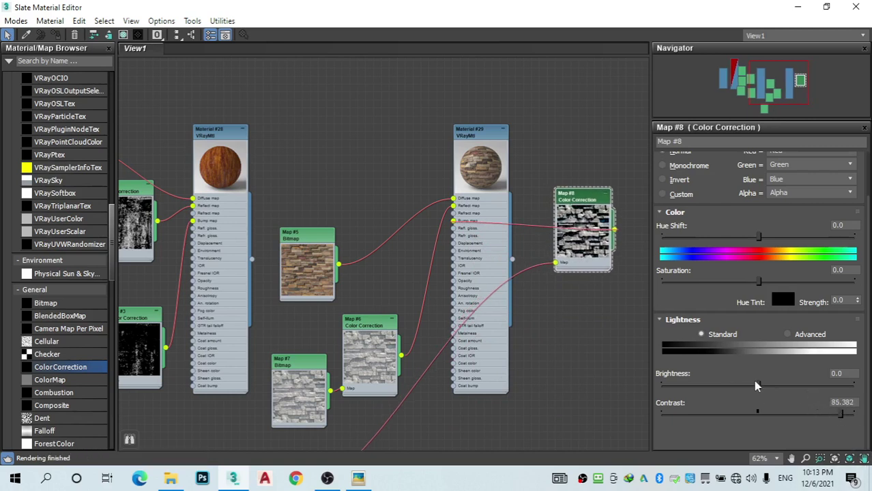
left_click_drag(756, 386, 730, 386)
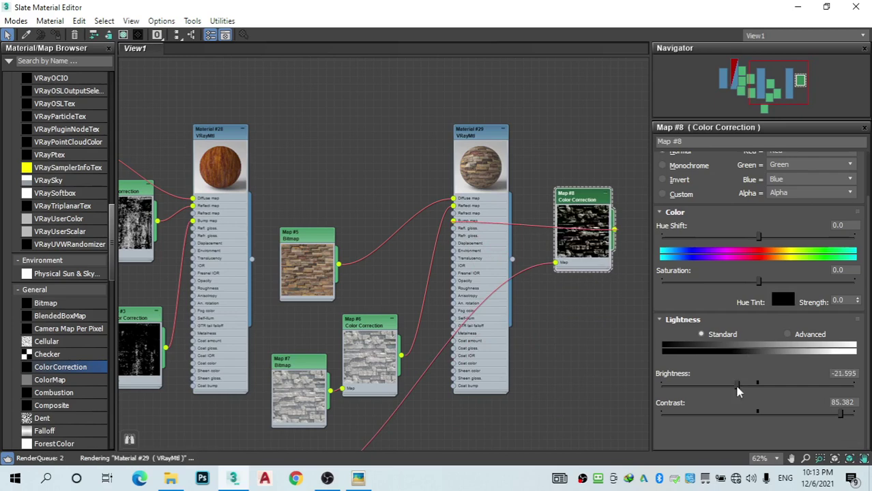
scroll(541, 185, "up", 5)
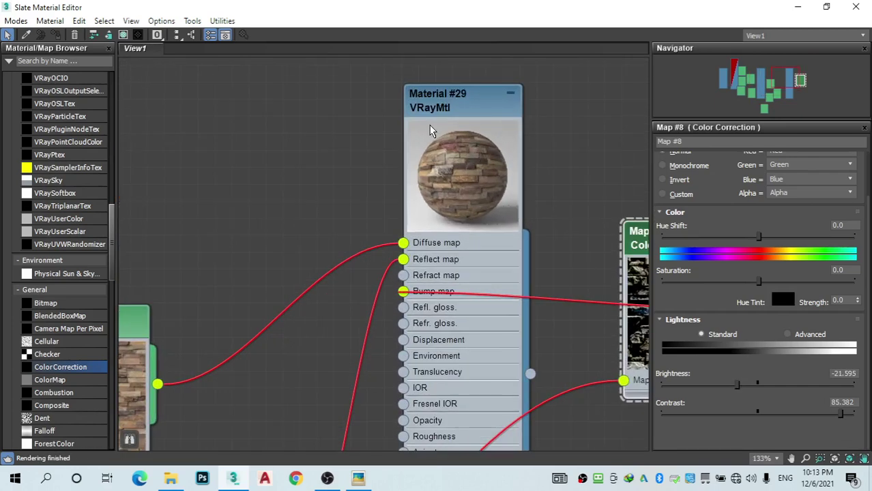
scroll(430, 131, "down", 5)
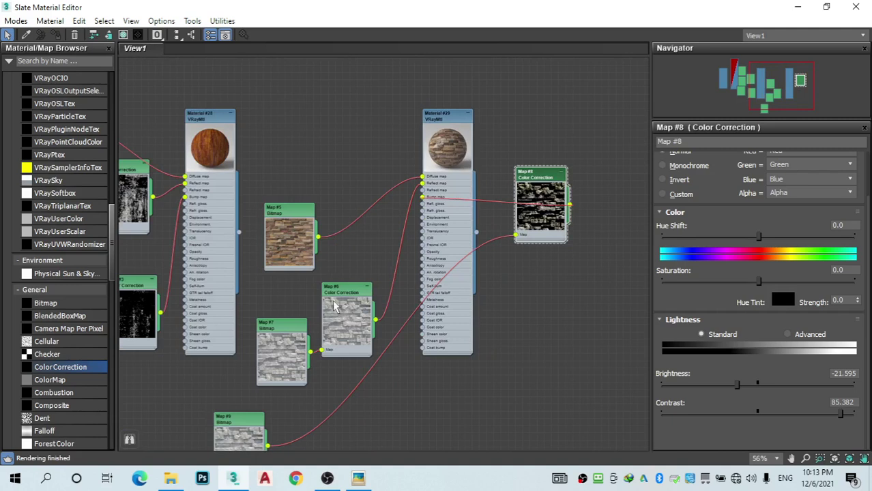
Step: Set the stone's reflect Color Correction to contrast 58.14 and brightness 12.292, and open the stone material's parameters
left_click(331, 293)
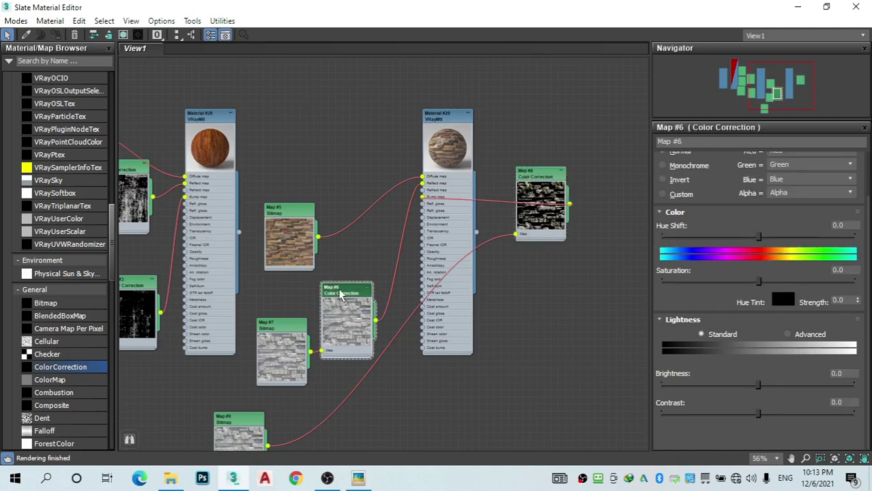
left_click_drag(341, 293, 357, 289)
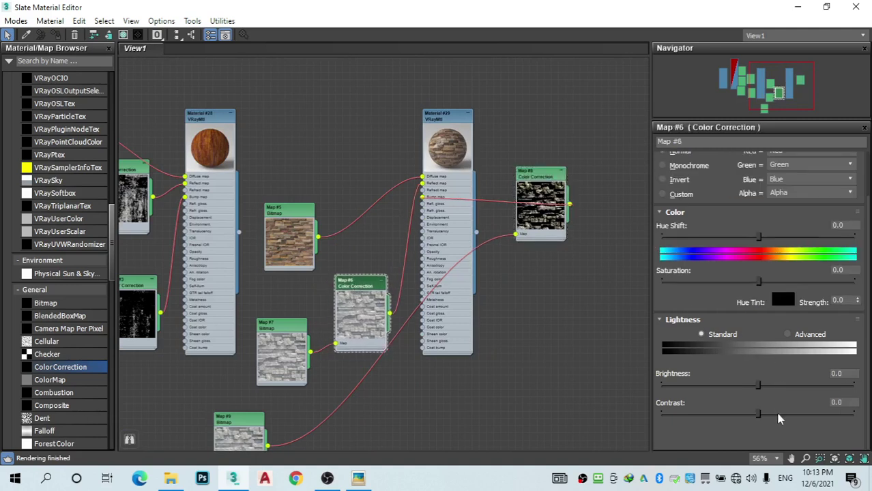
left_click_drag(779, 414, 813, 413)
left_click_drag(757, 384, 771, 387)
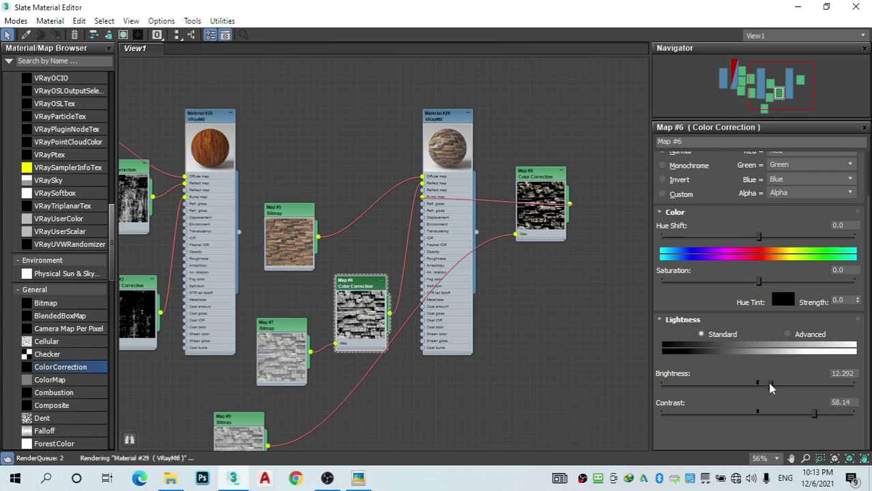
double_click(439, 120)
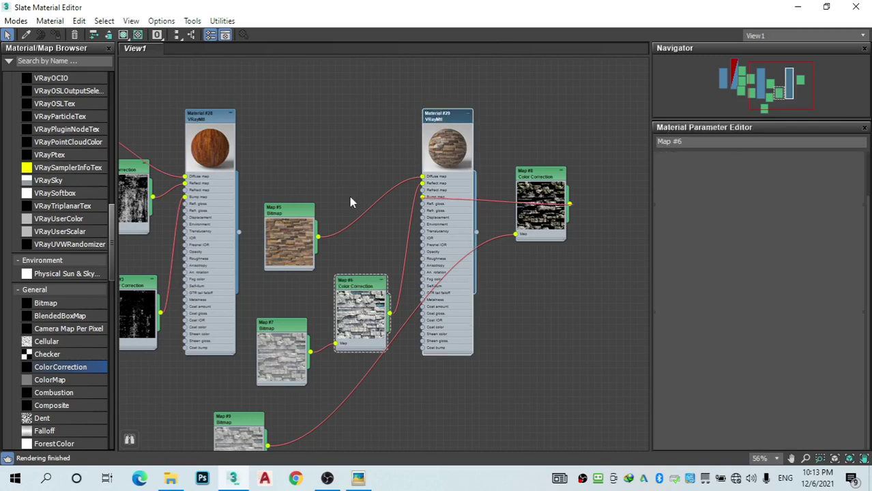
Step: Add a new VRayMtl in the empty area beyond the stone material's nodes and open its parameters
scroll(350, 197, "down", 4)
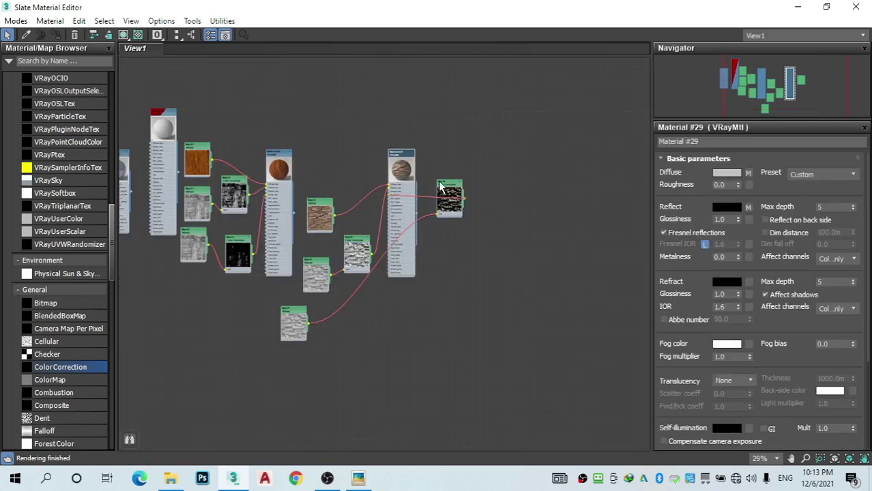
middle_click_drag(440, 186, 488, 212)
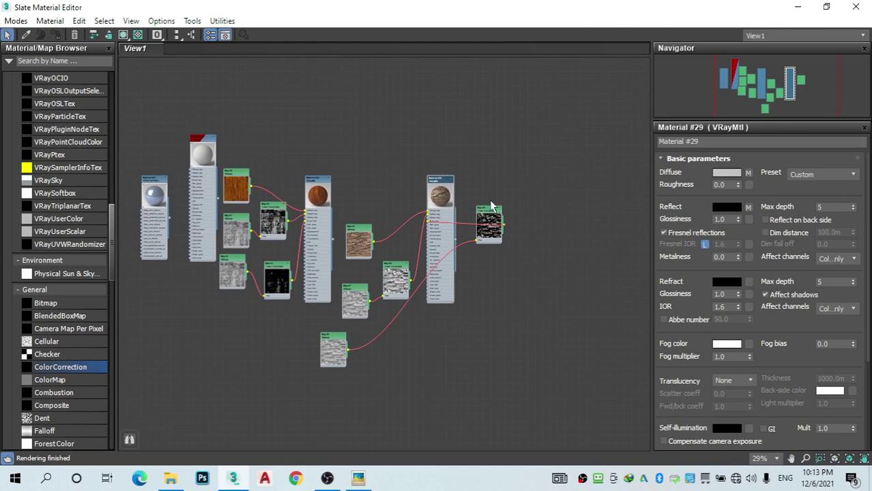
scroll(543, 198, "up", 1)
middle_click_drag(583, 222, 498, 236)
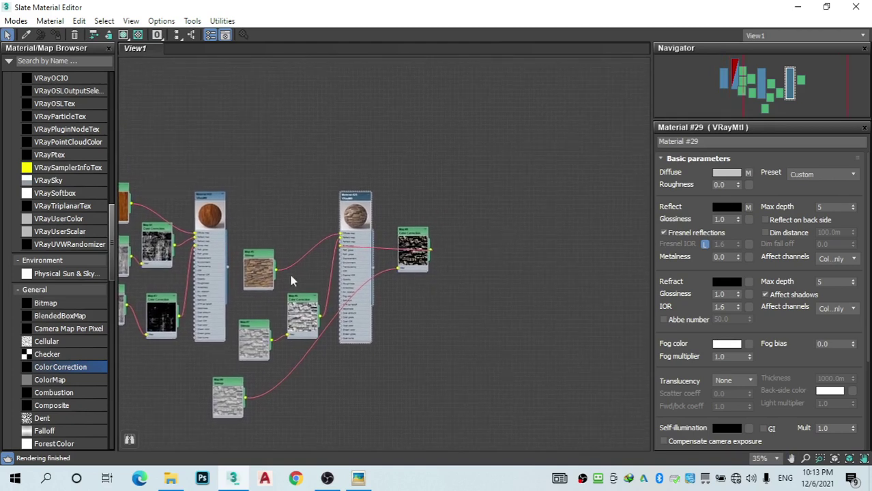
scroll(58, 215, "up", 20)
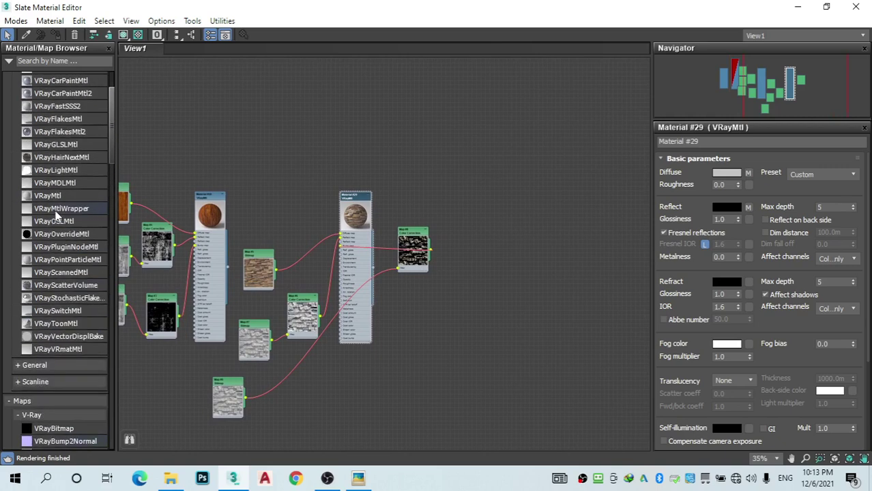
scroll(57, 215, "up", 2)
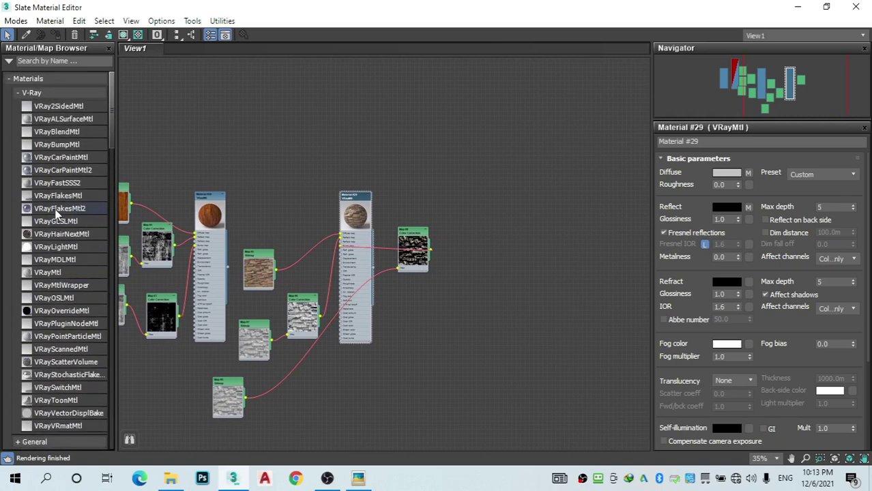
left_click(62, 273)
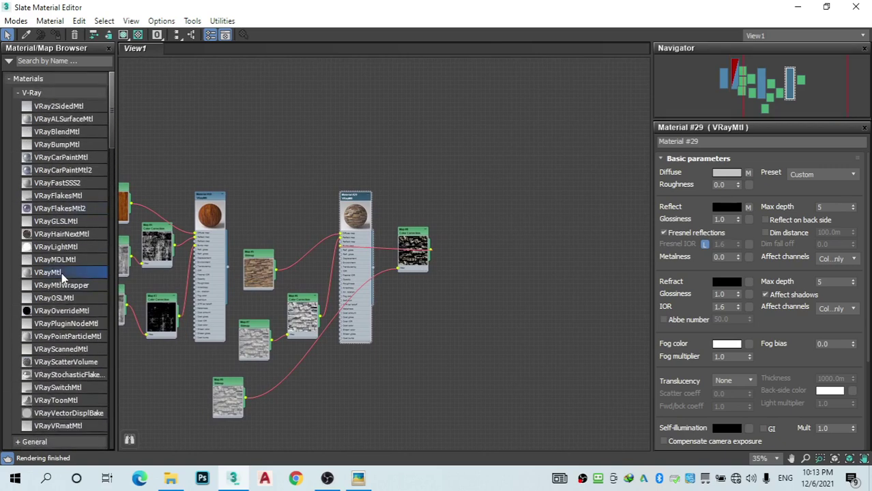
left_click(510, 245)
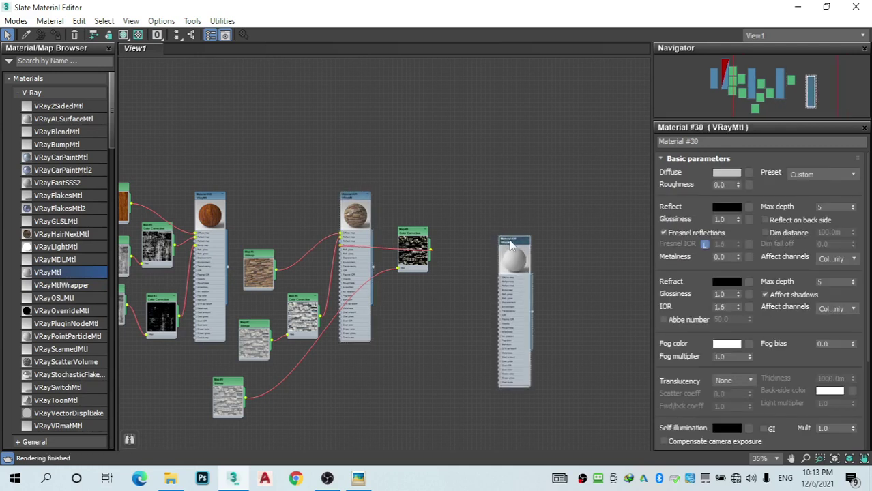
Step: Feed the new material's Diffuse map with a general Bitmap using the grass image images (81) from the Mat folder, and space out both nodes
scroll(501, 239, "up", 5)
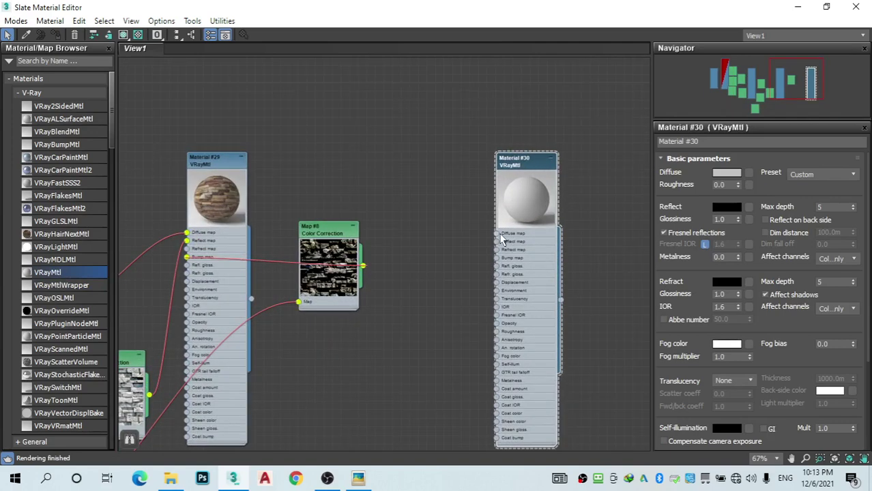
left_click_drag(468, 275, 464, 297)
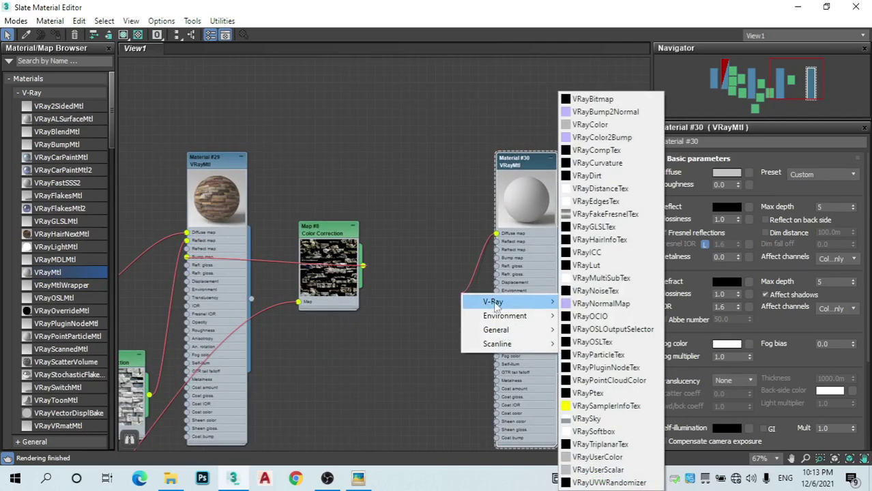
mouse_move(518, 333)
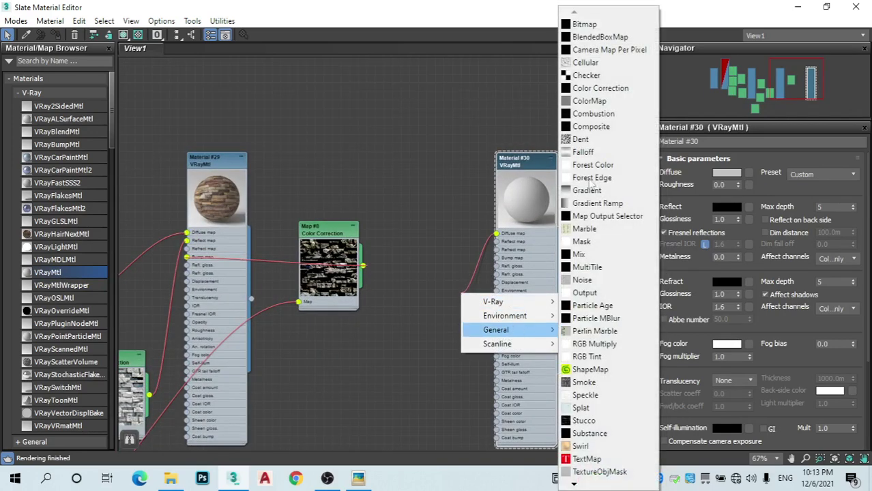
left_click(585, 24)
scroll(266, 178, "down", 5)
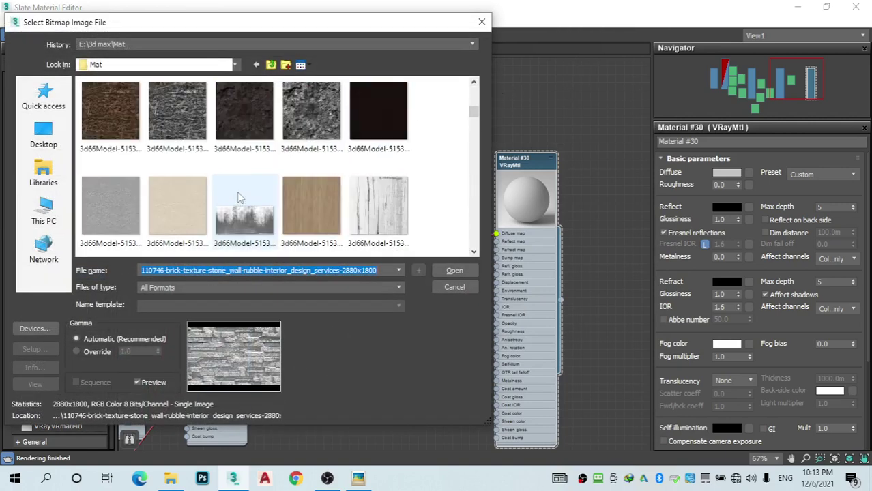
scroll(231, 196, "down", 10)
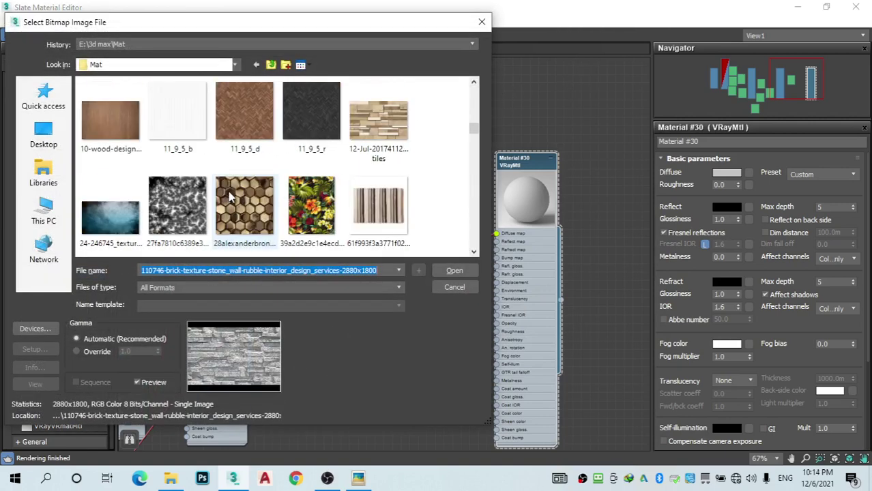
scroll(226, 195, "down", 10)
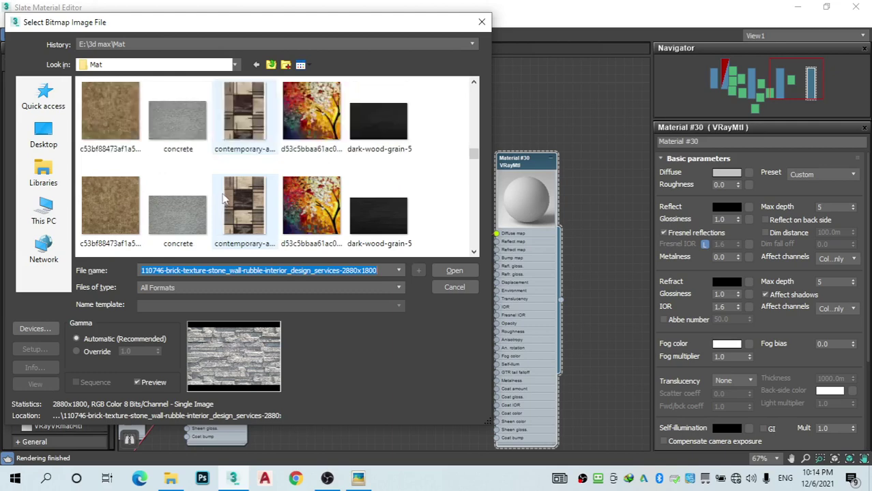
scroll(220, 195, "down", 10)
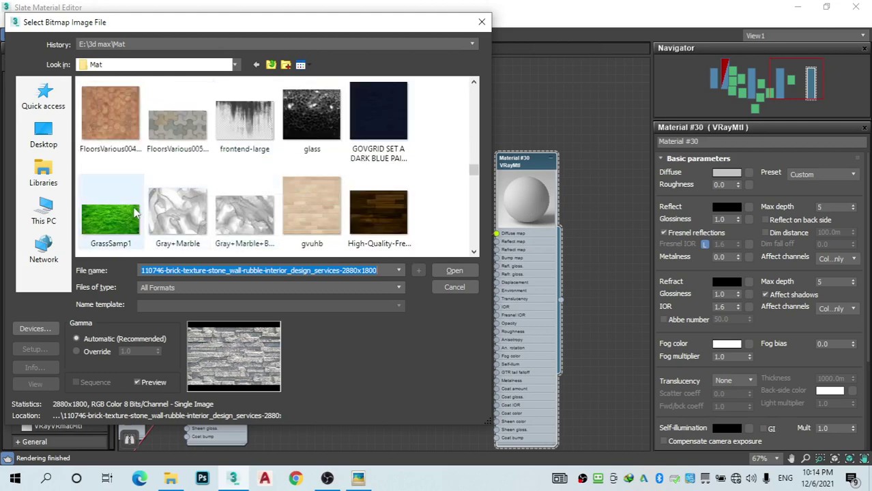
scroll(130, 204, "down", 6)
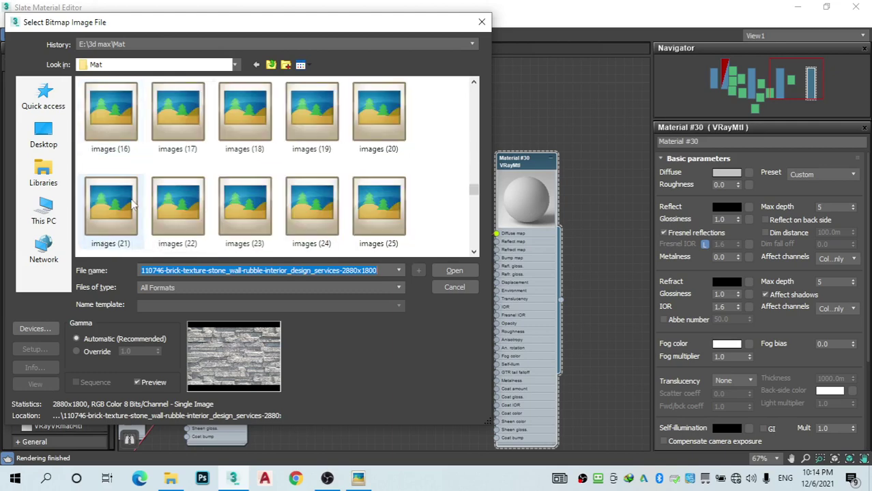
scroll(129, 196, "up", 6)
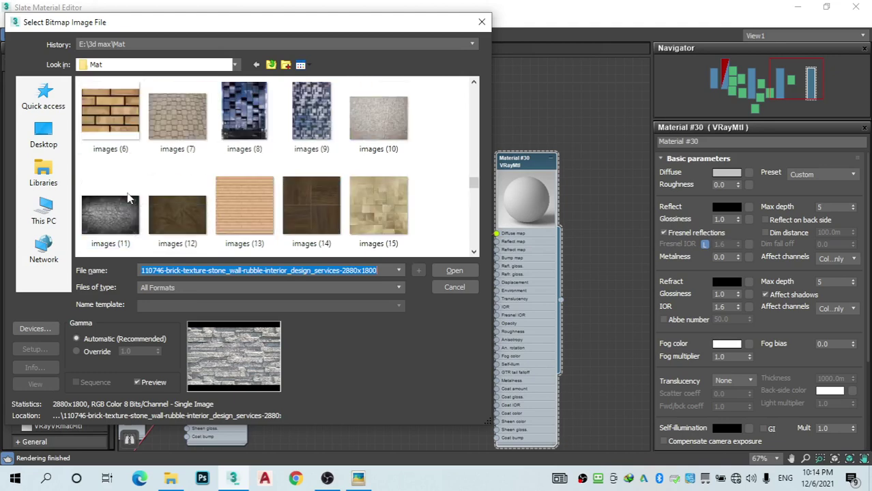
scroll(126, 193, "down", 10)
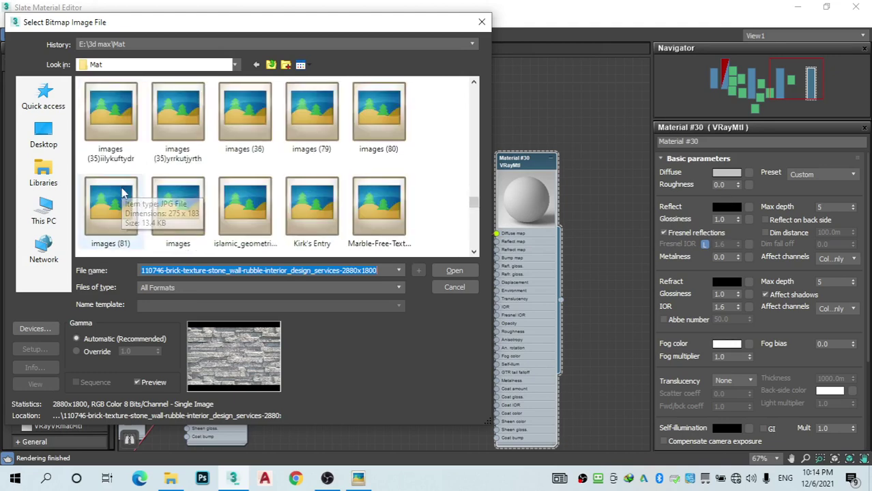
double_click(119, 205)
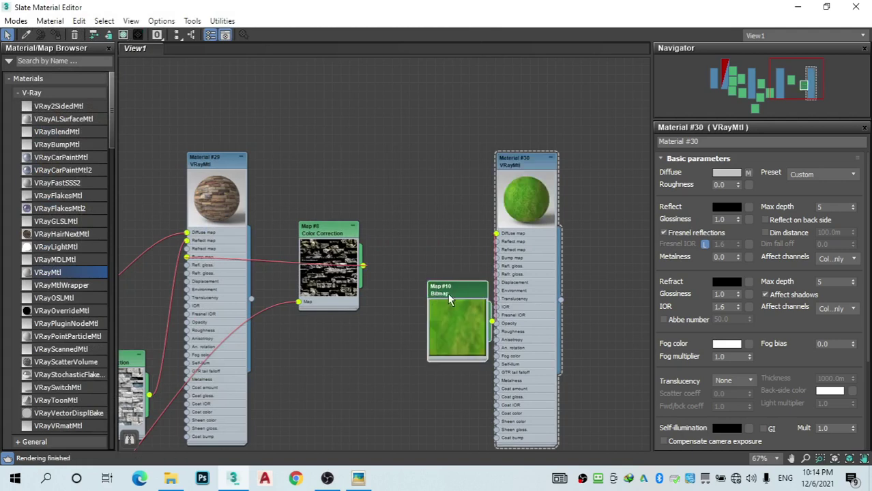
left_click_drag(458, 304, 422, 332)
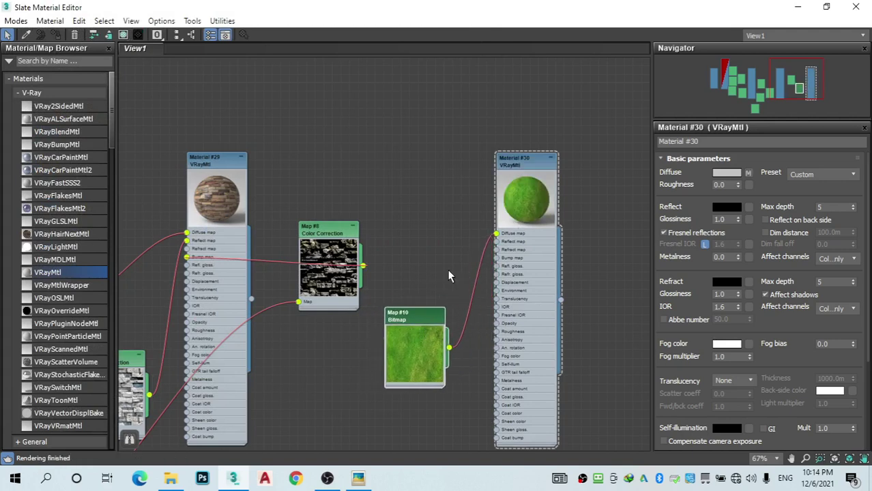
left_click_drag(526, 159, 560, 142)
Step: Add a Color Correction map above the grass bitmap, beside the grass material
scroll(69, 341, "down", 5)
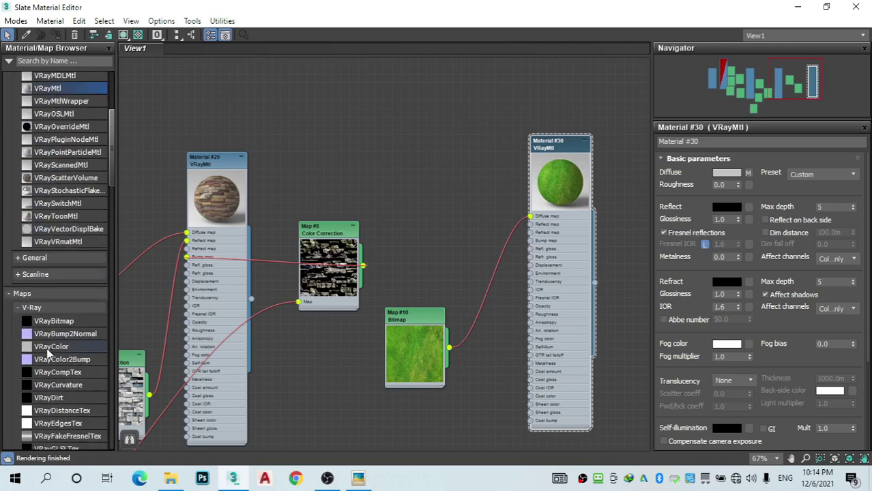
scroll(68, 191, "up", 5)
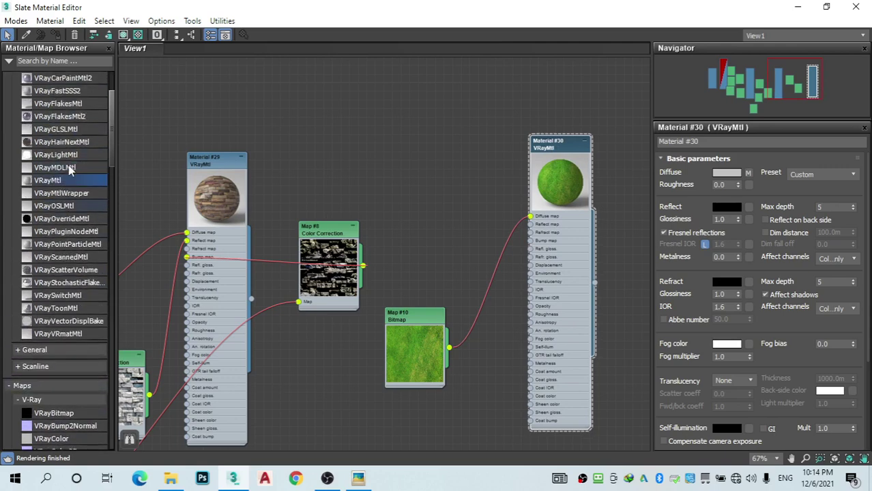
scroll(62, 181, "down", 10)
scroll(61, 287, "down", 7)
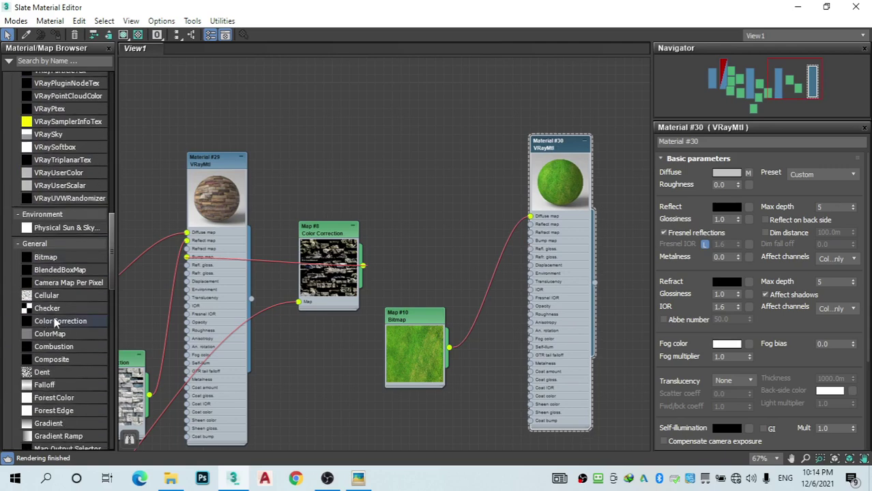
left_click_drag(285, 272, 463, 152)
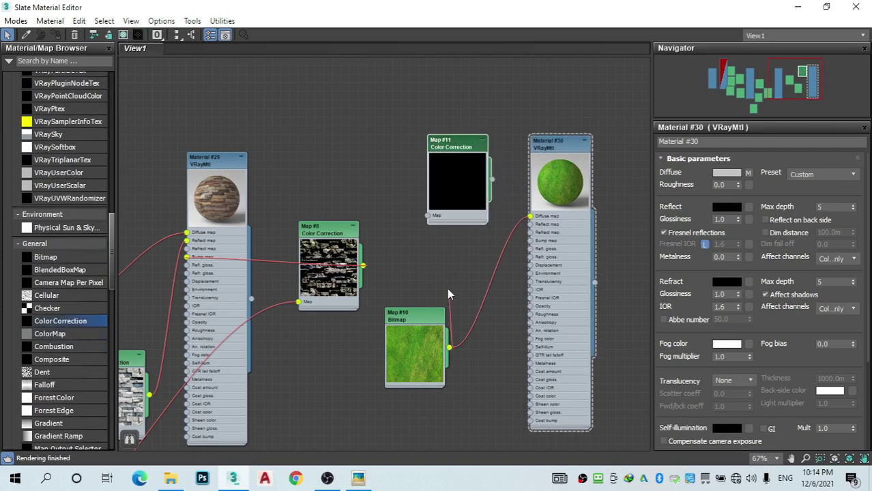
Step: Feed the Color Correction beside the grass material with a general Bitmap using the black-and-white image 27fa7810c6389e3fbb82d60119439d2a from the Mat folder
left_click_drag(425, 211, 427, 216)
mouse_move(513, 206)
left_mouse_down()
mouse_move(520, 195)
mouse_move(509, 194)
left_mouse_up()
left_click_drag(429, 215, 436, 243)
left_click_drag(428, 217, 418, 260)
mouse_move(471, 298)
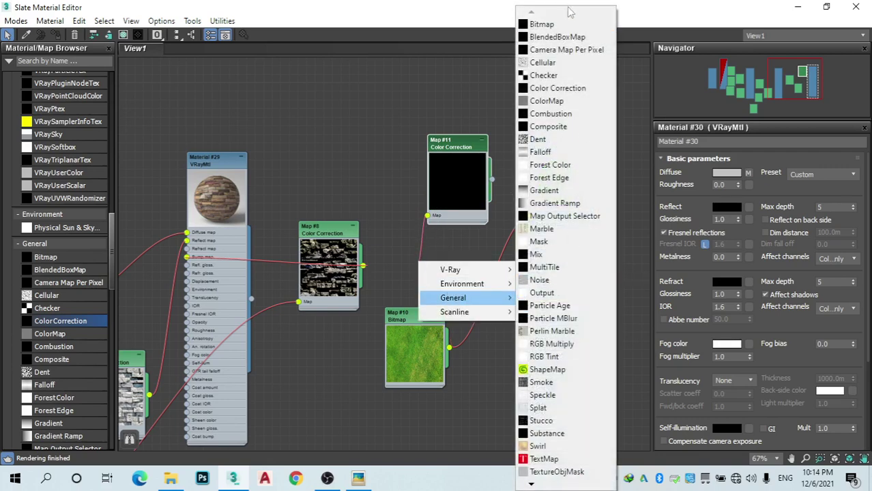
left_click(545, 24)
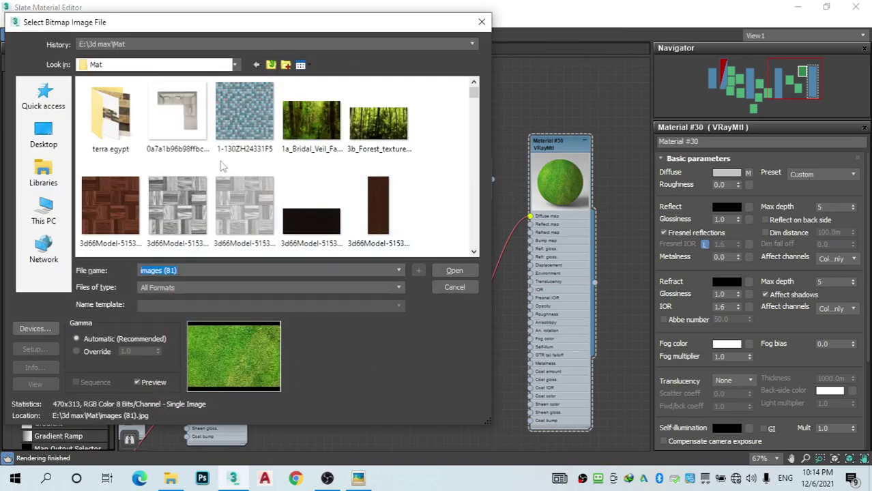
scroll(222, 164, "down", 3)
scroll(228, 159, "down", 1)
scroll(236, 161, "up", 1)
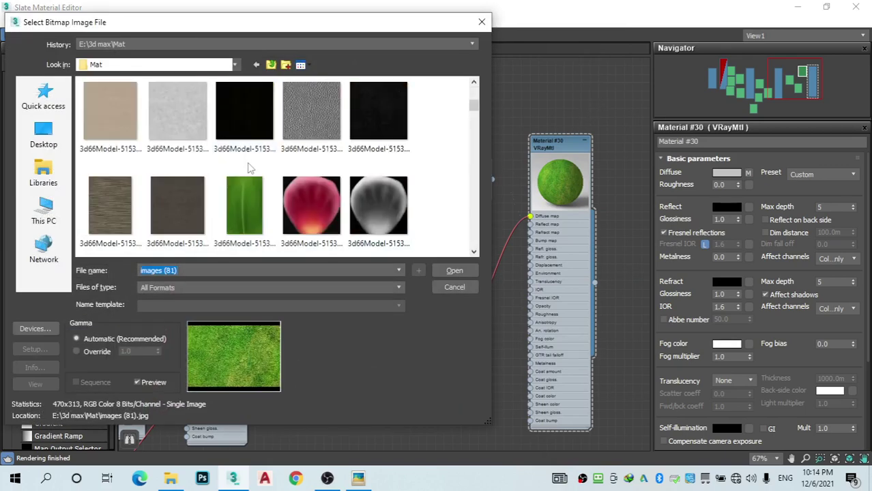
scroll(245, 170, "down", 2)
scroll(256, 184, "up", 2)
scroll(260, 191, "down", 2)
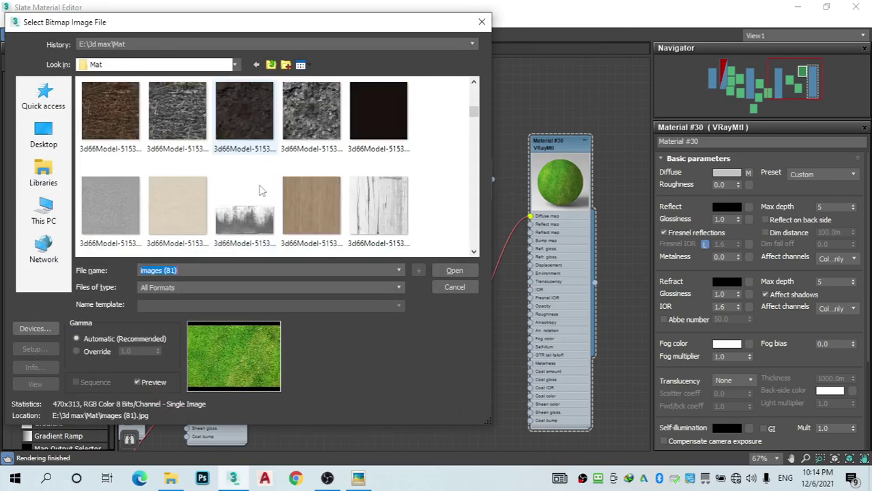
scroll(253, 190, "down", 3)
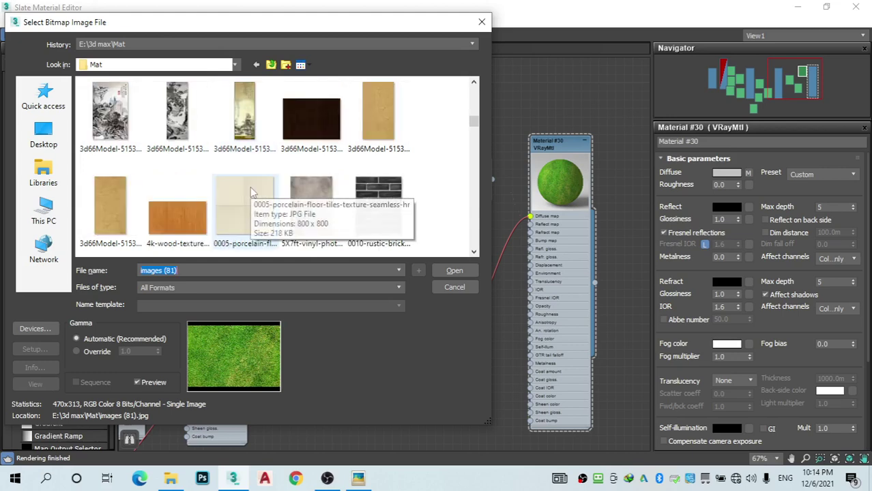
scroll(249, 188, "down", 1)
scroll(301, 179, "down", 2)
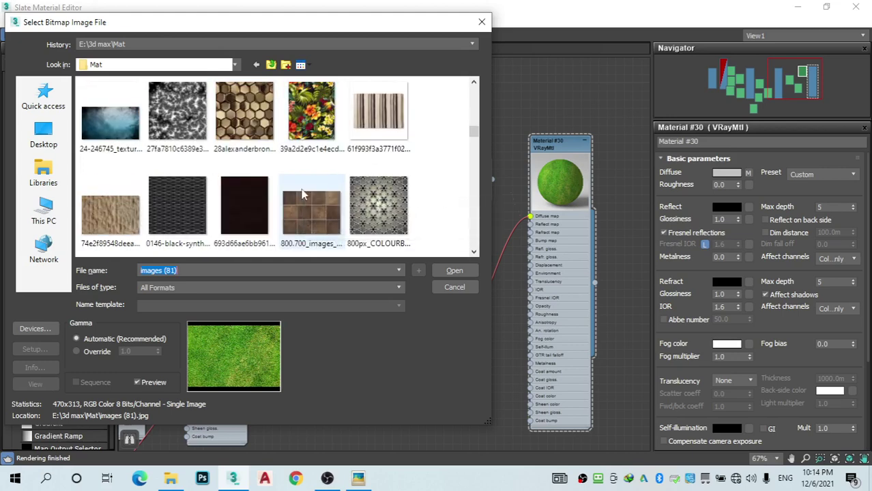
left_click(186, 120)
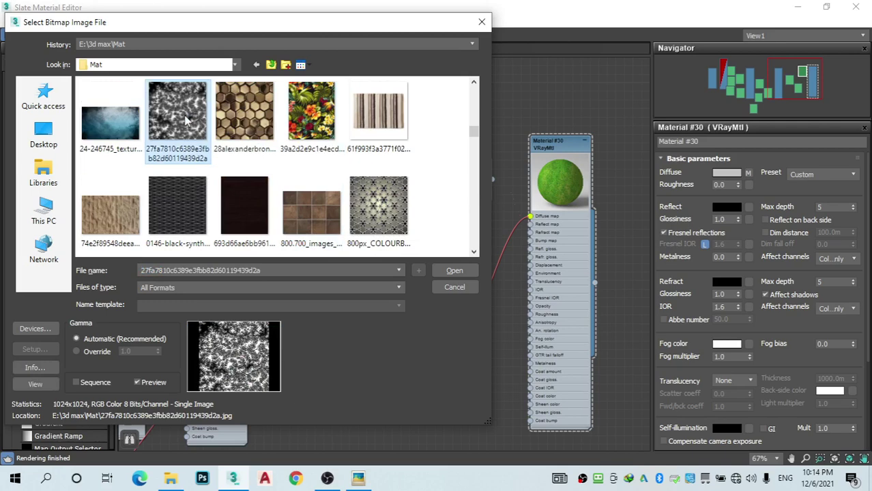
double_click(186, 119)
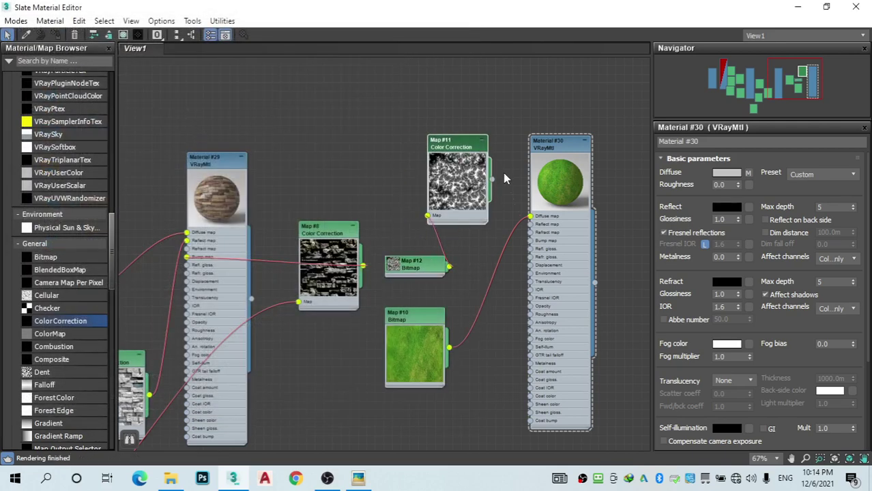
Step: Connect the Color Correction to the grass material's Reflect map, then enlarge its source bitmap's preview and place that node above it
left_click_drag(513, 205, 530, 224)
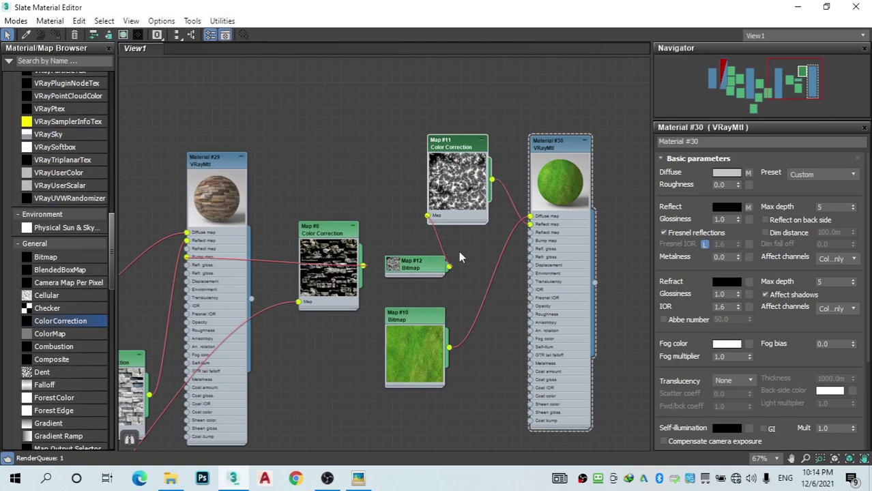
double_click(393, 266)
left_click_drag(390, 267, 355, 70)
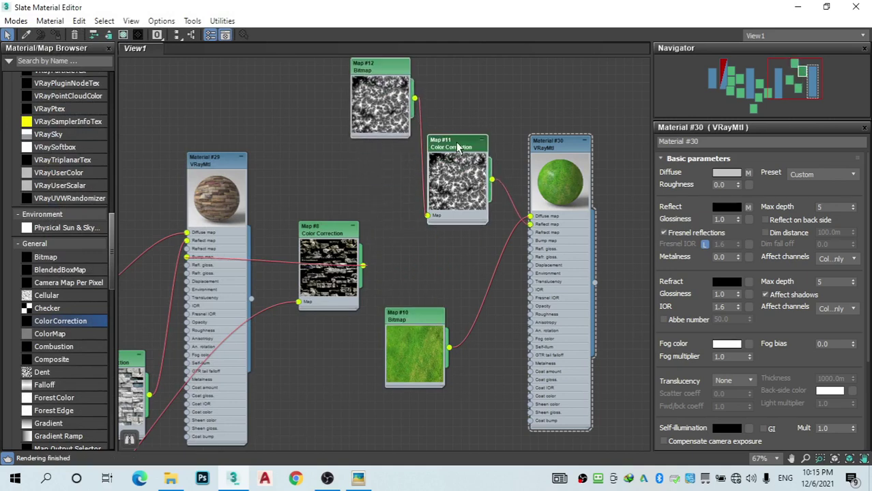
Step: Duplicate the Color Correction below the original, feed it with the same black-and-white bitmap, and connect it to the grass material's Bump map
mouse_move(451, 151)
left_mouse_down()
mouse_move(468, 124)
mouse_move(402, 195)
mouse_move(401, 207)
left_mouse_up()
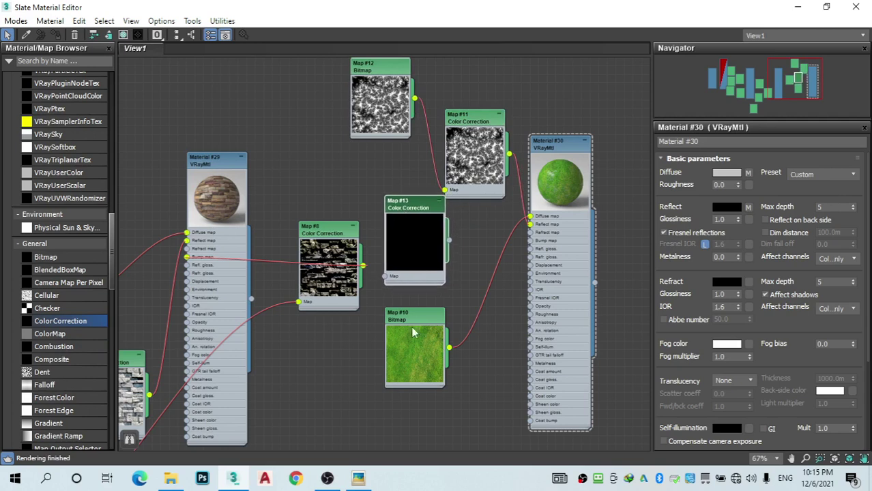
left_click_drag(408, 328, 391, 396)
left_click_drag(418, 205, 426, 230)
left_click_drag(415, 99, 393, 301)
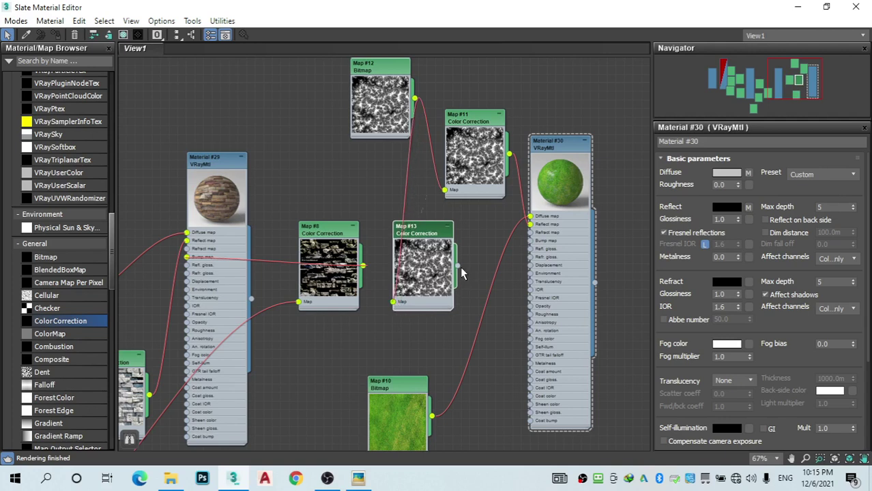
left_click_drag(496, 275, 530, 241)
Step: Set the grass reflect Color Correction to contrast 73.422 and brightness -70.764
left_click(461, 125)
double_click(461, 125)
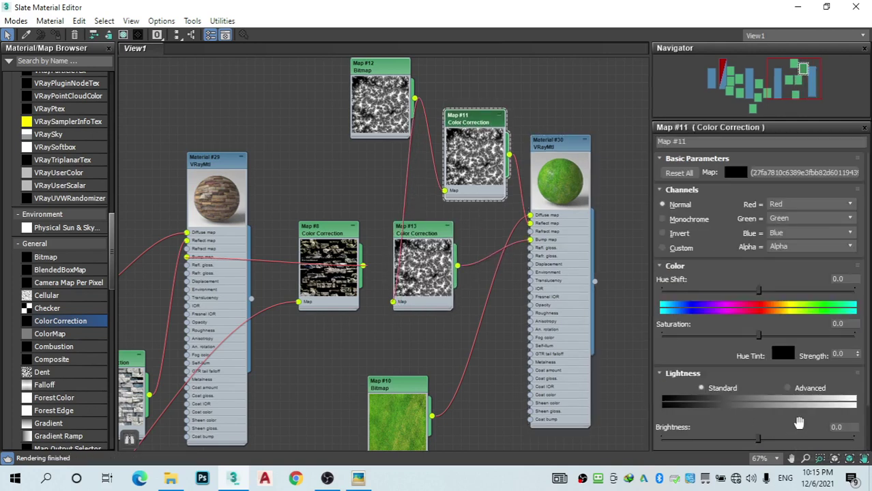
scroll(780, 329, "down", 2)
left_click_drag(759, 413, 829, 414)
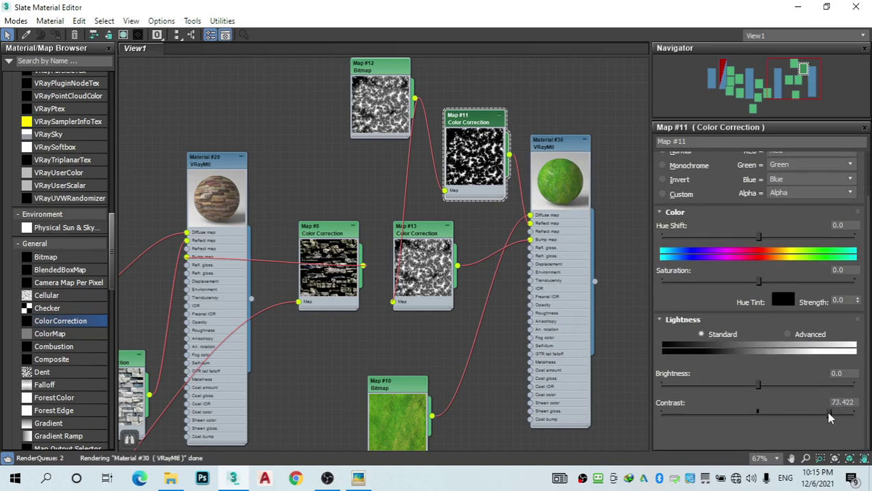
left_click_drag(757, 384, 788, 387)
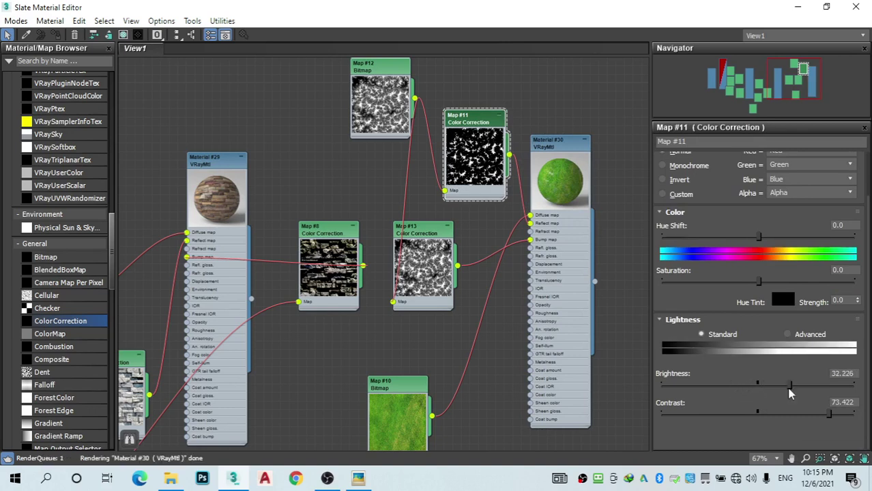
left_click_drag(725, 386, 680, 386)
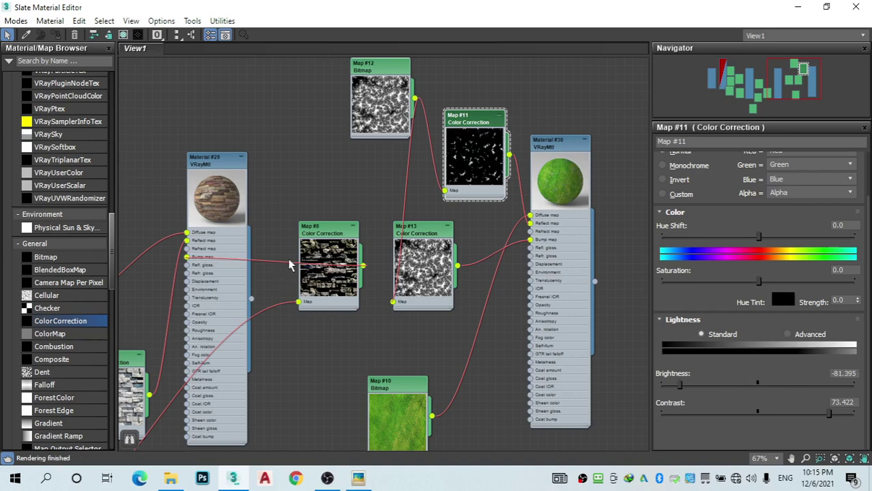
left_click_drag(681, 386, 690, 385)
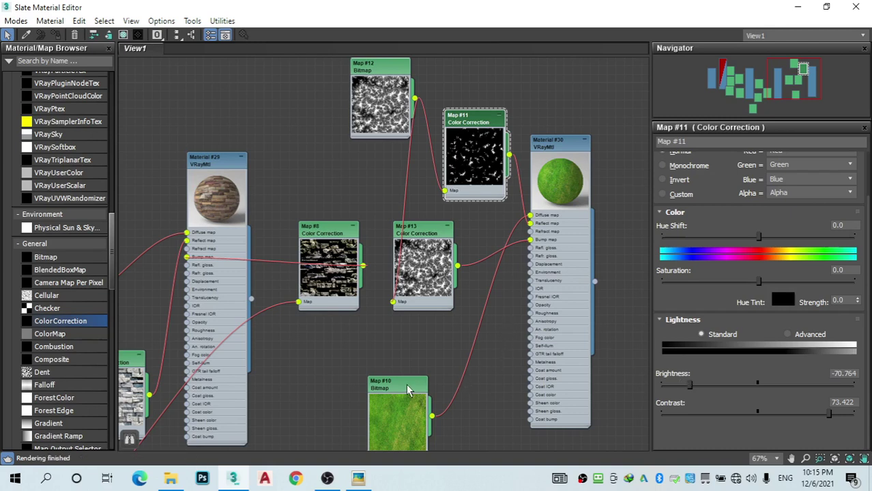
Step: Set the grass bump Color Correction to contrast 82.724 and brightness -66.777
left_click(421, 231)
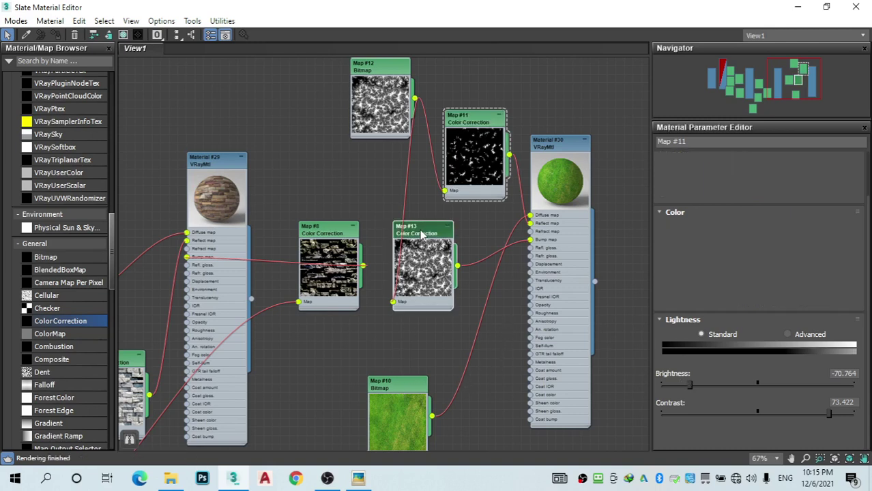
left_click_drag(758, 413, 838, 414)
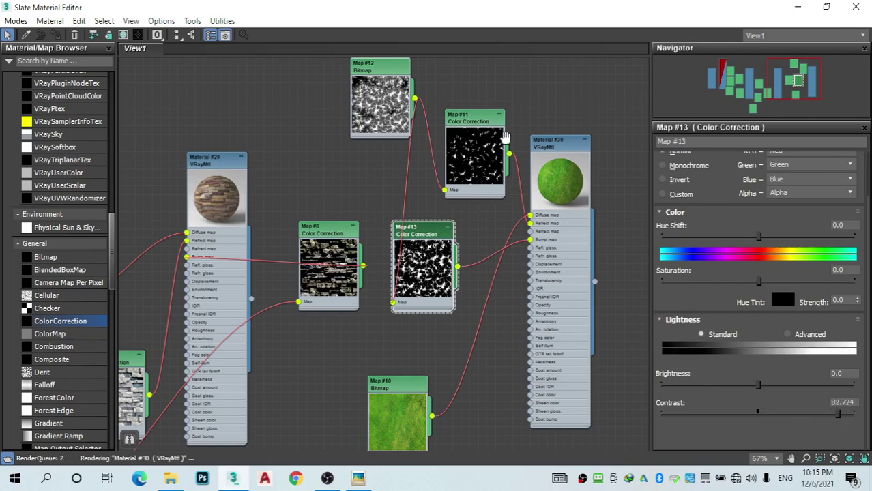
scroll(600, 189, "up", 5)
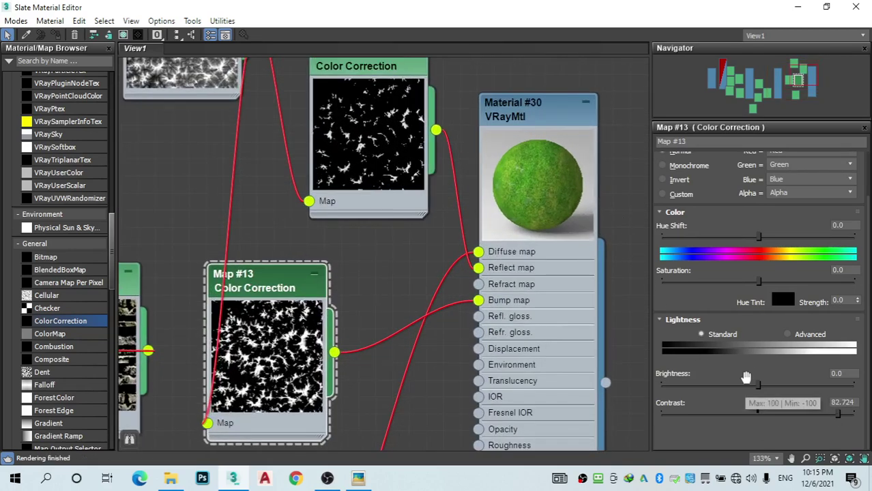
left_click_drag(757, 384, 693, 383)
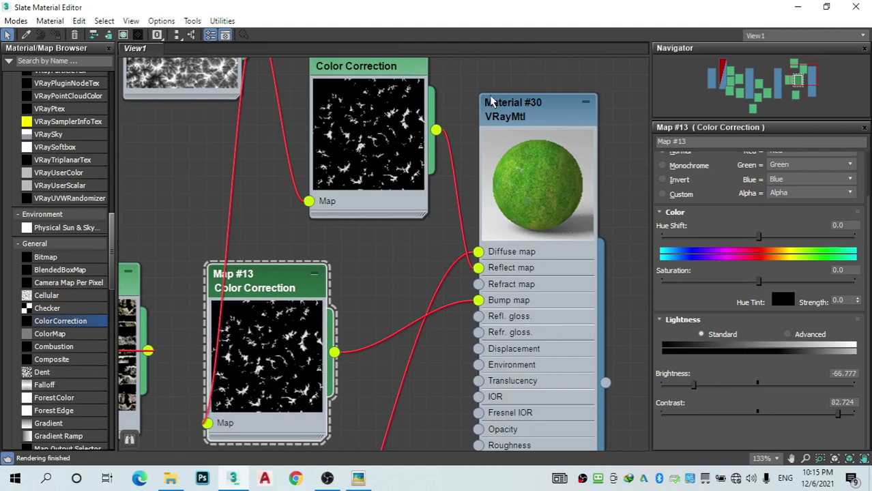
Step: Minimize the material editor, select the house group in the perspective view, and examine which parts still need materials
scroll(491, 101, "down", 8)
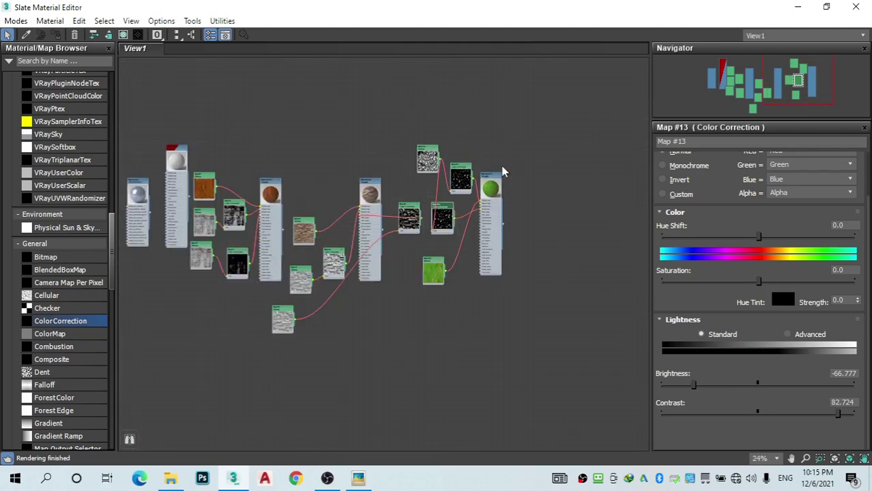
middle_click_drag(470, 184, 466, 218)
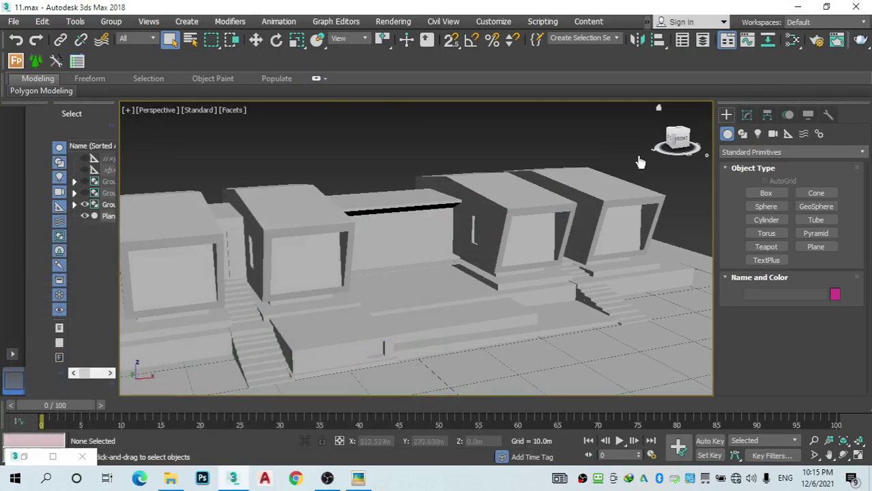
left_click(797, 6)
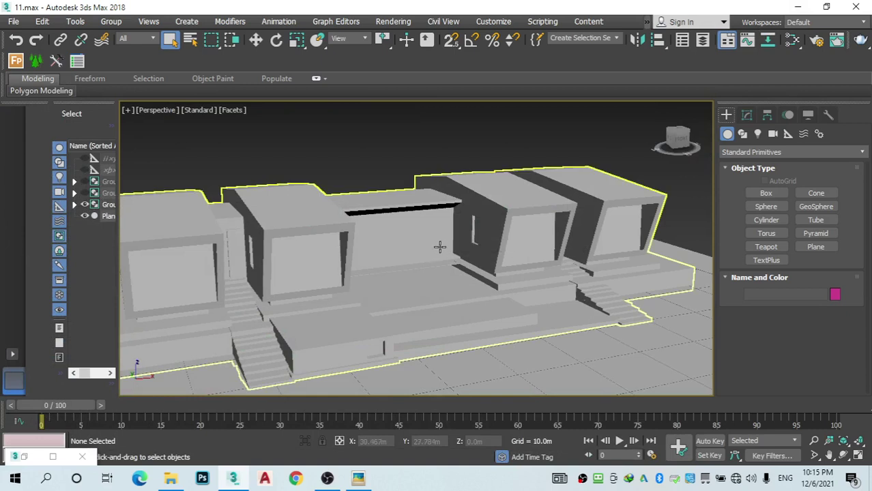
left_click(443, 254)
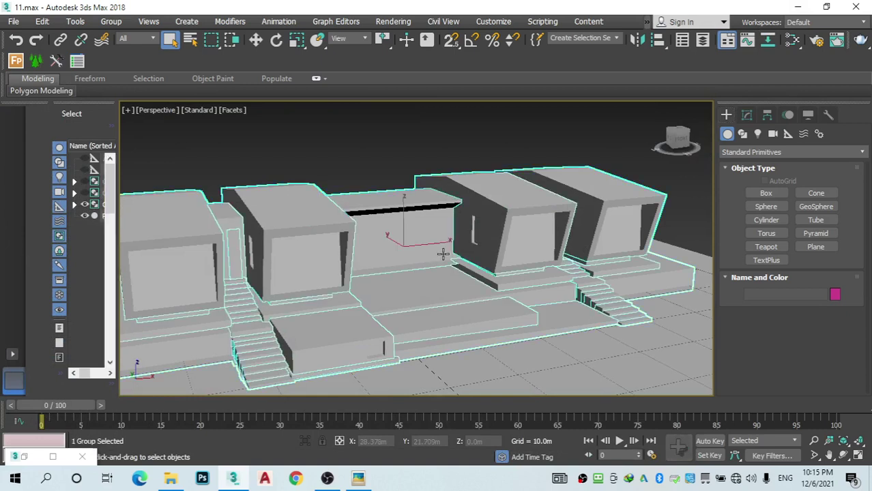
scroll(442, 253, "down", 5)
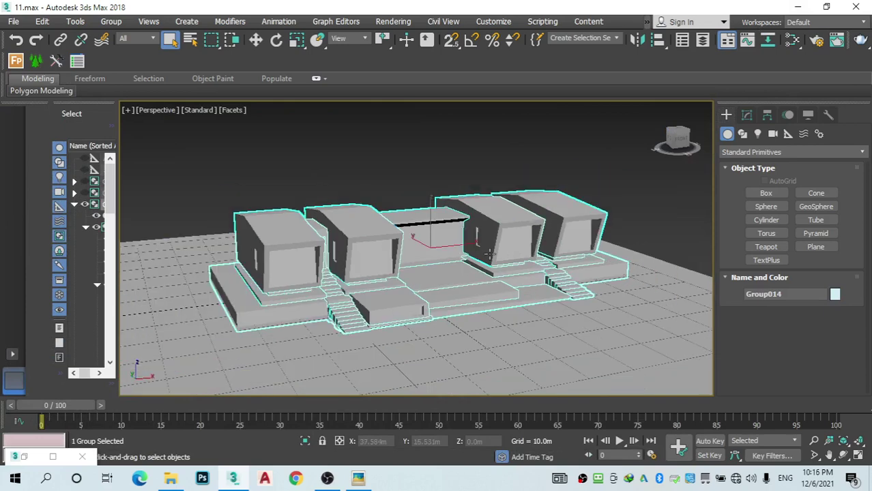
scroll(464, 317, "up", 6)
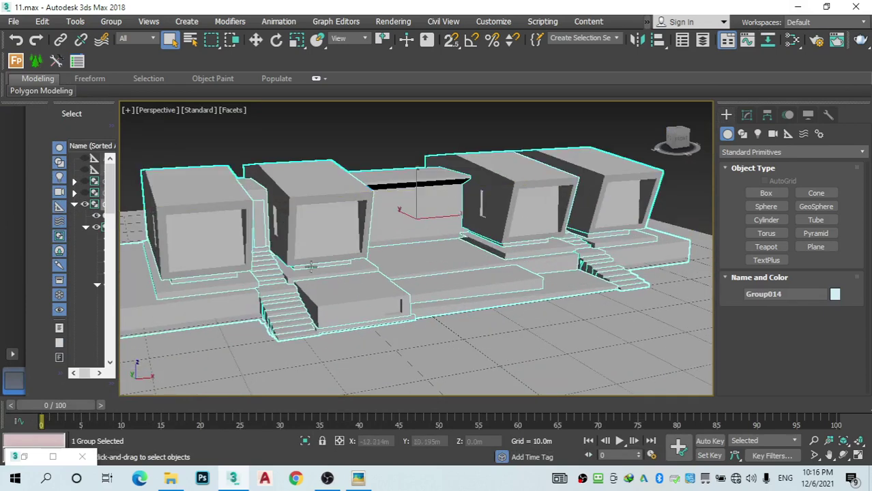
Step: Reopen the material editor, add a new VRayMtl in the empty area beyond the grass material, and open its parameters
left_click(790, 39)
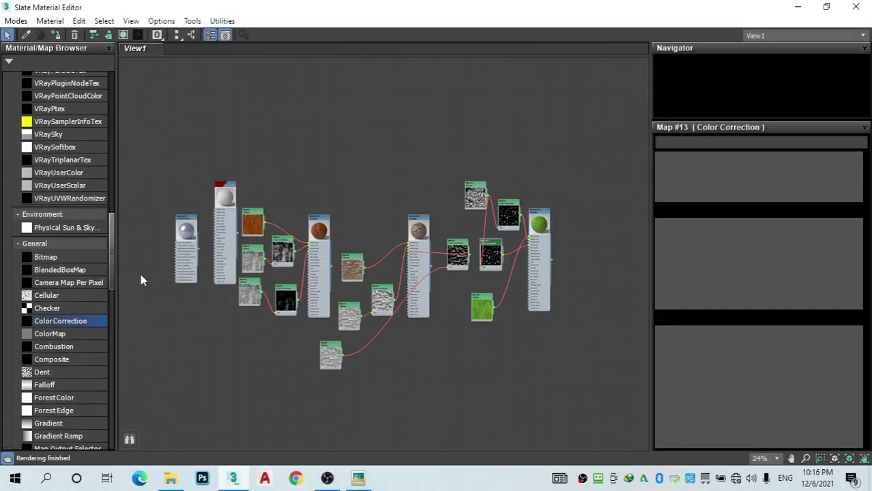
scroll(41, 174, "up", 15)
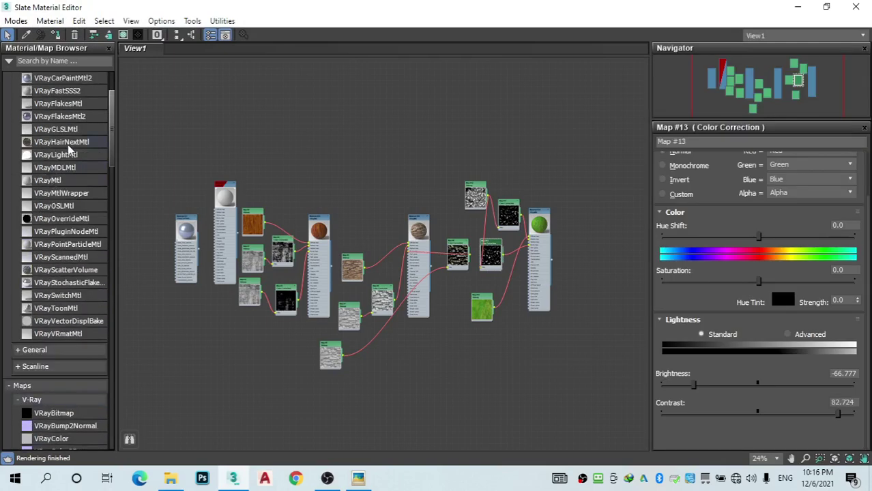
left_click_drag(61, 181, 600, 225)
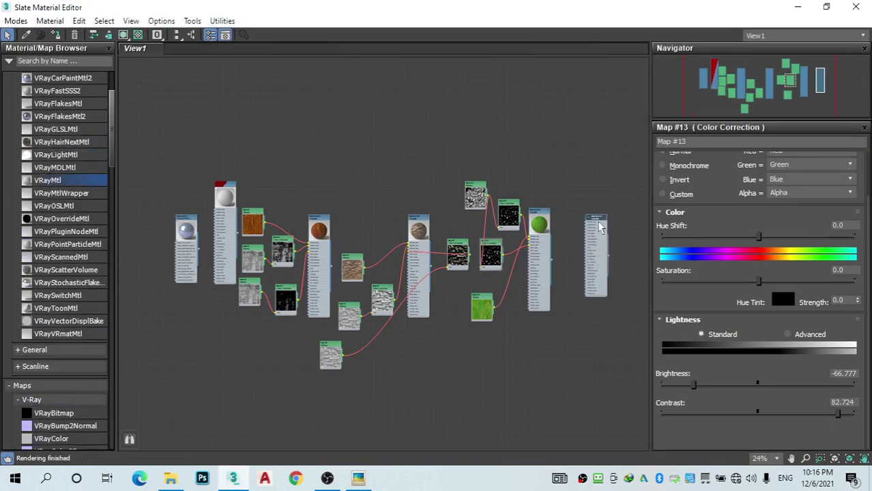
scroll(587, 215, "up", 5)
double_click(588, 216)
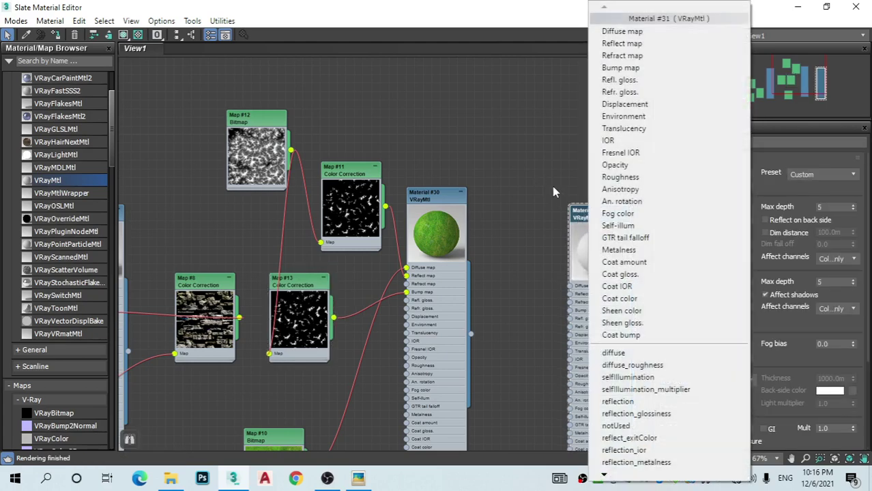
left_click_drag(605, 217, 580, 199)
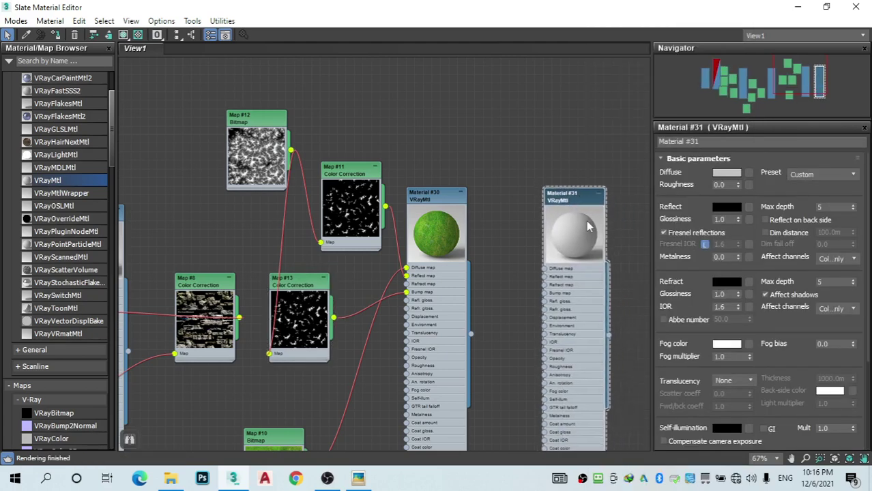
Step: Set the new material's diffuse color to black (0, 0, 0)
left_click(726, 174)
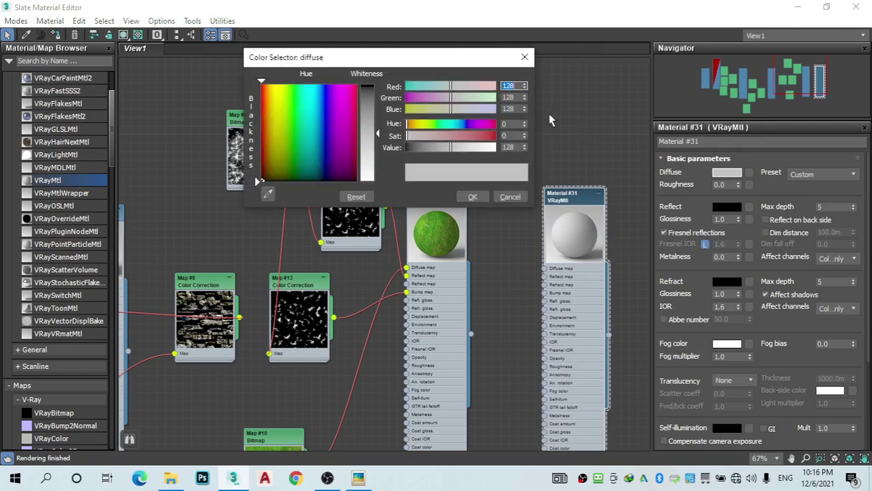
left_click_drag(379, 162, 379, 85)
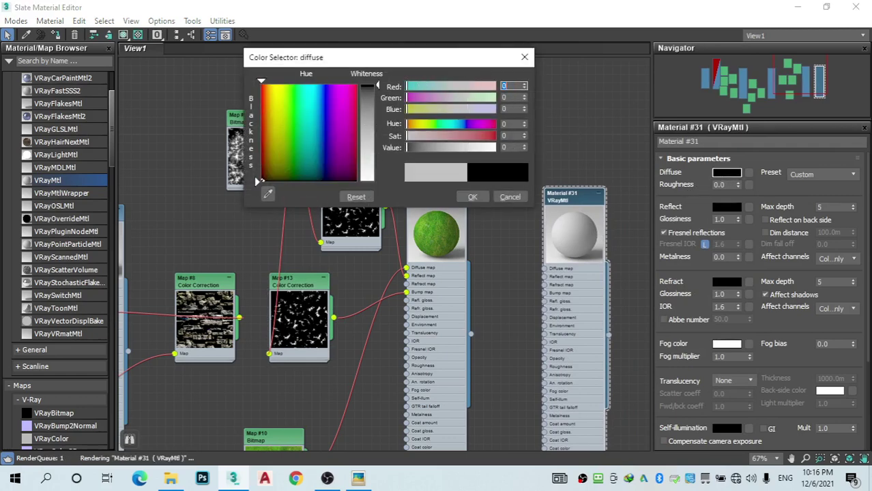
left_click(471, 197)
Step: Set the new material's reflect color to white (255) and its reflection glossiness to 0.75
left_click(726, 207)
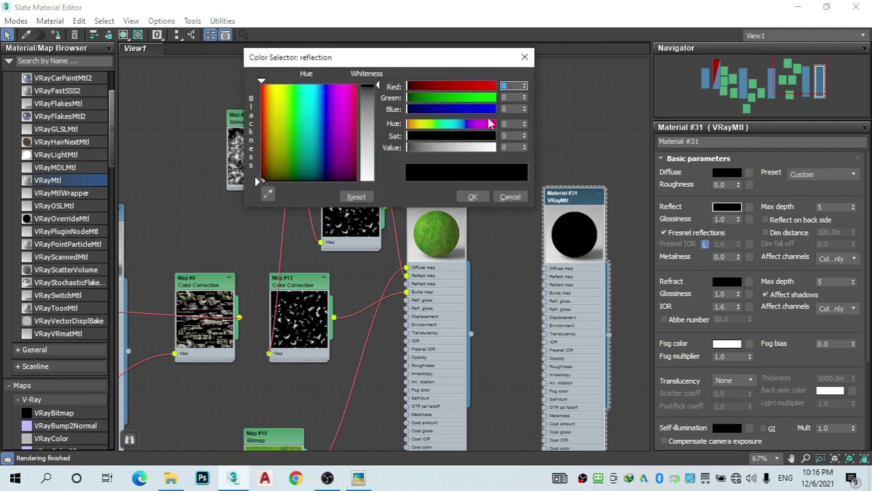
left_click_drag(374, 109, 377, 179)
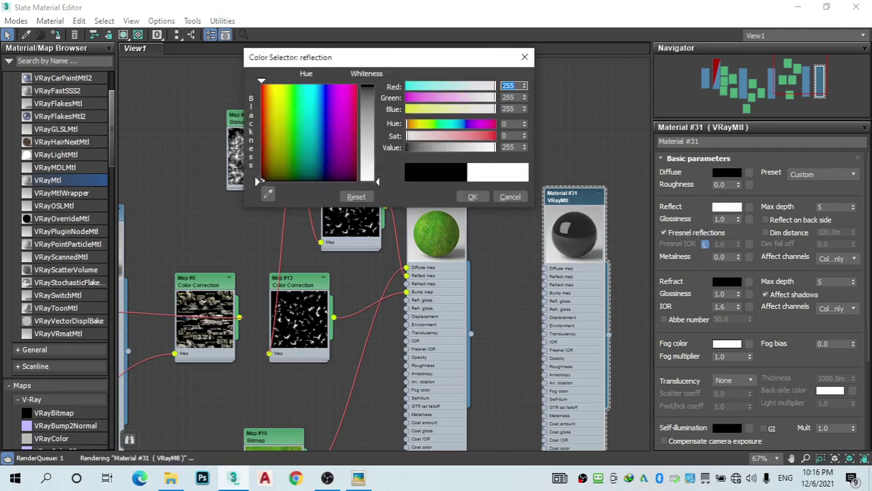
left_click(472, 197)
double_click(721, 219)
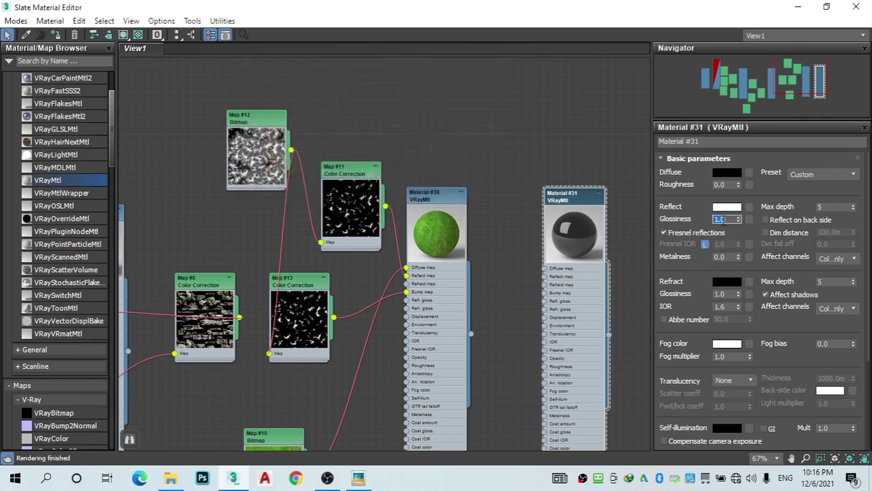
key("Return")
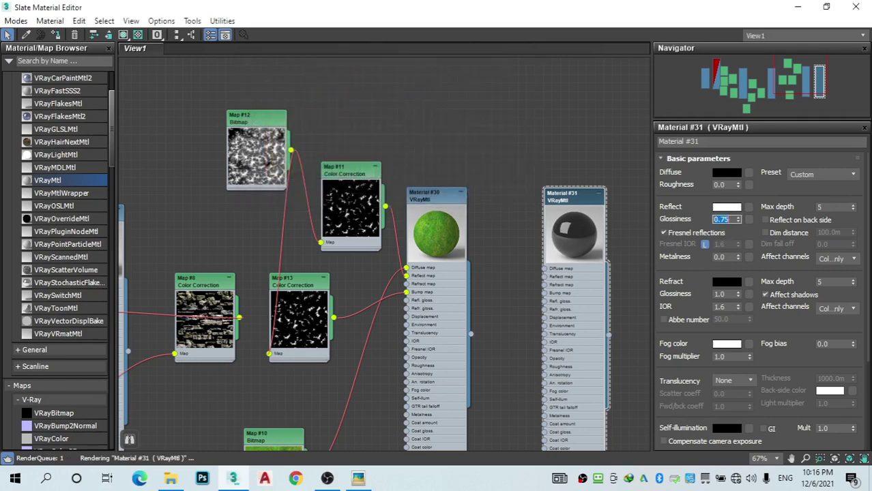
Step: Set the new material's refract color to a dark gray of value 81
left_click(728, 282)
left_click(368, 120)
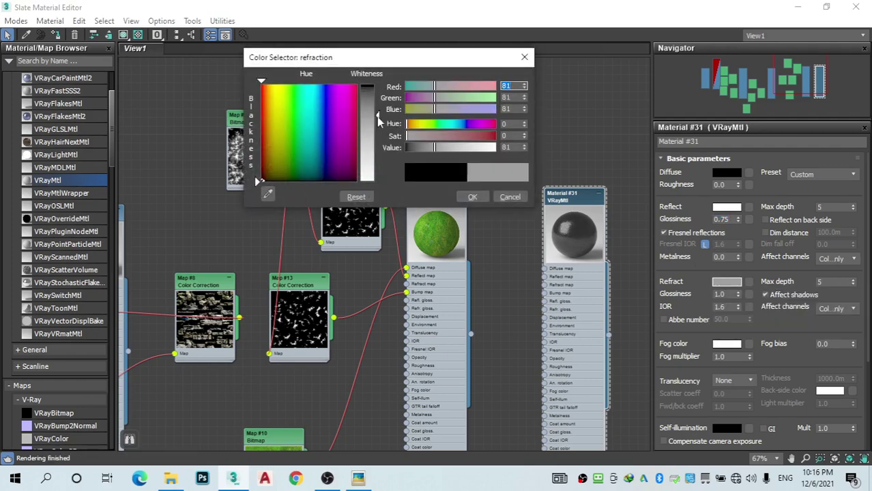
Step: Set the refraction colour of Material #31 to grey with a value of 81 and move its node closer to Material #30
left_click(473, 197)
left_click_drag(562, 207, 533, 208)
scroll(486, 157, "down", 5)
scroll(487, 153, "down", 2)
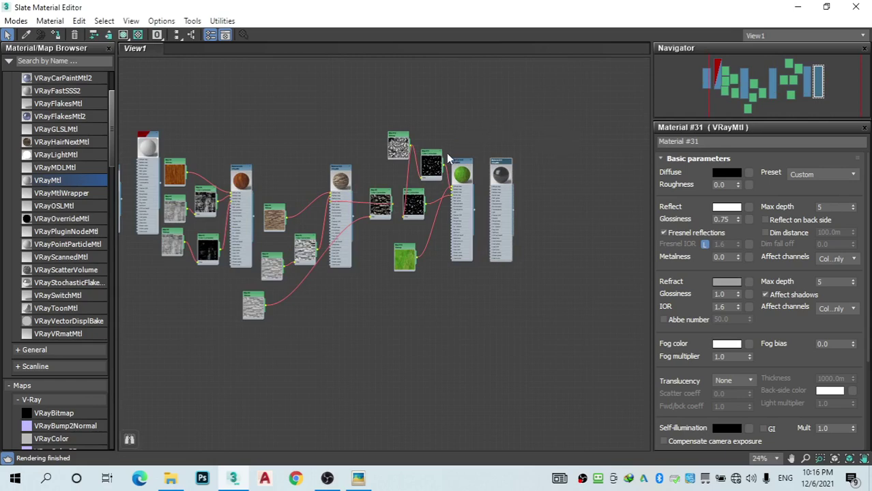
Step: Assign the grass material, Material #30, to the ground plane under the building
scroll(448, 159, "up", 8)
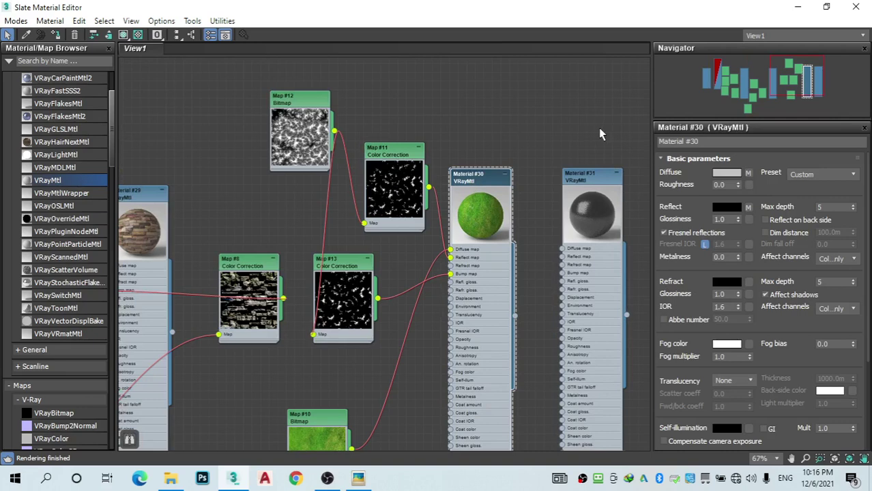
scroll(551, 145, "down", 3)
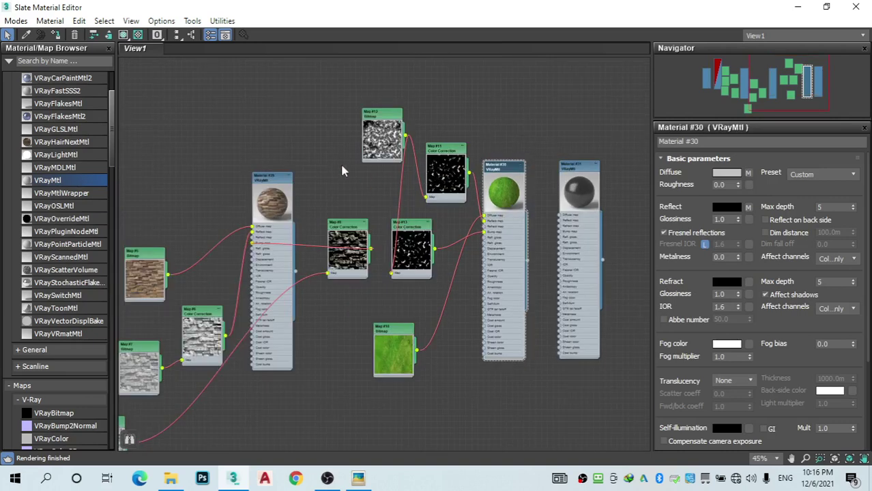
scroll(341, 171, "down", 2)
middle_click_drag(357, 172, 386, 179)
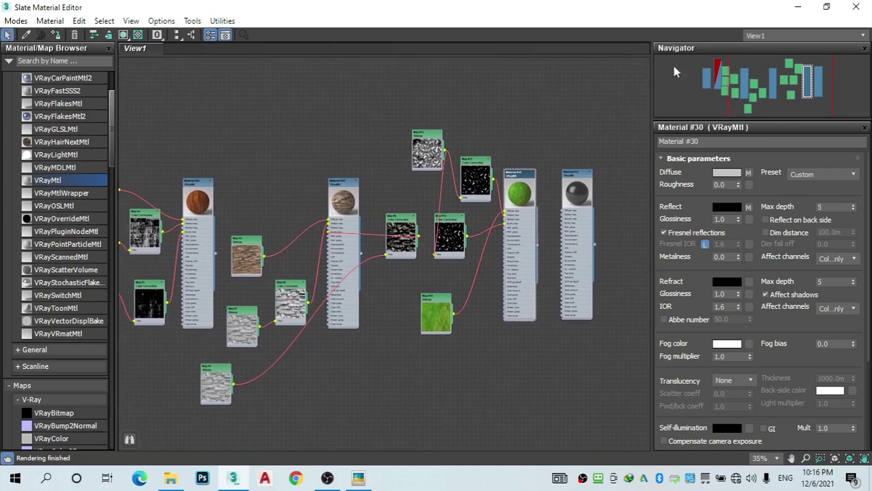
left_click(797, 7)
scroll(586, 254, "up", 3)
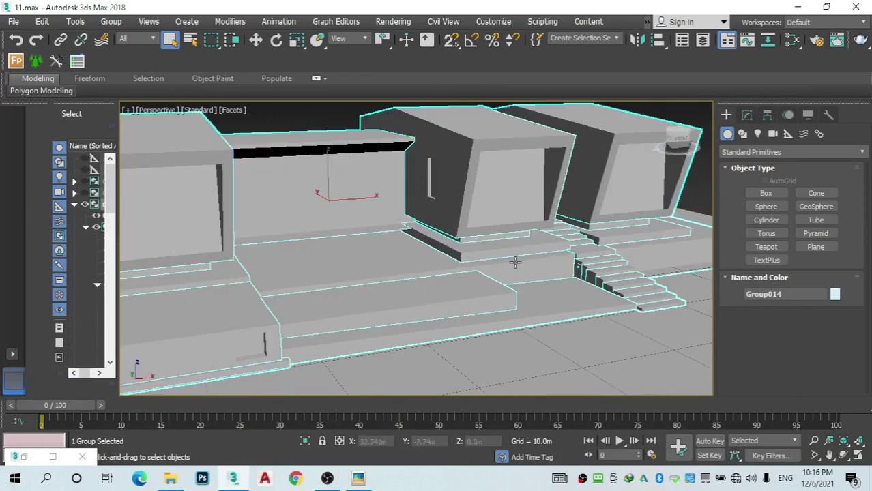
scroll(516, 258, "down", 6)
left_click(500, 311)
scroll(667, 257, "up", 5)
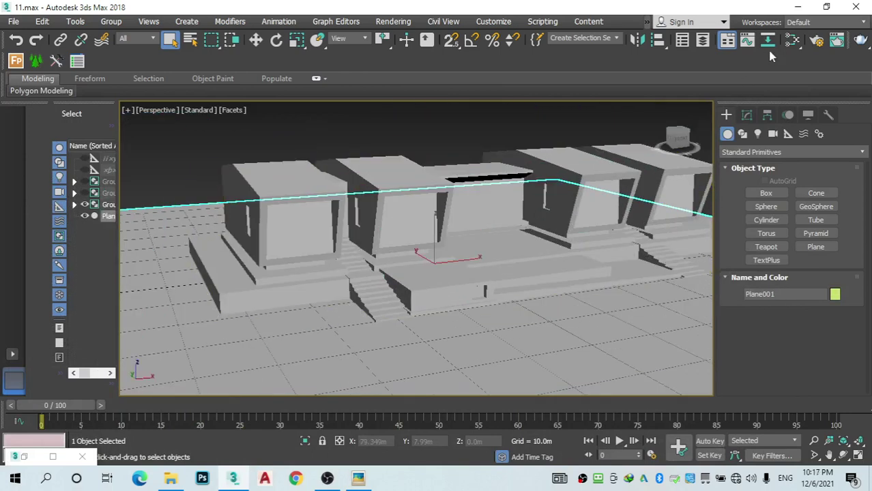
left_click(791, 41)
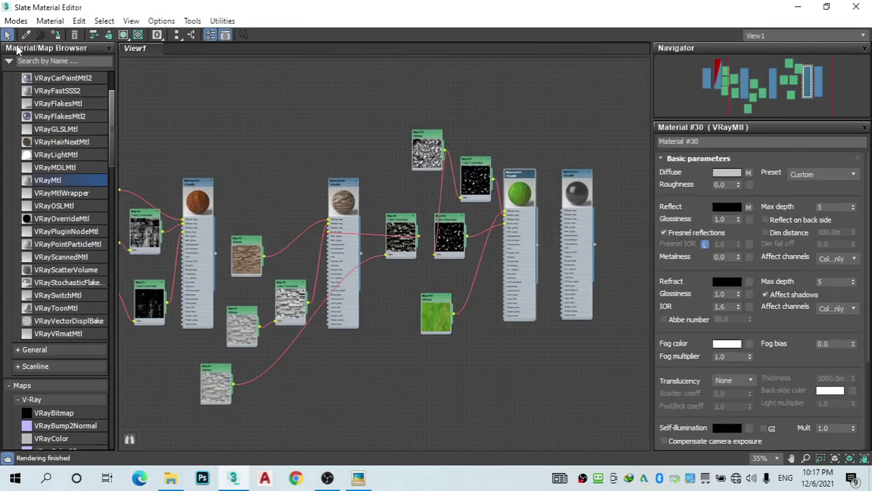
left_click(123, 35)
left_click(797, 7)
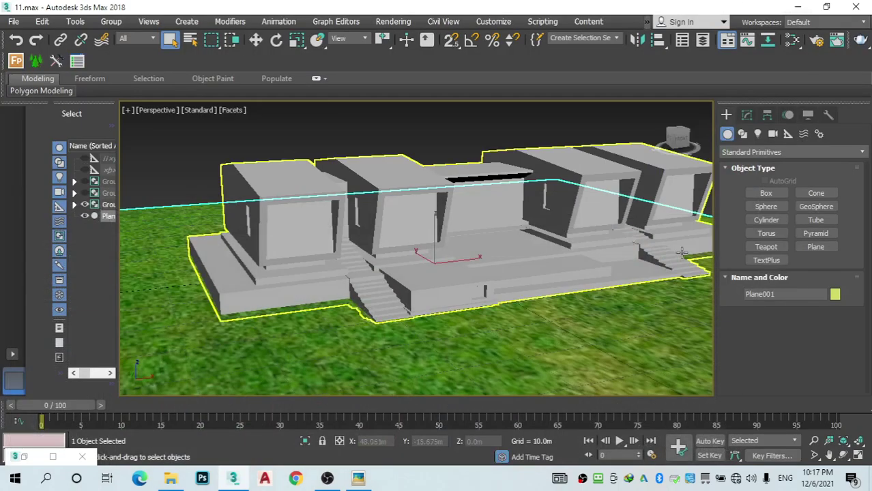
Step: Add a UVW Map modifier to the grass ground plane
left_click(747, 115)
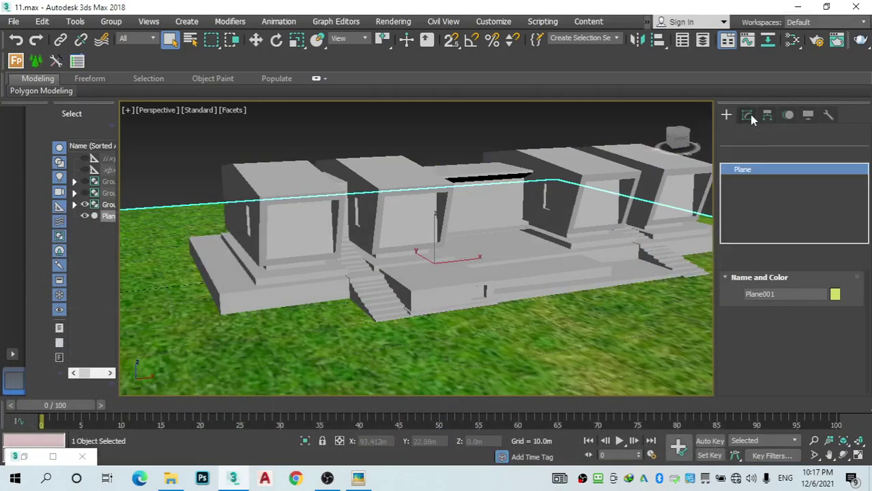
left_click(770, 153)
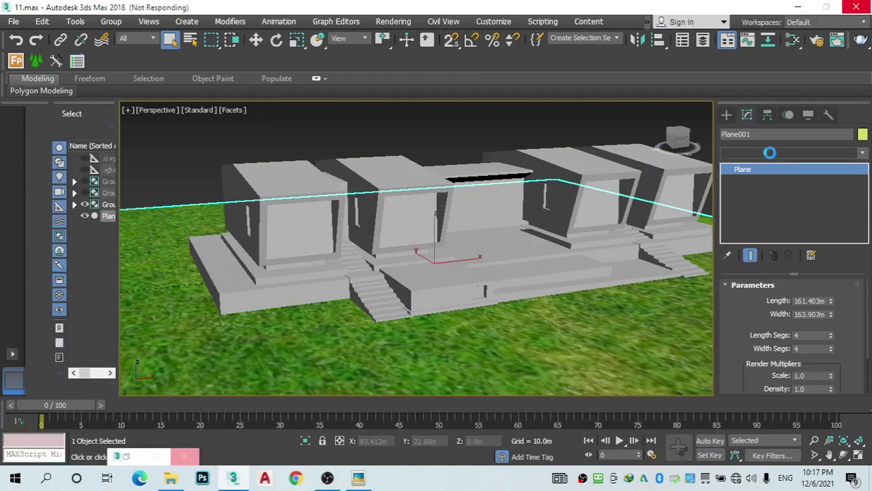
type("u")
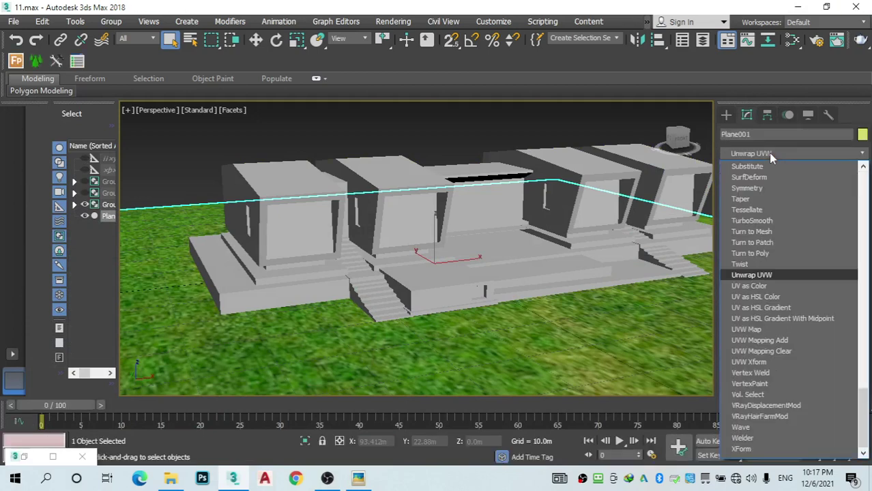
left_click(752, 330)
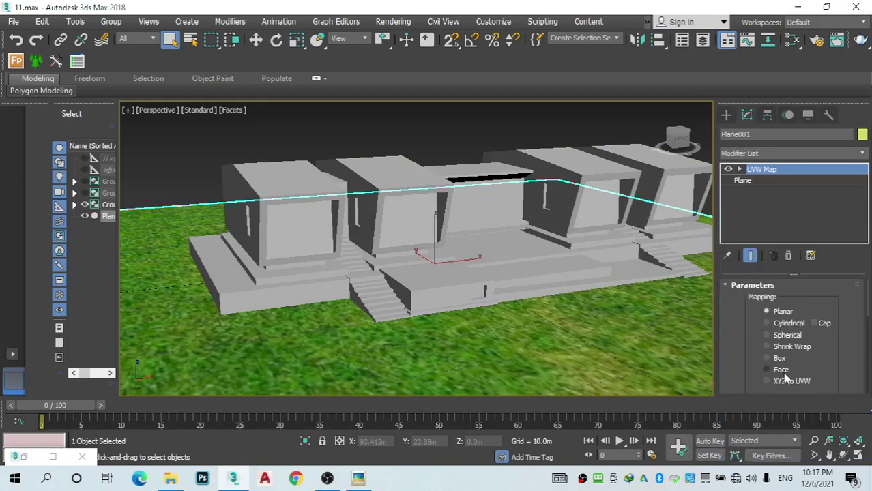
Step: Scale the ground plane's UVW Map gizmo uniformly to make the grass texture finer, and leave gizmo editing
left_click(740, 170)
left_click(761, 181)
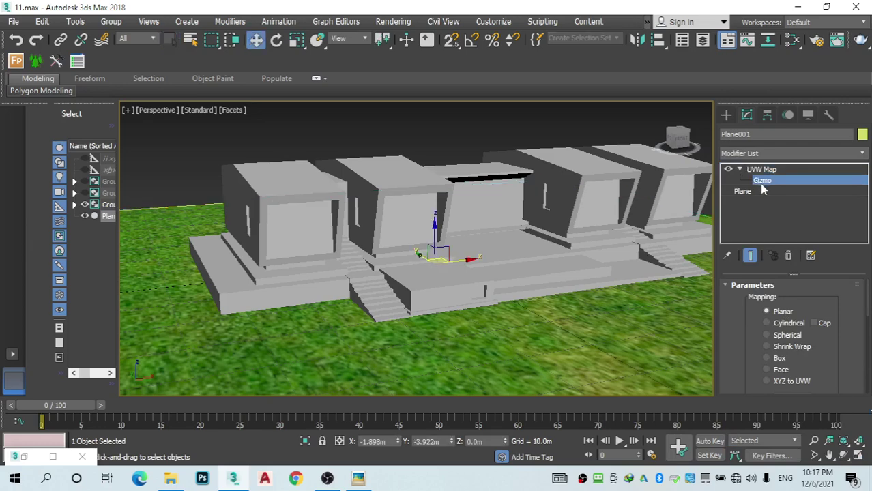
left_click(295, 41)
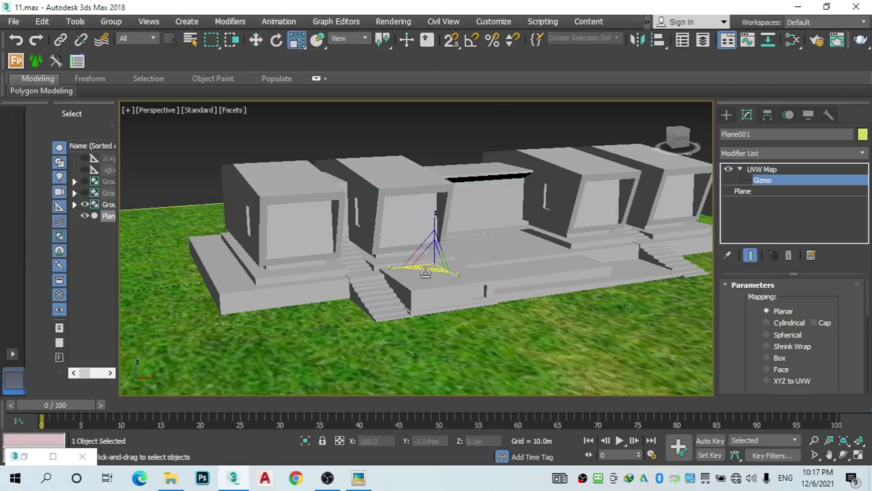
left_click_drag(435, 260, 542, 75)
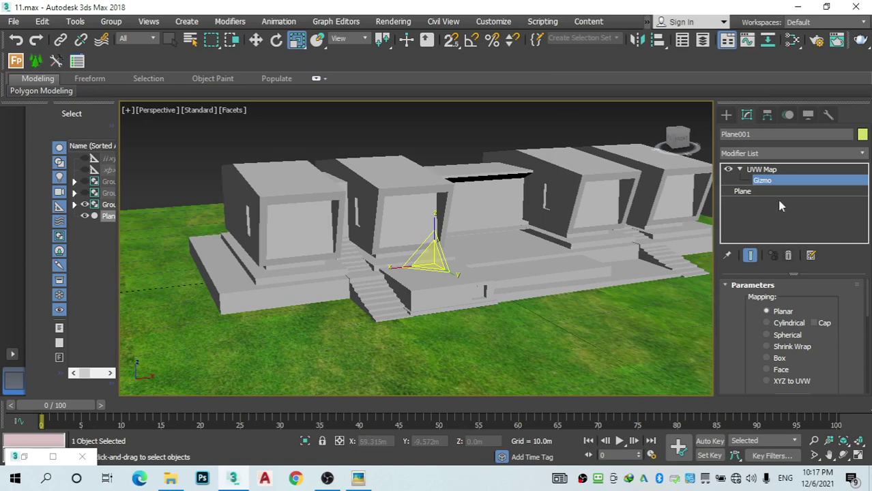
left_click(762, 169)
left_click(483, 283)
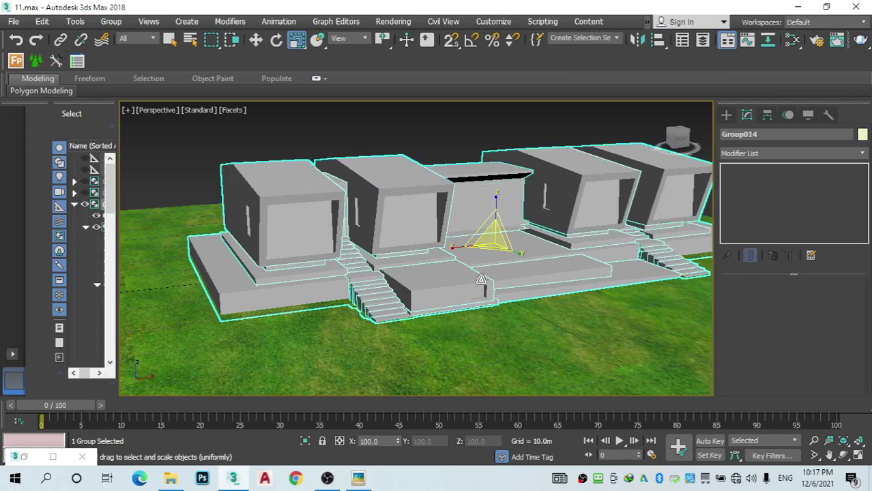
scroll(468, 277, "down", 3)
scroll(457, 232, "up", 4)
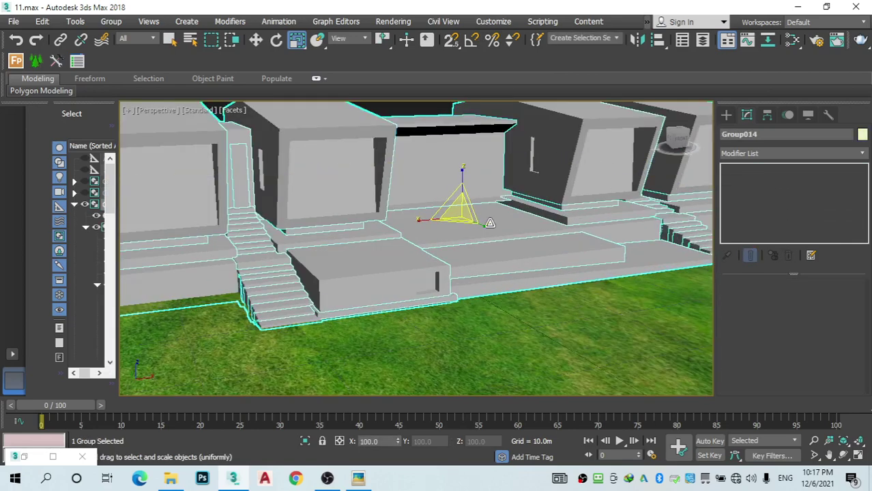
scroll(448, 215, "down", 3)
scroll(475, 236, "up", 3)
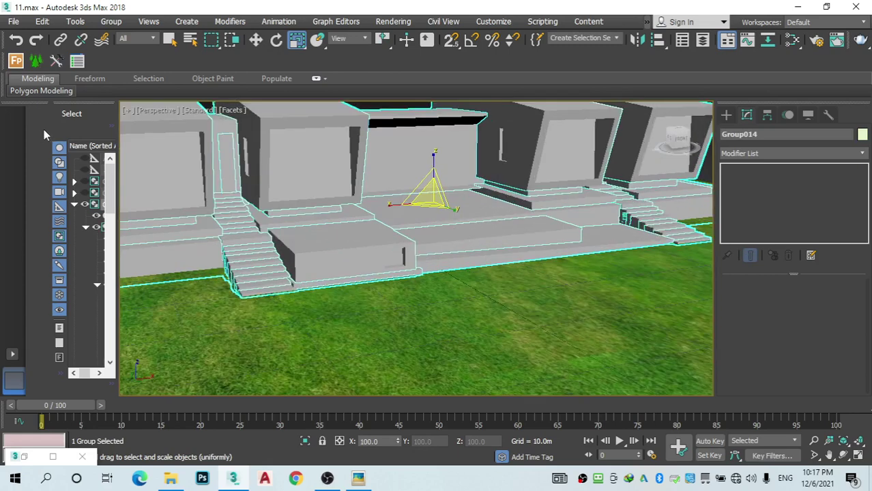
left_click(145, 112)
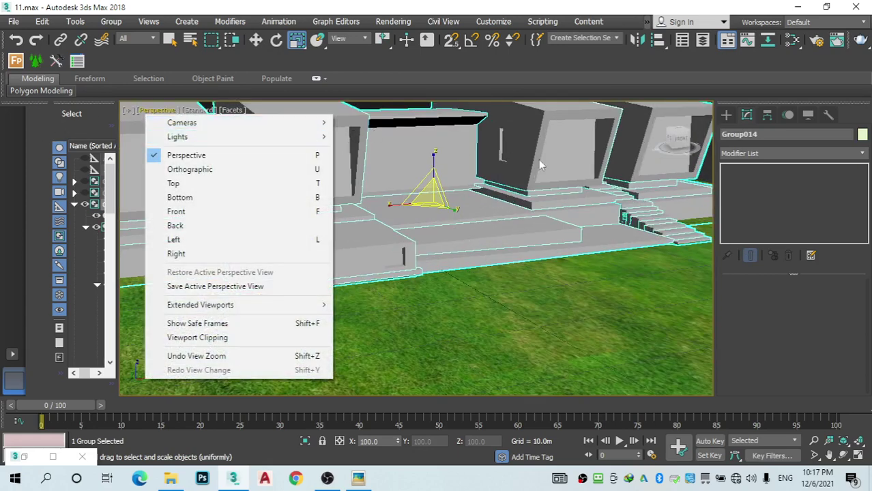
left_click(394, 165)
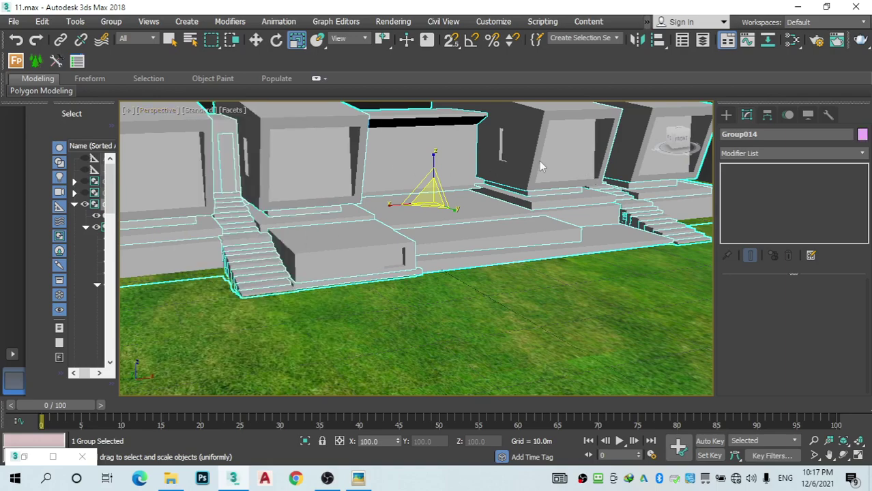
Step: Create a VRay physical camera with AutoGrid on, placed on the grass in front of the building and aimed diagonally across it
left_click_drag(672, 145, 583, 139)
scroll(583, 139, "down", 5)
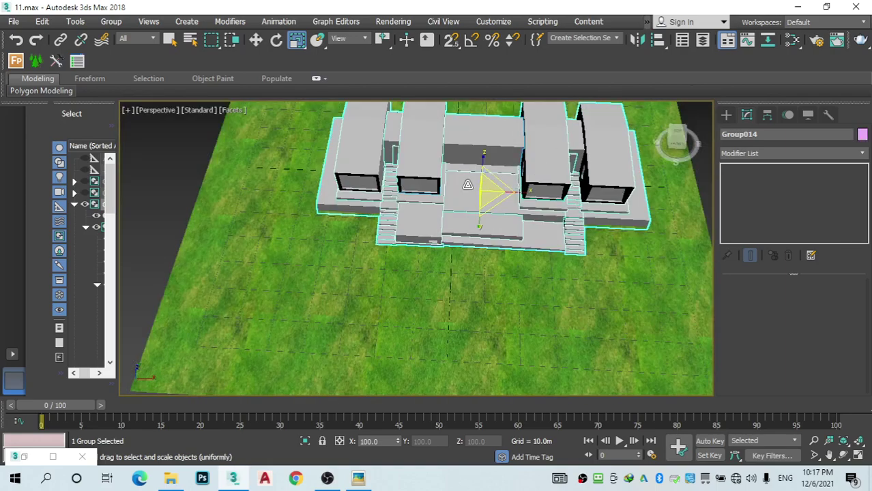
scroll(620, 210, "up", 3)
left_click(726, 114)
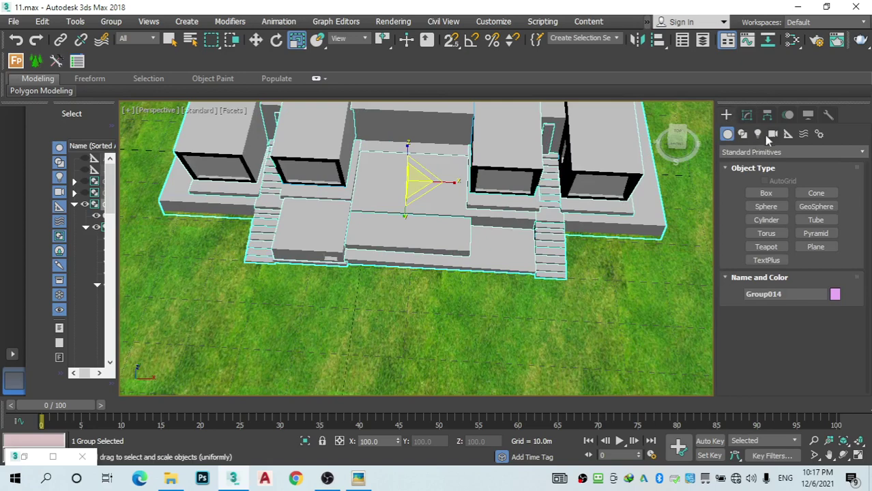
left_click(773, 134)
left_click(791, 151)
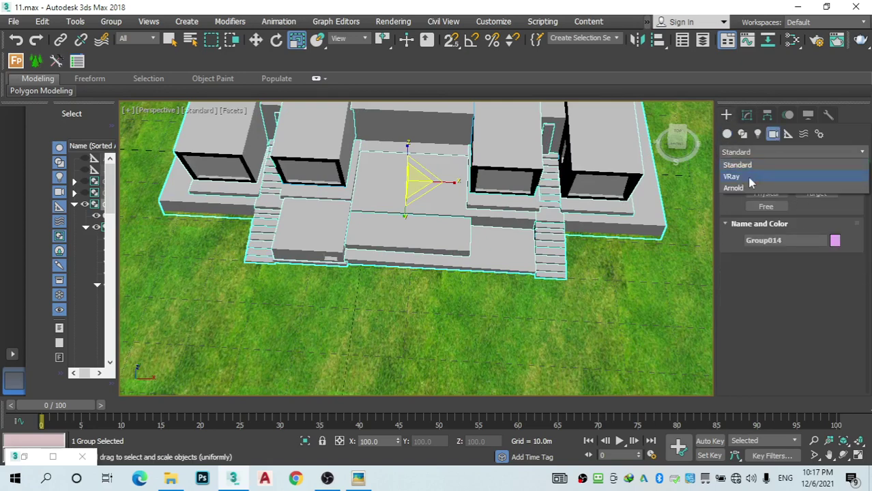
left_click(750, 176)
left_click(815, 193)
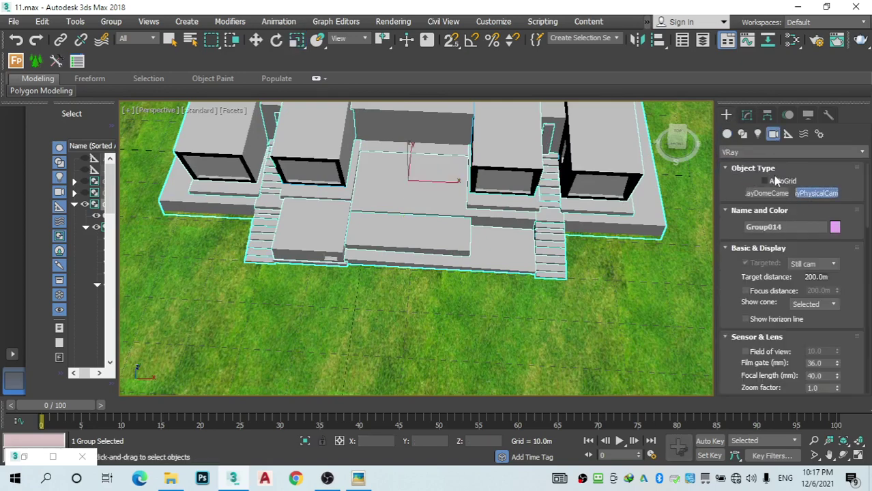
left_click(764, 180)
scroll(372, 231, "down", 2)
scroll(270, 256, "down", 2)
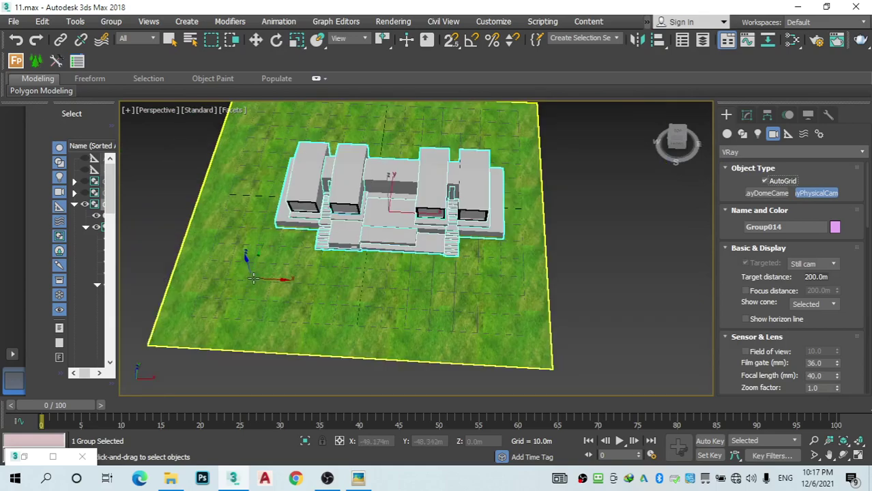
left_click_drag(258, 272, 464, 151)
right_click(464, 151)
Step: Frame the building's front stairs and facade through VRayCam001 with safe frames shown, and leave nothing selected
left_click(154, 116)
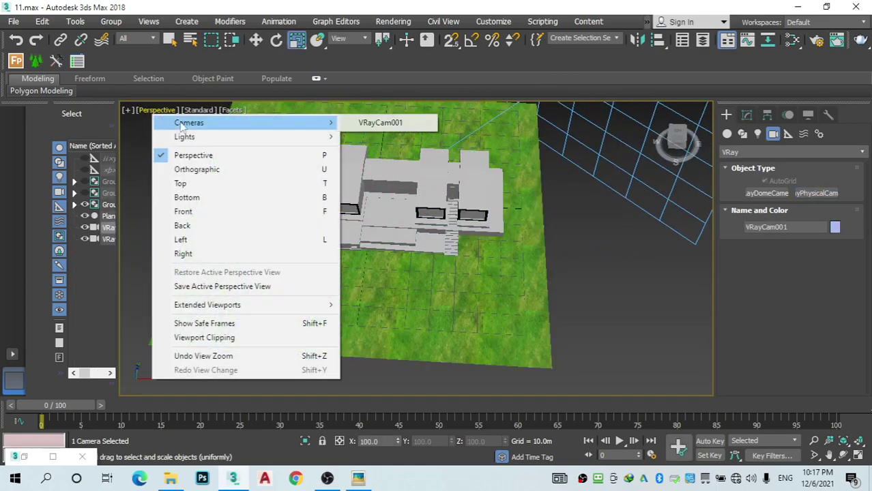
mouse_move(242, 123)
left_click(379, 123)
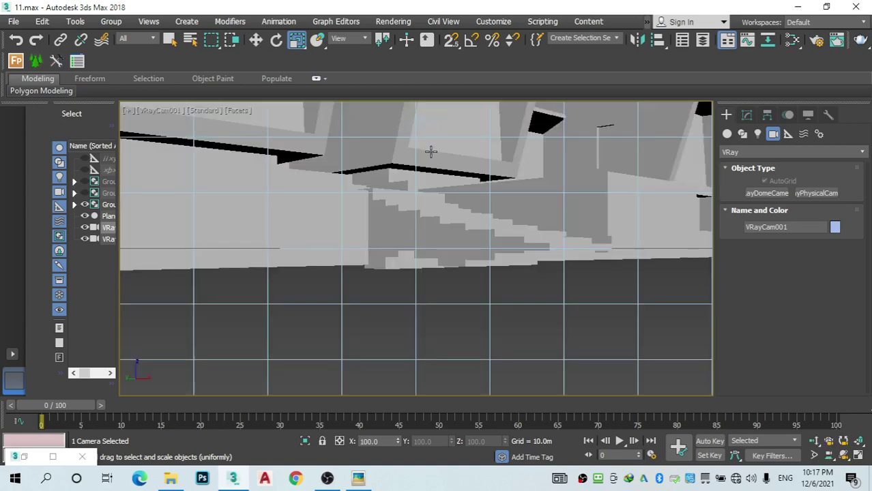
middle_click_drag(430, 150, 429, 168)
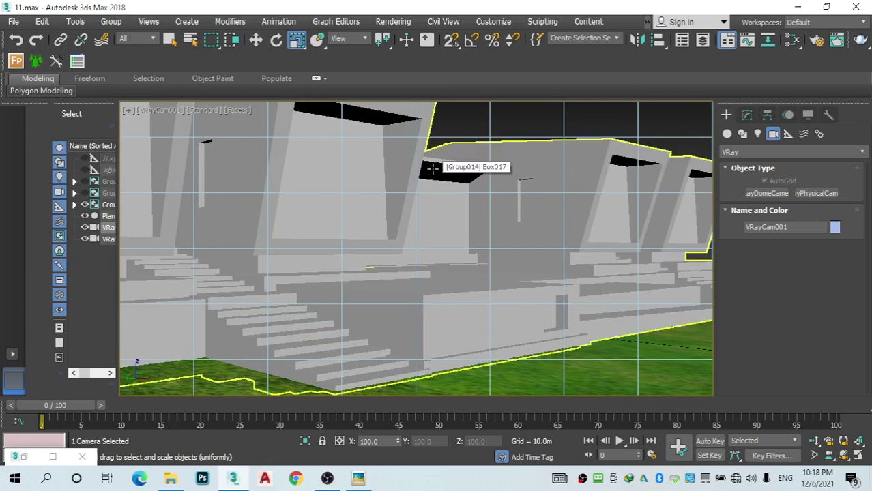
key("shift+f")
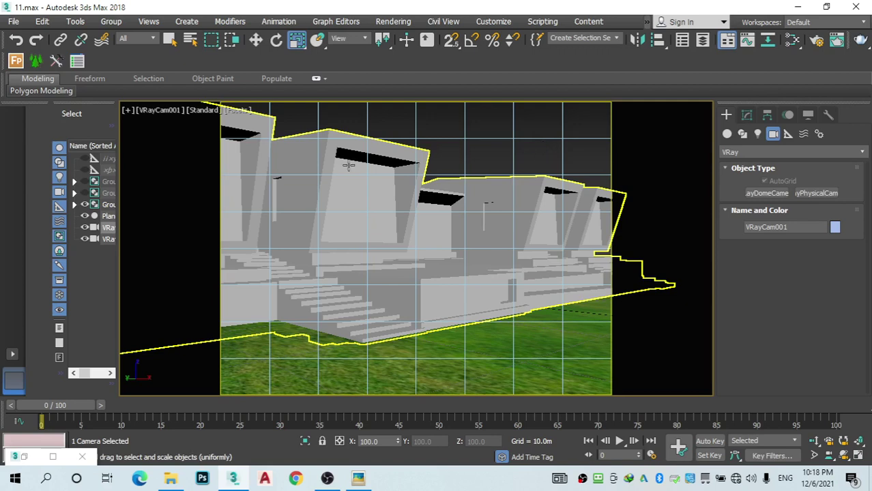
left_click(301, 147)
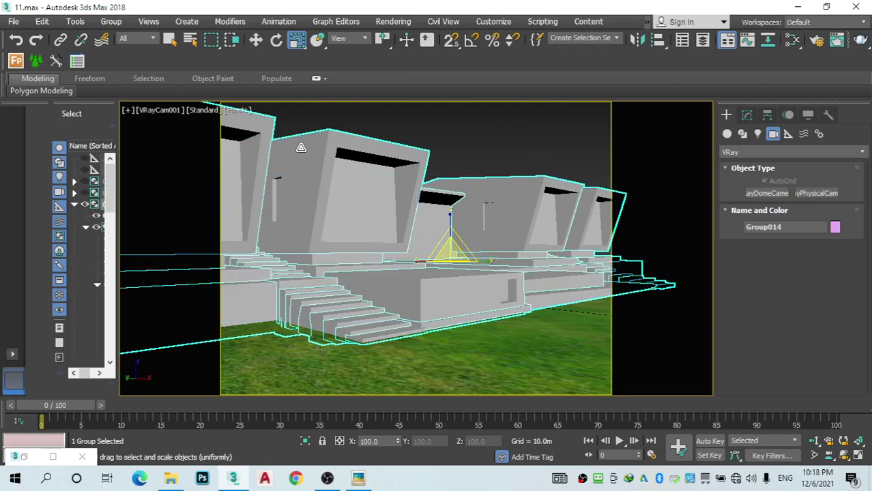
left_click(474, 139)
Step: Return the viewport to Perspective with safe frames hidden, showing the whole site and the camera from above
key("p")
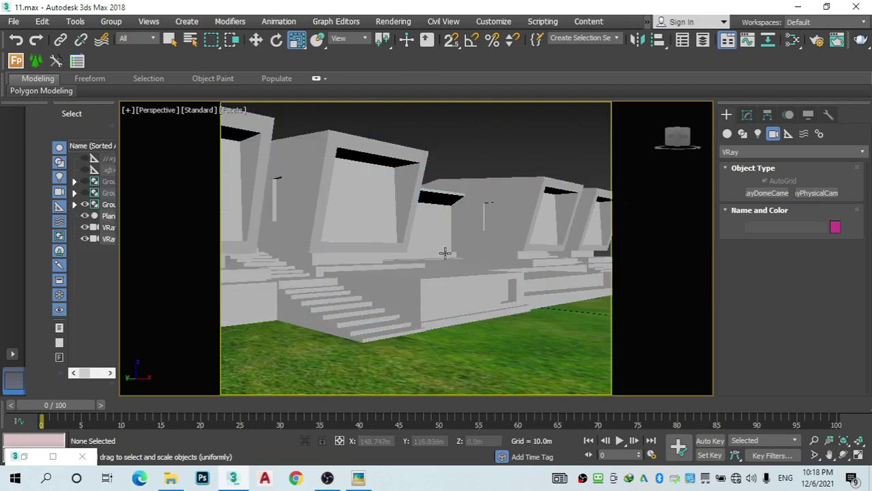
scroll(448, 252, "down", 3)
middle_click_drag(451, 267, 554, 253, "alt")
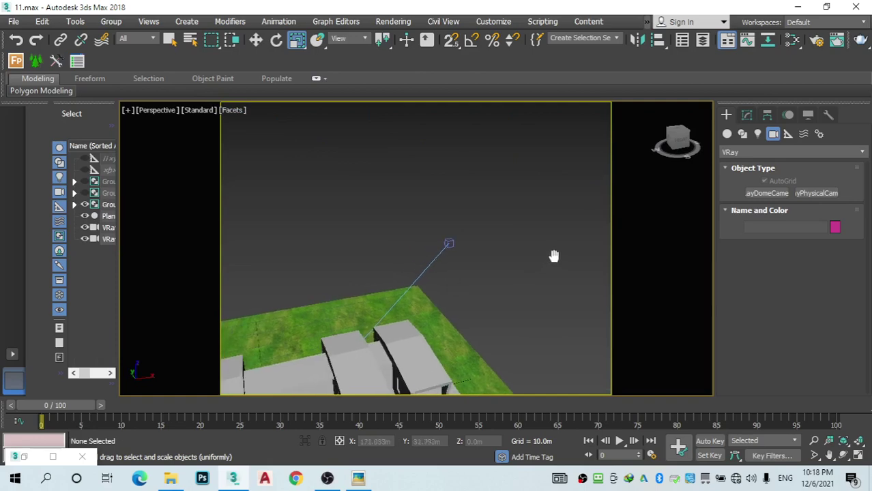
key("shift+f")
scroll(435, 232, "down", 3)
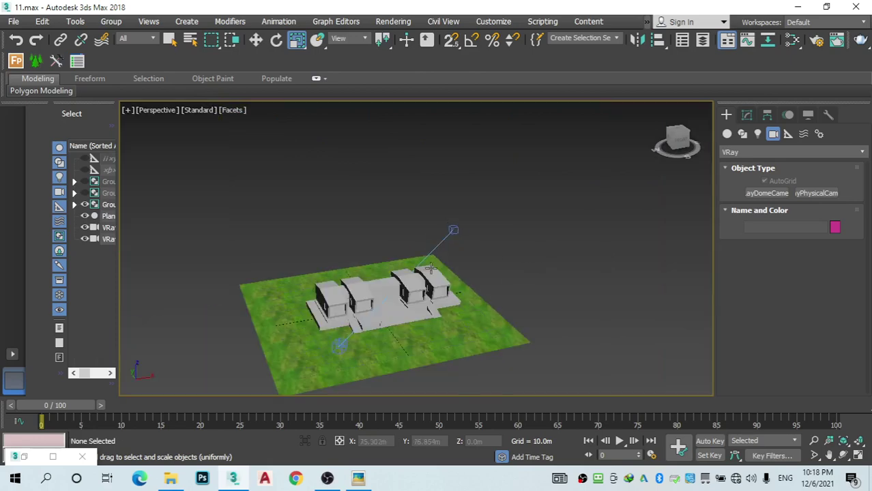
scroll(435, 231, "up", 3)
Step: Open the whole building's group, Group014, and the Group013 nested inside it so their contents can be selected
left_click(320, 217)
left_click(287, 280)
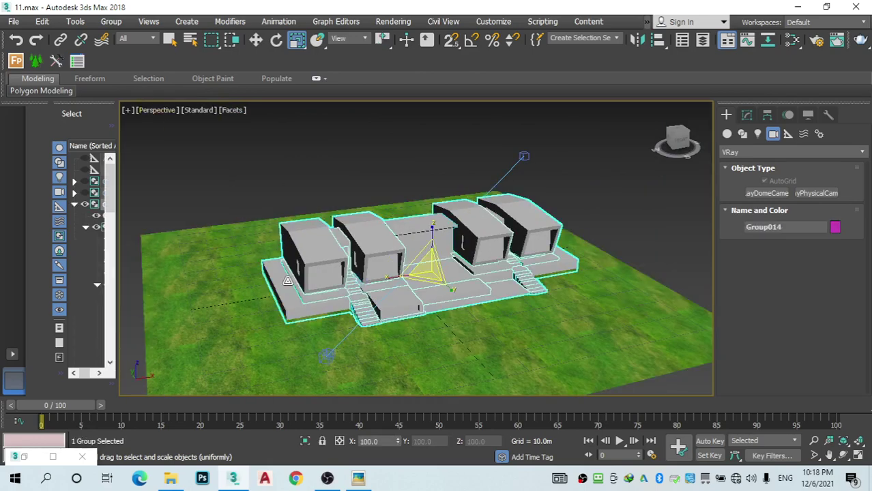
left_click(255, 41)
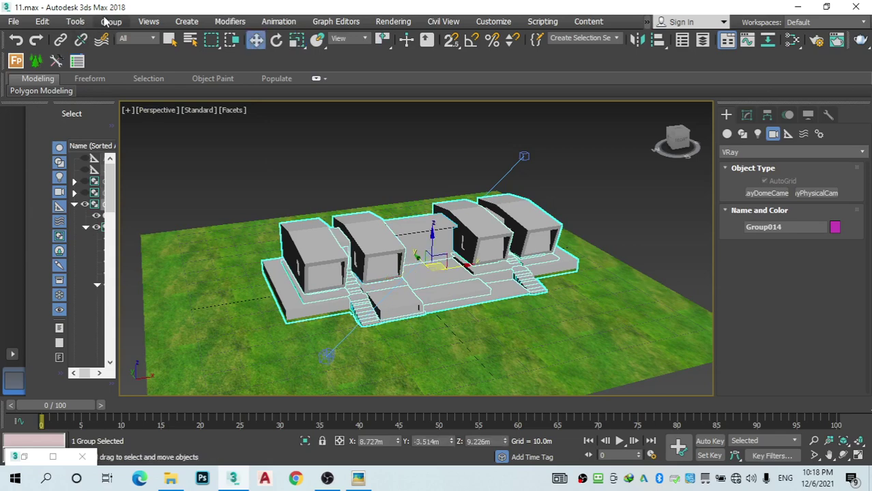
left_click(111, 21)
left_click(133, 80)
scroll(325, 235, "up", 4)
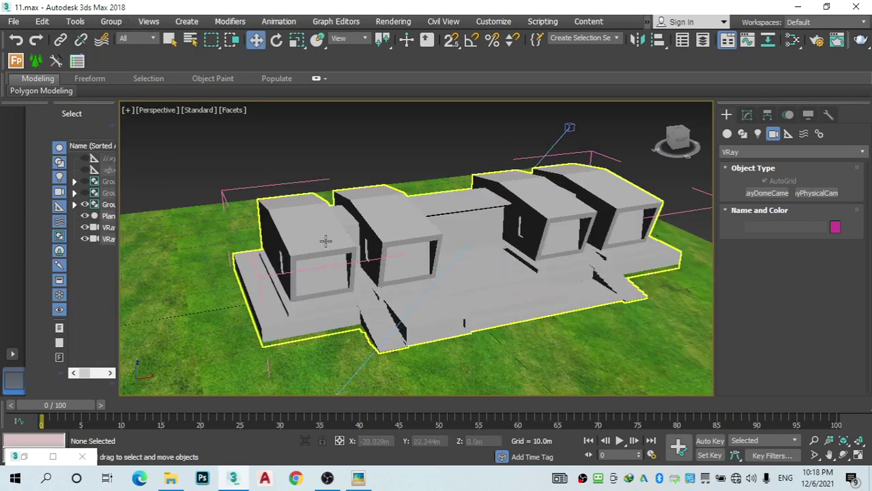
left_click(324, 232)
left_click(111, 21)
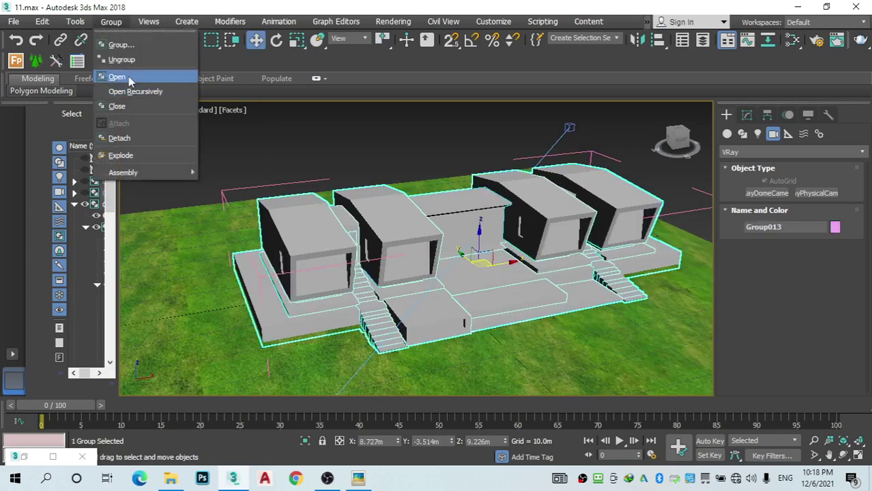
left_click(129, 79)
Step: Open the nested groups Group010 and Group009 to reach the individual house modules
left_click(322, 258)
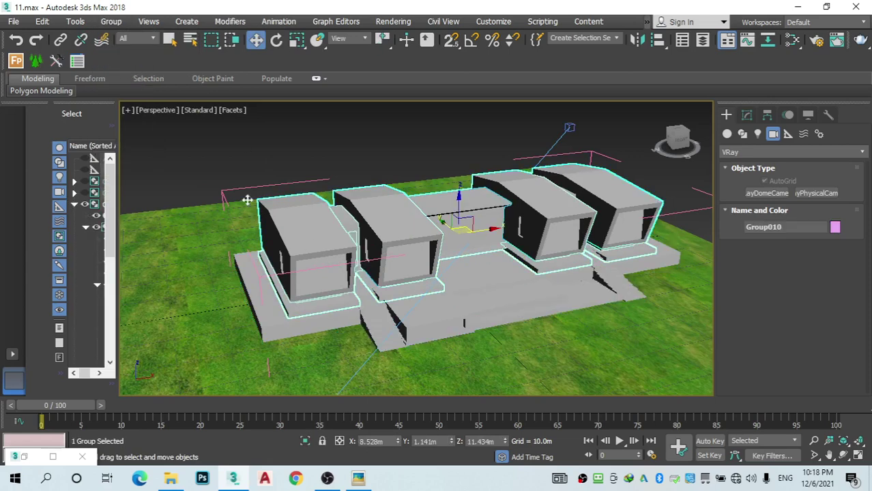
left_click(112, 21)
left_click(144, 89)
left_click(341, 251)
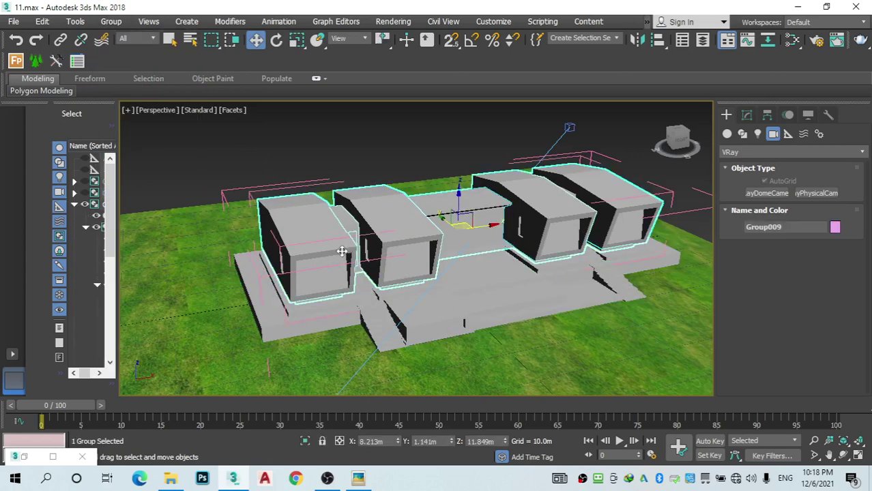
left_click(112, 21)
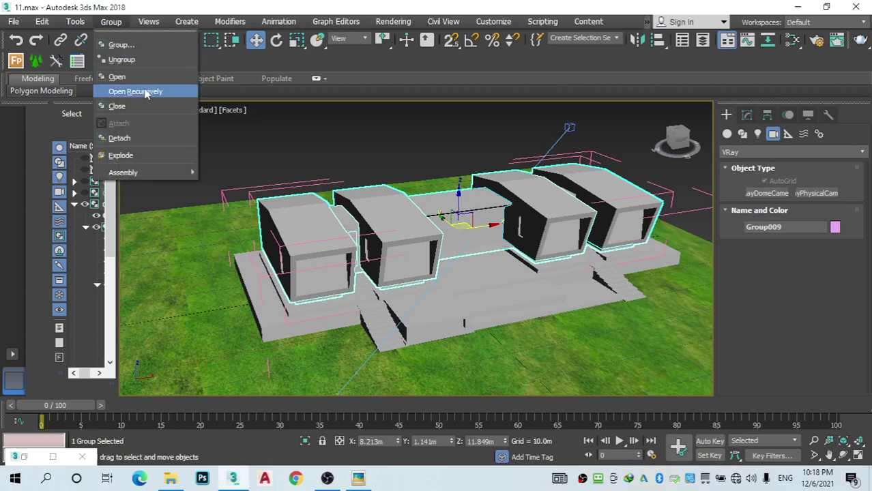
left_click(141, 80)
left_click(318, 224)
scroll(314, 229, "up", 3)
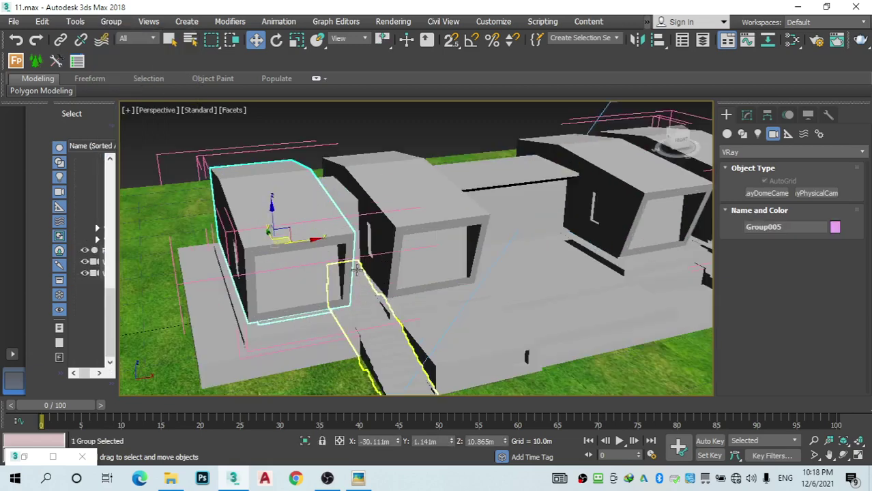
left_click(417, 196, "ctrl")
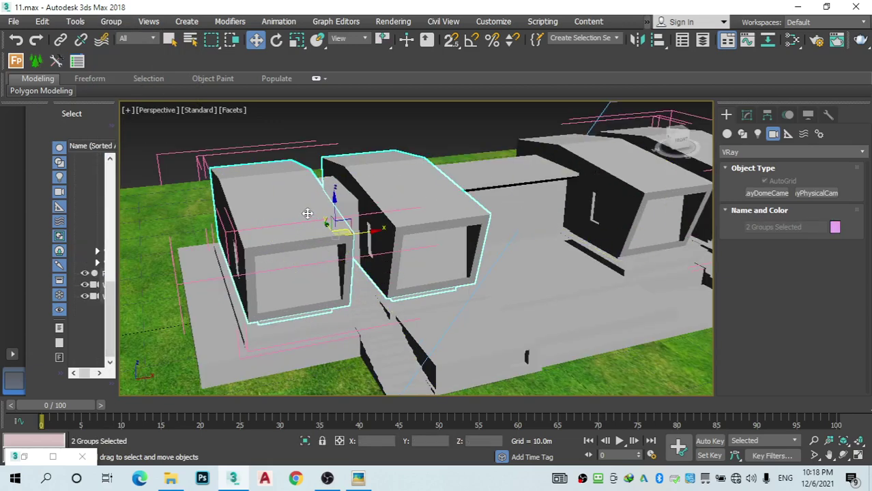
left_click(605, 179, "ctrl")
middle_click_drag(605, 179, 614, 147, "alt")
left_click(597, 156, "ctrl")
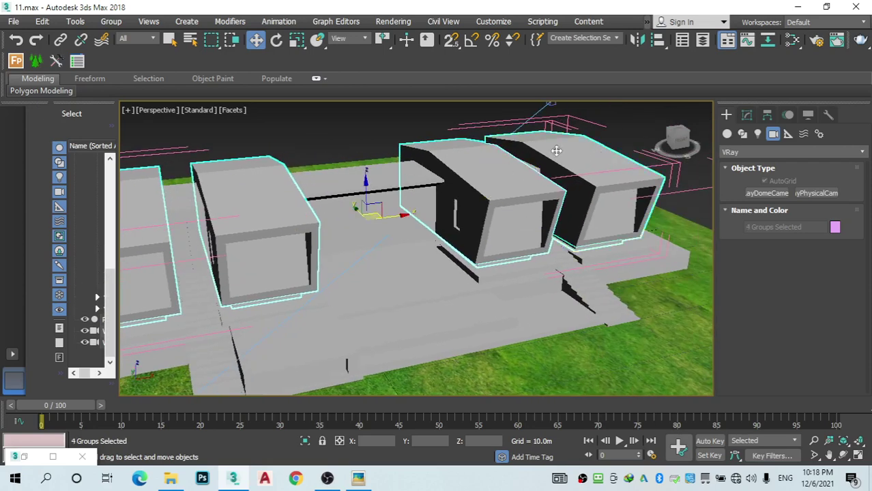
left_click(746, 115)
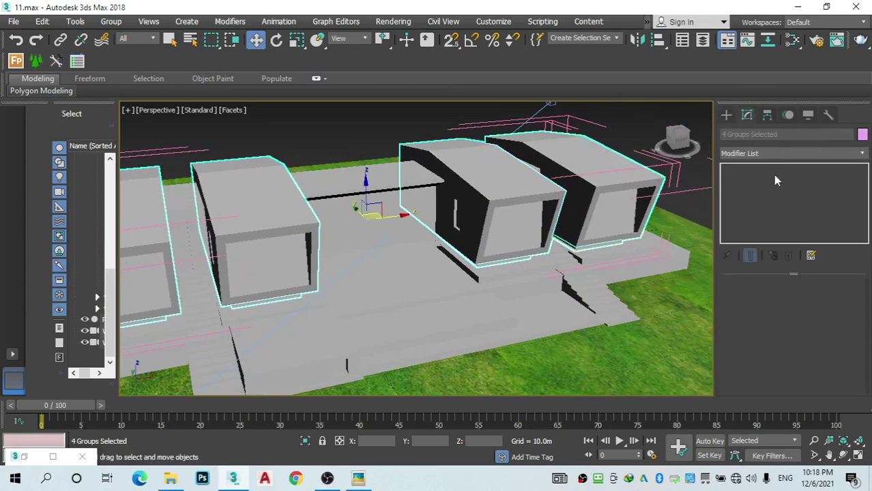
left_click(769, 154)
left_click(552, 174)
Step: Open the groups of the two house modules on the building's right side, beginning with the outermost, Group008
left_click(557, 154)
left_click(111, 21)
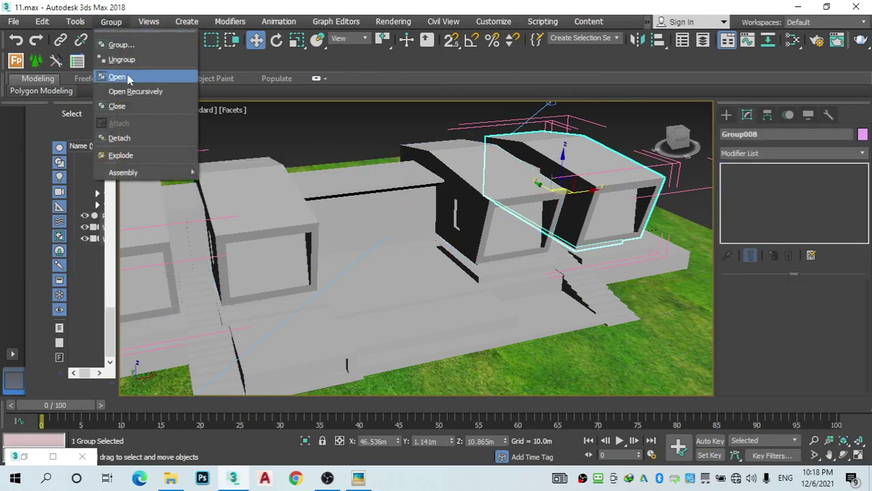
left_click(117, 77)
left_click(600, 207)
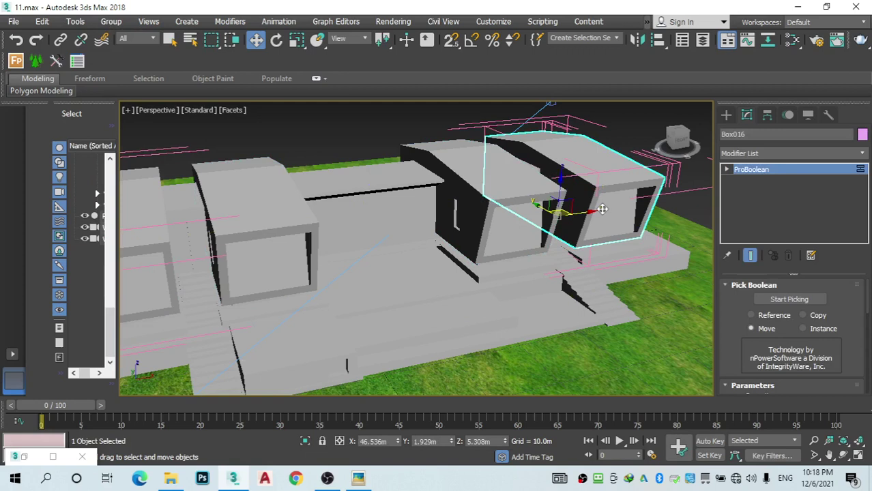
left_click(464, 152)
left_click(112, 21)
left_click(118, 76)
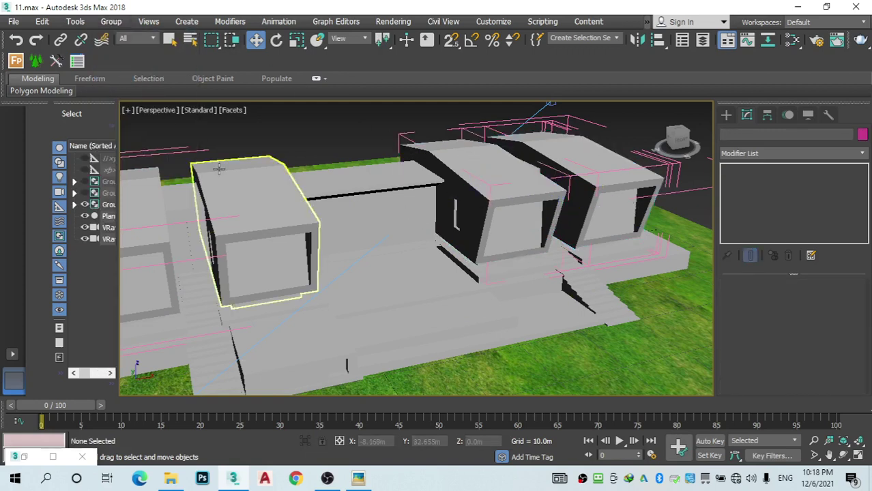
Step: Open the groups of the two house modules on the building's left side, Group006 and Group005
left_click(217, 176)
left_click(111, 21)
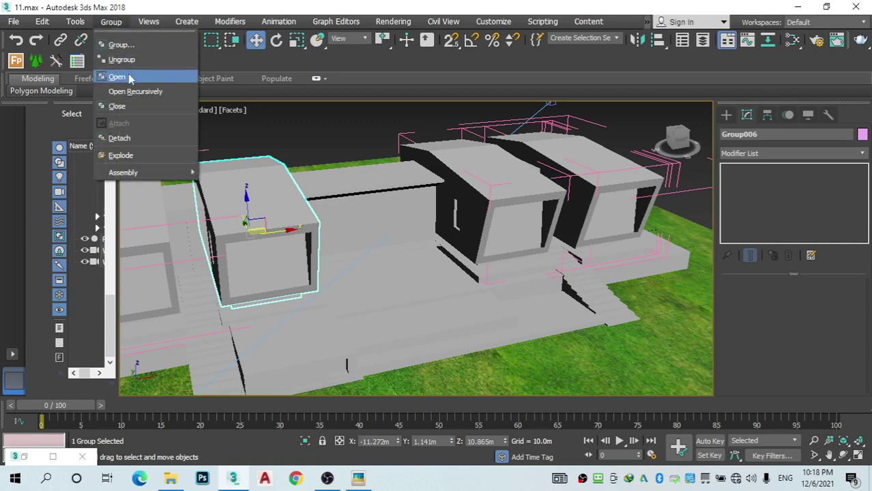
left_click(118, 74)
left_click(138, 192)
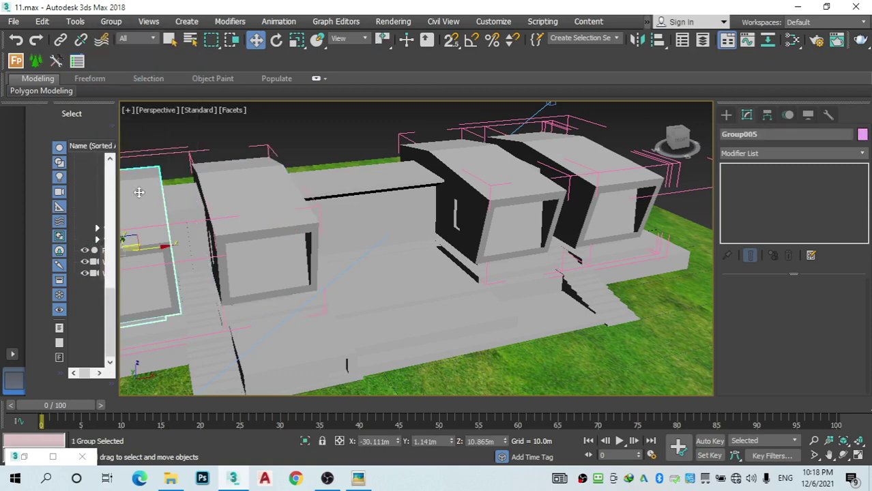
left_click(113, 21)
left_click(131, 79)
Step: Select the box shells of all four house modules together and add one Edit Poly modifier to them
left_click(143, 205)
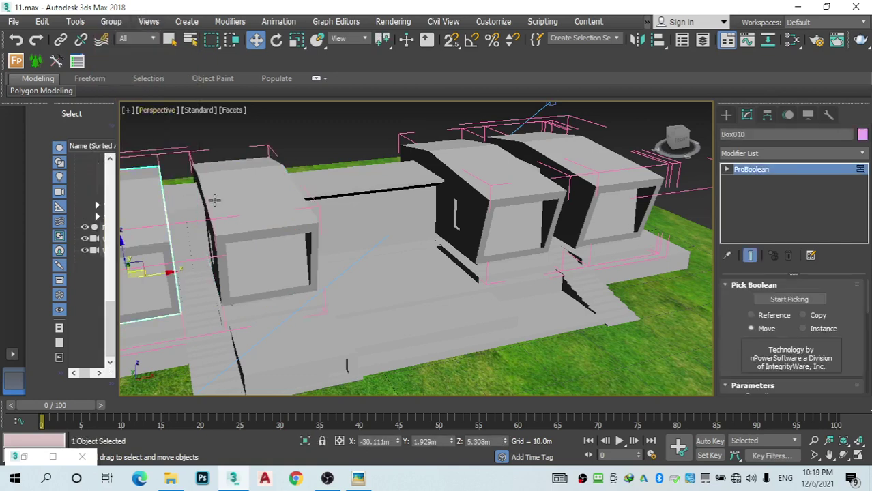
left_click(307, 195, "ctrl")
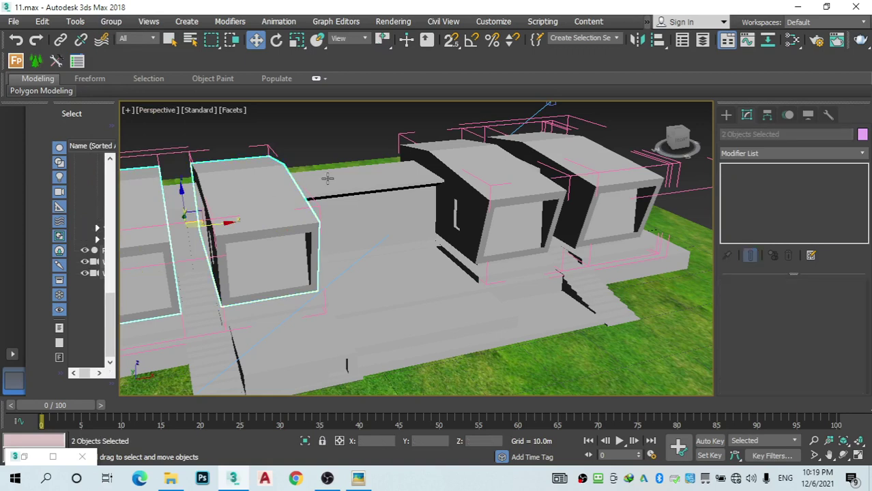
left_click(483, 150, "ctrl")
left_click(577, 144, "ctrl")
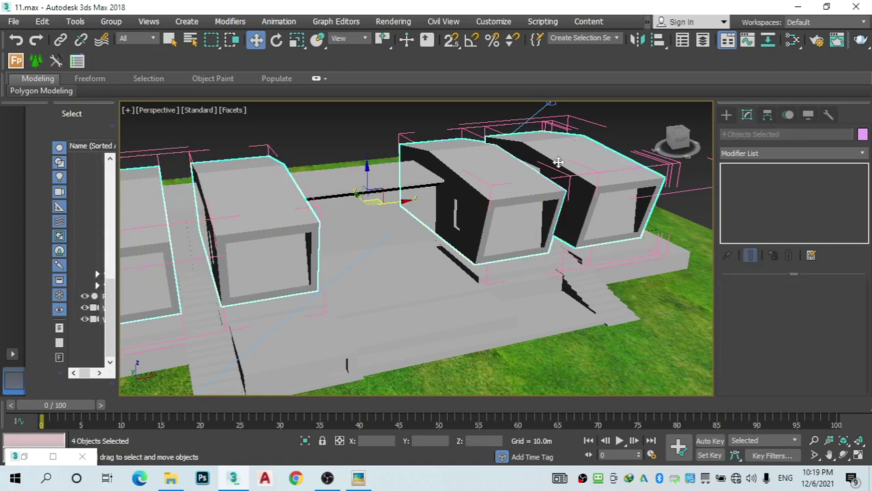
left_click(760, 153)
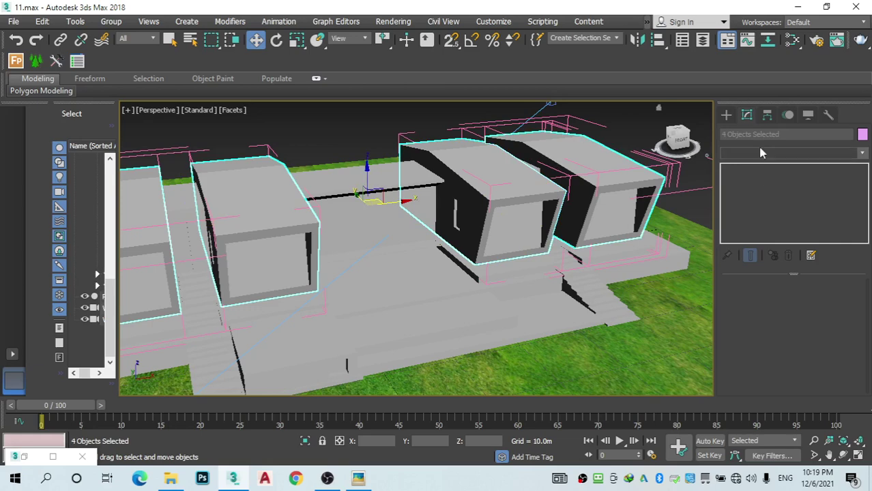
scroll(763, 205, "down", 10)
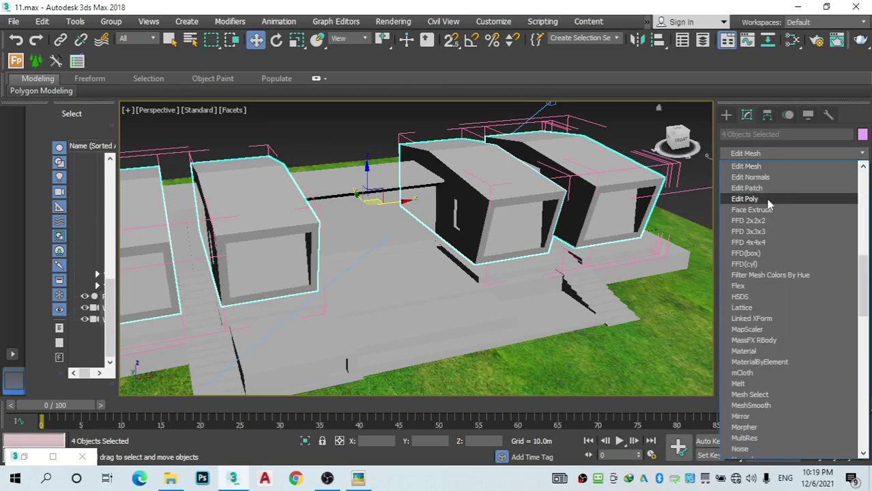
left_click(765, 197)
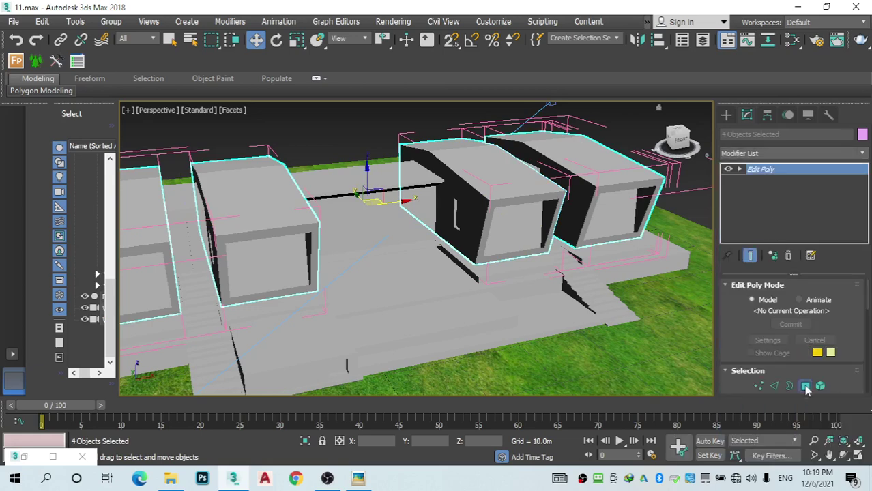
Step: At polygon level, select the glass pane in the narrow side window of the building's rightmost module
left_click(805, 386)
left_click(622, 207)
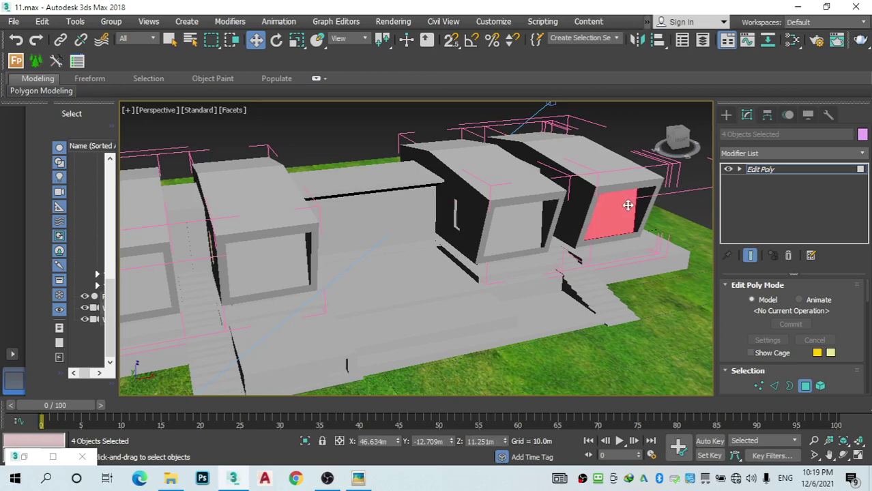
left_click(570, 215)
scroll(425, 197, "down", 3)
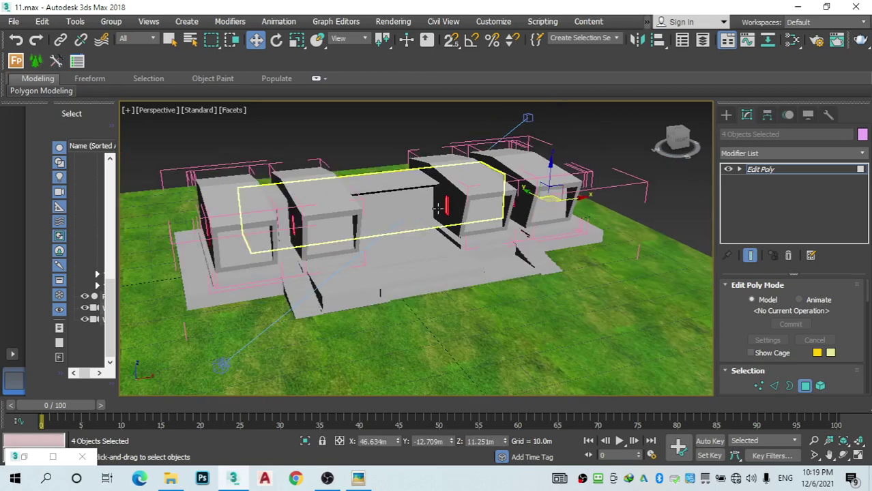
scroll(438, 208, "up", 2)
middle_click_drag(523, 206, 440, 218, "alt")
scroll(481, 200, "up", 3)
scroll(482, 200, "up", 2)
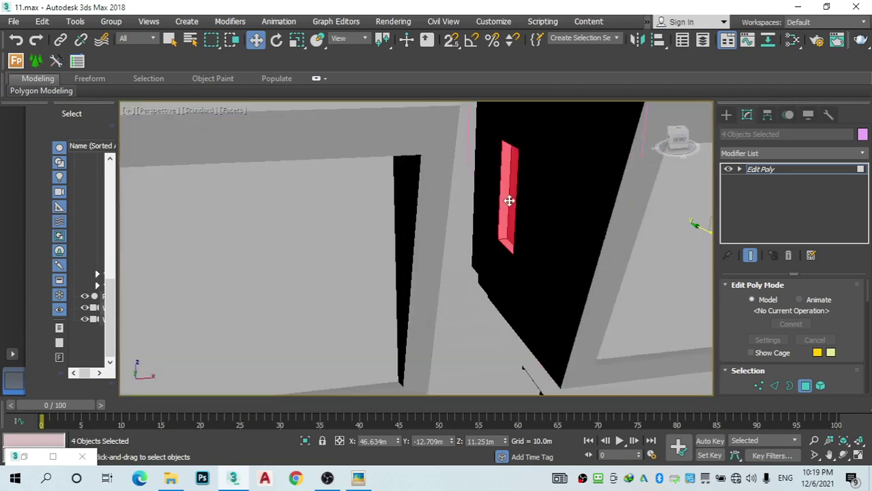
scroll(513, 201, "down", 5)
Step: Add the narrow side window panes of the two middle house modules to the polygon selection
scroll(450, 196, "up", 5)
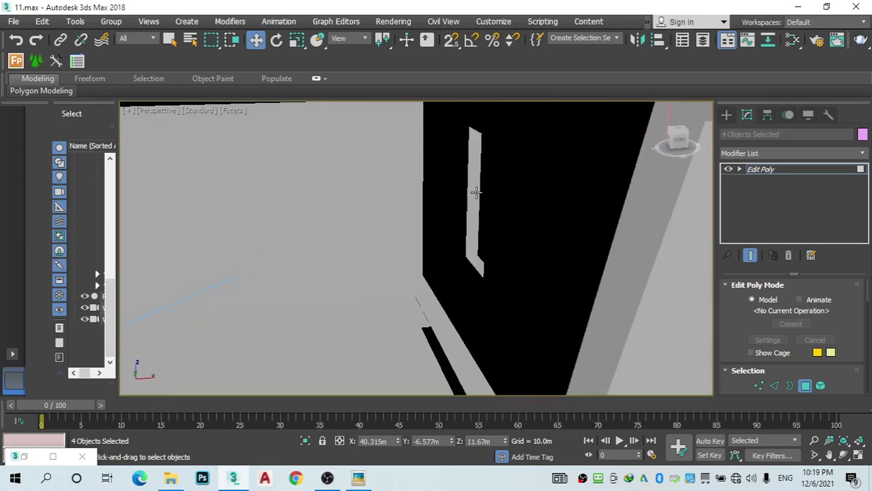
scroll(564, 185, "down", 5)
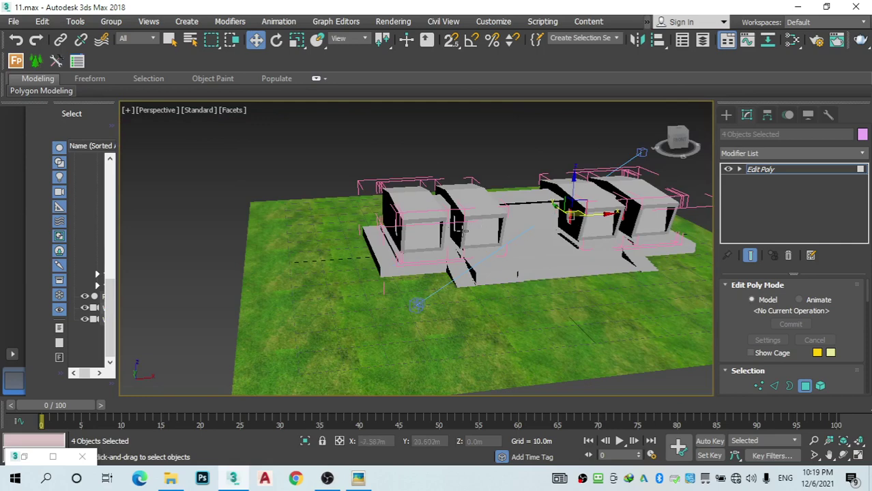
scroll(439, 199, "up", 5)
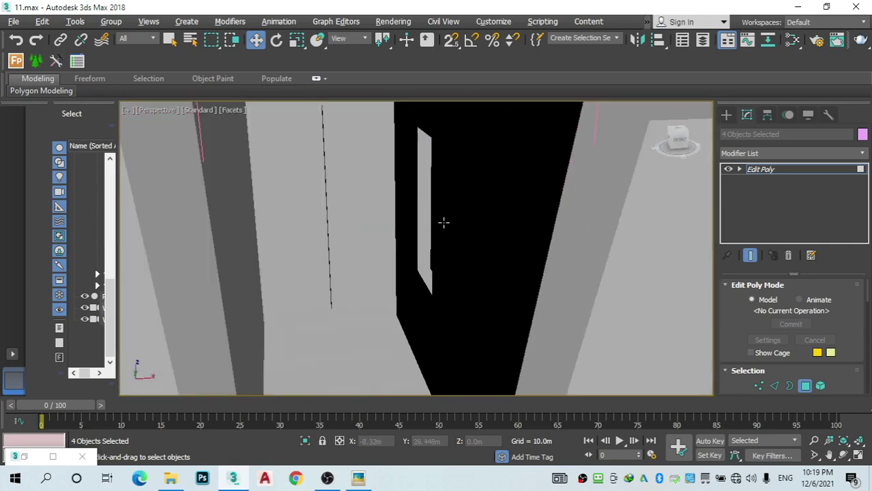
middle_click_drag(443, 222, 453, 222, "alt")
left_click(490, 216)
scroll(607, 189, "down", 3)
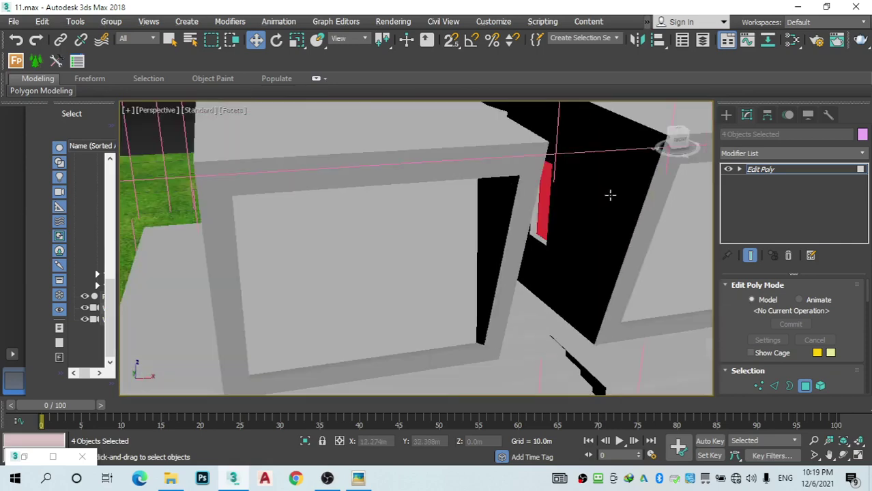
Step: Add the large front window panes of all four house modules to the polygon selection
scroll(585, 210, "down", 3)
scroll(430, 227, "up", 3)
scroll(429, 228, "up", 3)
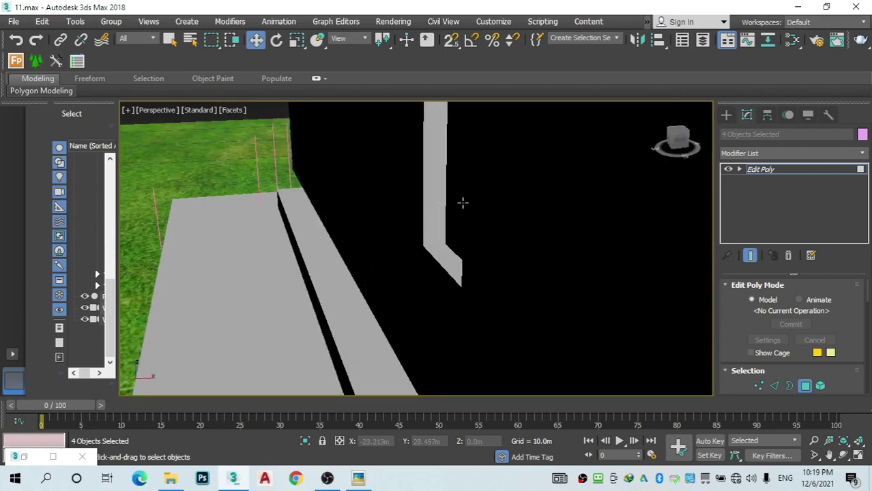
scroll(462, 203, "down", 5)
left_click(544, 228, "ctrl")
scroll(544, 227, "down", 5)
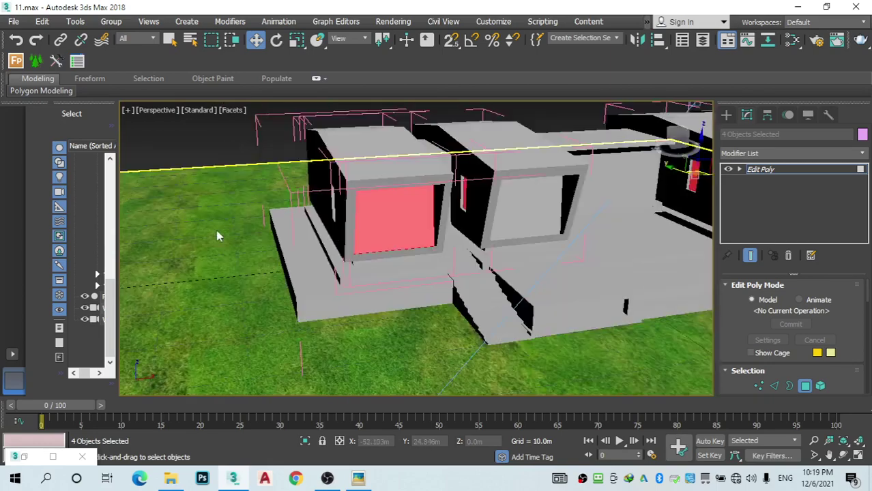
scroll(414, 209, "up", 5)
scroll(356, 215, "down", 4)
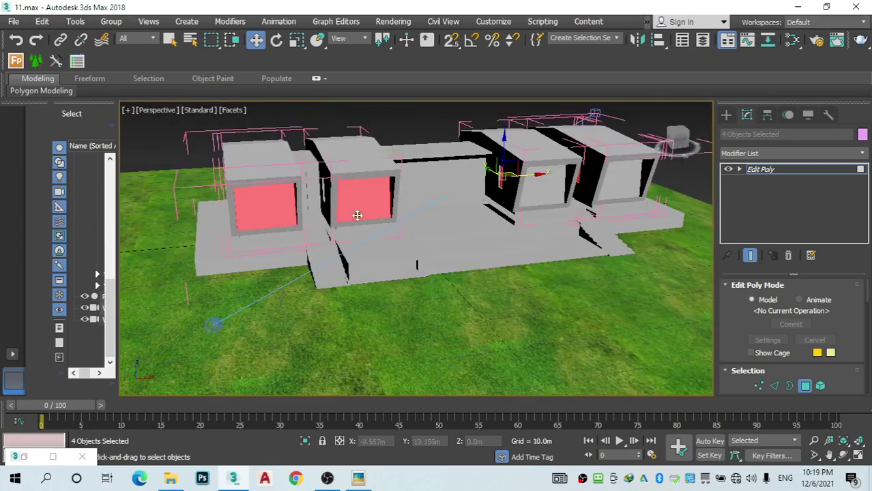
left_click(546, 191, "ctrl")
left_click(611, 183, "ctrl")
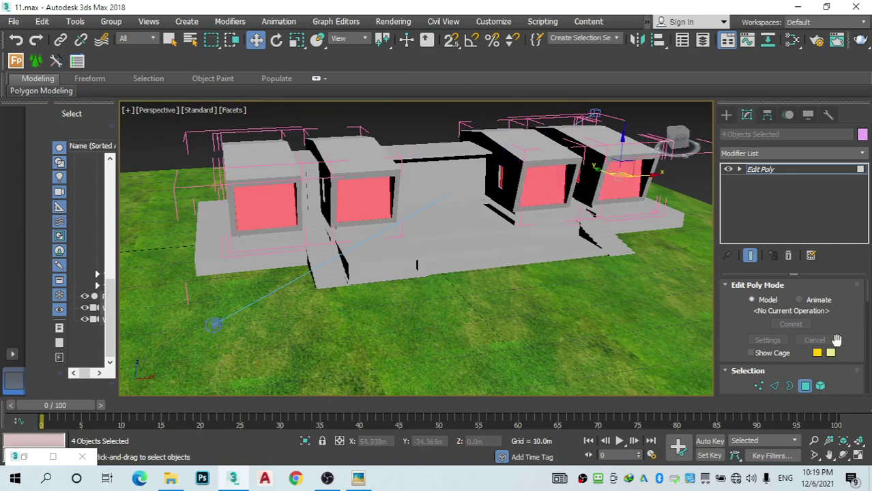
Step: Detach the selected window pane polygons from the four house modules and leave polygon level
scroll(836, 340, "down", 10)
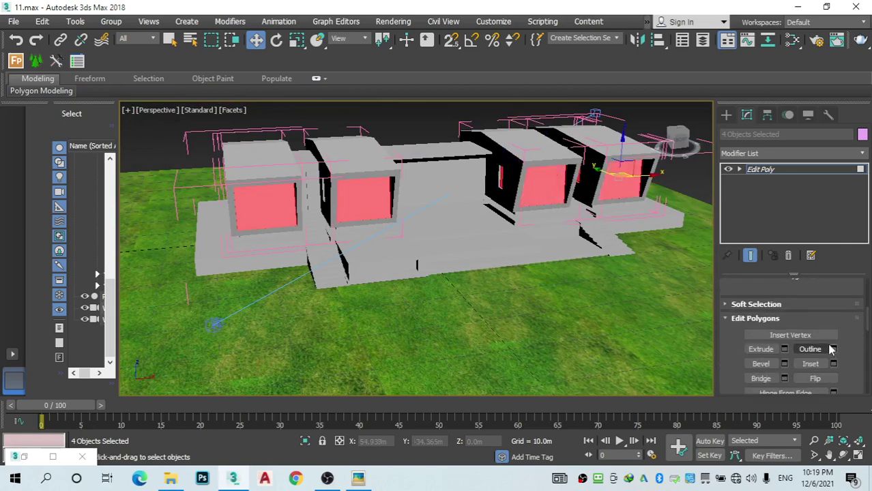
scroll(830, 348, "down", 8)
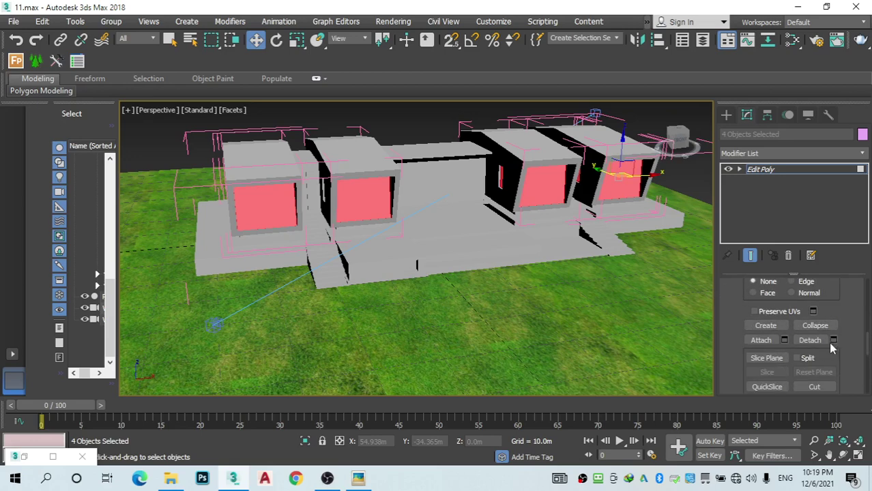
left_click(811, 341)
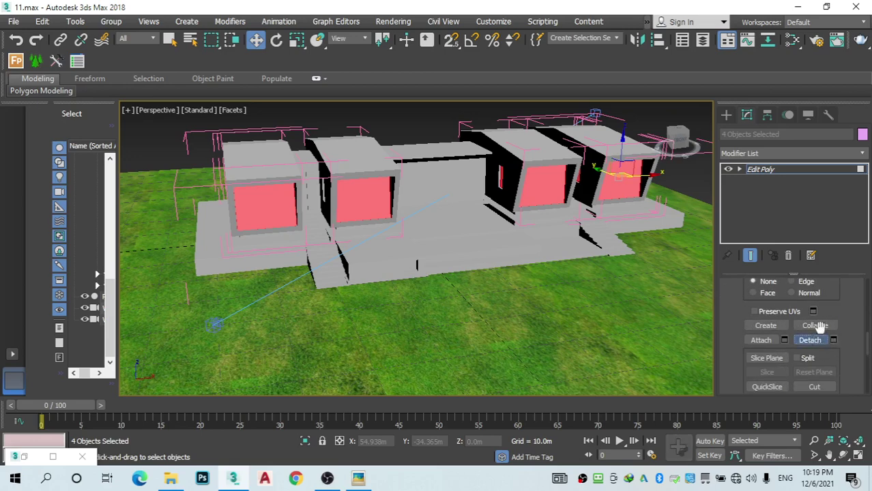
left_click(800, 171)
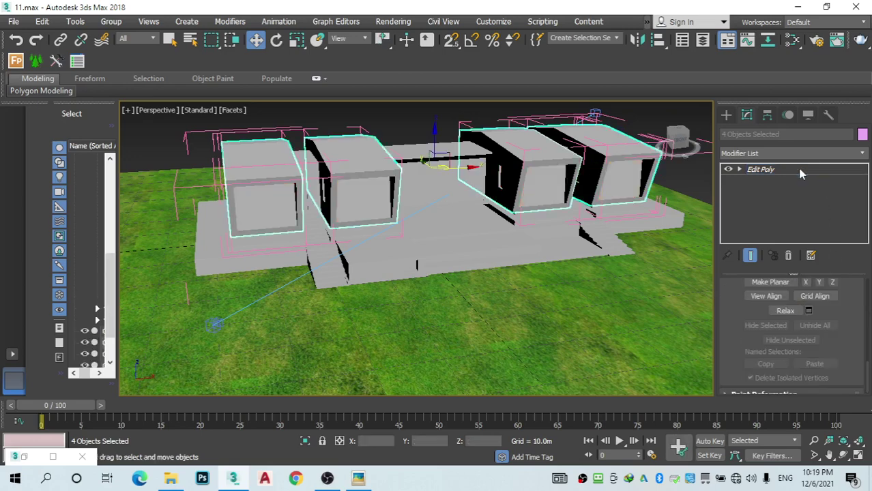
Step: Select the detached window pane objects of all four house modules and combine them into one group
left_click(536, 182)
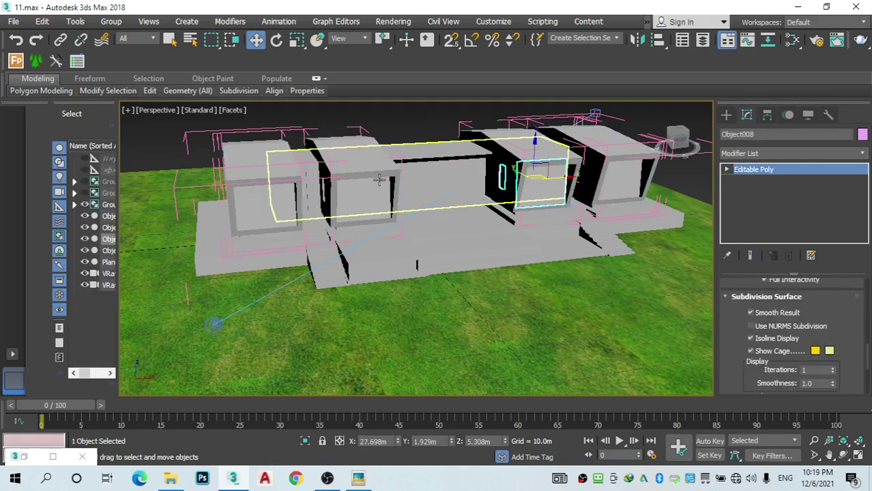
left_click(629, 187, "ctrl")
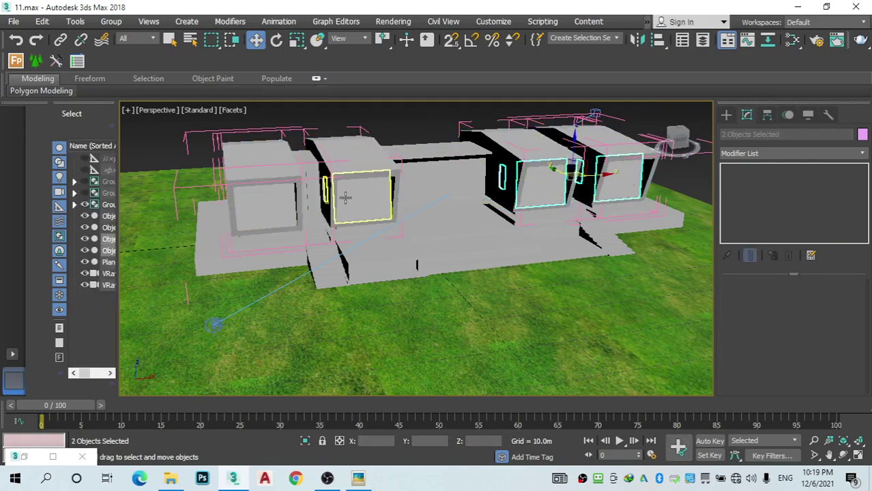
left_click(344, 195, "ctrl")
scroll(330, 210, "down", 2)
middle_click_drag(326, 211, 341, 217, "alt")
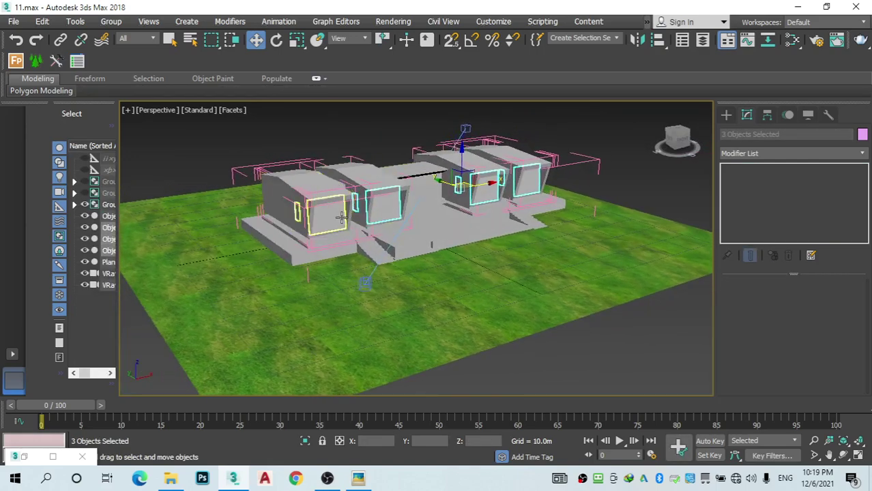
left_click(341, 218, "ctrl")
left_click(115, 23)
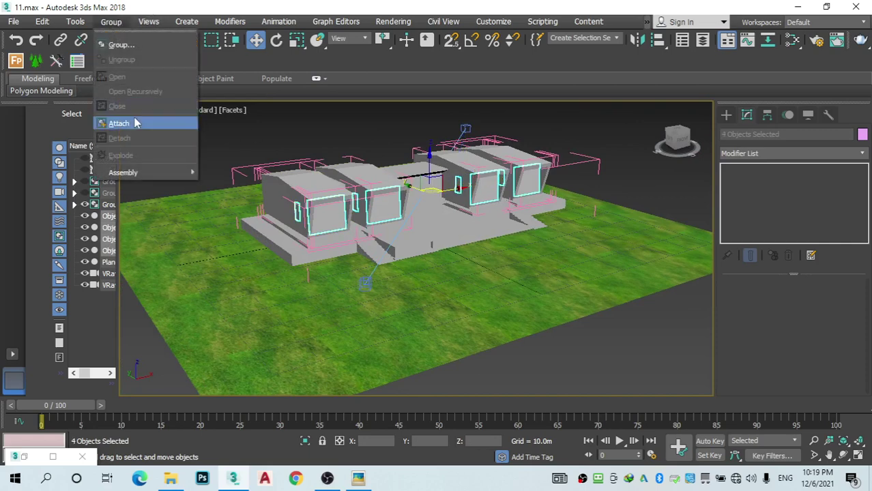
left_click(143, 45)
left_click(461, 263)
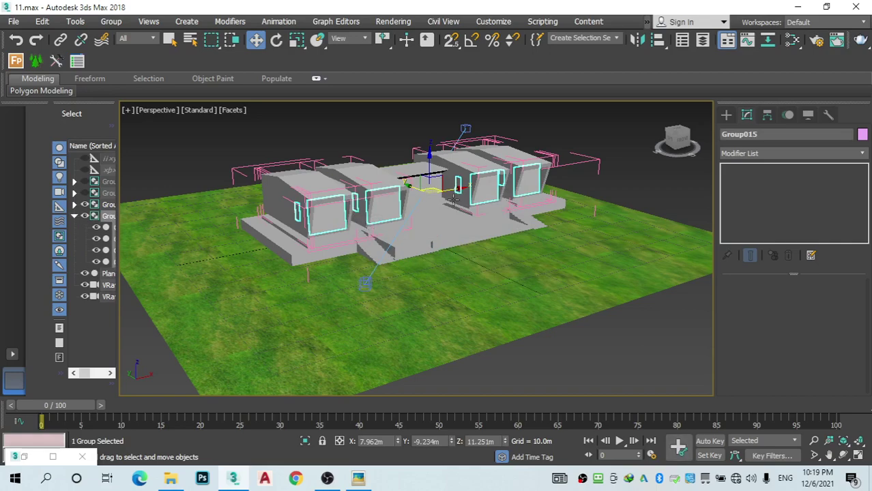
Step: Assign the dark reflective glass VRayMtl, Material #31, to the window pane group and enable its shaded viewport display
left_click(791, 40)
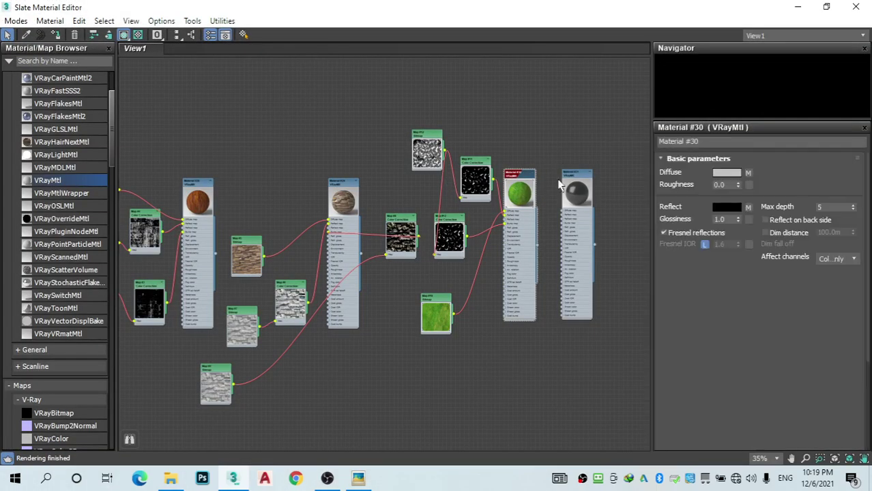
double_click(577, 178)
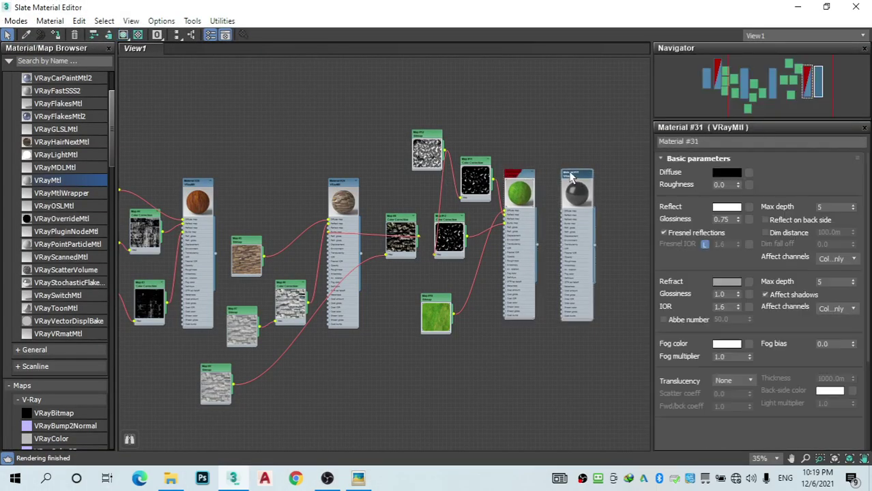
scroll(578, 178, "up", 5)
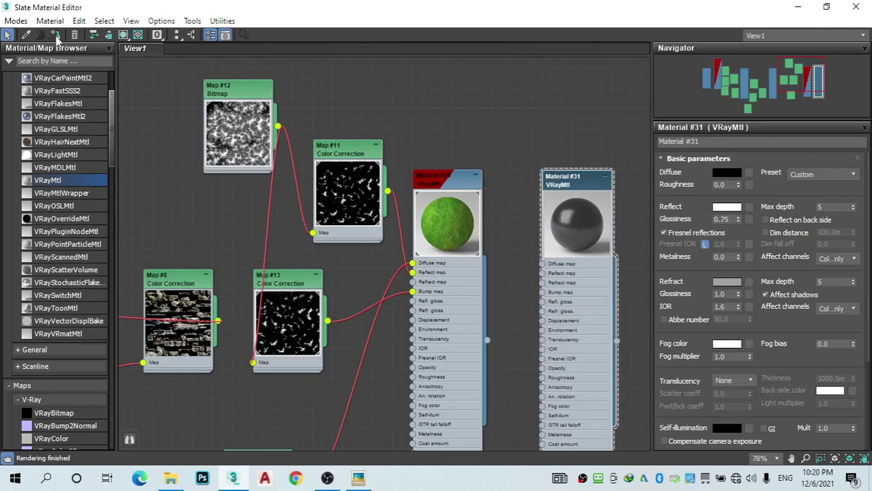
left_click(124, 36)
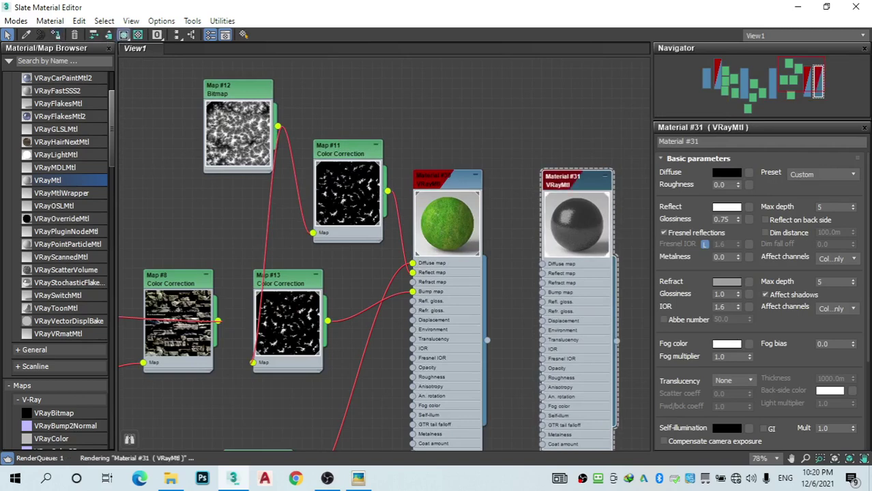
left_click(797, 7)
scroll(343, 219, "up", 5)
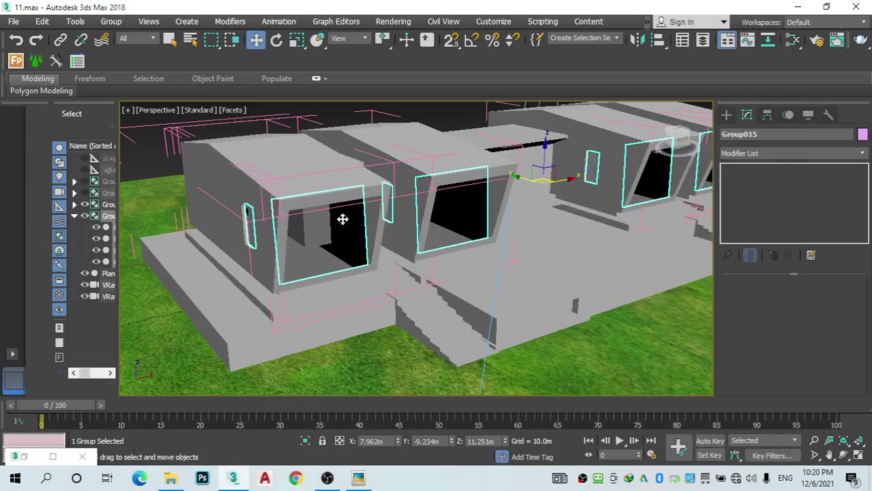
mouse_move(403, 234)
middle_mouse_down("alt")
mouse_move(379, 220)
mouse_move(370, 230)
mouse_move(382, 238)
mouse_move(399, 231)
middle_mouse_up("alt")
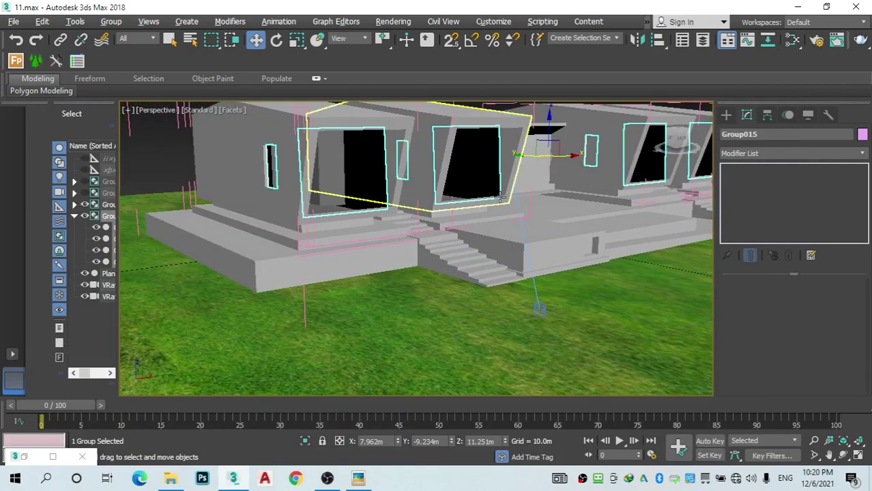
Step: At polygon level, select the wide front face of the central block connecting the house modules
scroll(460, 211, "up", 4)
left_click(431, 182)
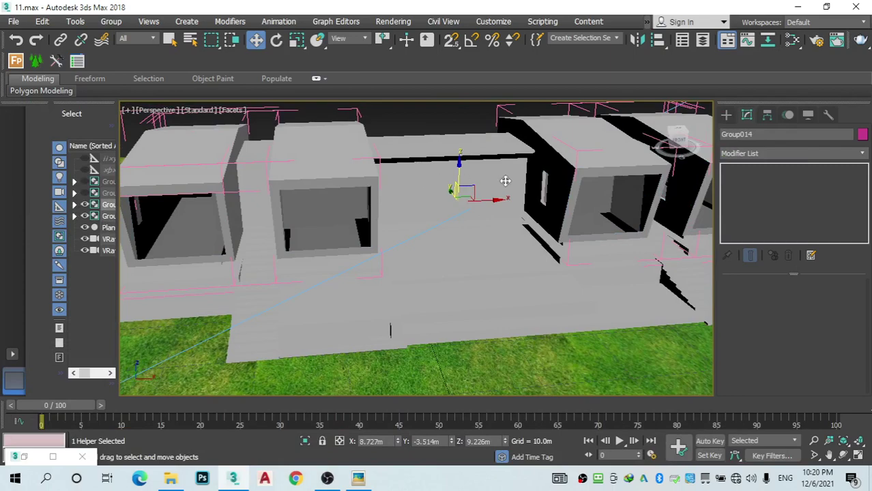
scroll(505, 181, "down", 3)
middle_click_drag(491, 190, 570, 183, "alt")
left_click(570, 182)
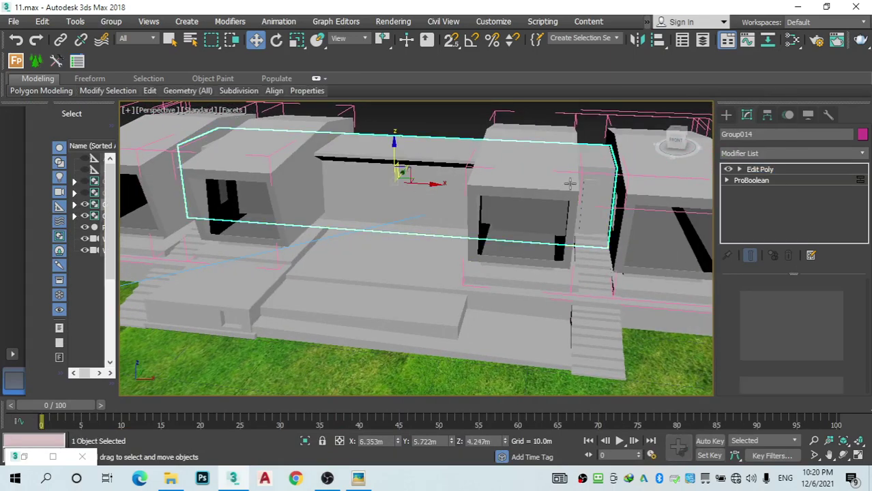
left_click(803, 386)
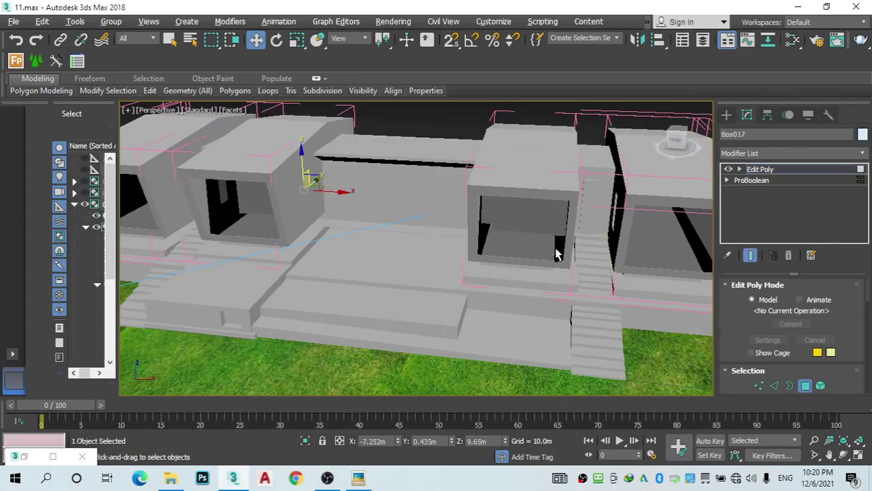
mouse_move(554, 249)
middle_mouse_down("alt")
mouse_move(533, 232)
mouse_move(550, 244)
middle_mouse_up("alt")
left_click(446, 172)
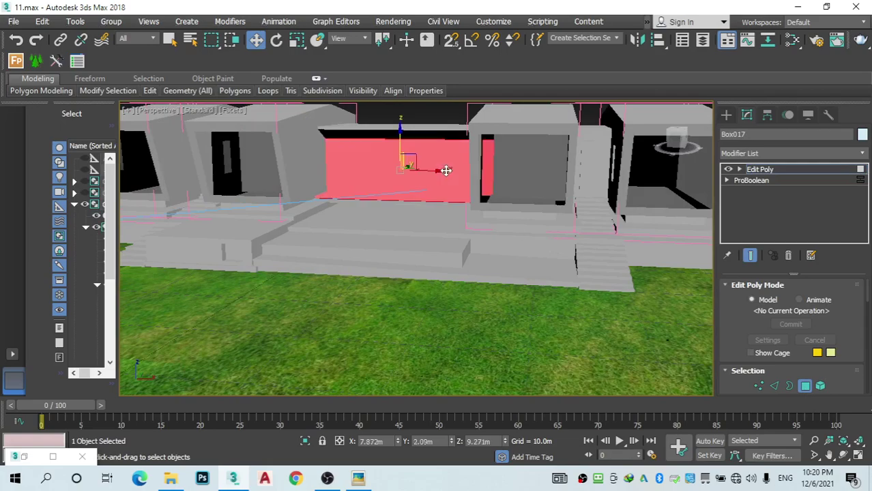
mouse_move(446, 171)
middle_mouse_down("alt")
mouse_move(443, 189)
mouse_move(458, 183)
middle_mouse_up("alt")
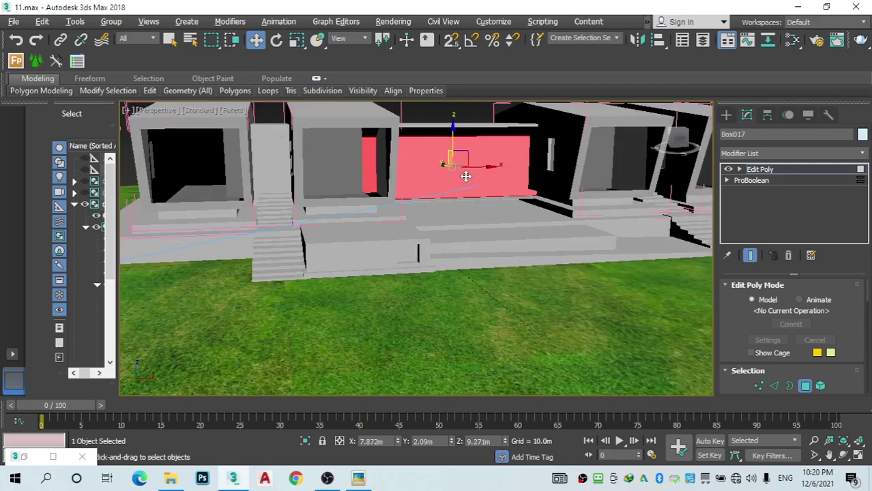
mouse_move(465, 177)
middle_mouse_down("alt")
mouse_move(486, 174)
mouse_move(473, 176)
middle_mouse_up("alt")
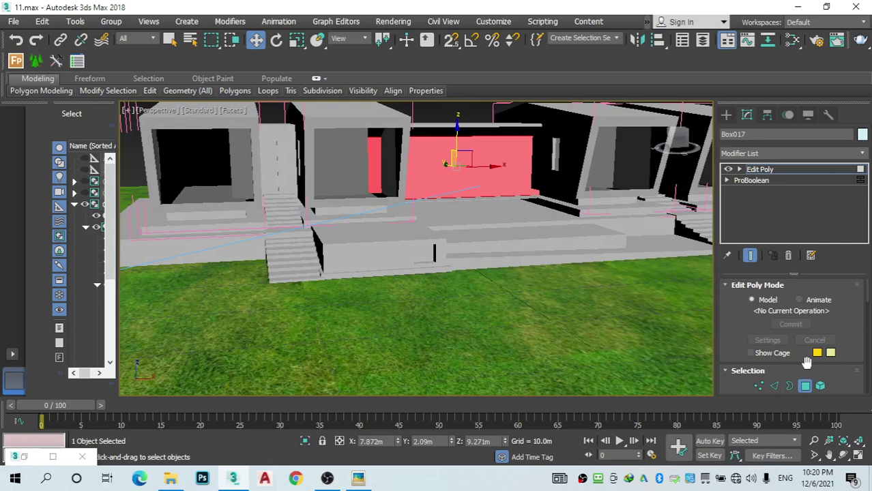
Step: Detach the central block's front face, leave polygon level and select the detached face as its own object
scroll(806, 362, "down", 10)
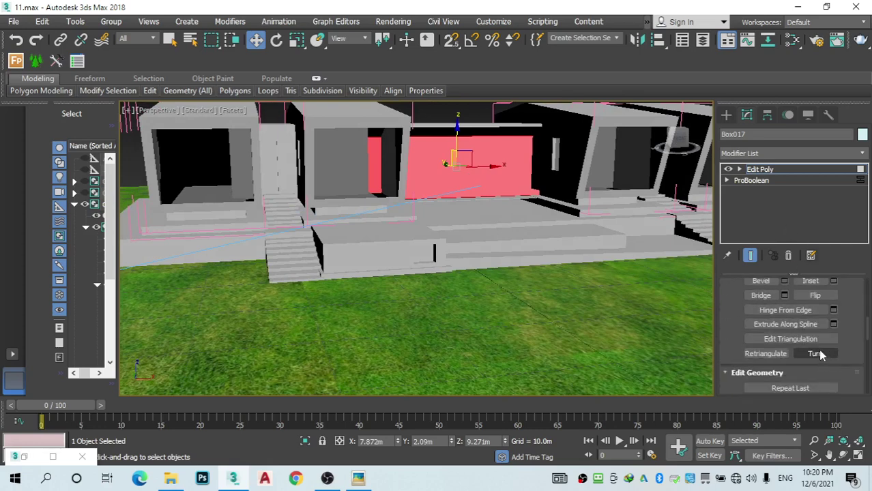
scroll(820, 355, "down", 4)
left_click(809, 373)
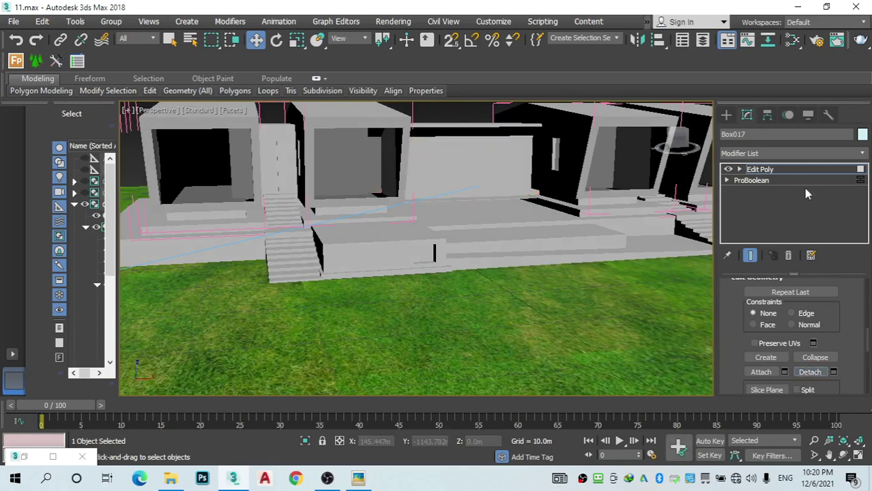
left_click(790, 171)
left_click(477, 167)
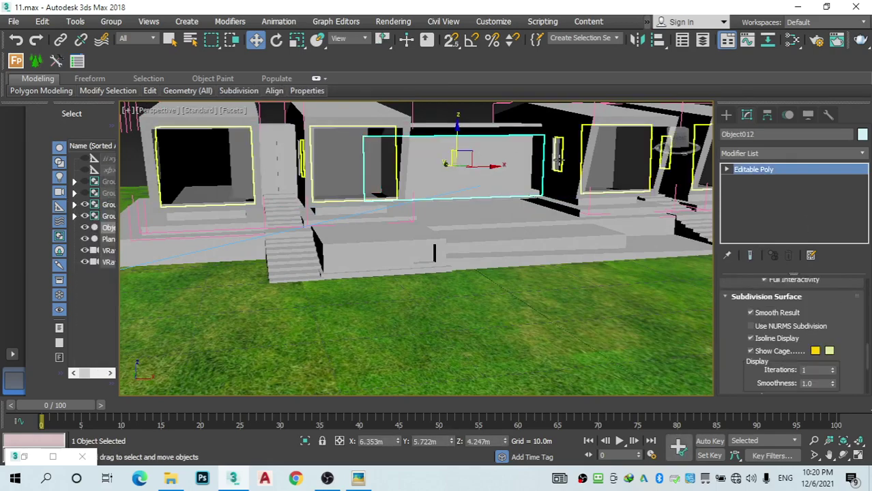
Step: Assign the glass VRayMtl, Material #31, to the detached front face of the central block
left_click(789, 41)
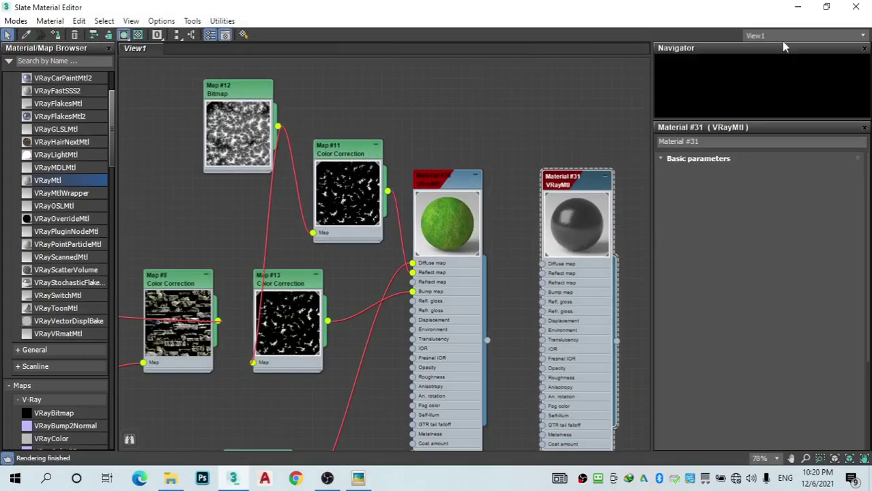
scroll(364, 142, "down", 4)
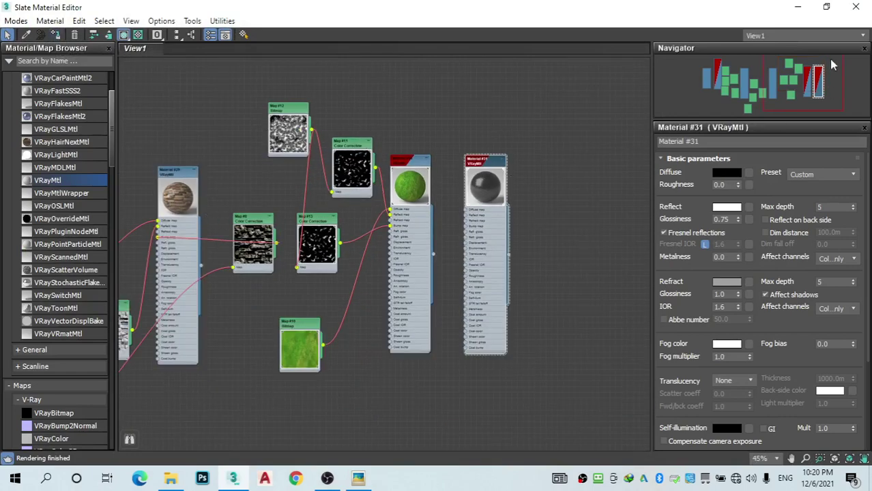
left_click(803, 11)
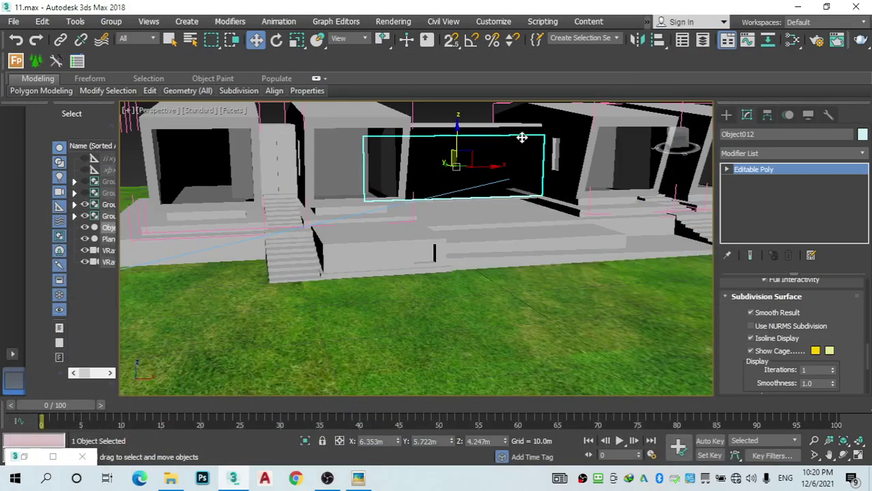
middle_click_drag(521, 138, 450, 169, "alt")
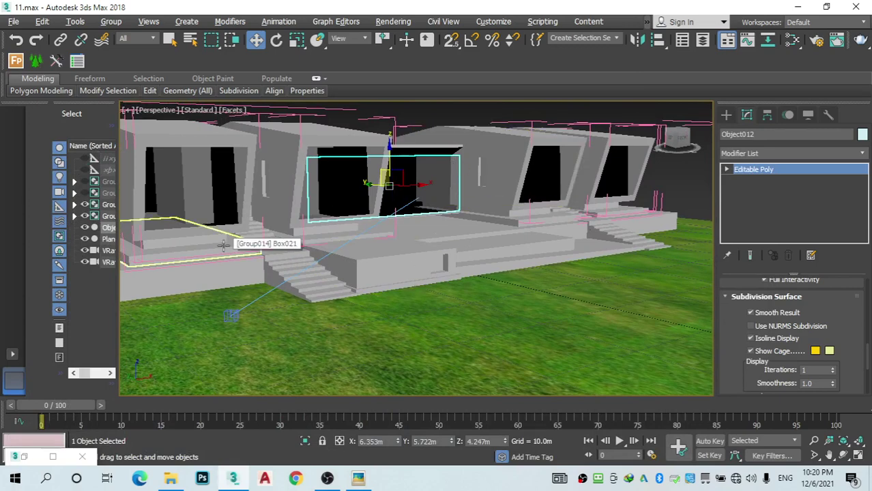
Step: Examine the house reference photo in the image viewer to compare the base, stairs and terrace finishes with the model
left_click(357, 477)
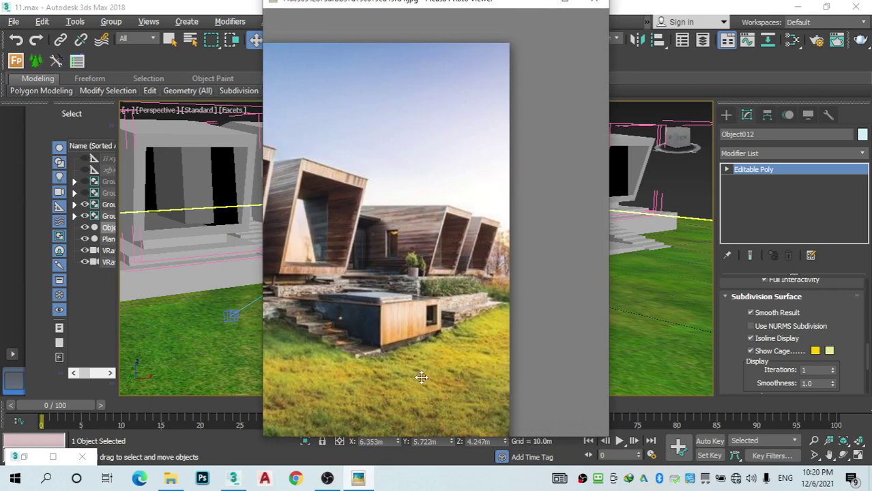
scroll(426, 315, "down", 4)
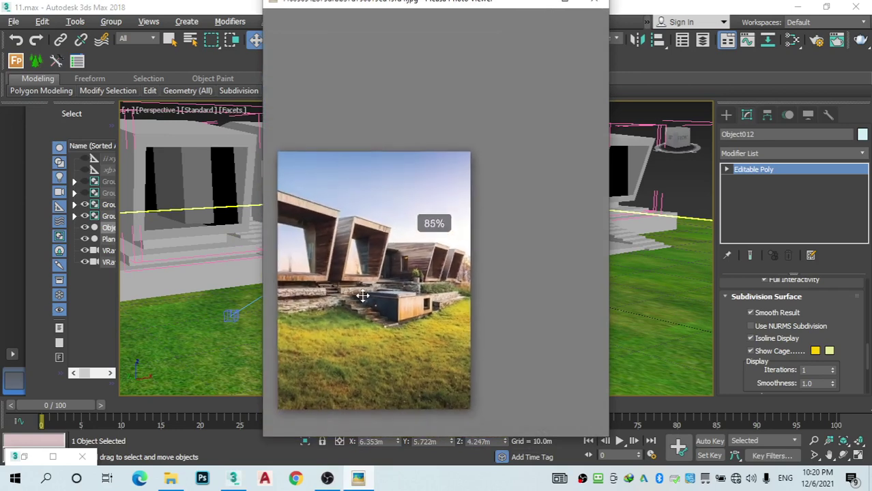
scroll(308, 291, "up", 3)
scroll(308, 291, "up", 3)
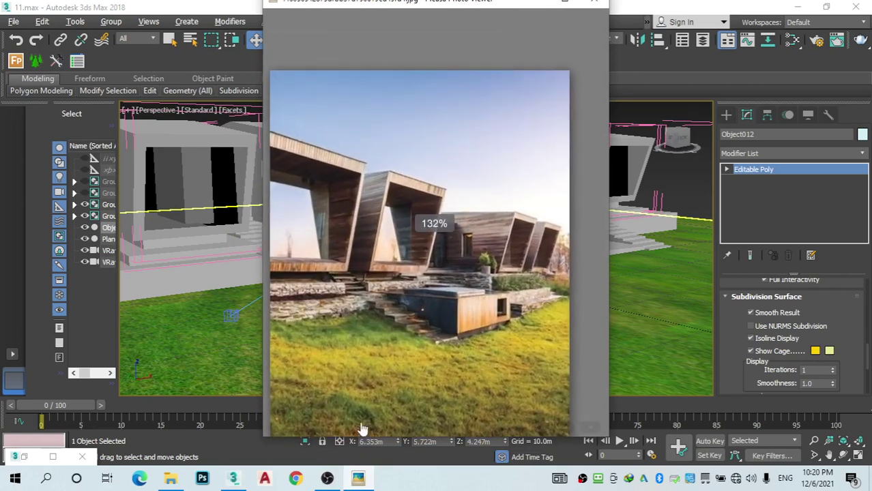
left_click(230, 331)
scroll(168, 260, "up", 3)
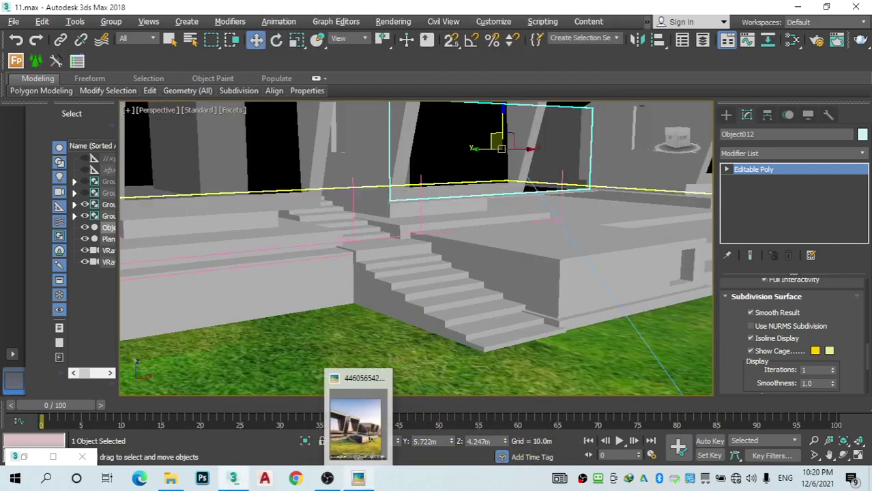
left_click(358, 478)
left_click(358, 478)
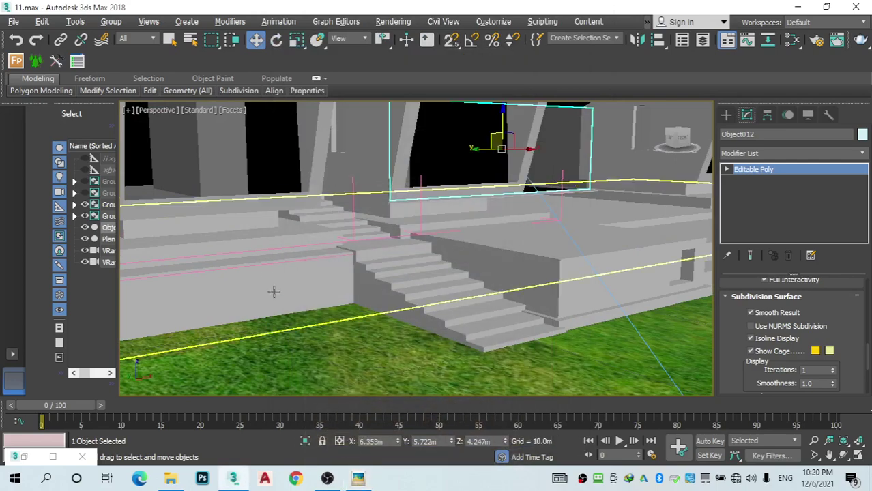
Step: Select the front staircase together with the base slabs beneath the adjoining house modules and the low terrace block beside the stairs
left_click(356, 270)
left_click(396, 266, "ctrl")
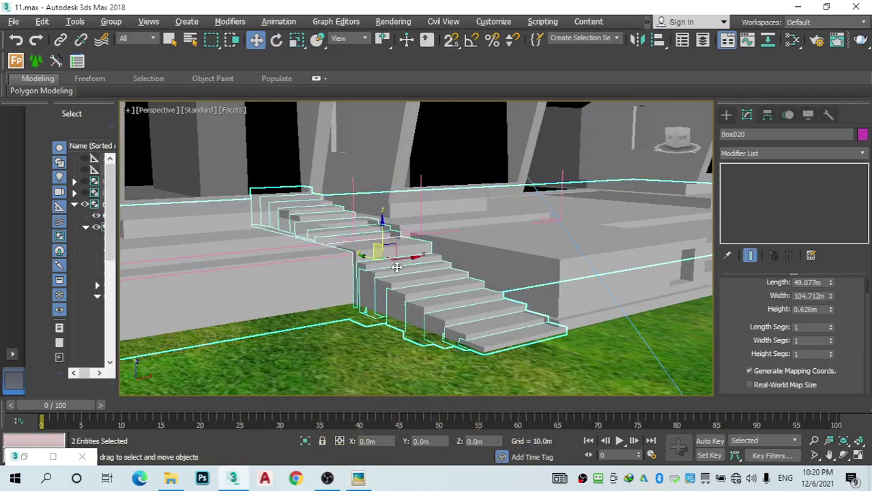
left_click(297, 245, "ctrl")
scroll(247, 243, "down", 5)
middle_click_drag(247, 243, 368, 249, "alt")
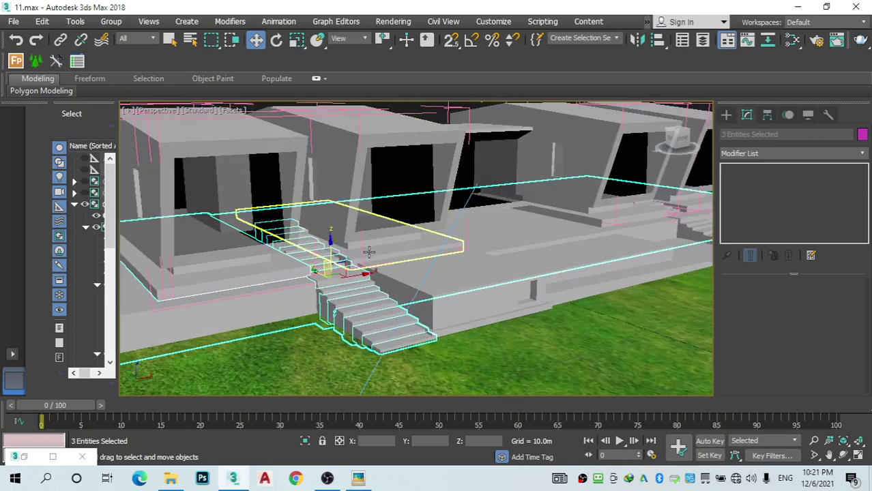
left_click(368, 248, "ctrl")
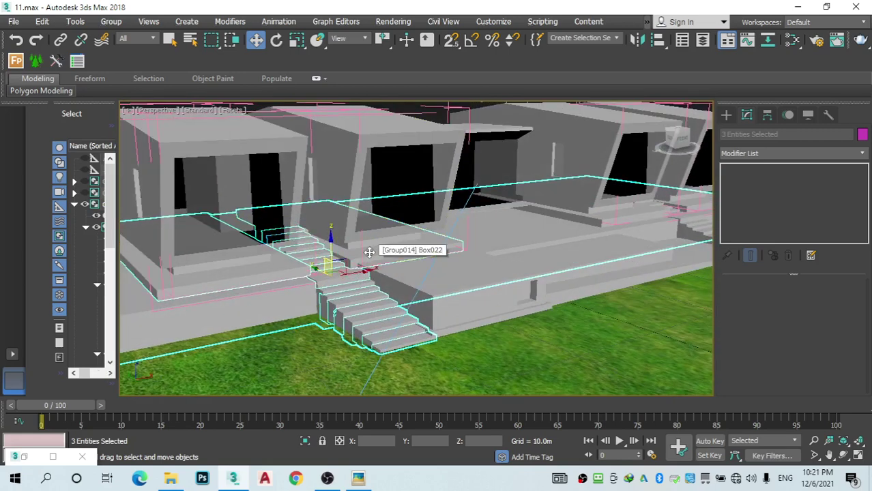
left_click(519, 248, "ctrl")
left_click(512, 240, "ctrl")
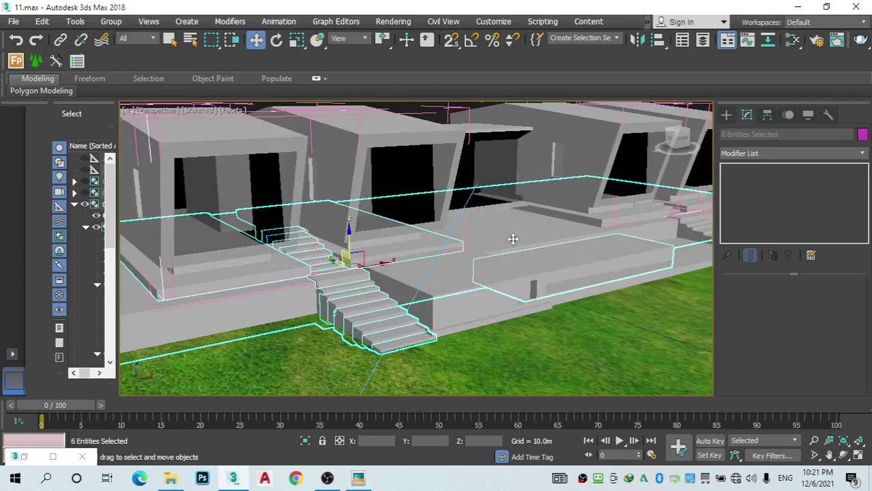
left_click(514, 232, "alt")
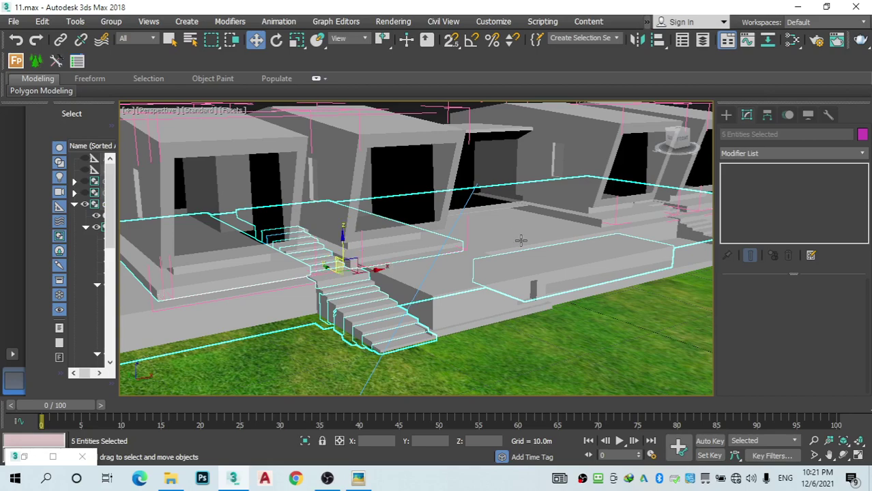
Step: Add the opposite module's base slabs, the front terrace and the second staircase to the selection
middle_click_drag(520, 240, 538, 244, "alt")
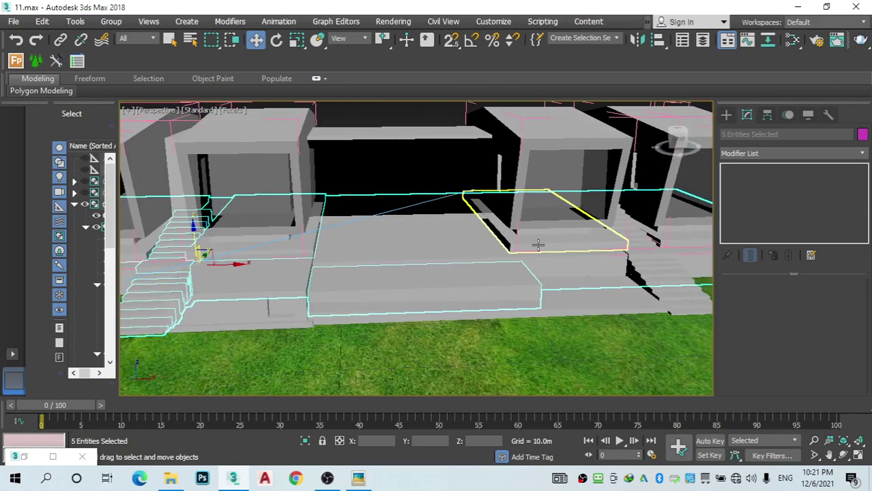
left_click(538, 245, "ctrl")
left_click(562, 265, "ctrl")
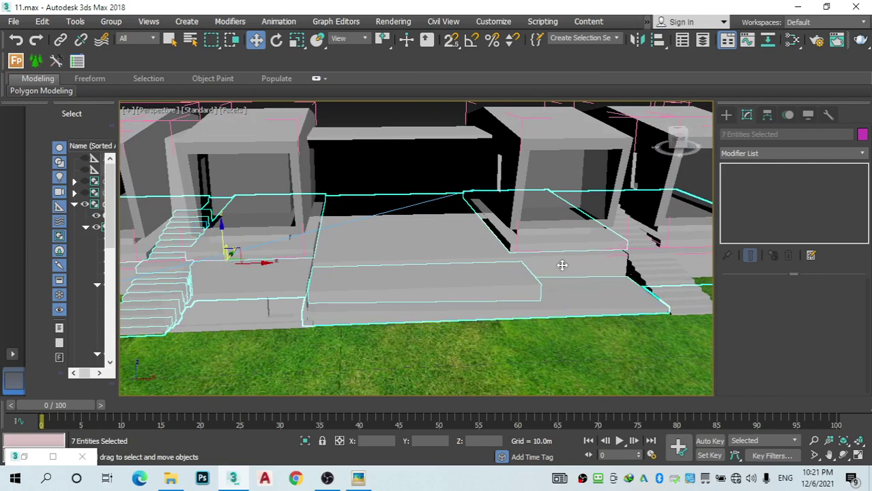
middle_click_drag(550, 264, 418, 286)
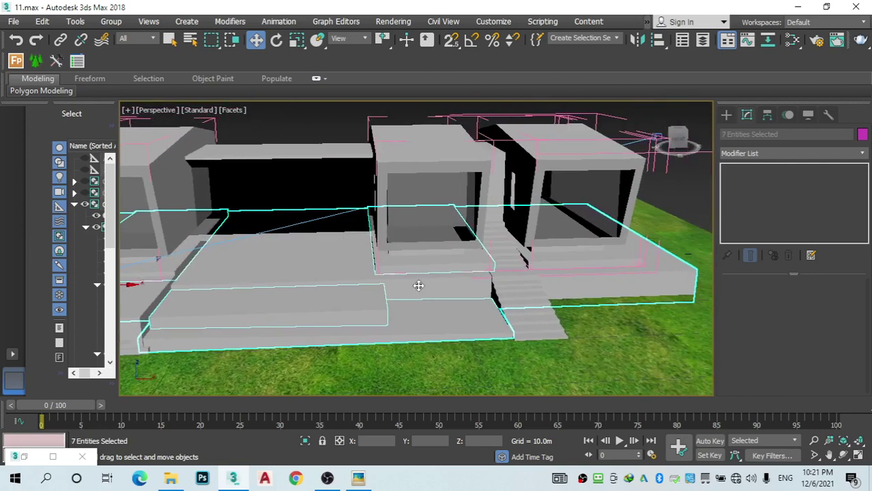
left_click(601, 265, "ctrl")
left_click(503, 292, "ctrl")
key("z")
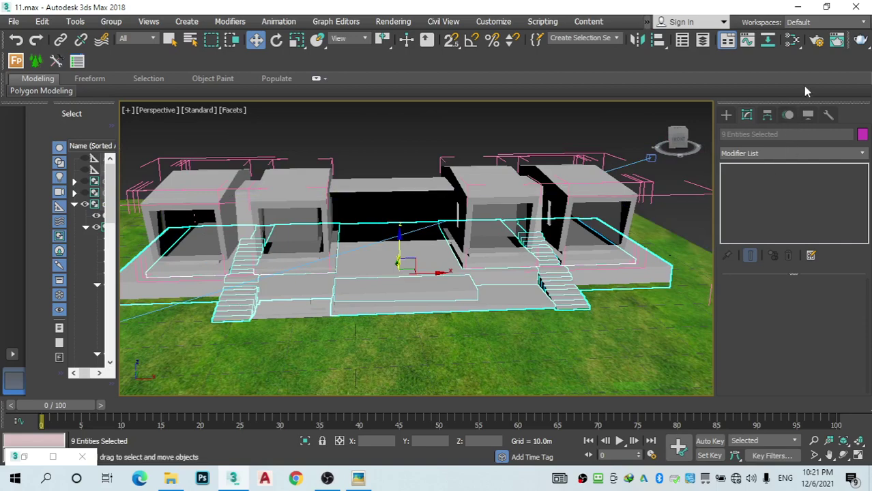
Step: Assign the stone VRayMtl, Material #29, to the selected base, terrace and stairs
left_click(789, 41)
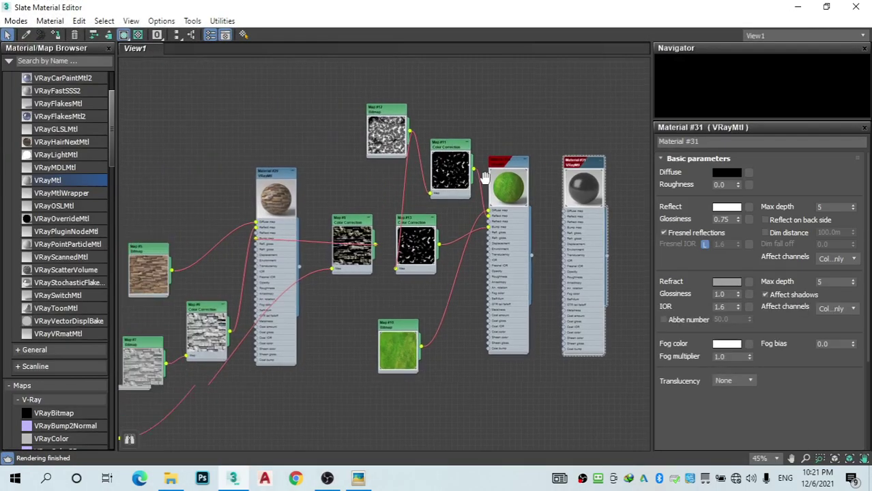
scroll(501, 189, "up", 2)
left_click(471, 172)
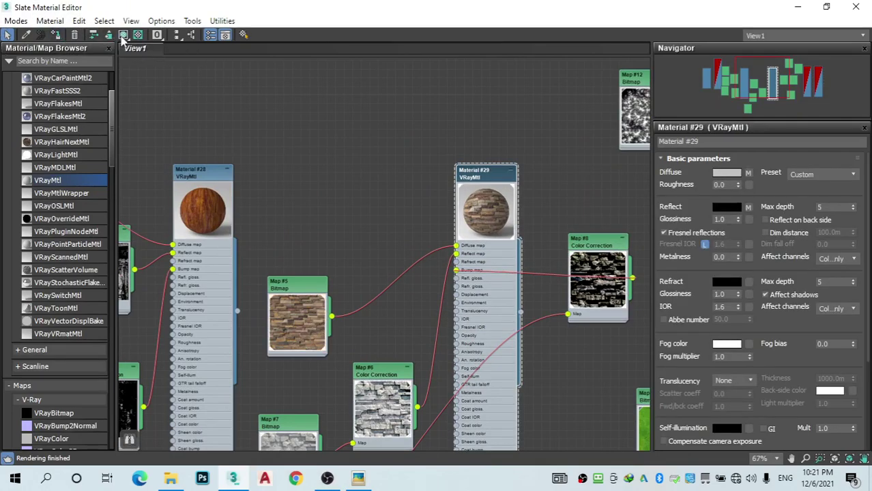
left_click(797, 7)
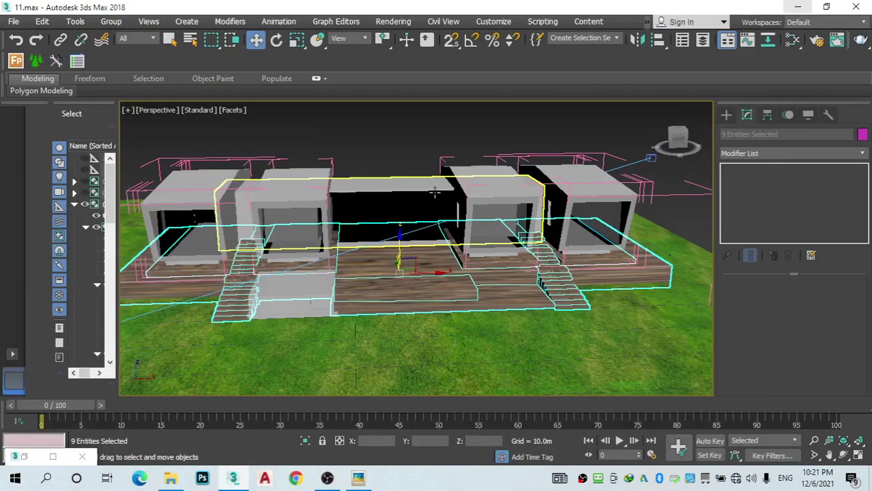
Step: Compare the stone finish on the stairs with the stairs and box base in the house reference photo
middle_click_drag(475, 210, 525, 292, "alt")
scroll(525, 292, "up", 6)
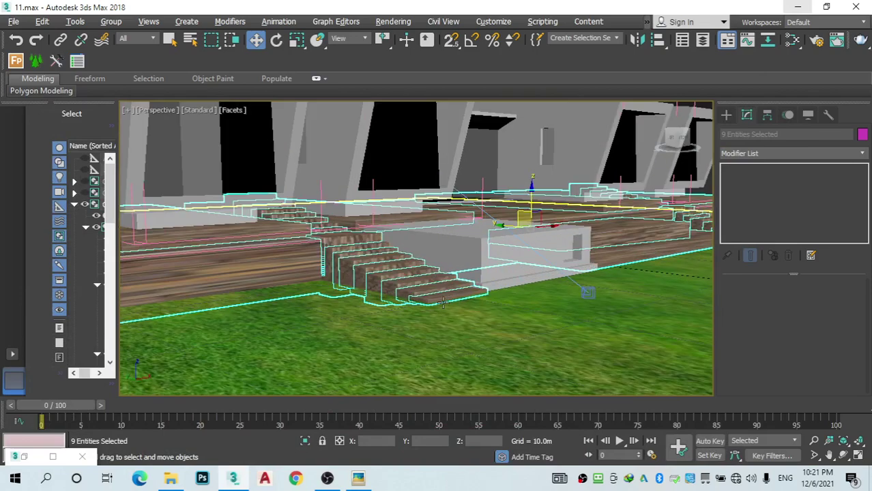
mouse_move(358, 478)
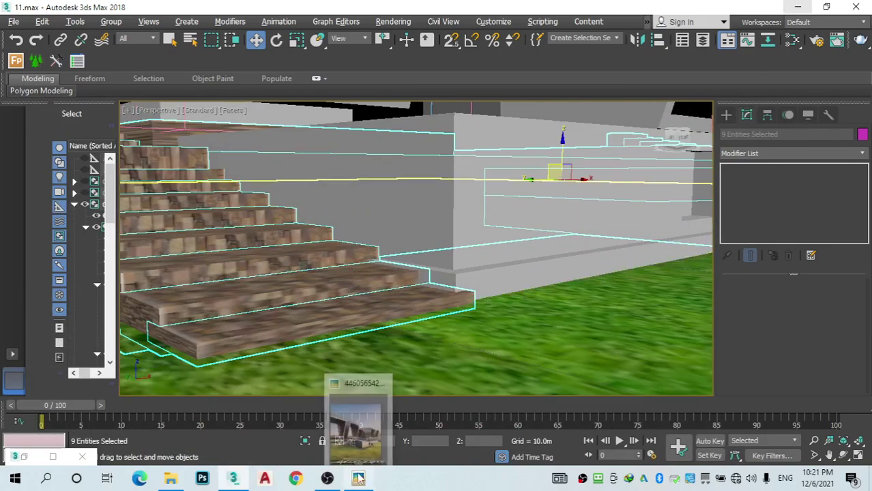
left_click(362, 416)
scroll(467, 337, "up", 6)
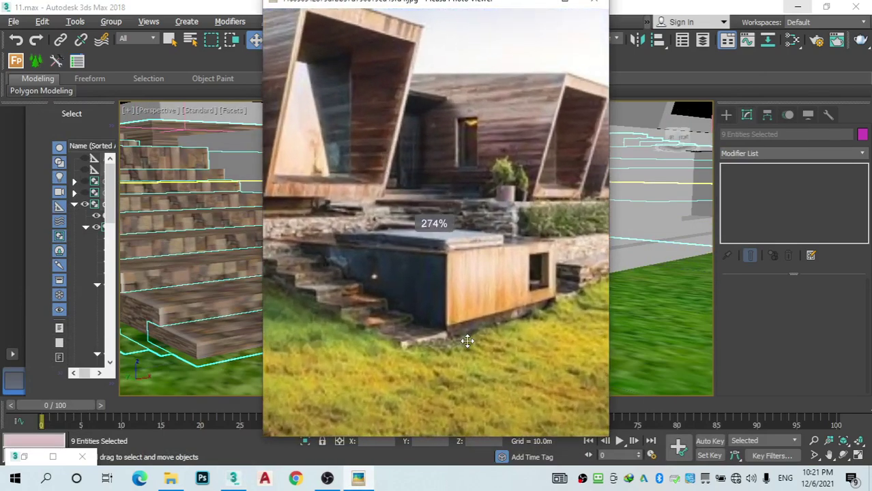
scroll(468, 333, "down", 4)
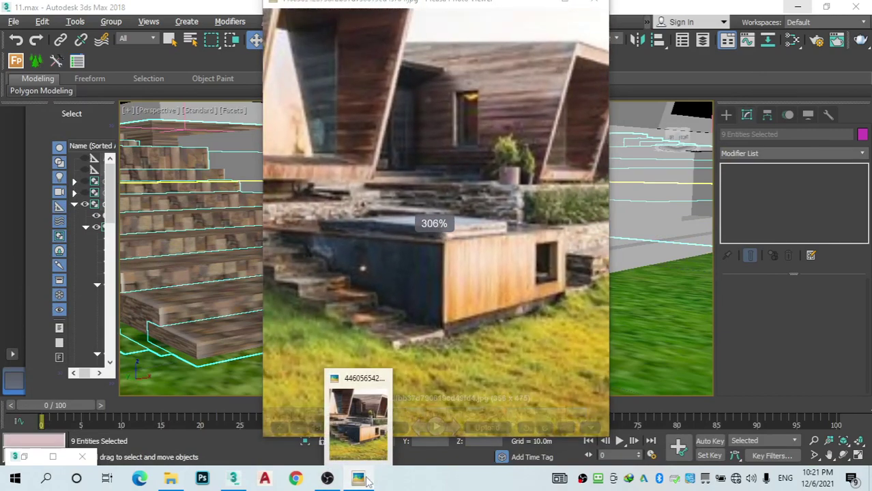
left_click(358, 478)
Step: Add the thin plinth under the box beside the stairs to the selection and assign the stone Material #29 to it
left_click(470, 277, "ctrl")
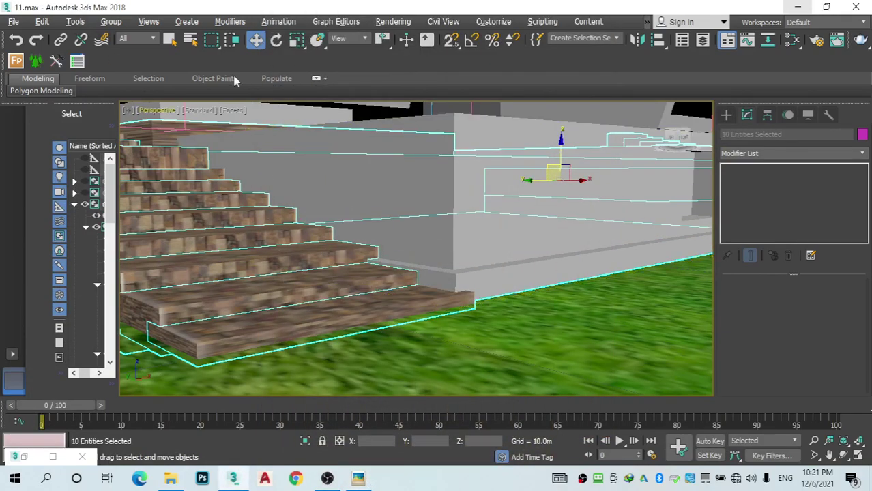
key("m")
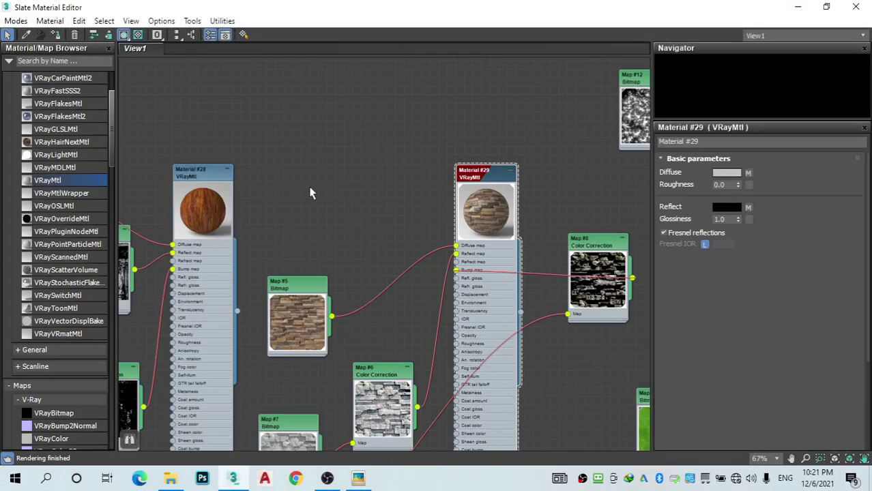
left_click(797, 7)
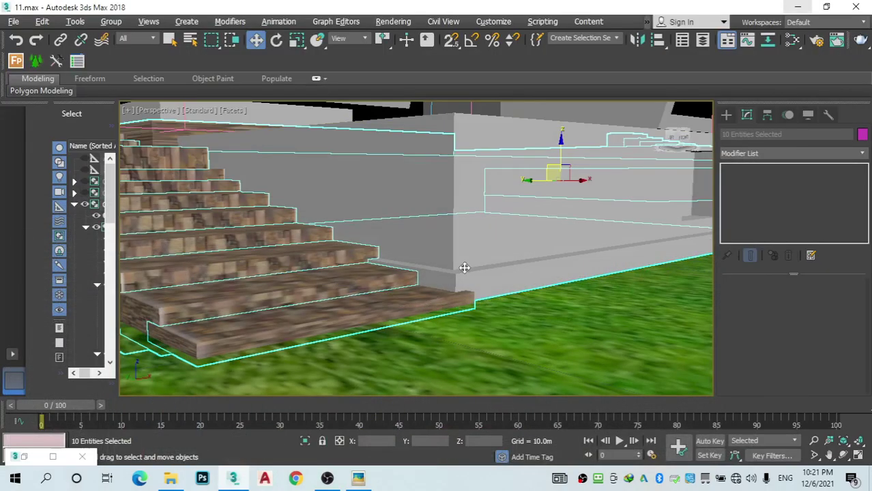
middle_click_drag(480, 265, 356, 226, "alt")
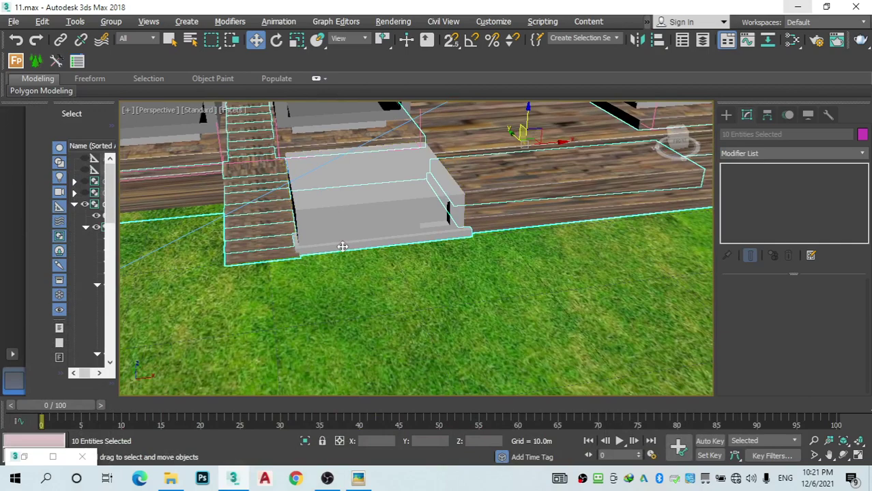
left_click(790, 40)
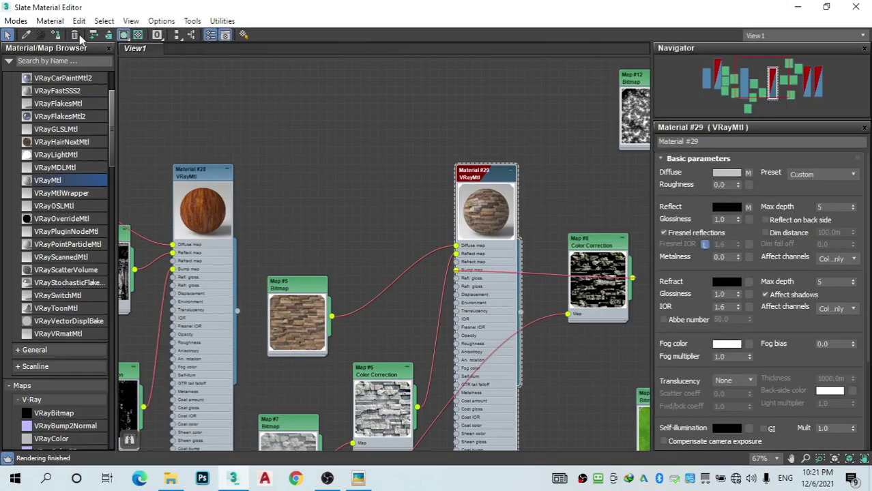
left_click(797, 6)
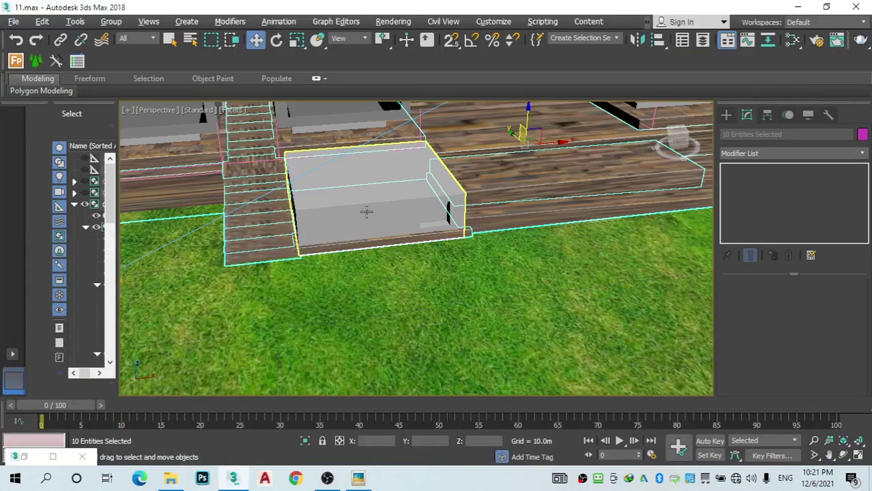
Step: Apply a UVW Map modifier with Box mapping to the selected stone base, terrace and stairs
scroll(319, 216, "up", 4)
scroll(419, 231, "down", 6)
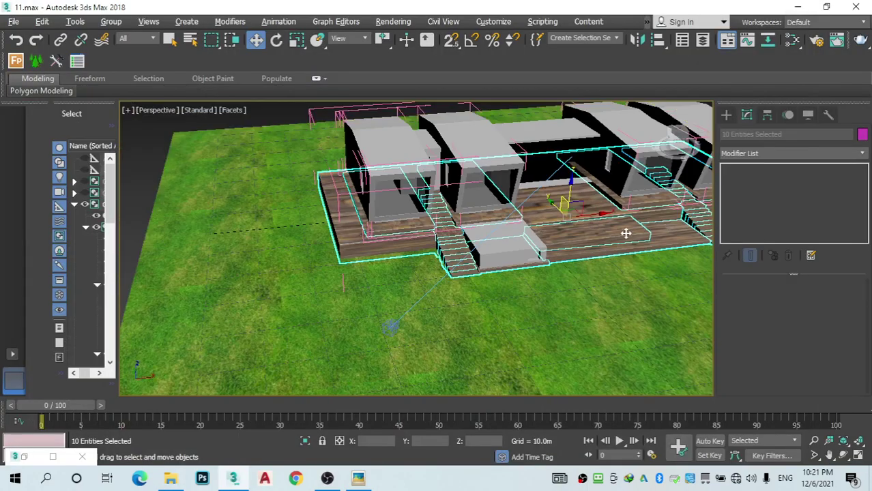
scroll(702, 276, "up", 3)
left_click(753, 154)
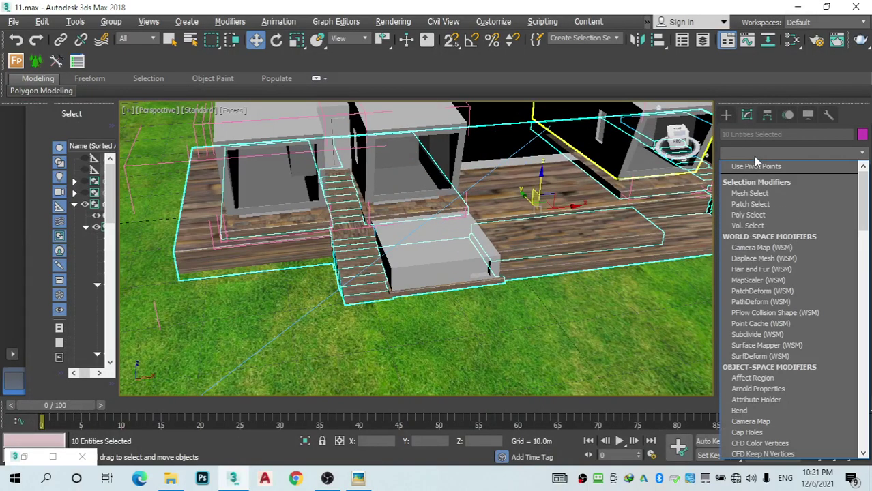
scroll(769, 256, "down", 15)
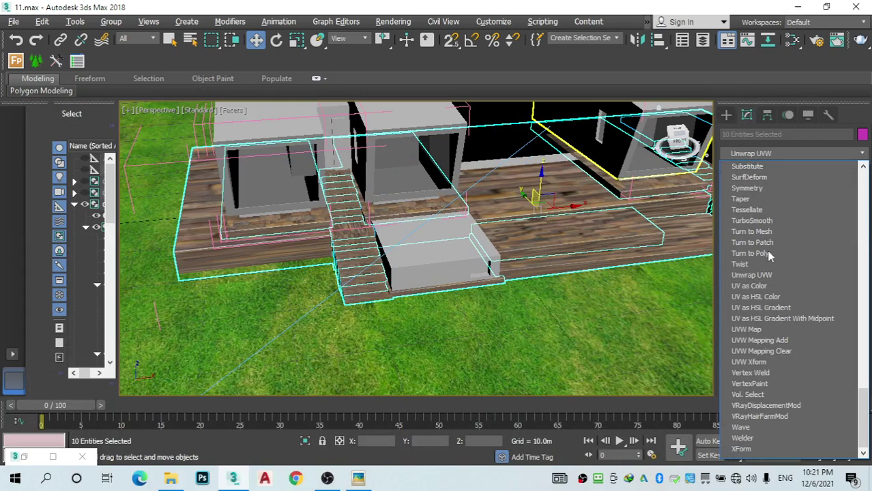
left_click(761, 329)
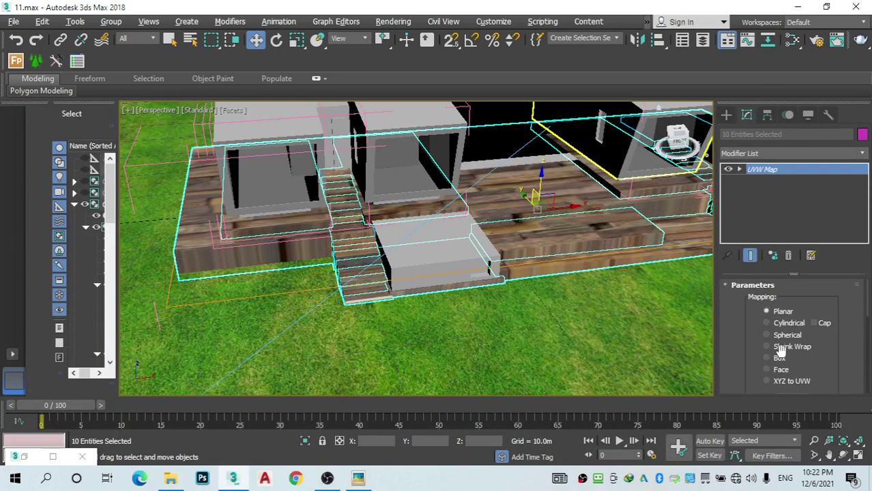
left_click(780, 358)
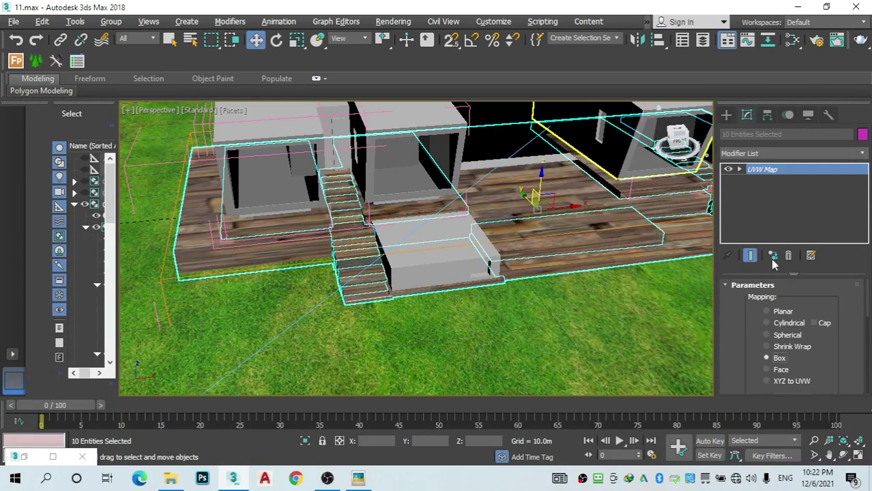
Step: Scale the UVW Map gizmo down uniformly twice, to about 48% and about 56%, to make the stone texture finer
left_click(742, 180)
left_click(739, 169)
left_click(762, 181)
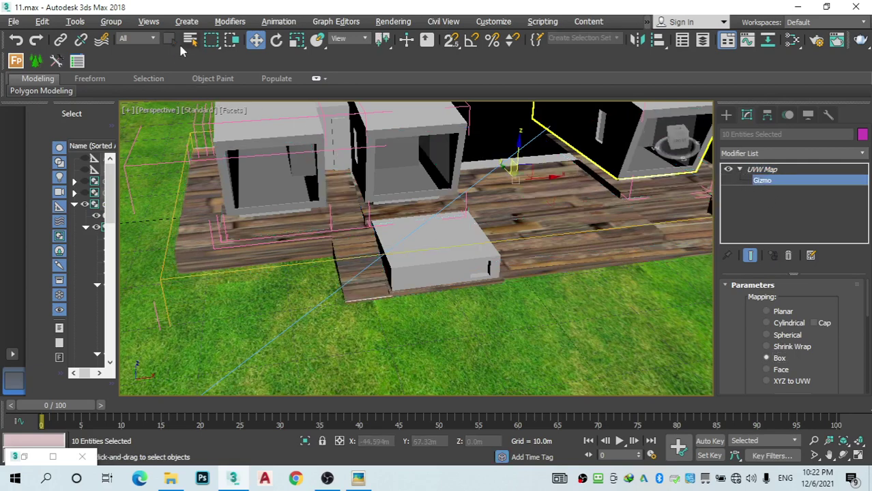
left_click(296, 40)
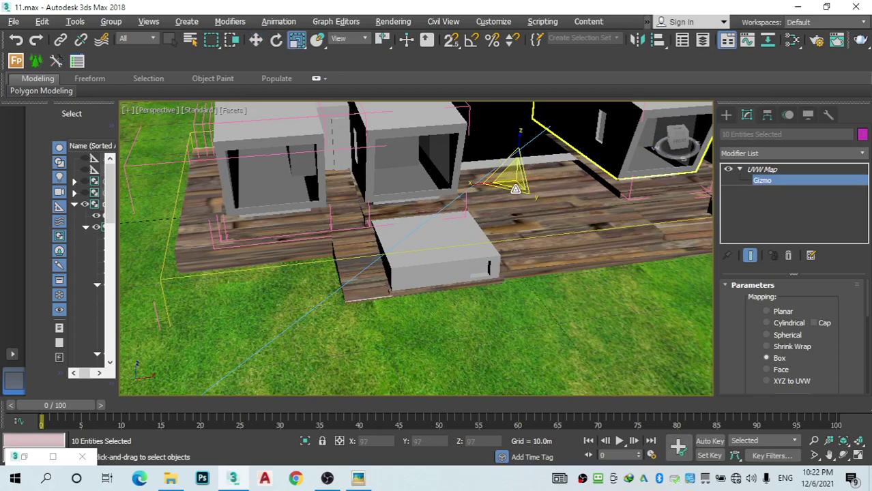
left_click_drag(515, 188, 536, 252)
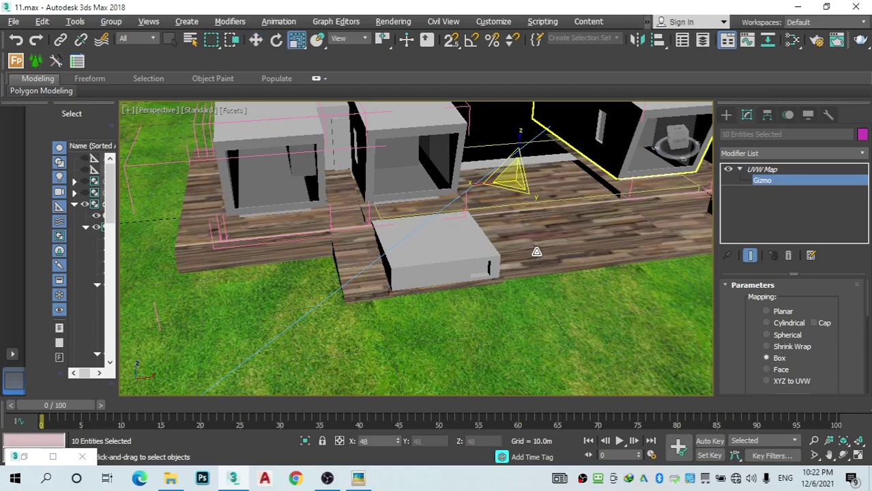
scroll(370, 303, "up", 5)
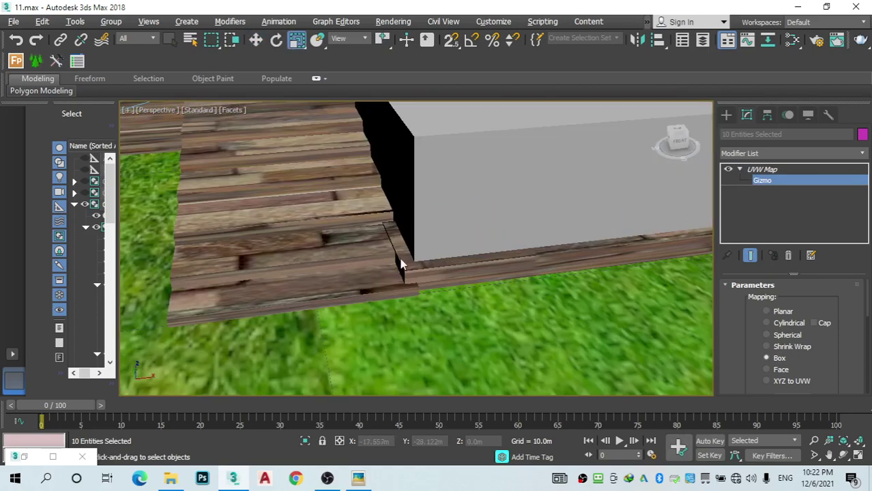
scroll(400, 258, "down", 6)
left_click_drag(519, 175, 725, 286)
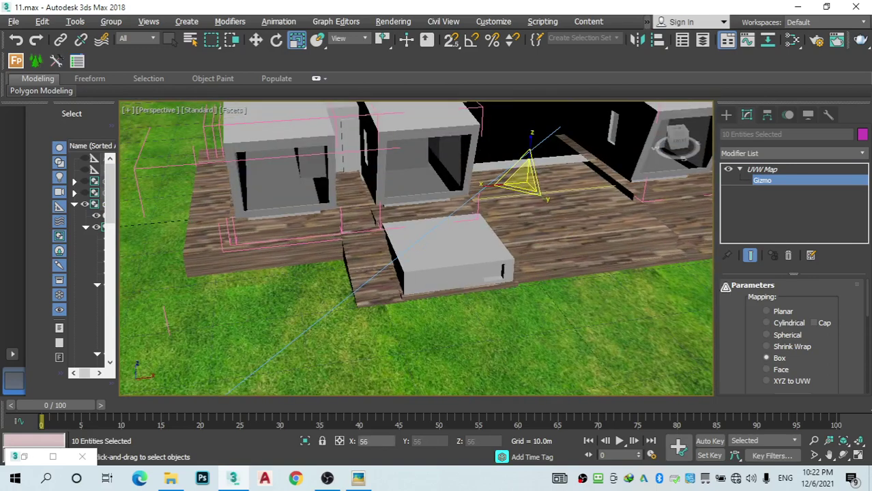
Step: Try the Planar, Spherical and Face mapping types on the stone texture and return to Box mapping
left_click(783, 322)
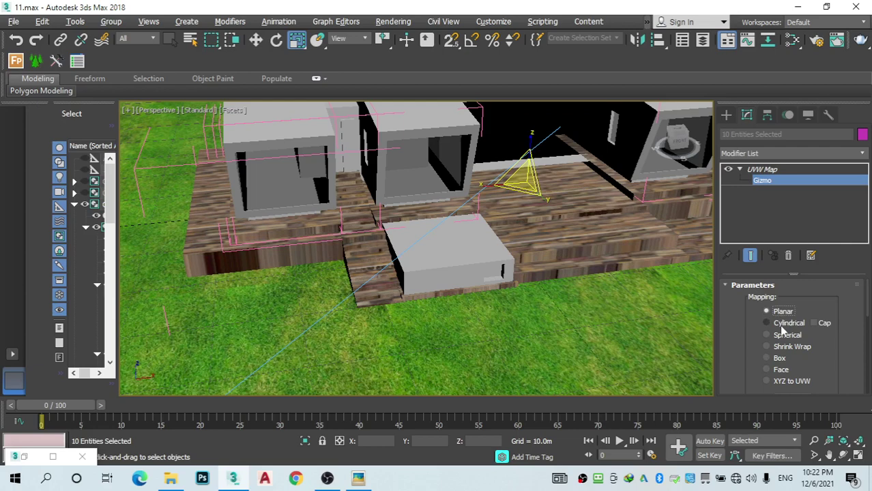
left_click(783, 326)
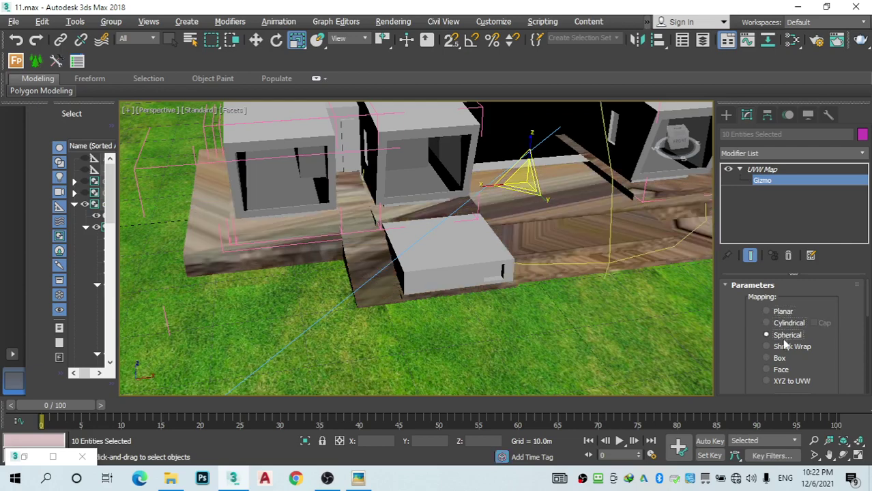
left_click(783, 359)
left_click(782, 369)
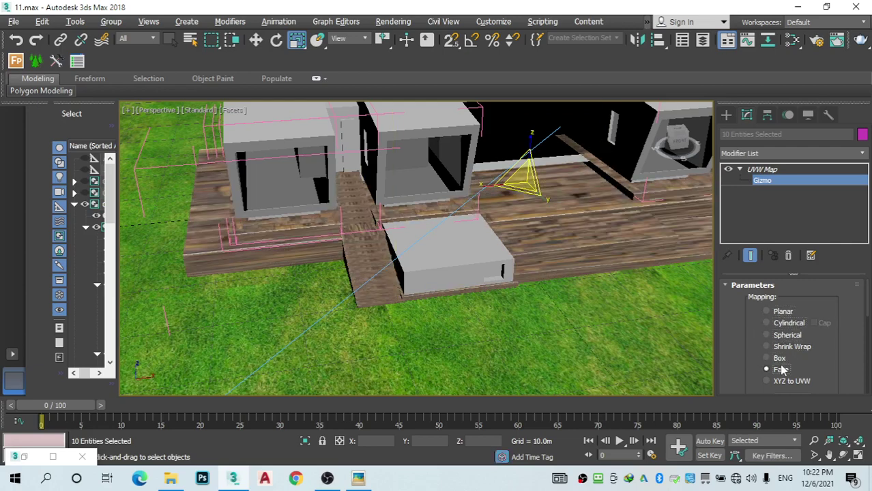
left_click(779, 359)
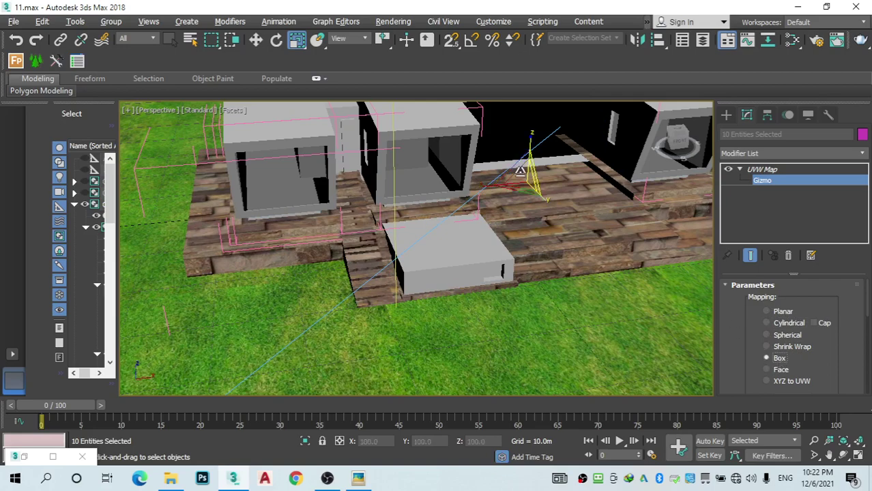
Step: Scale the Box-mapped UVW Map gizmo down uniformly to make the stone texture finer, and leave gizmo editing
left_click_drag(525, 191, 577, 319)
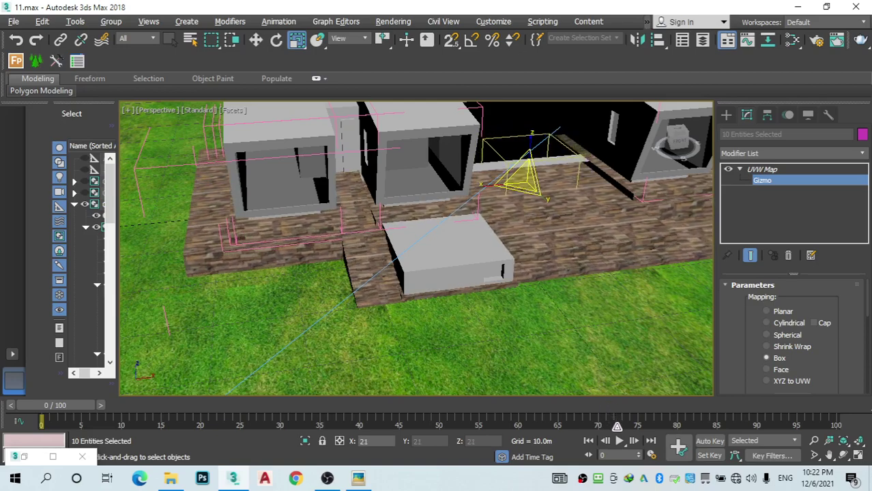
left_click_drag(621, 444, 654, 129)
left_click(762, 169)
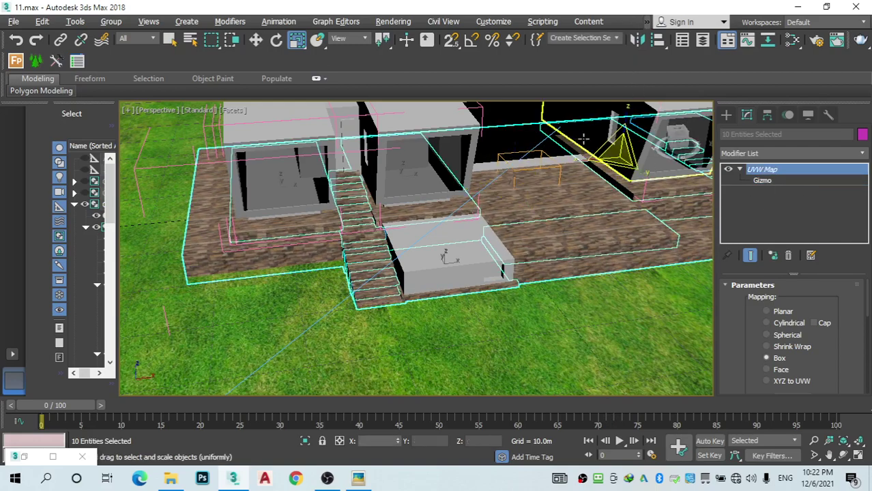
Step: Select the two neighbouring house boxes behind the stairs together with the thin plinth under each of them
middle_click_drag(410, 286, 468, 333, "alt")
scroll(443, 330, "up", 3)
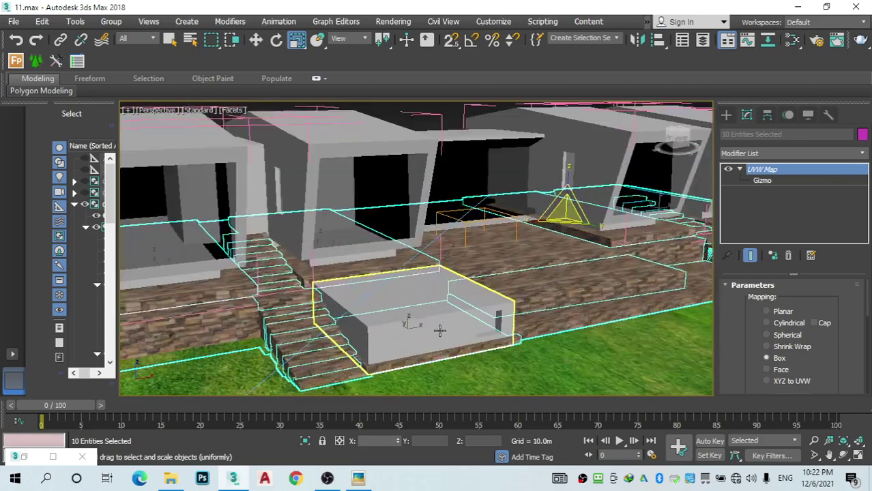
scroll(500, 289, "up", 2)
scroll(496, 302, "down", 5)
scroll(251, 194, "up", 2)
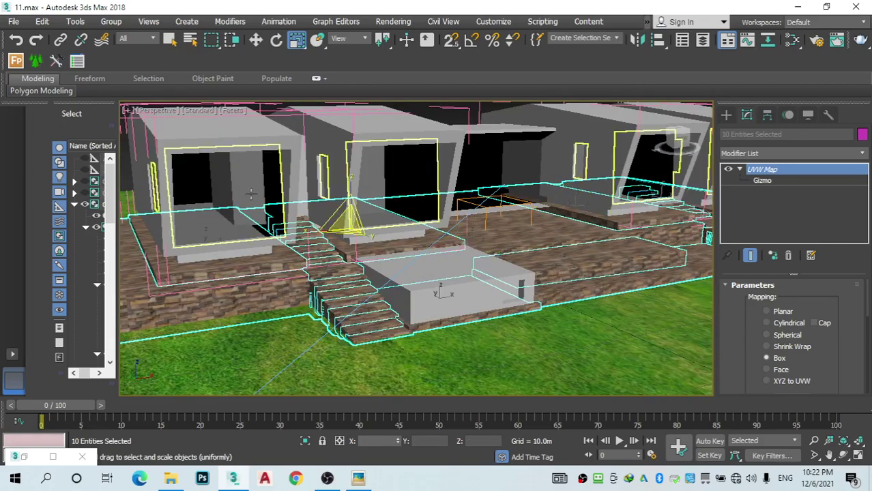
left_click(244, 126)
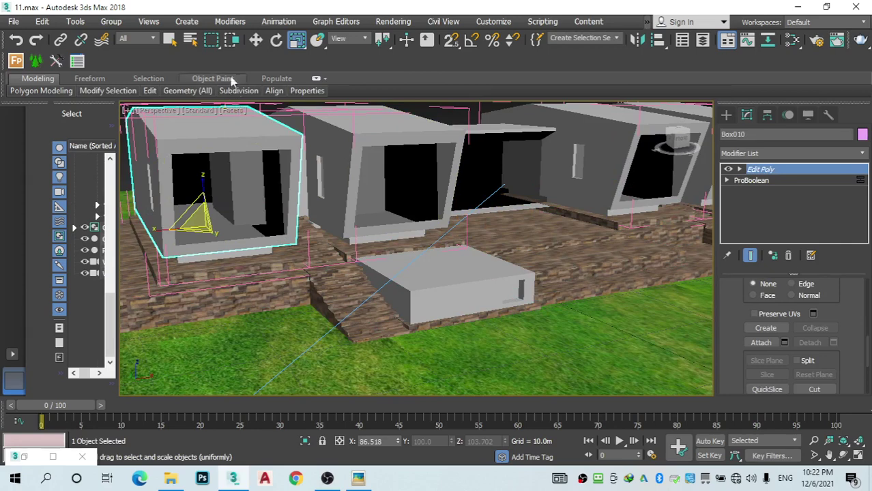
left_click(254, 40)
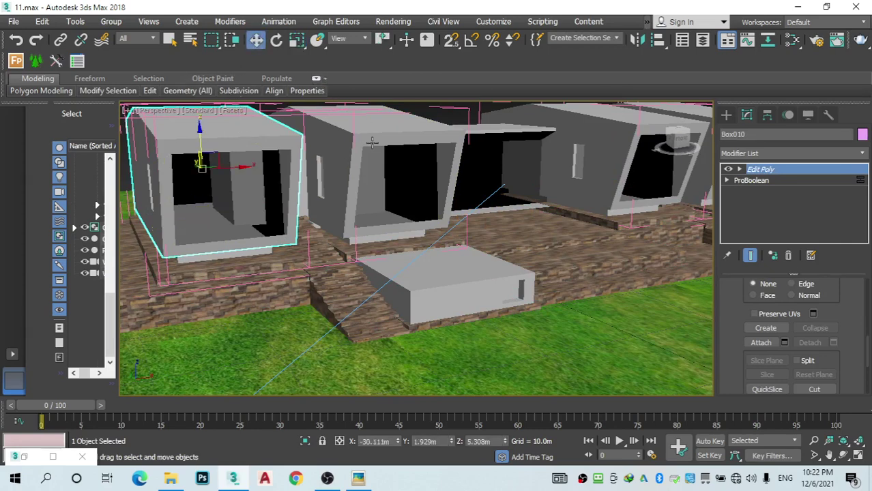
left_click(370, 164, "ctrl")
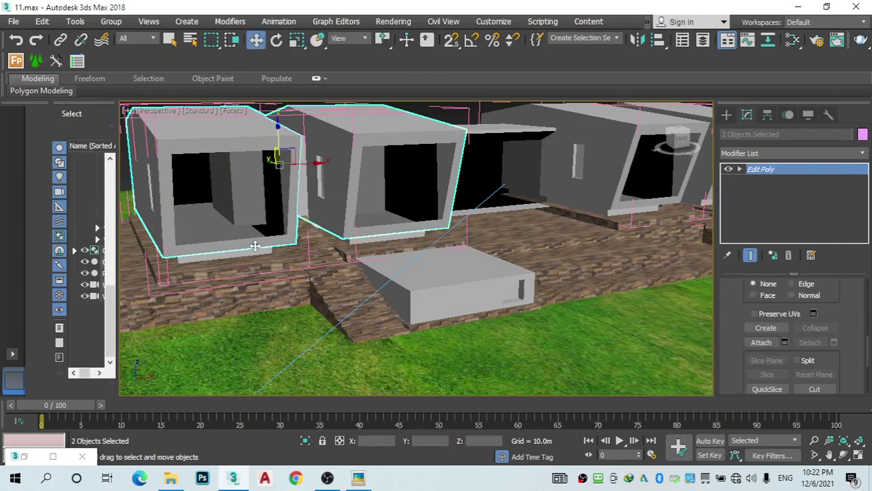
scroll(254, 246, "up", 5)
left_click(239, 247, "ctrl")
left_click(492, 231, "ctrl")
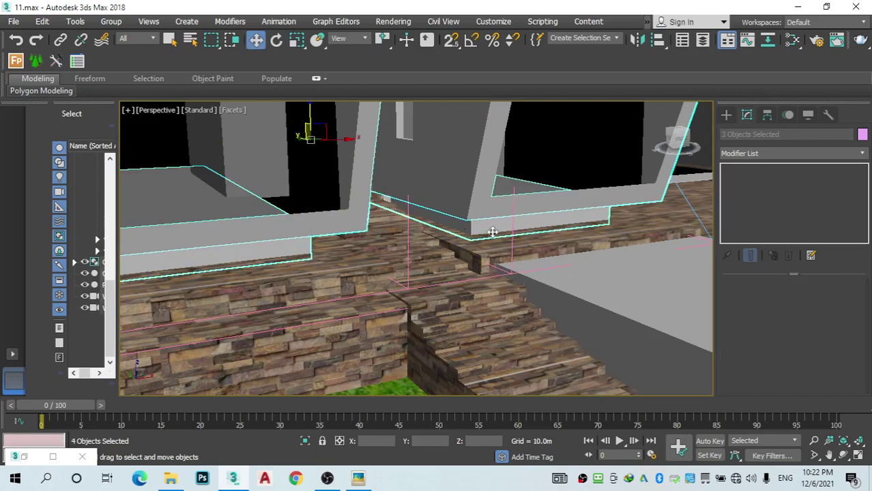
Step: Add the recessed middle section, the other two house boxes and their plinths to the selection
scroll(493, 232, "down", 8)
middle_click_drag(381, 205, 405, 193, "alt")
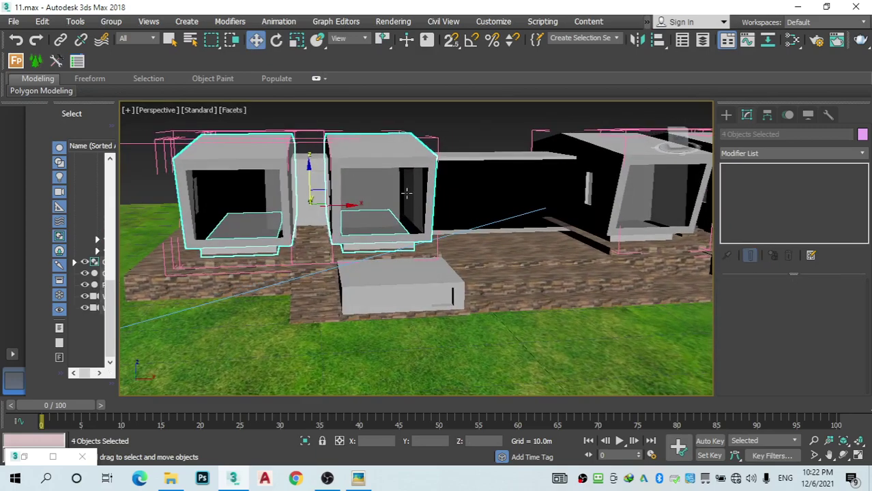
left_click(478, 184, "ctrl")
middle_click_drag(477, 184, 431, 179, "alt")
left_click(476, 165, "ctrl")
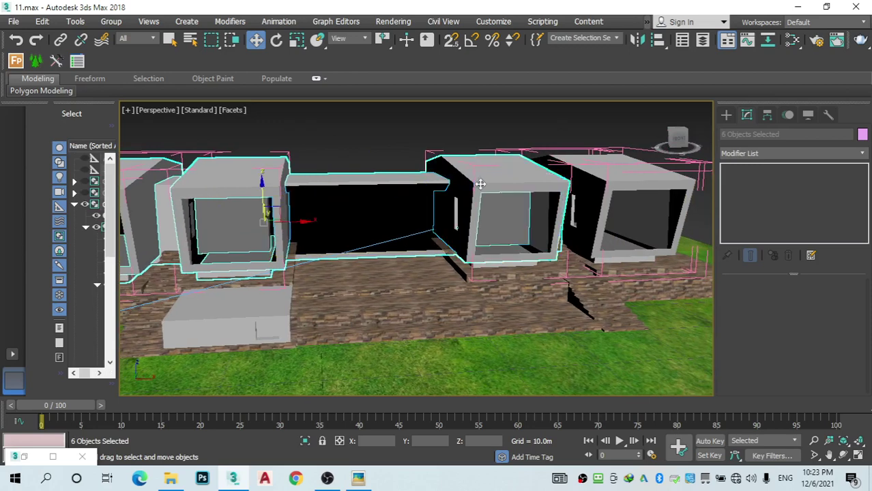
left_click(486, 265, "ctrl")
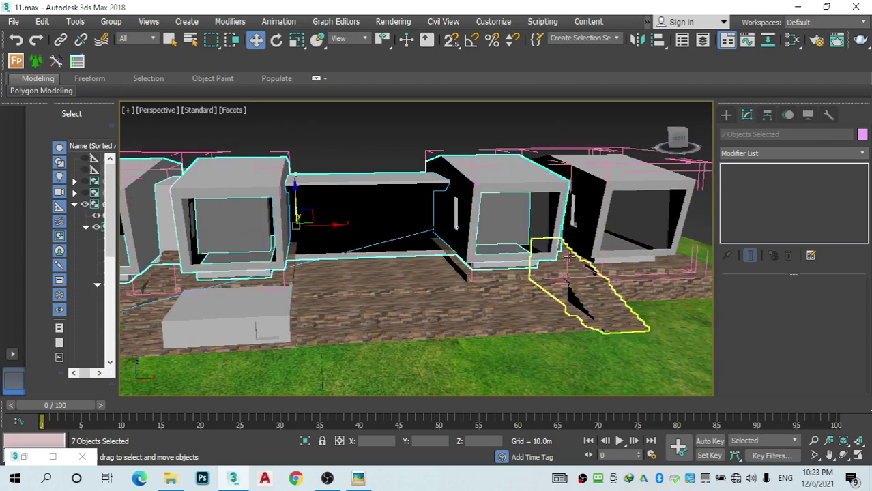
left_click(604, 185, "ctrl")
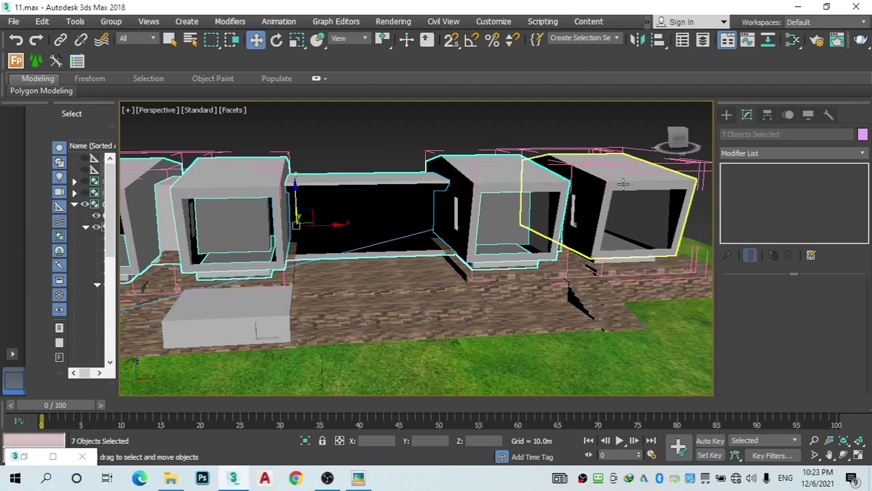
scroll(605, 262, "up", 5)
left_click(608, 261, "ctrl")
scroll(607, 261, "down", 8)
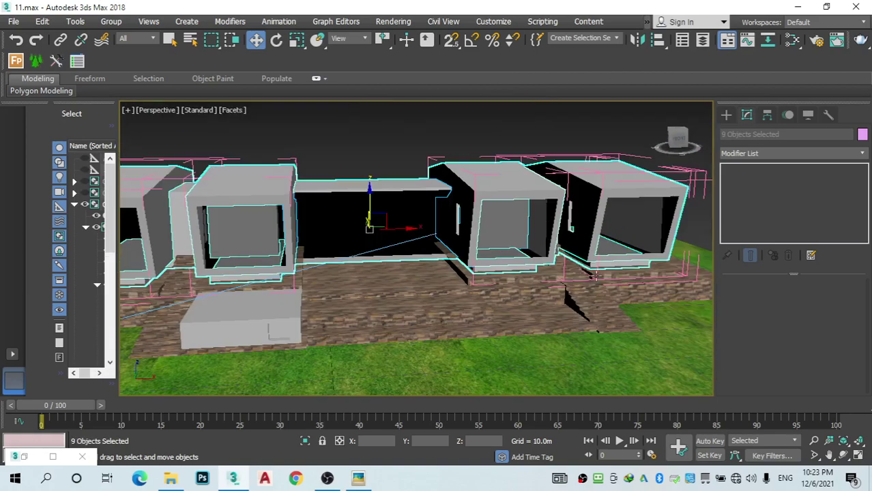
Step: Assign the wood Material #28 to the selected house boxes, middle section and plinths
scroll(468, 248, "up", 4)
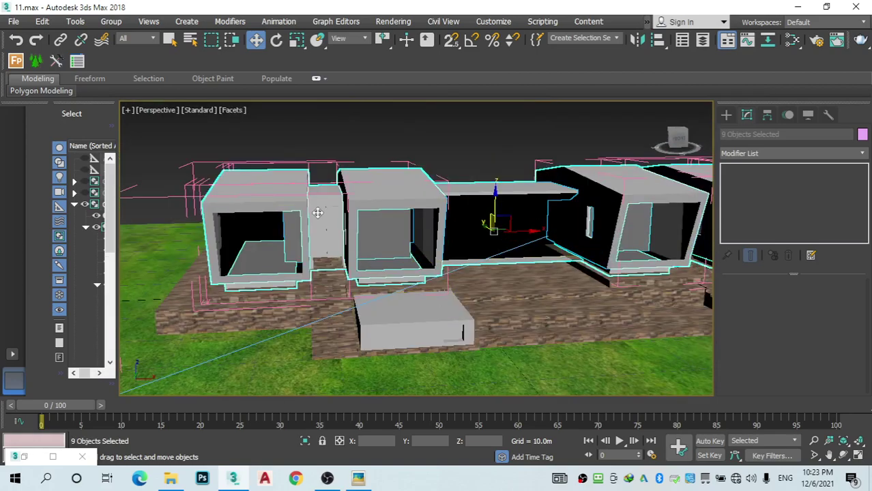
middle_click_drag(539, 206, 382, 174)
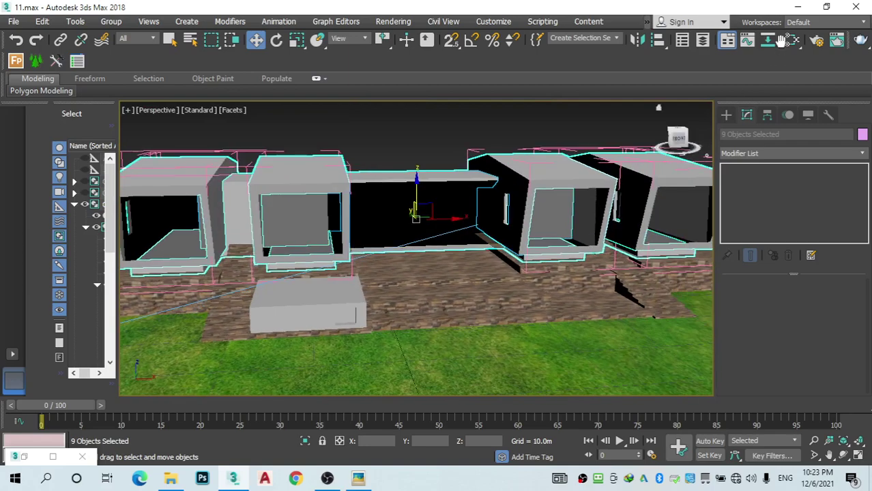
left_click(779, 41)
left_click(179, 173)
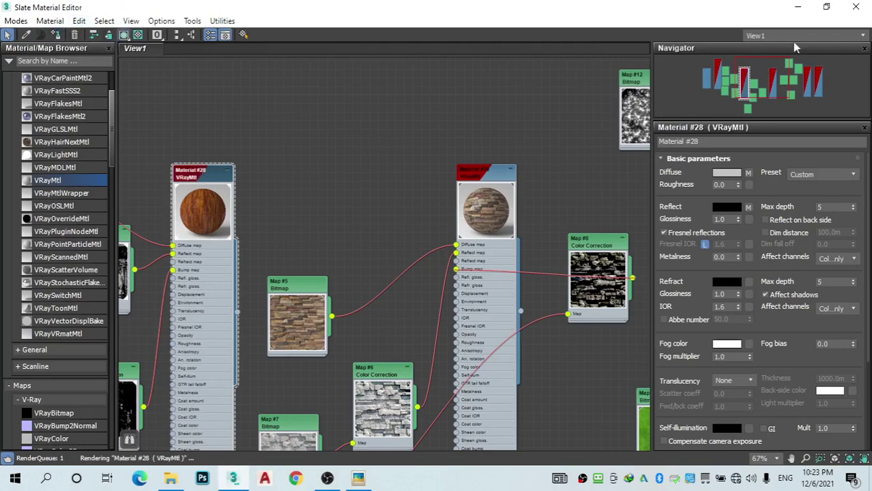
left_click(797, 7)
Step: Apply a UVW Map modifier with Box mapping to the selected wood-clad volumes
middle_click_drag(511, 227, 578, 216, "alt")
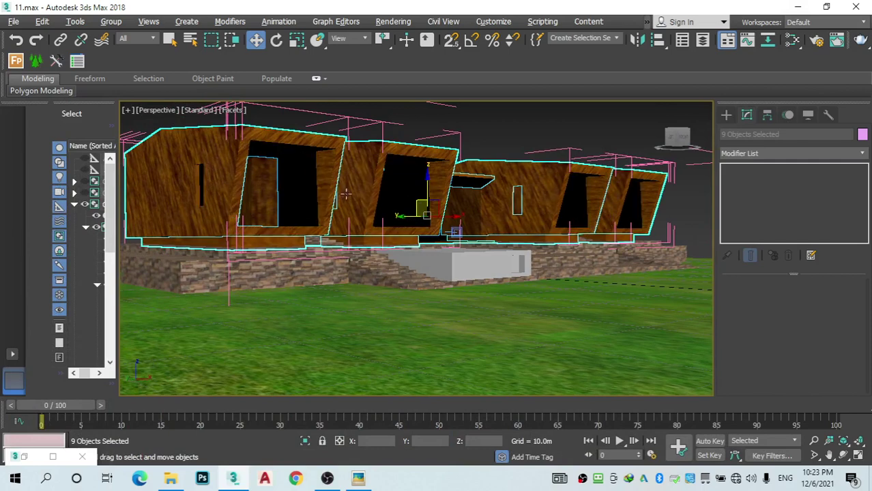
scroll(346, 194, "up", 5)
scroll(574, 235, "down", 2)
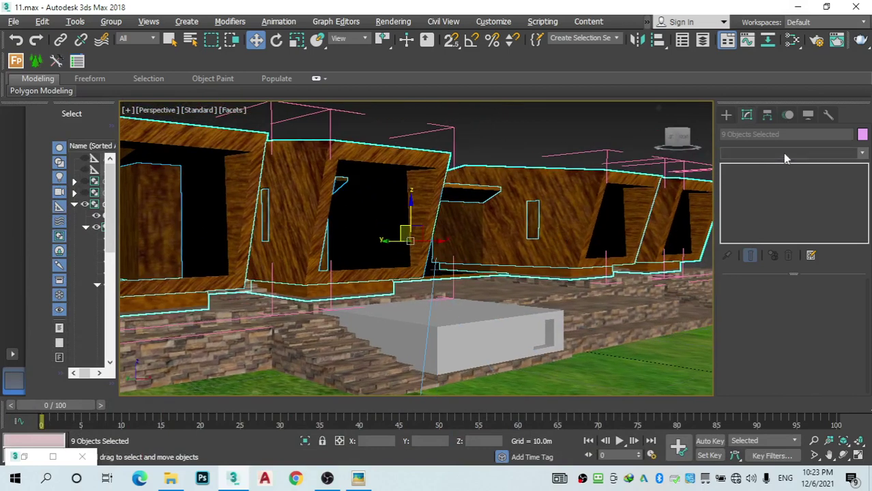
left_click(784, 153)
key("u")
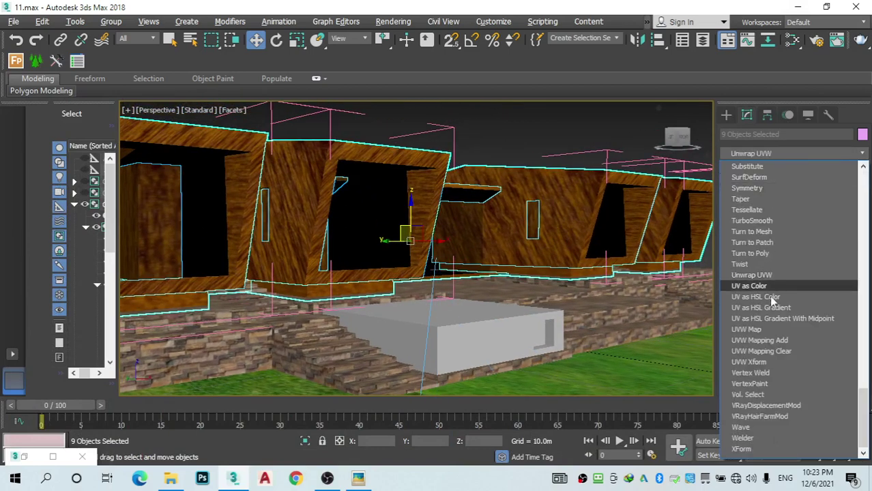
left_click(761, 328)
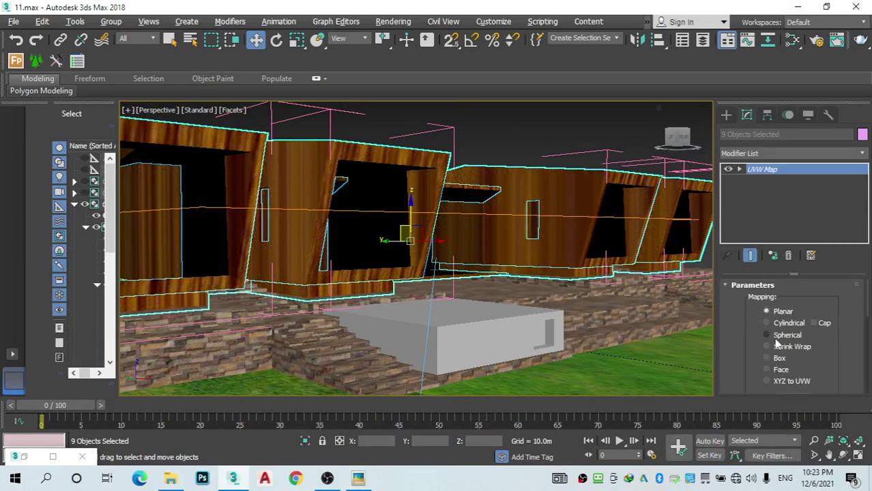
left_click(778, 359)
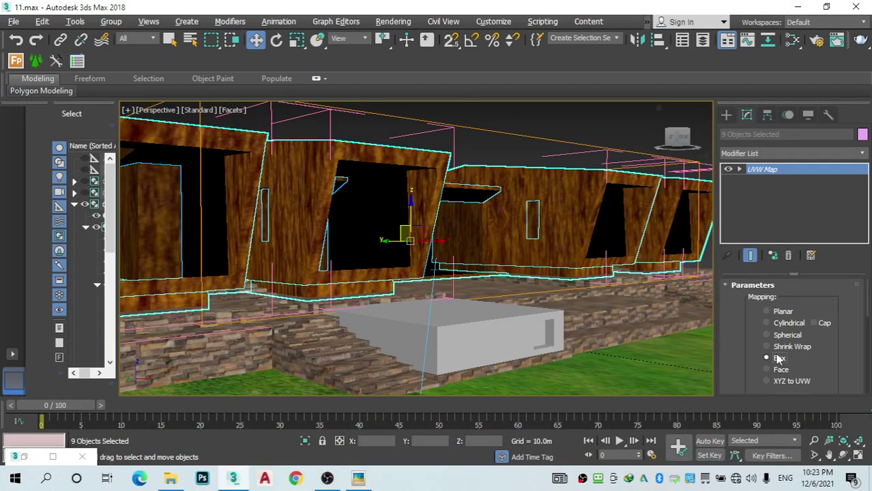
Step: Try Face mapping on the wood cladding and compare the grain direction with the house reference photo
left_click(777, 371)
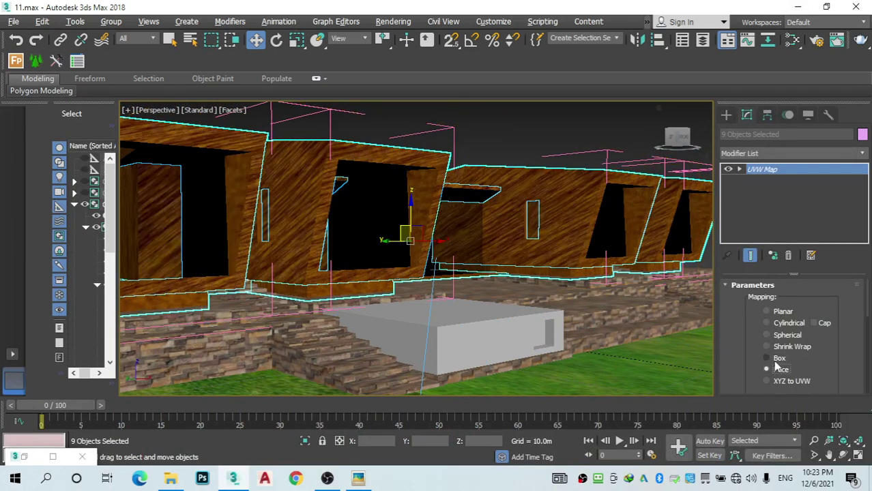
left_click(360, 480)
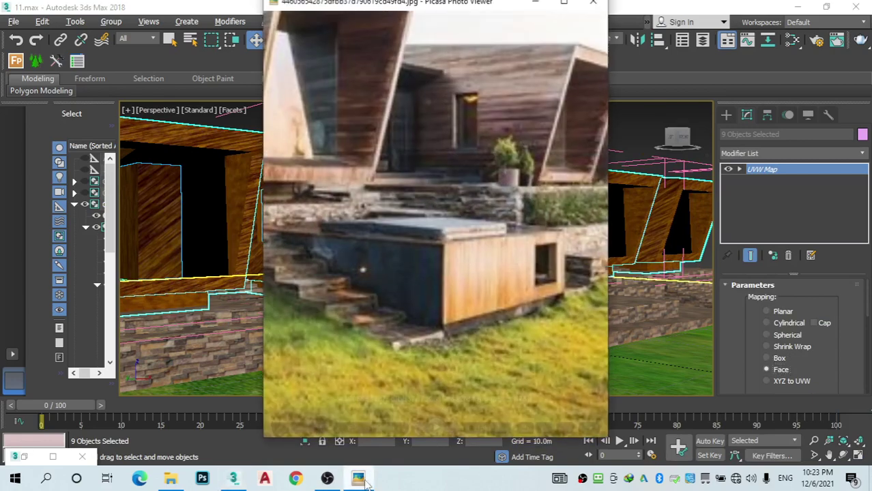
left_click(365, 482)
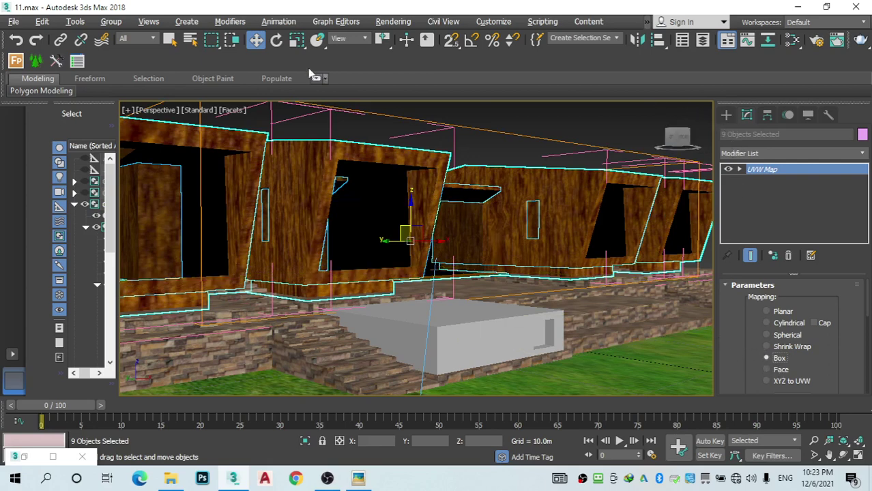
Step: Turn on angle snap and rotate the wood's UVW Map gizmo about 95 degrees around X so the grain runs horizontally
left_click(276, 40)
left_click(472, 40)
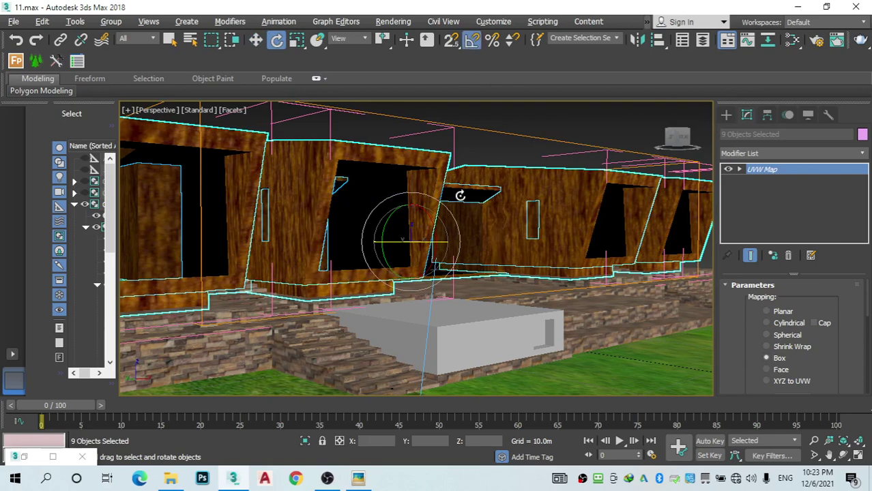
left_click_drag(432, 219, 432, 228)
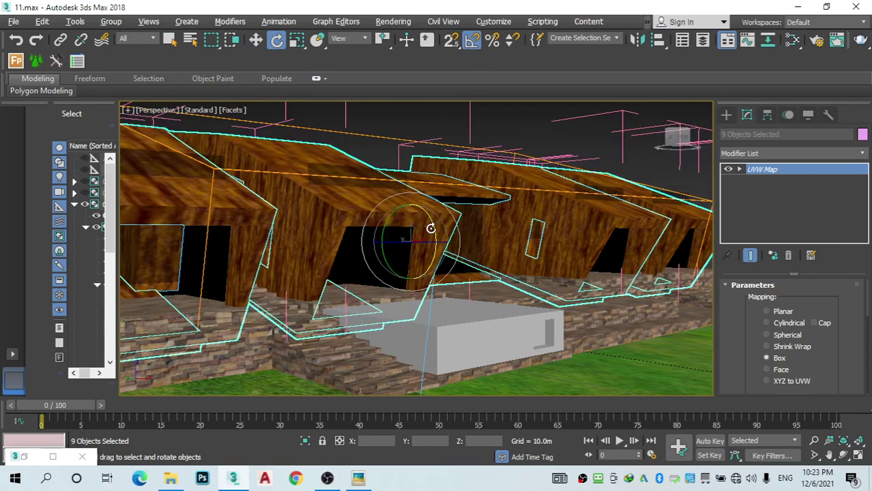
key("ctrl+z")
left_click(740, 169)
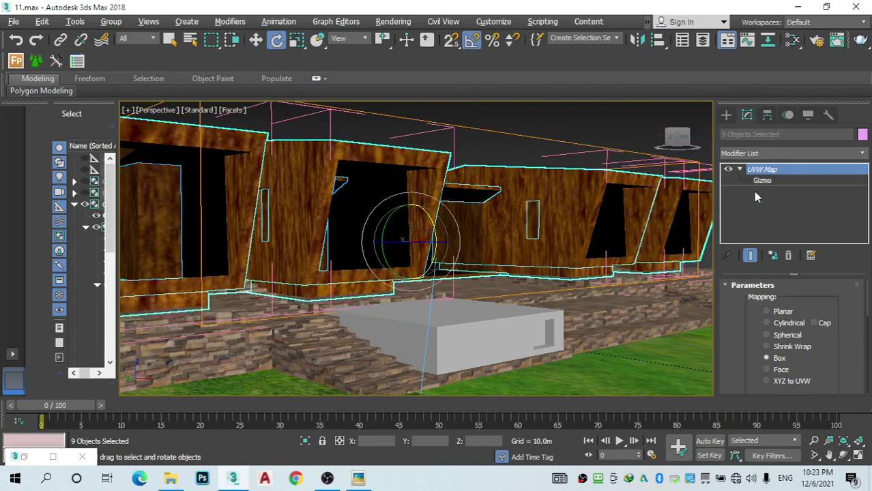
left_click(761, 180)
left_click_drag(447, 197, 451, 260)
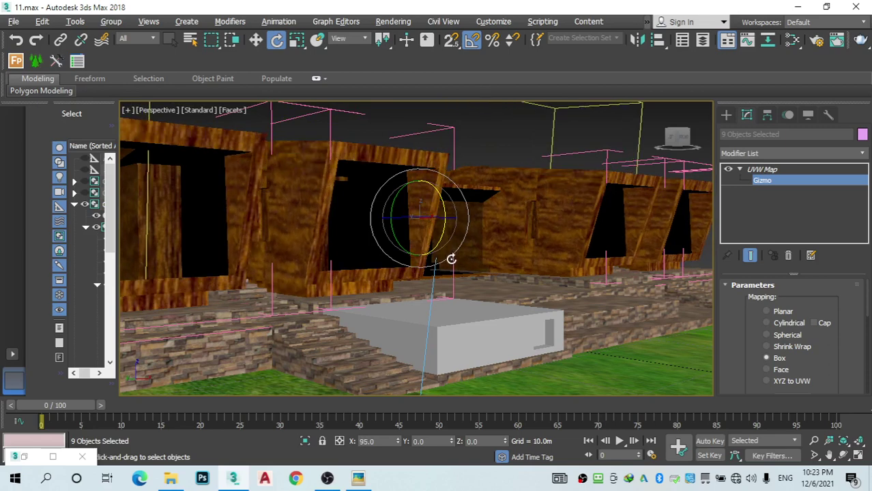
left_click_drag(451, 259, 451, 257)
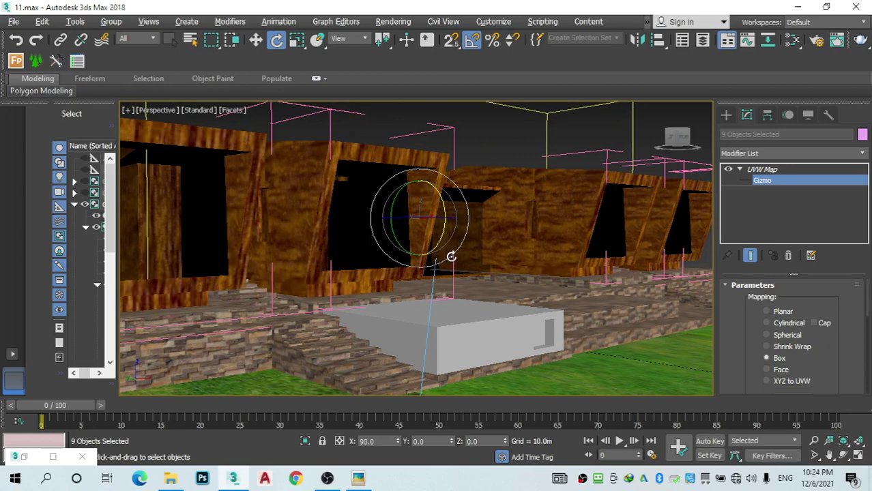
left_click_drag(451, 256, 451, 259)
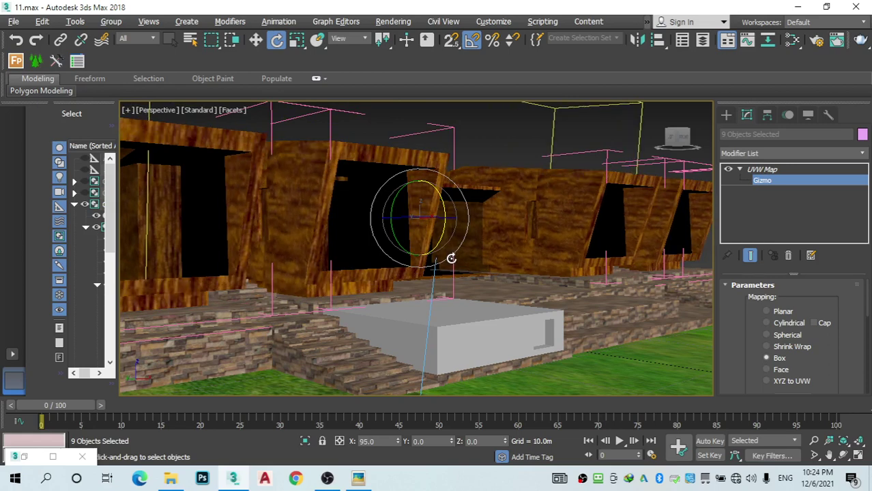
left_click_drag(451, 258, 451, 257)
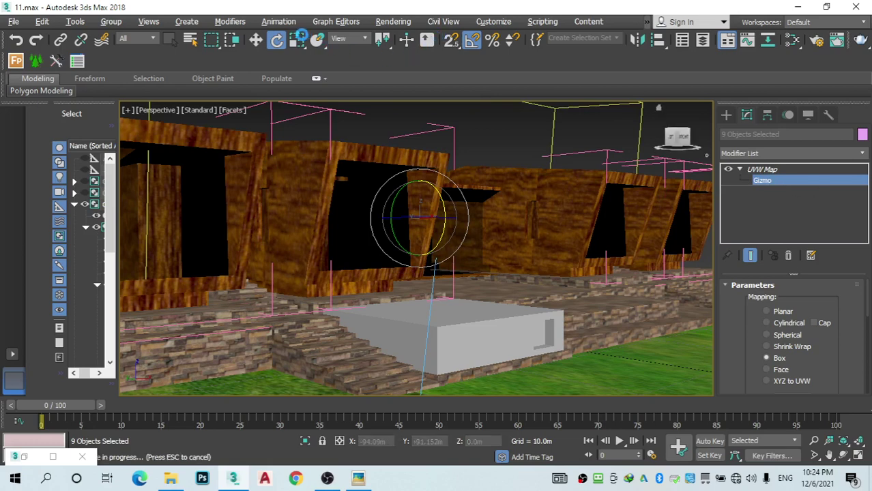
Step: Scale the wood's UVW Map gizmo uniformly, switch the cladding to Face mapping, and leave gizmo editing
left_click(298, 40)
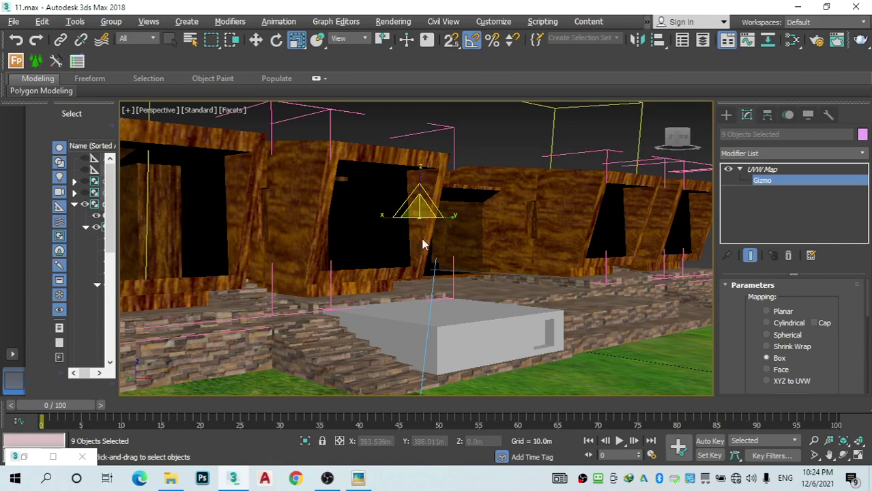
left_click_drag(418, 212, 595, 321)
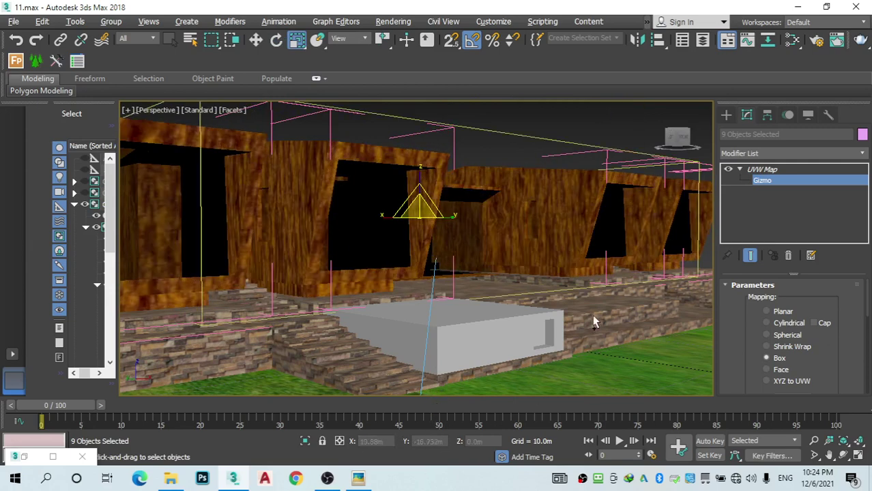
left_click(766, 369)
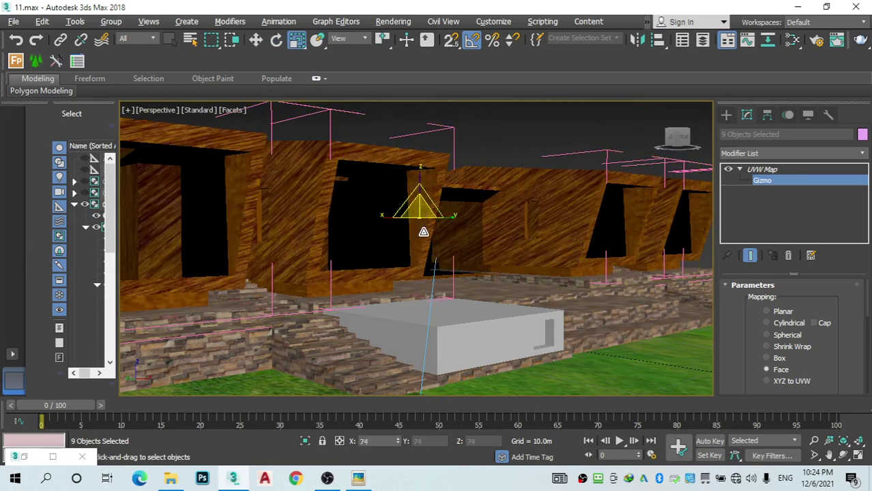
scroll(538, 217, "down", 4)
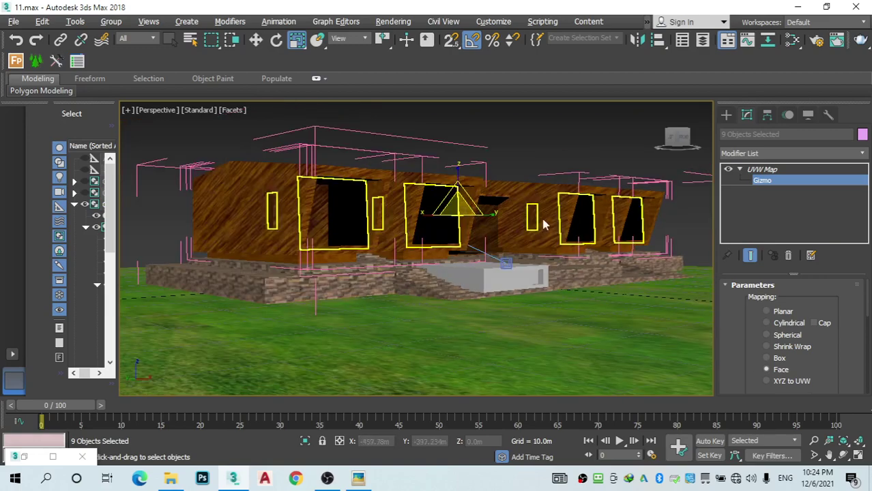
middle_click_drag(591, 206, 652, 201, "alt")
left_click(777, 171)
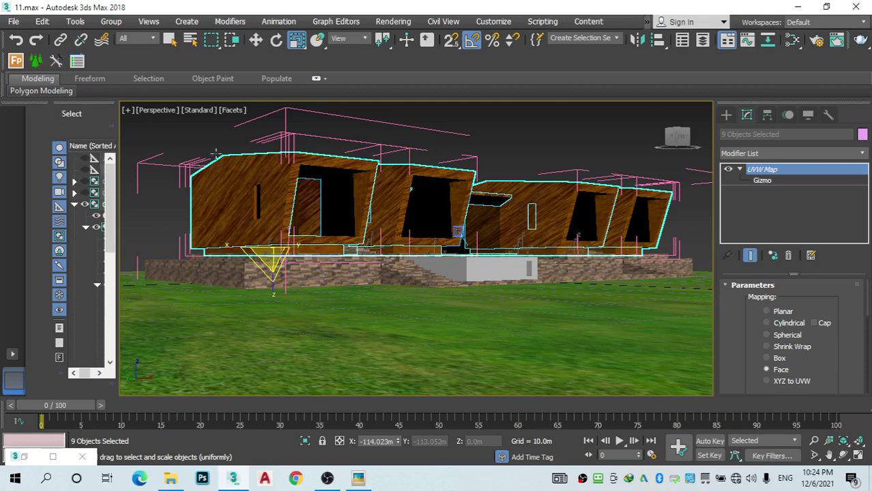
Step: Show the scene through VRayCam001 with safe frames on, and deselect the wood volumes
left_click(163, 112)
mouse_move(327, 123)
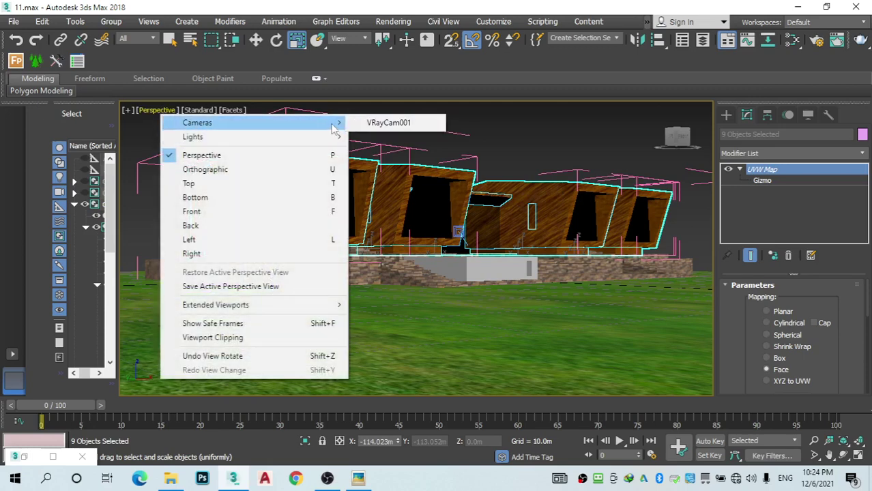
left_click(388, 123)
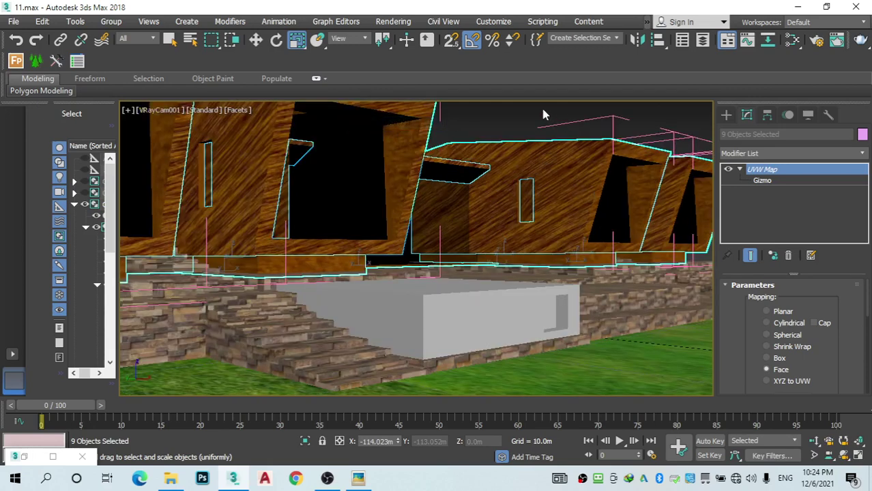
key("shift+f")
left_click(516, 126)
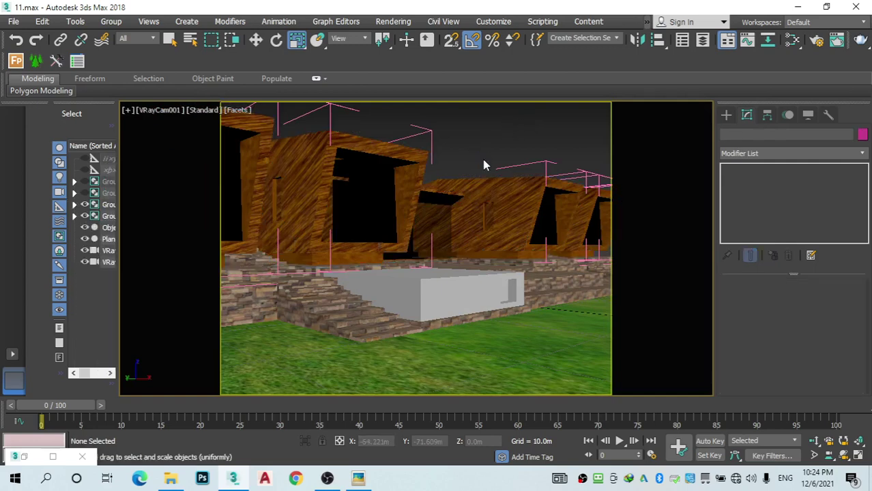
Step: Select the grey box beside the stairs and check its finish in the house reference photo
left_click(413, 295)
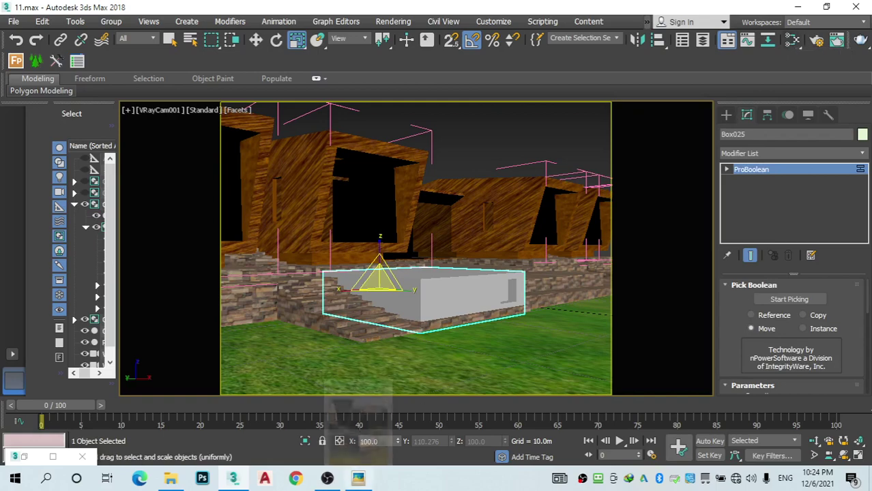
left_click(358, 479)
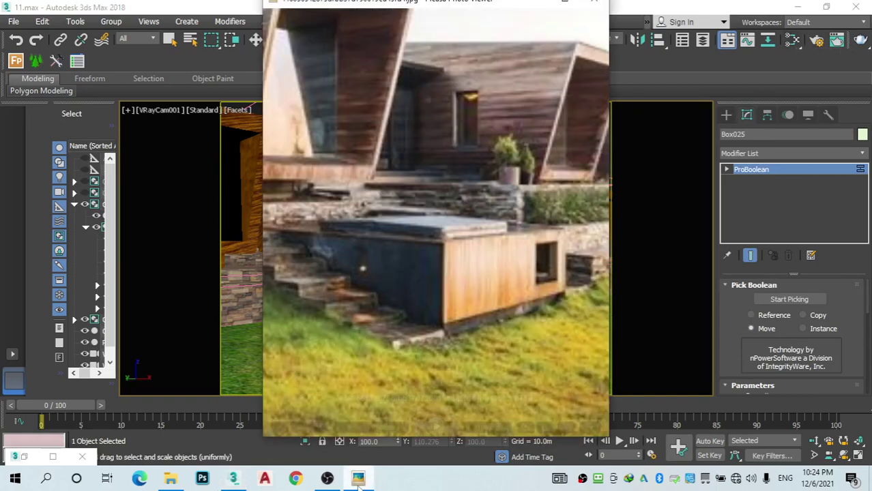
left_click(359, 478)
Step: Add a new VRayMtl node beside the existing materials in the Slate Material Editor and open its parameters
left_click(791, 39)
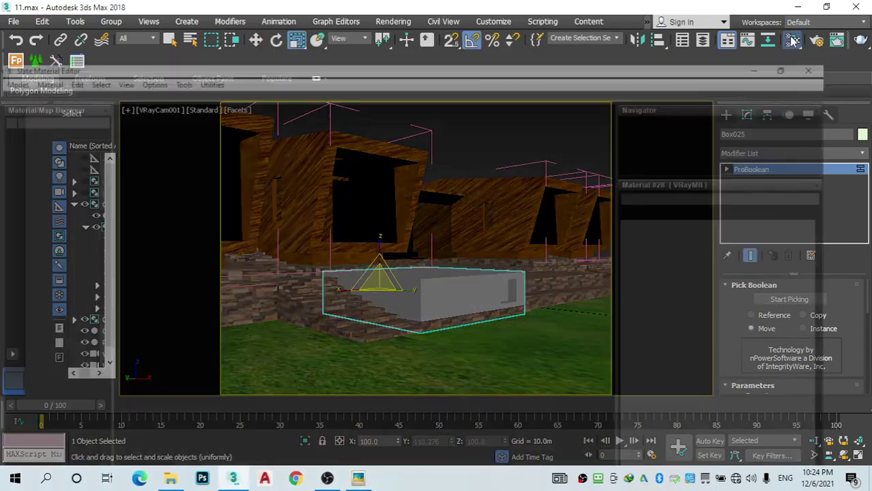
scroll(332, 213, "down", 5)
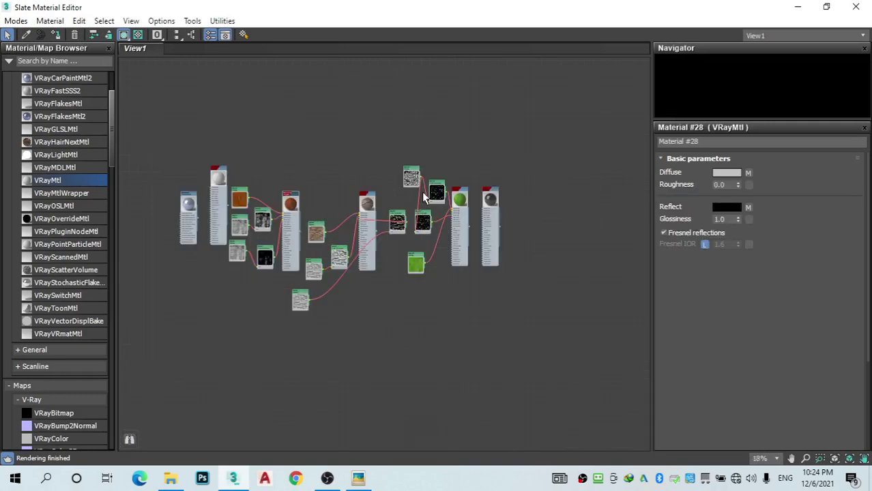
left_click_drag(242, 183, 570, 210)
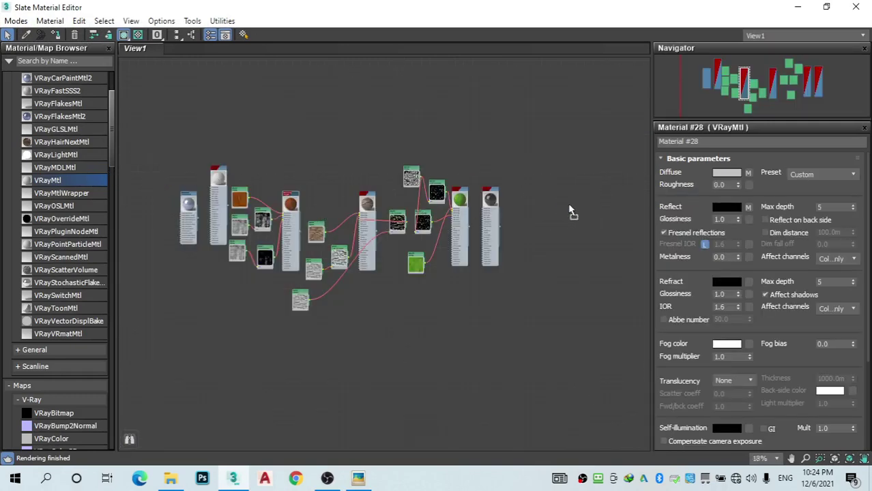
scroll(563, 205, "up", 4)
double_click(558, 199)
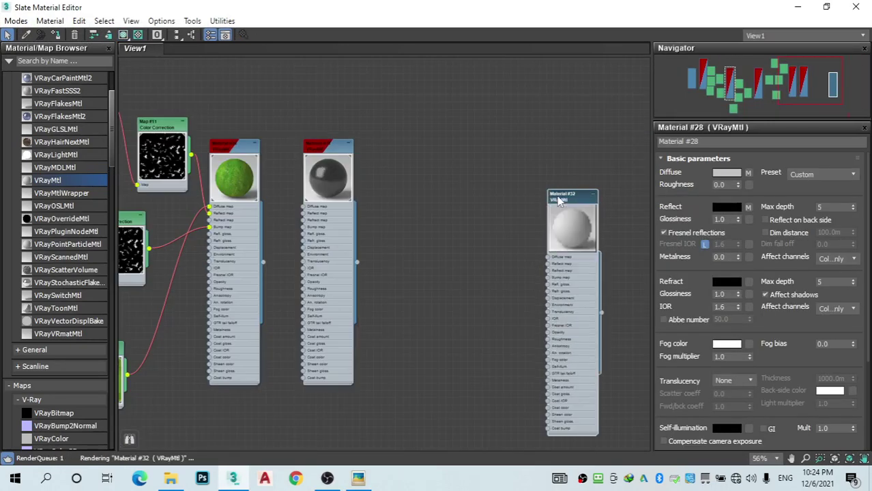
scroll(558, 264, "up", 2)
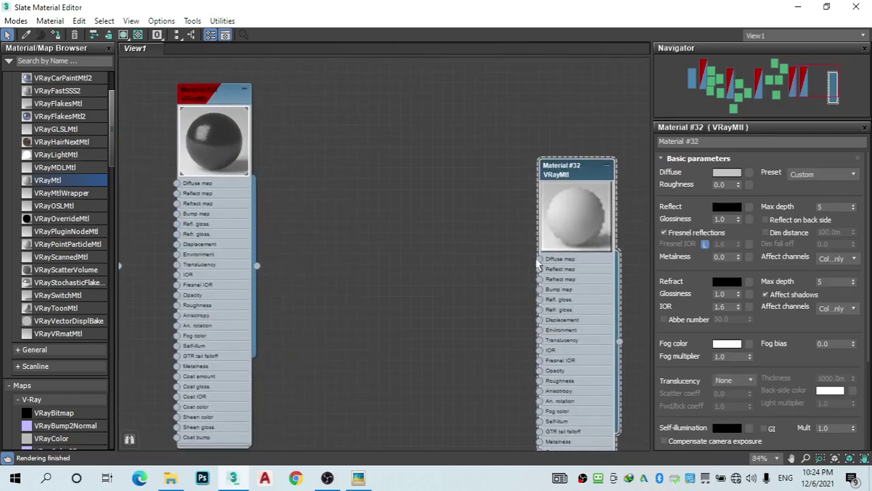
Step: Load 4k-wood-texture-xw.jpg from the Mat folder as the Bitmap for Material #32's diffuse map
left_click_drag(539, 259, 469, 306)
mouse_move(501, 337)
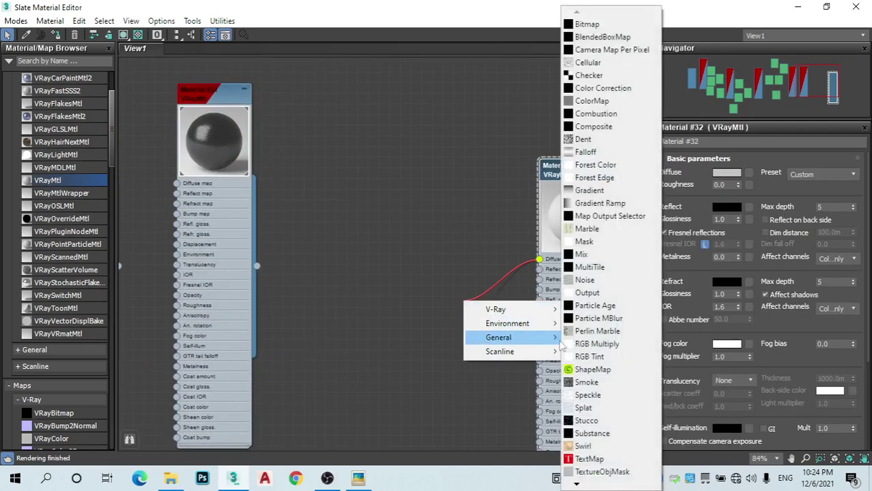
left_click(601, 25)
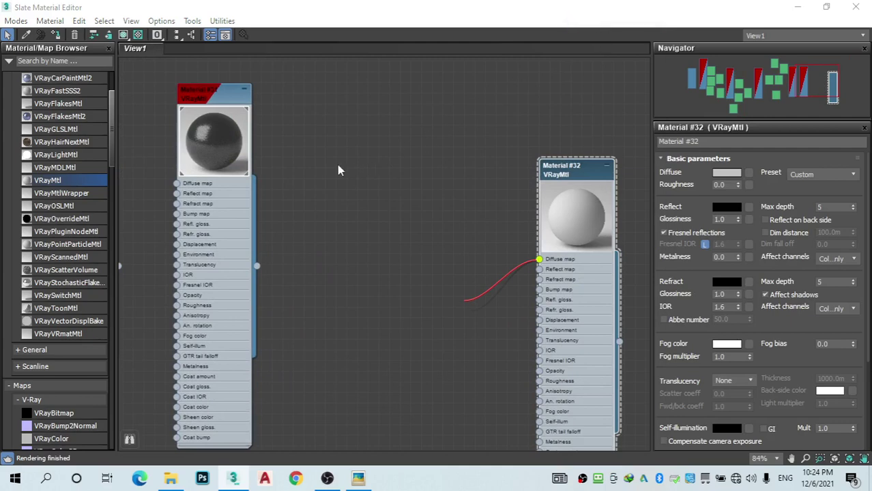
scroll(250, 164, "down", 4)
scroll(250, 164, "down", 5)
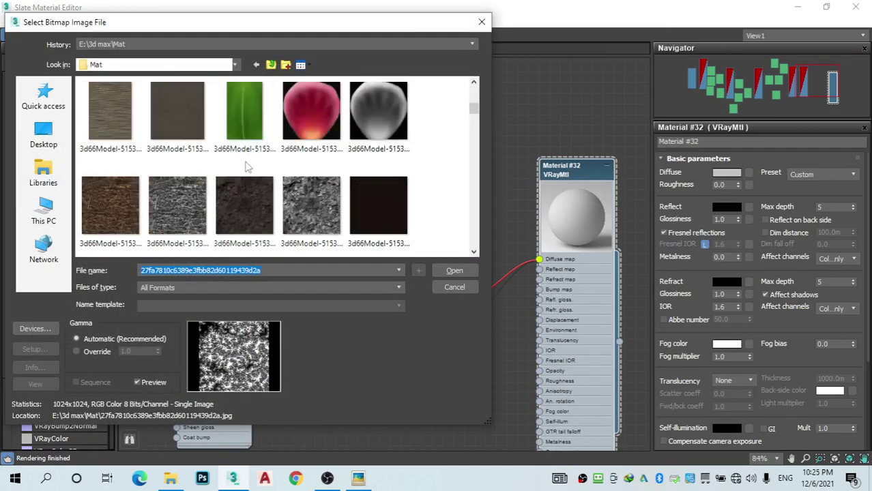
scroll(250, 164, "down", 3)
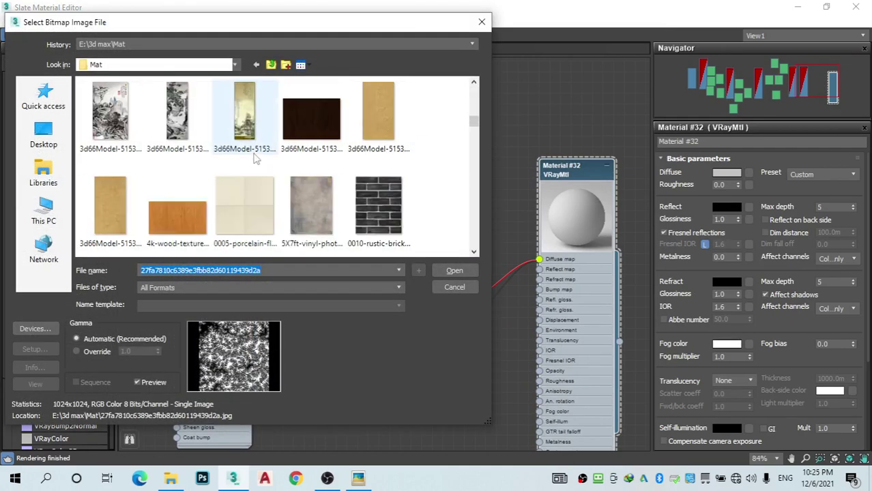
left_click(198, 221)
double_click(199, 222)
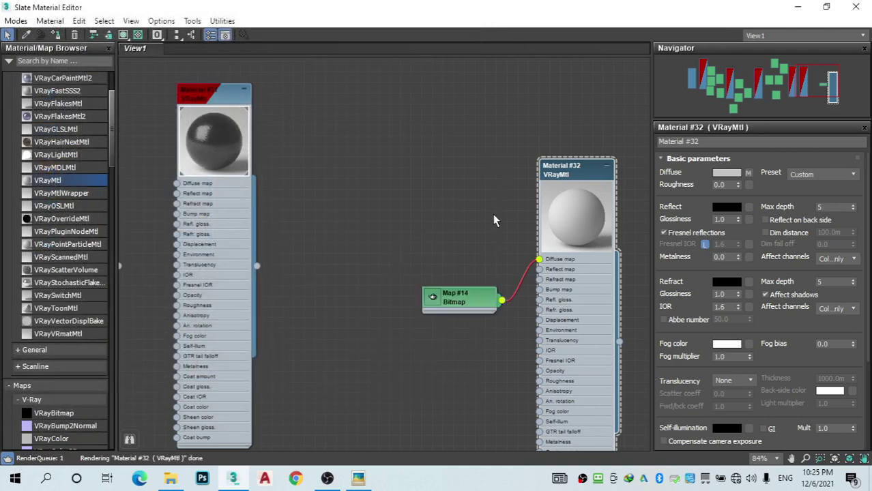
Step: Add a Color Correction map node below the wood Bitmap of Material #32
middle_click_drag(370, 250, 428, 218)
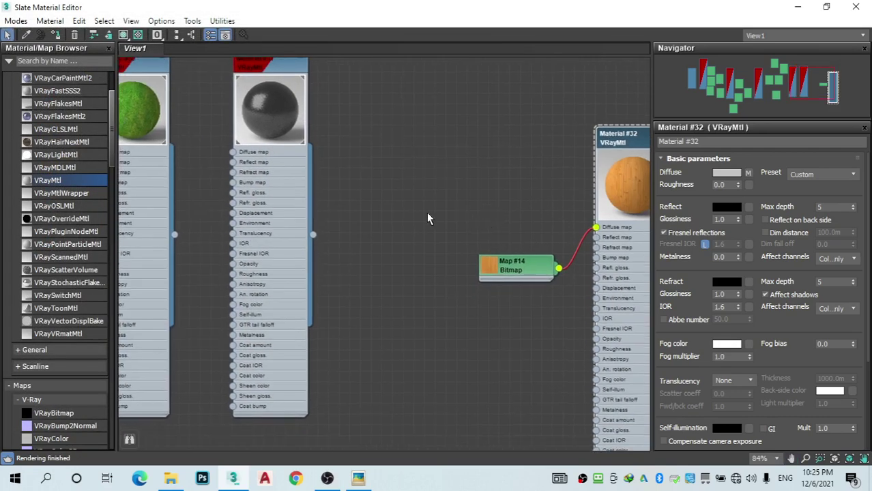
scroll(430, 249, "down", 1)
scroll(62, 273, "down", 5)
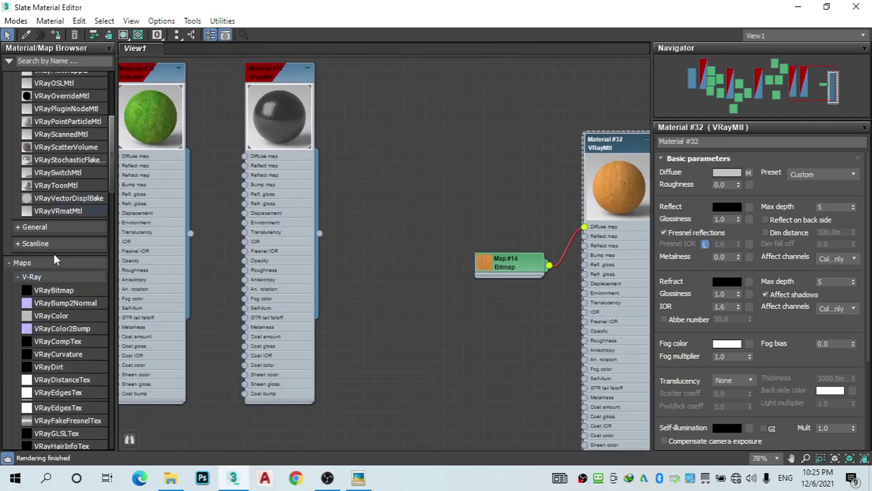
scroll(81, 319, "down", 12)
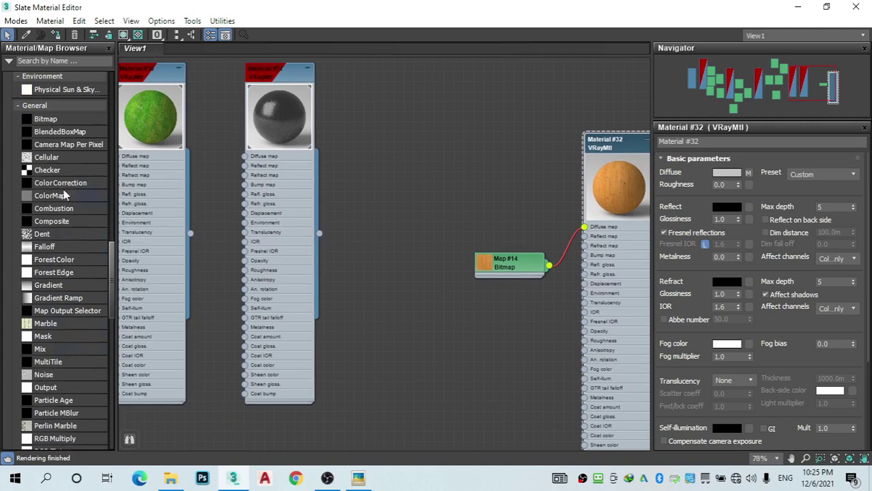
left_click_drag(67, 185, 478, 363)
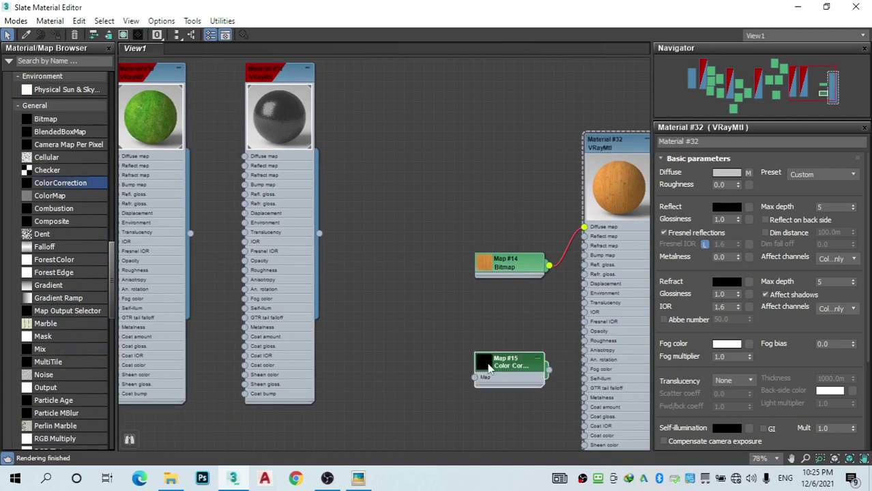
Step: Load plaster3 from the Mat folder as a Bitmap feeding the new Color Correction map
middle_click_drag(468, 315, 456, 187)
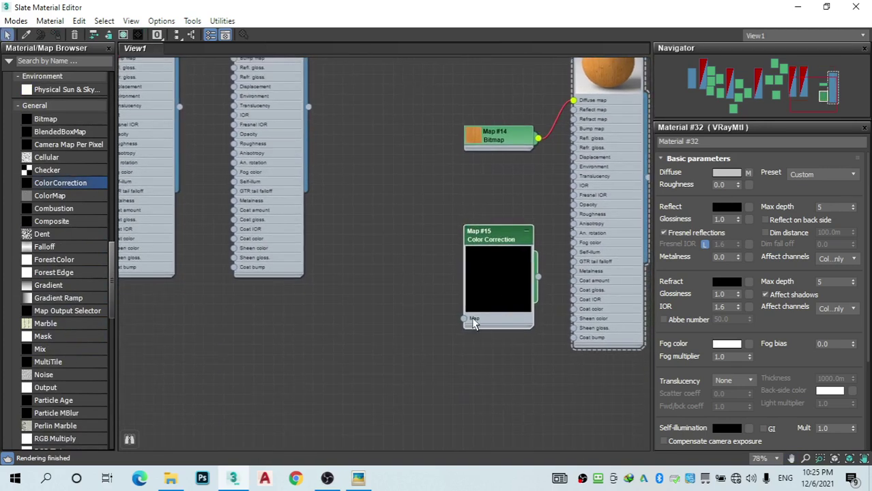
left_click_drag(465, 319, 451, 366)
mouse_move(486, 401)
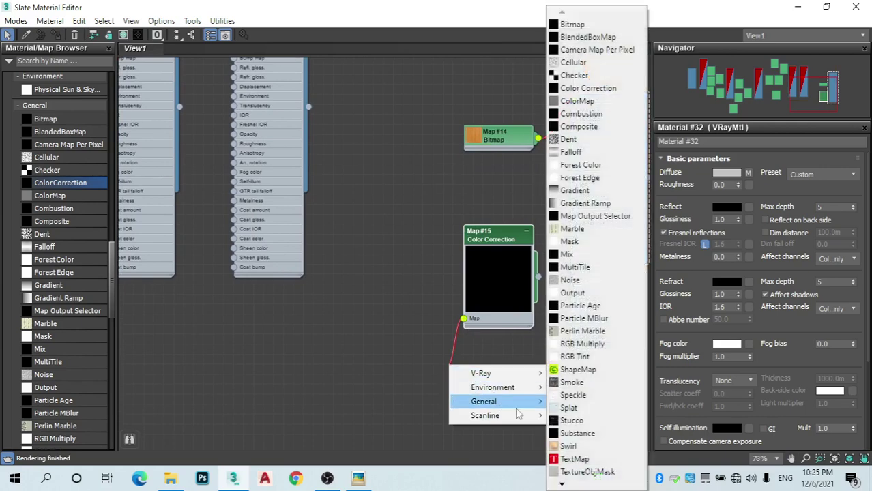
left_click(606, 24)
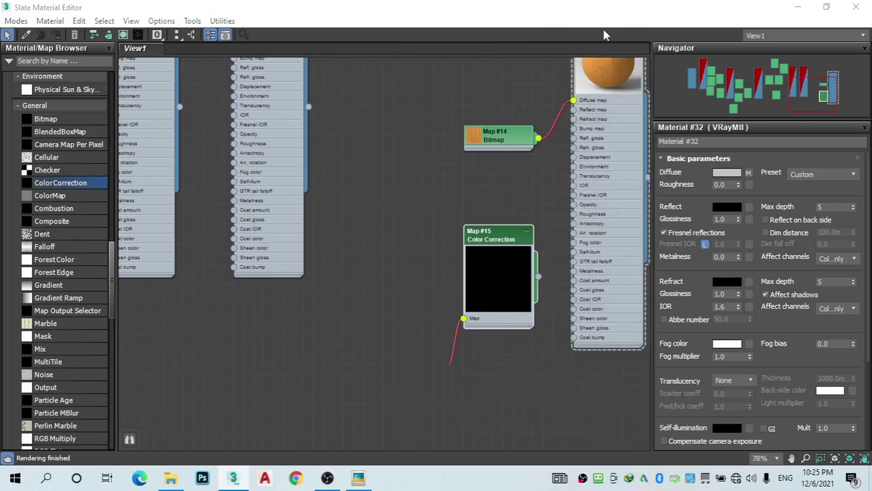
scroll(238, 130, "down", 6)
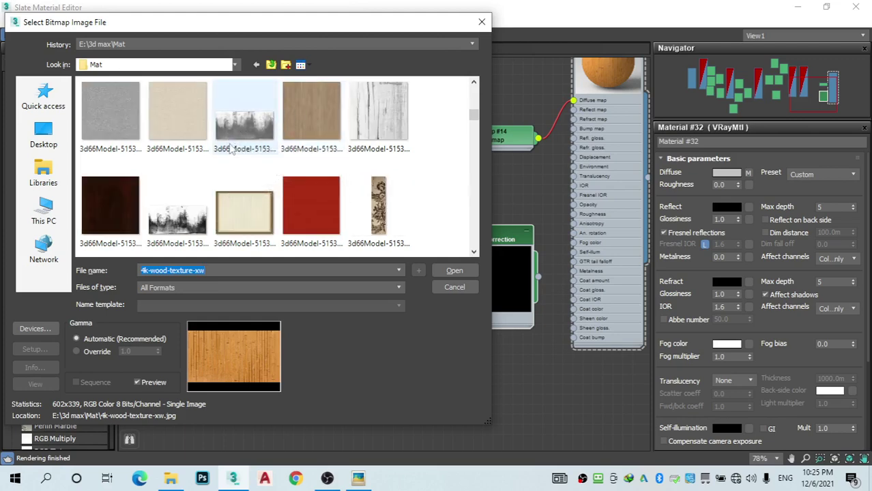
scroll(232, 147, "down", 3)
scroll(231, 155, "down", 10)
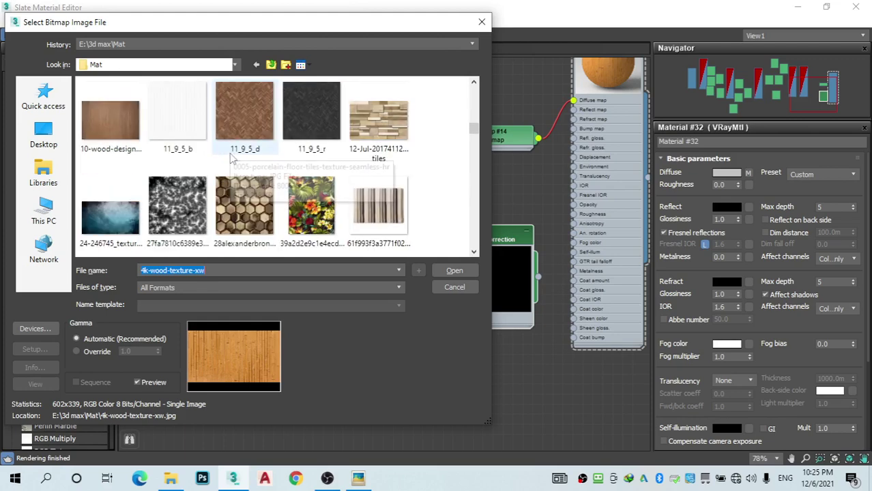
scroll(234, 157, "down", 10)
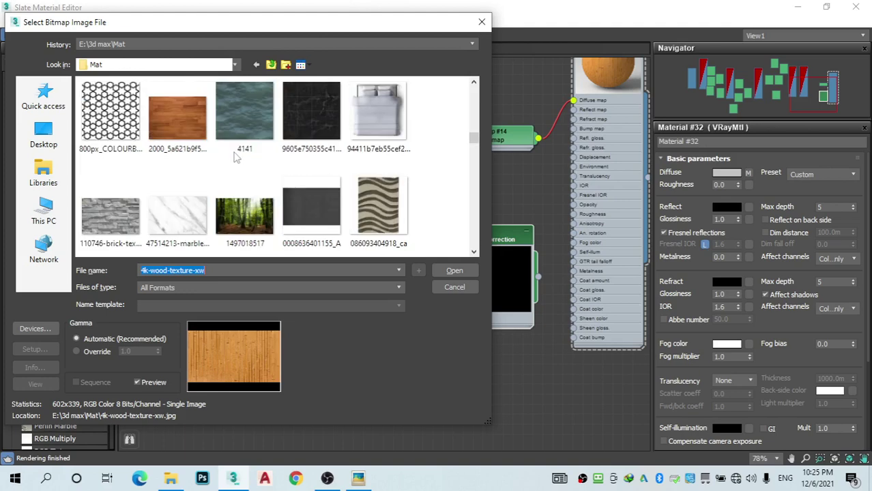
scroll(237, 154, "down", 8)
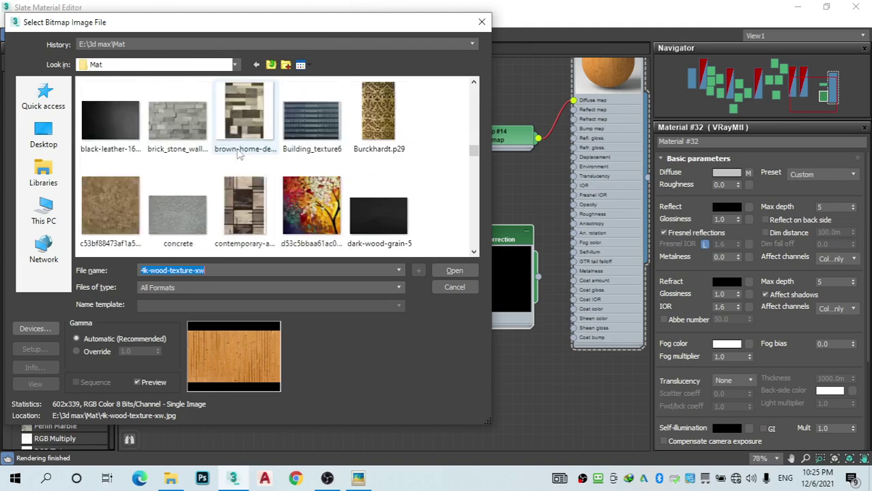
scroll(240, 153, "down", 8)
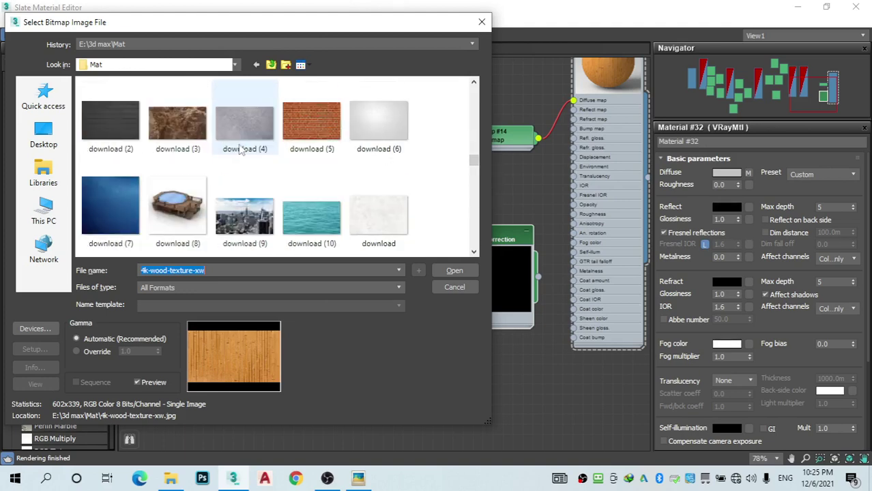
scroll(243, 150, "down", 6)
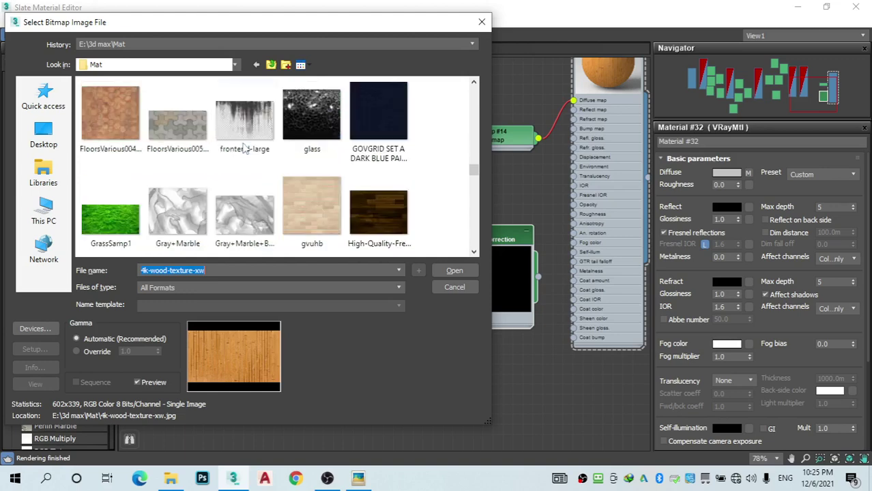
scroll(246, 141, "down", 8)
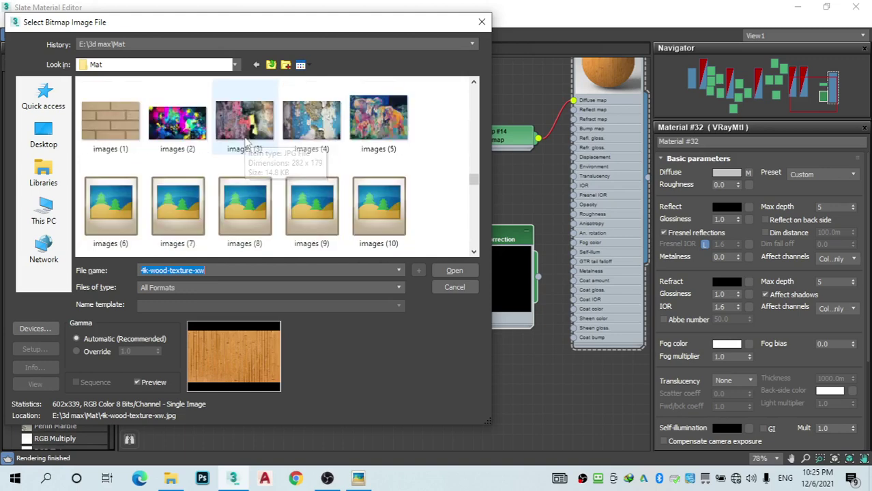
scroll(247, 142, "down", 6)
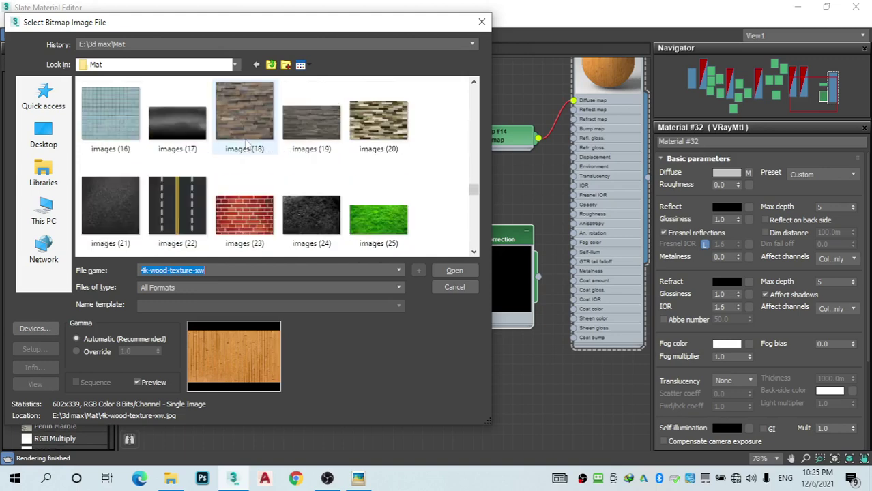
scroll(249, 140, "down", 4)
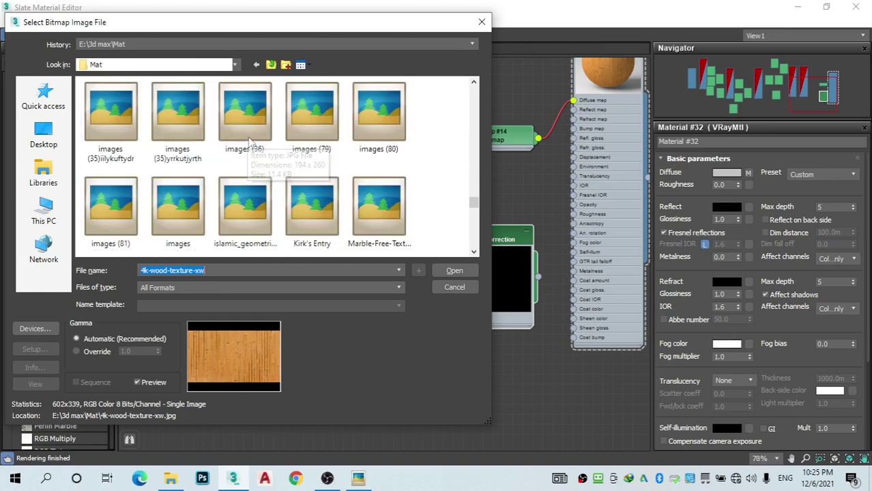
scroll(249, 140, "up", 4)
scroll(249, 139, "down", 2)
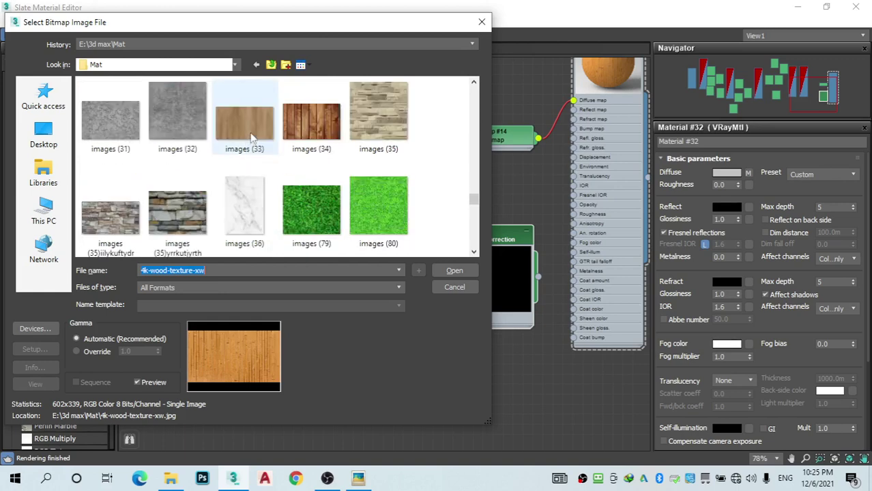
scroll(250, 140, "down", 6)
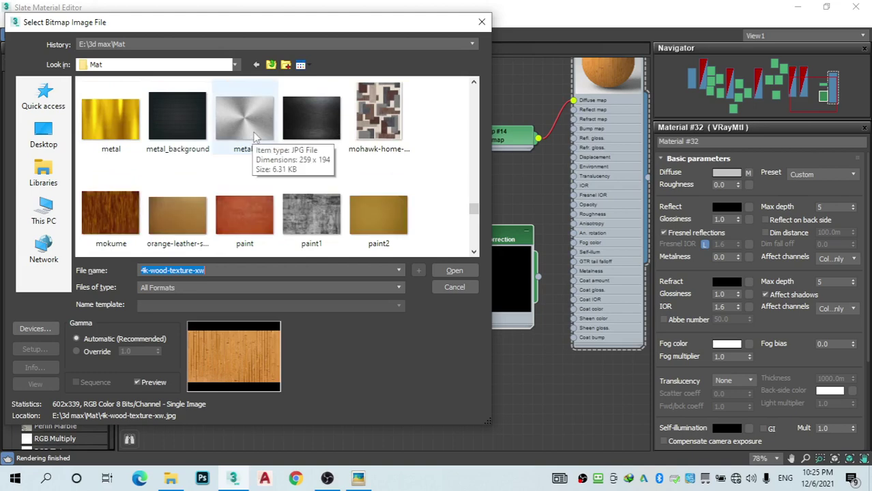
scroll(252, 138, "down", 4)
scroll(256, 136, "up", 4)
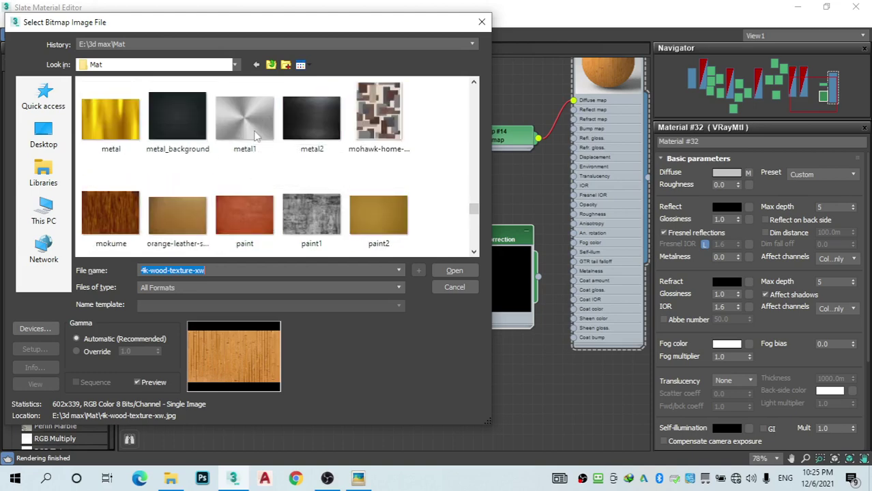
scroll(256, 137, "down", 4)
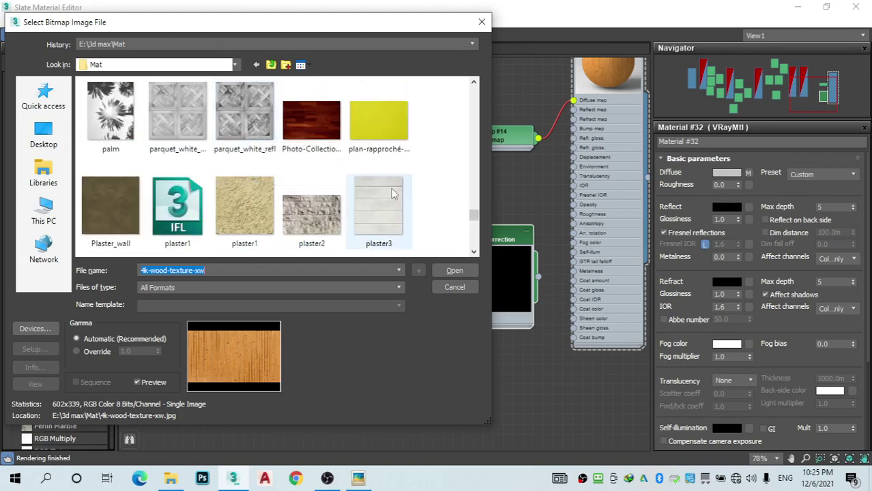
double_click(378, 208)
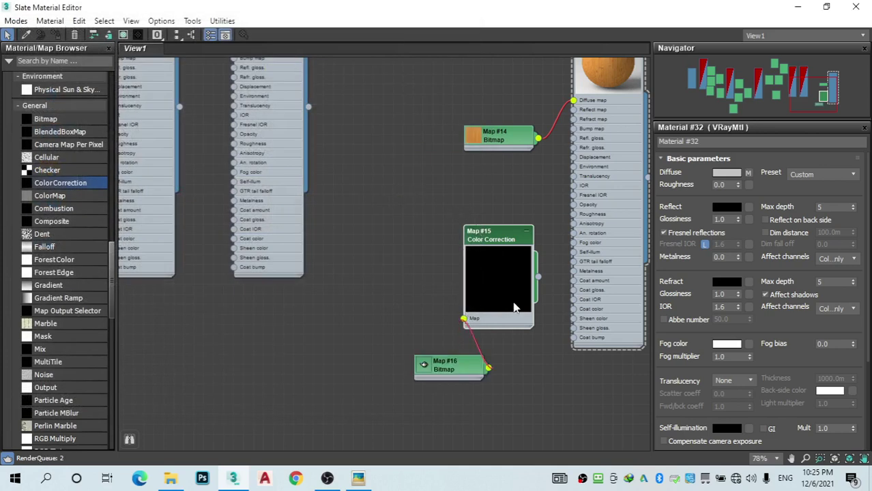
Step: Connect the plaster Color Correction to Material #32's reflect map and set its contrast to about 41.5 and brightness to about 10.3
left_click_drag(538, 276, 578, 110)
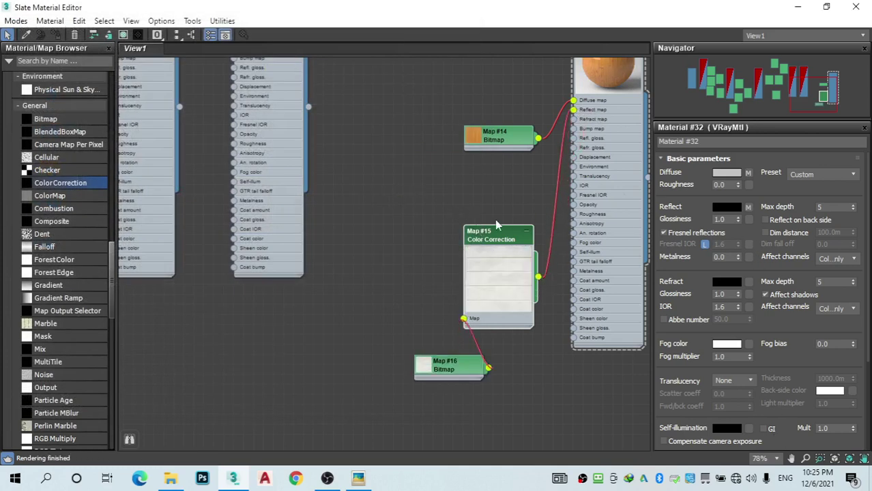
double_click(472, 235)
middle_click_drag(502, 185, 391, 272)
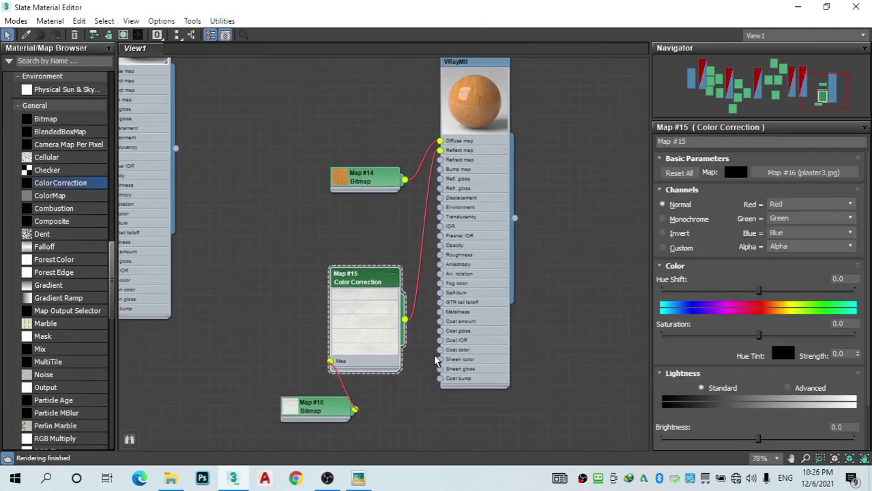
scroll(723, 362, "down", 3)
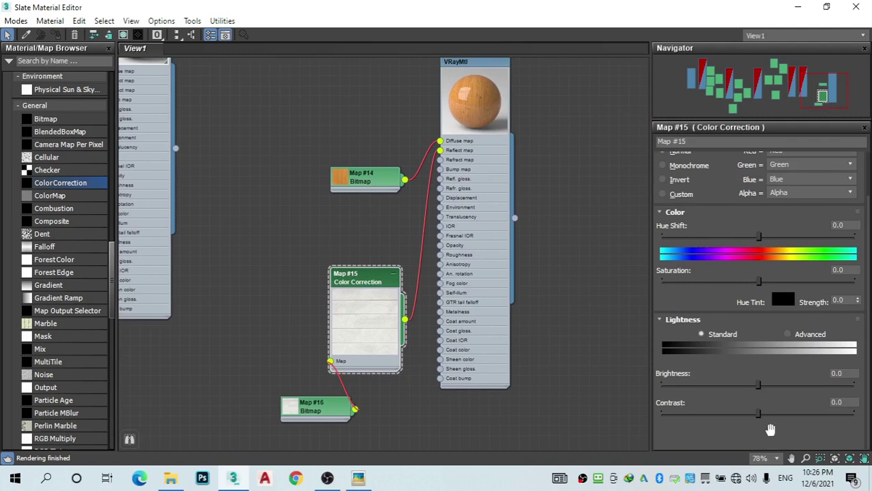
left_click_drag(757, 413, 800, 413)
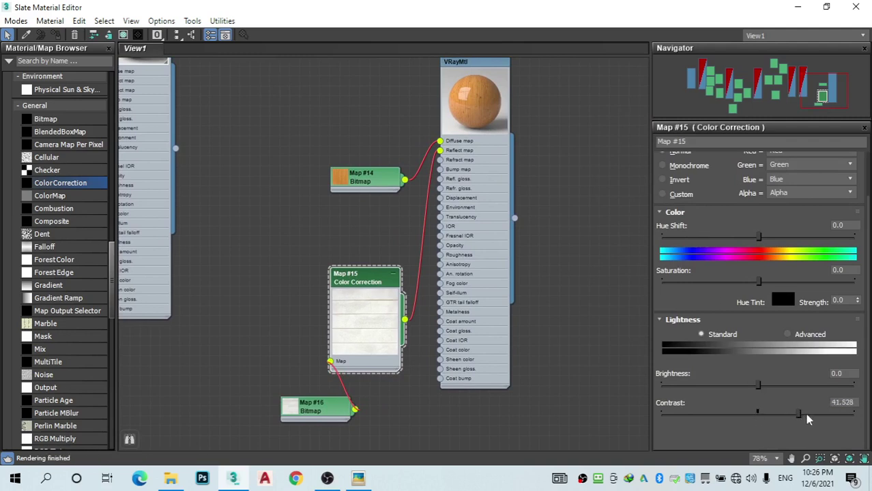
left_click_drag(758, 385, 768, 391)
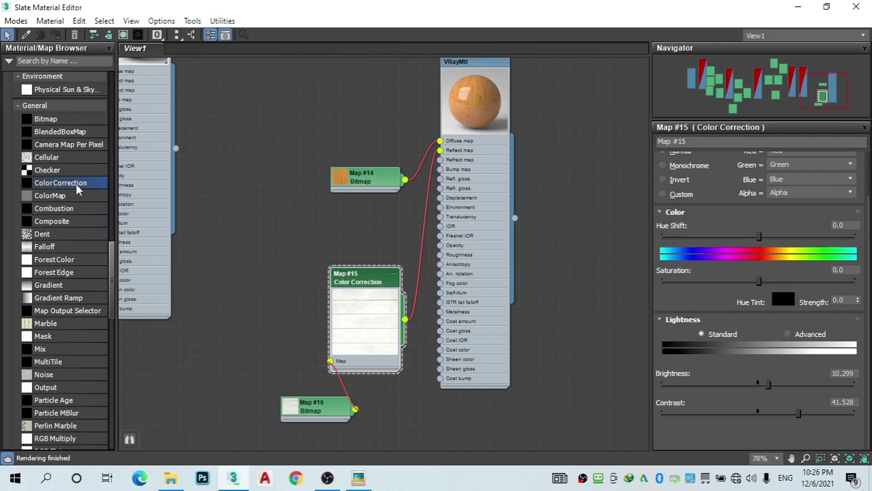
Step: Add a second Color Correction map fed by the plaster3 Bitmap and connect it to Material #32's bump map
left_click_drag(191, 203, 235, 198)
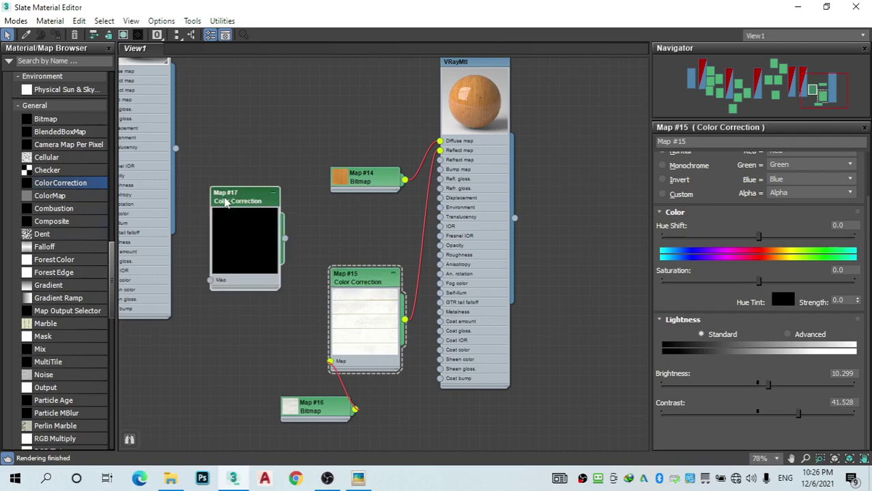
left_click_drag(355, 409, 272, 275)
left_click(194, 260)
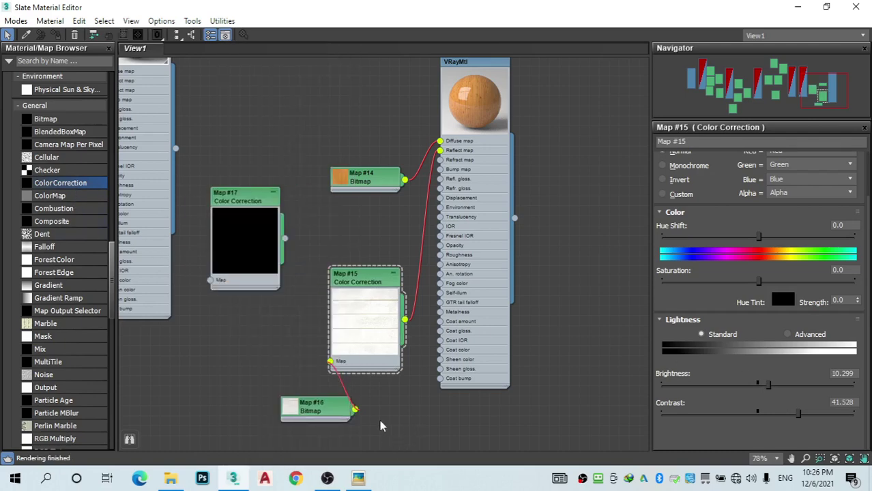
left_click_drag(355, 409, 210, 280)
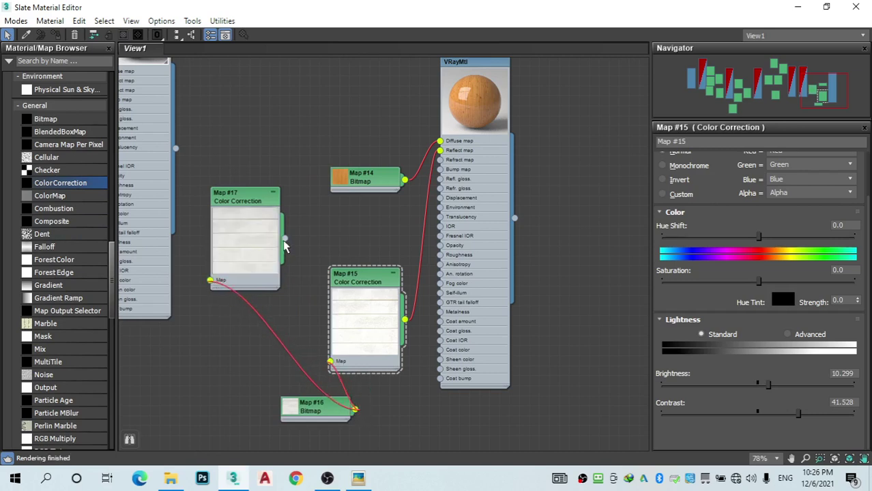
left_click_drag(285, 238, 445, 172)
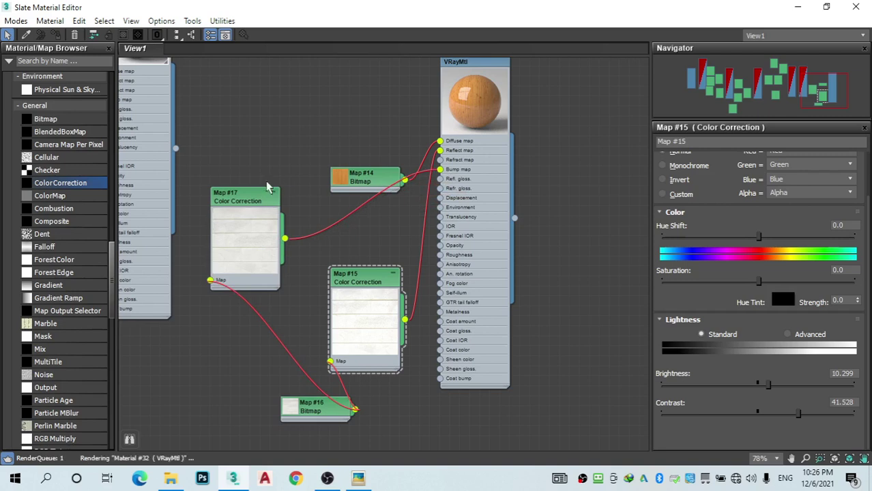
Step: Try a contrast of about 80.7 and a brightness of about -83.4 on the bump Color Correction
left_click(234, 204)
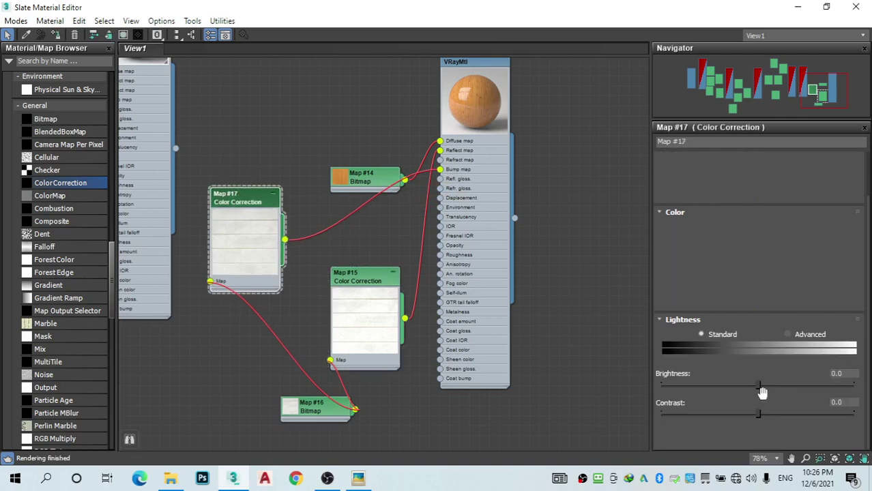
left_click_drag(768, 413, 834, 407)
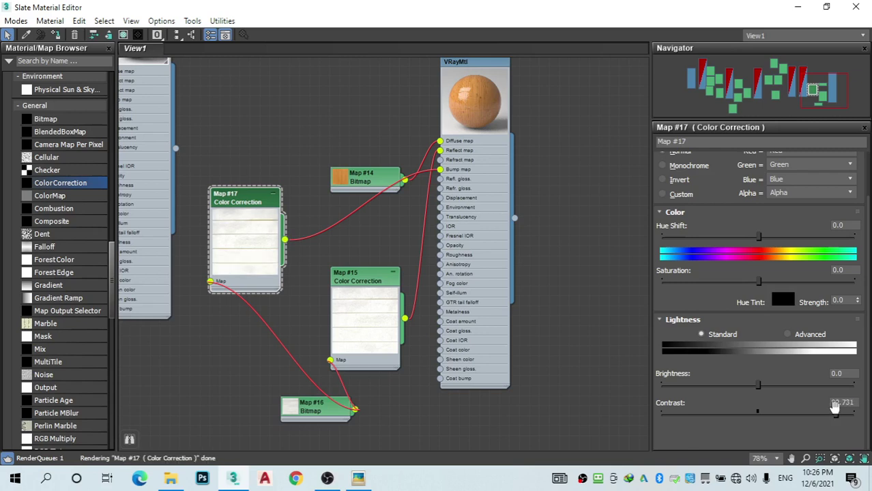
left_click_drag(754, 384, 678, 386)
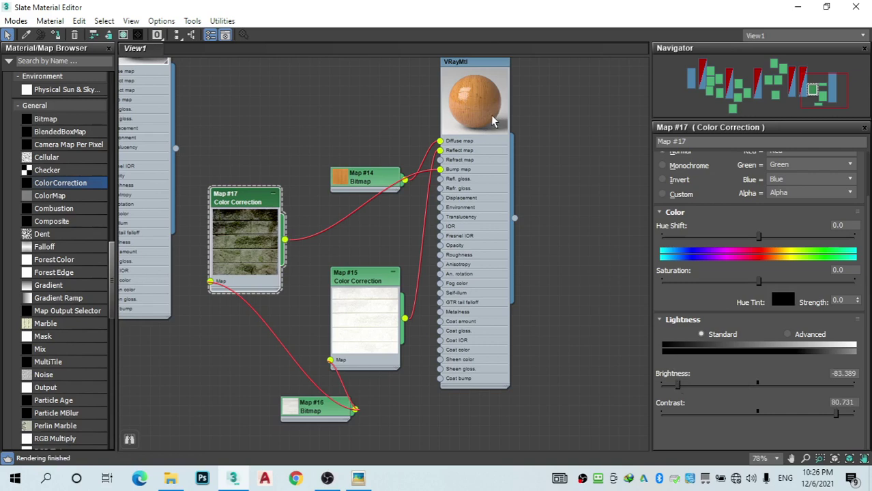
Step: Switch the bump Color Correction to Advanced lightness with RGB gain 131.1 and gamma/contrast 0.01, and move Material #32 farther from its maps
left_click(787, 335)
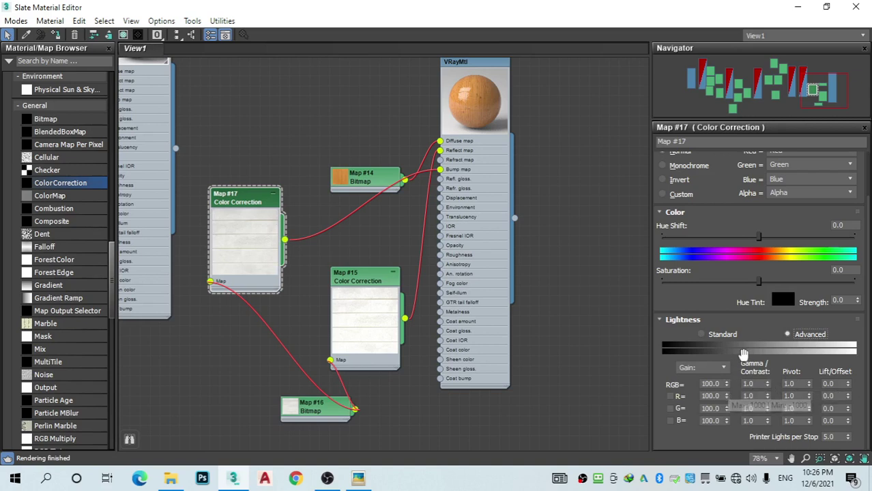
left_click_drag(726, 386, 726, 384)
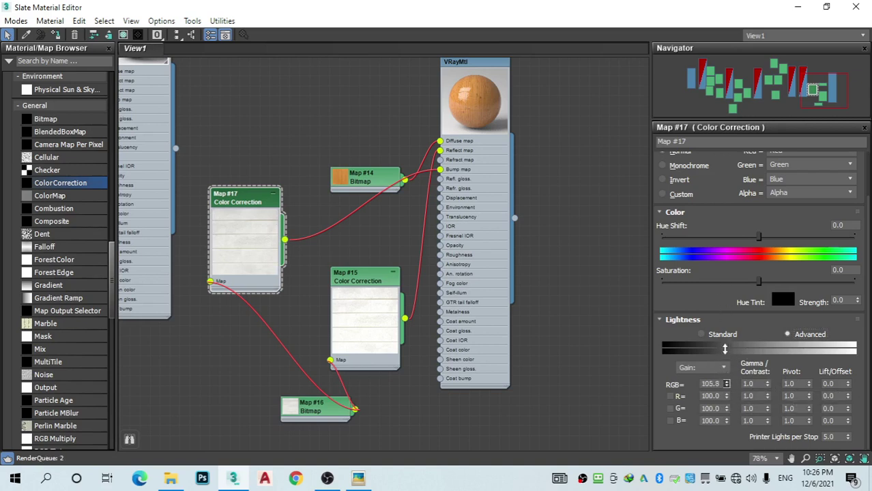
left_click_drag(724, 192, 724, 191)
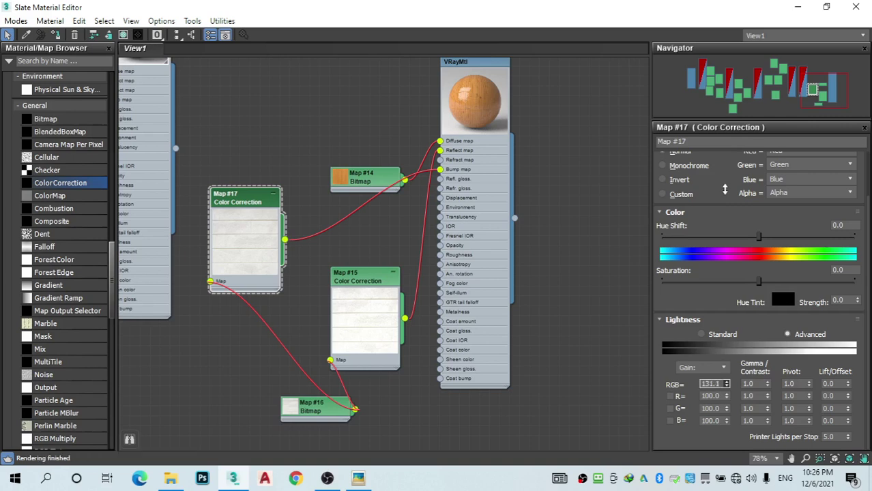
left_click_drag(767, 384, 750, 173)
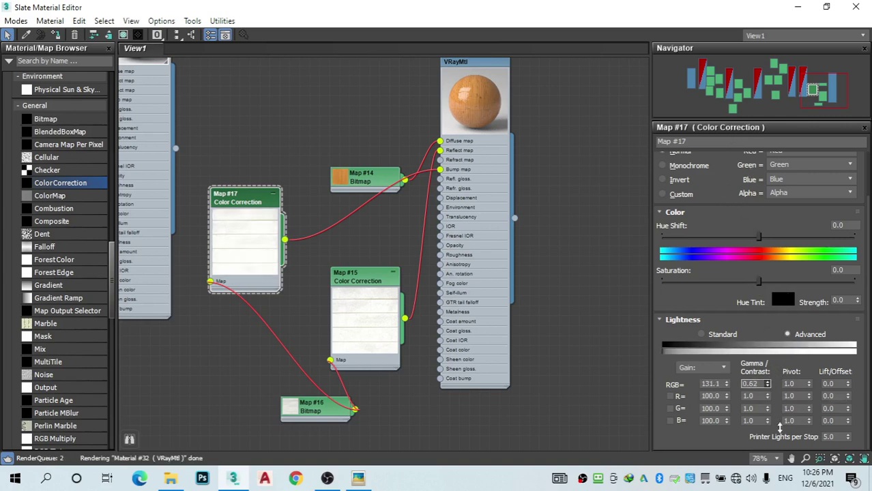
left_click_drag(778, 427, 711, 64)
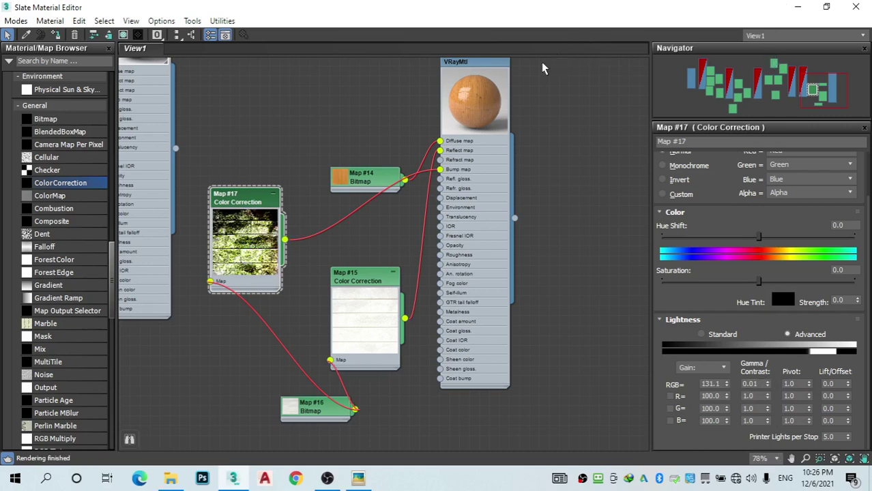
left_click_drag(480, 83, 521, 120)
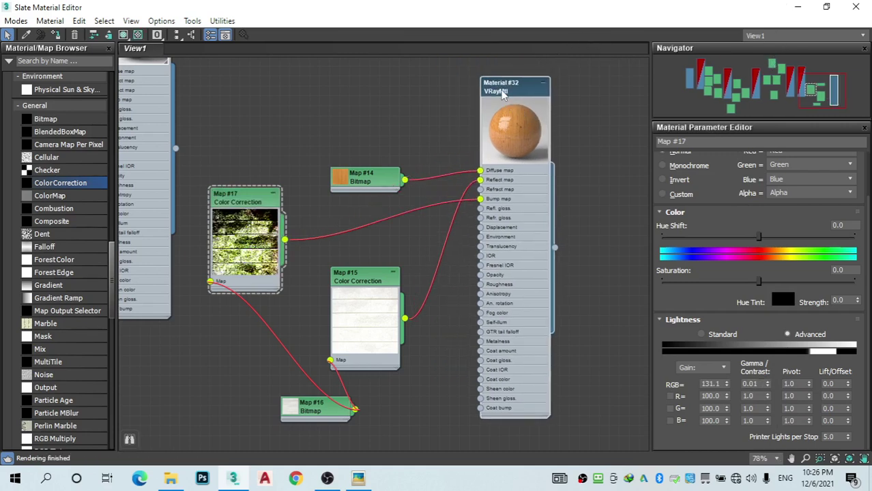
Step: Leave the material editor with Material #32 open and add a UVW Map modifier with Box mapping to the light wood box
double_click(506, 103)
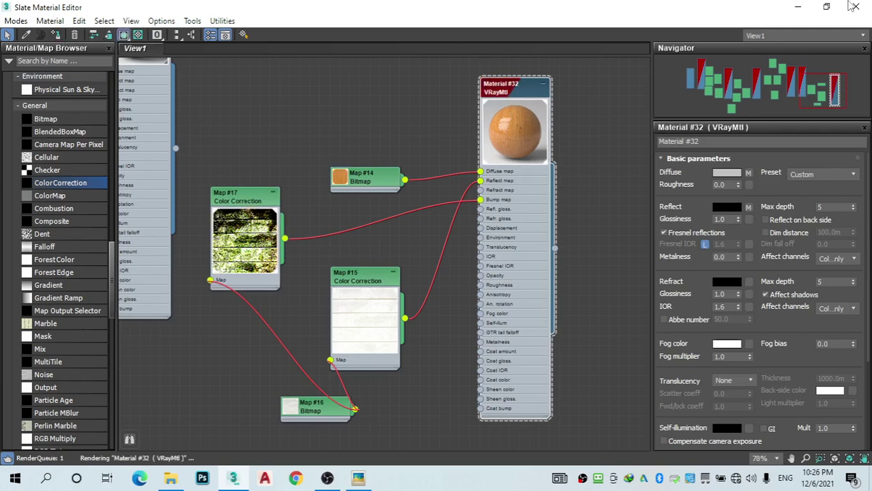
left_click(797, 7)
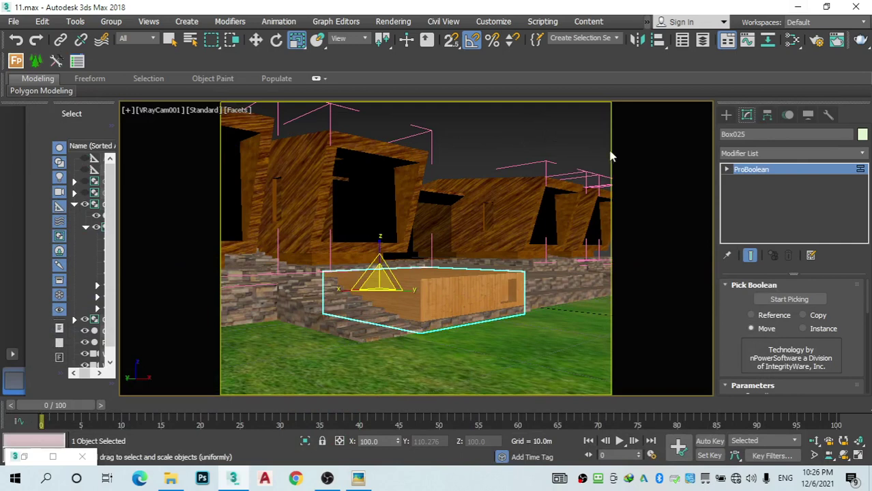
left_click(753, 155)
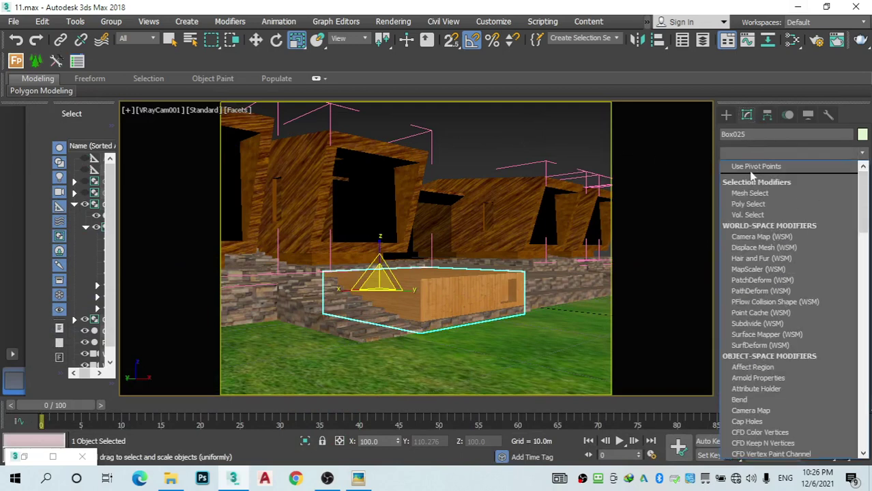
key("u")
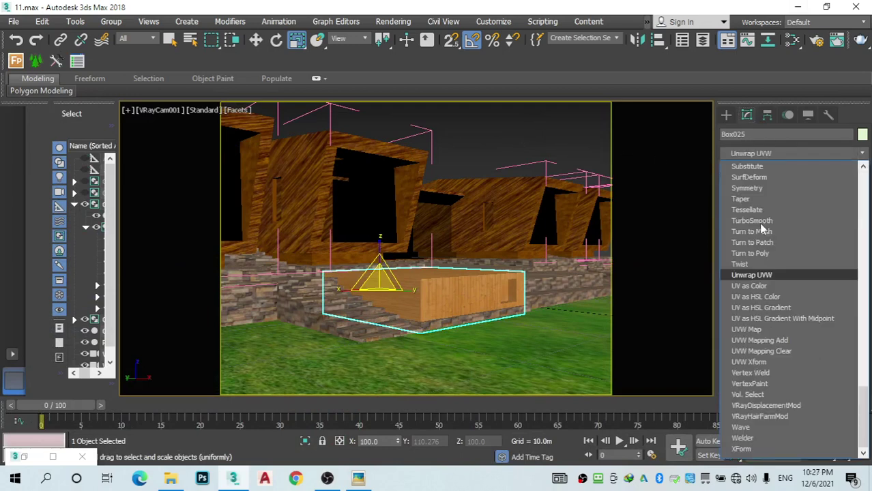
left_click(754, 329)
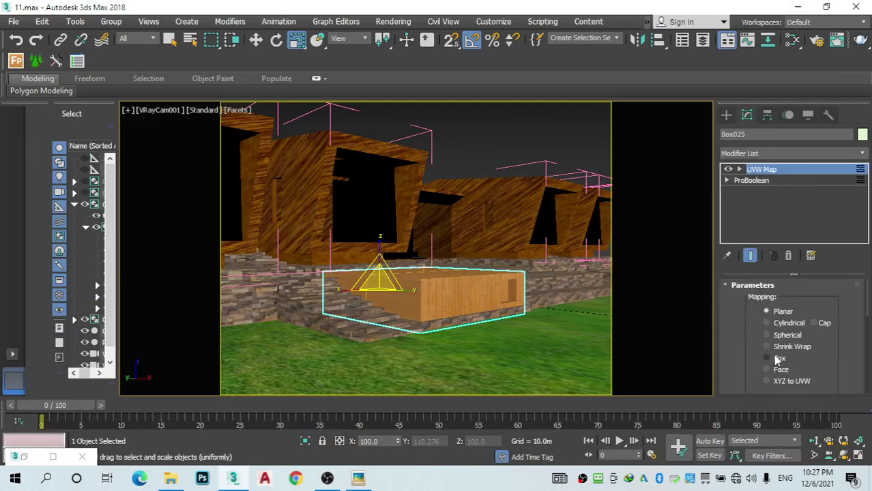
left_click(777, 359)
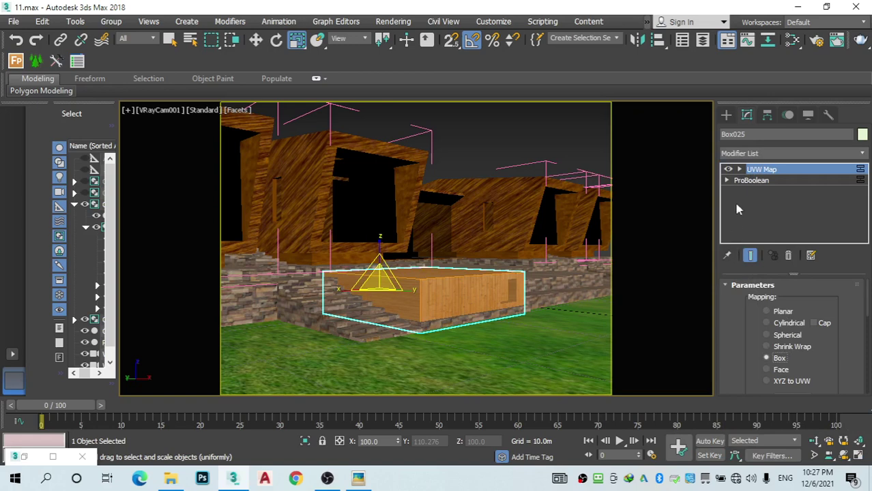
Step: Scale the light wood box's UVW Map gizmo uniformly to about 49 percent and deselect the box
left_click(739, 169)
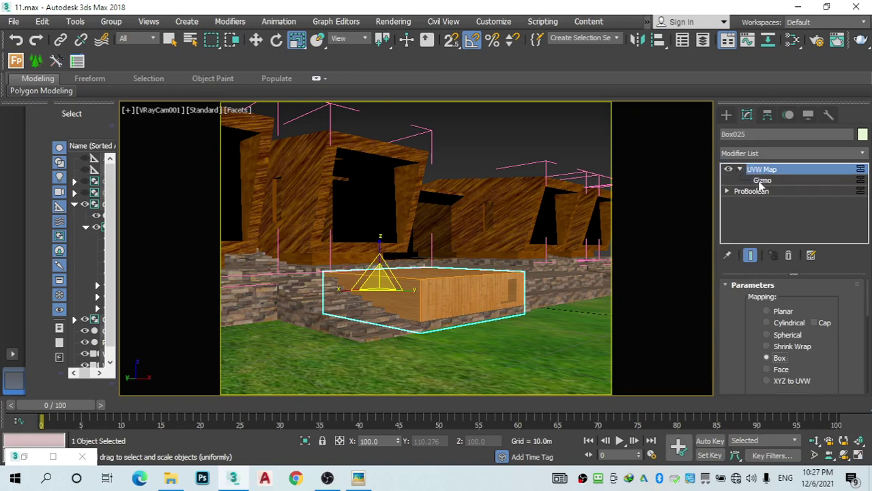
left_click(760, 180)
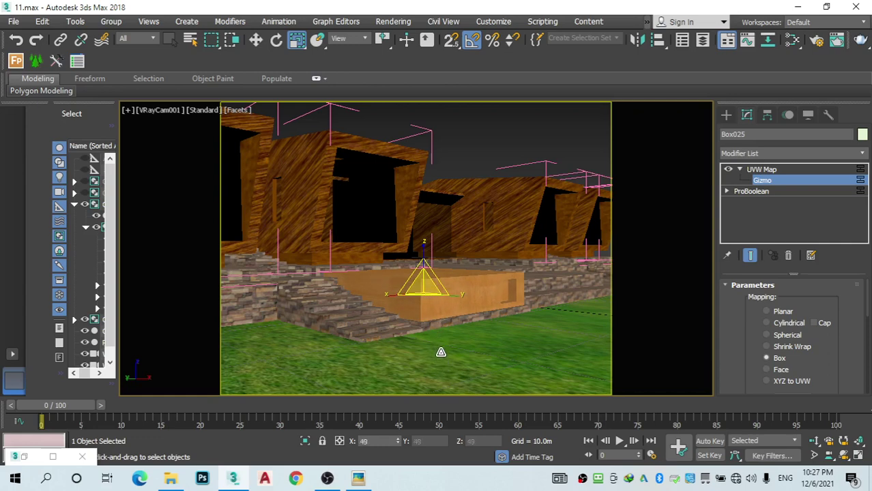
left_click(743, 171)
left_click(509, 140)
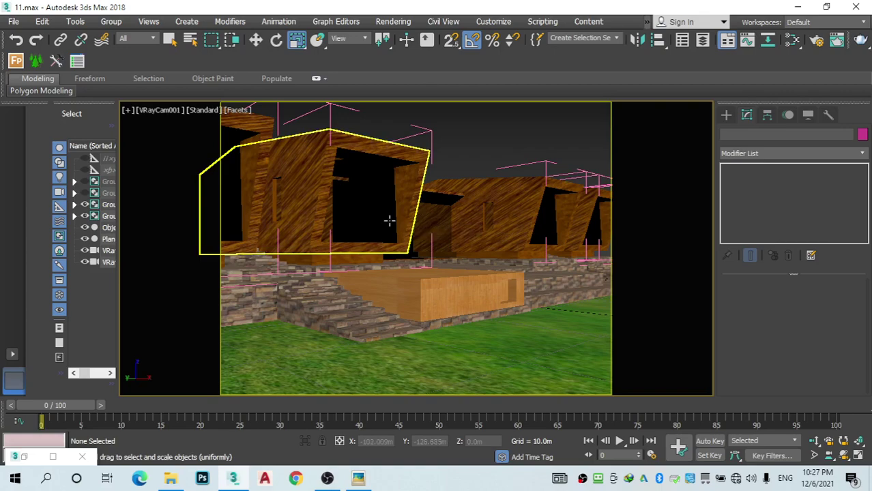
left_click(328, 477)
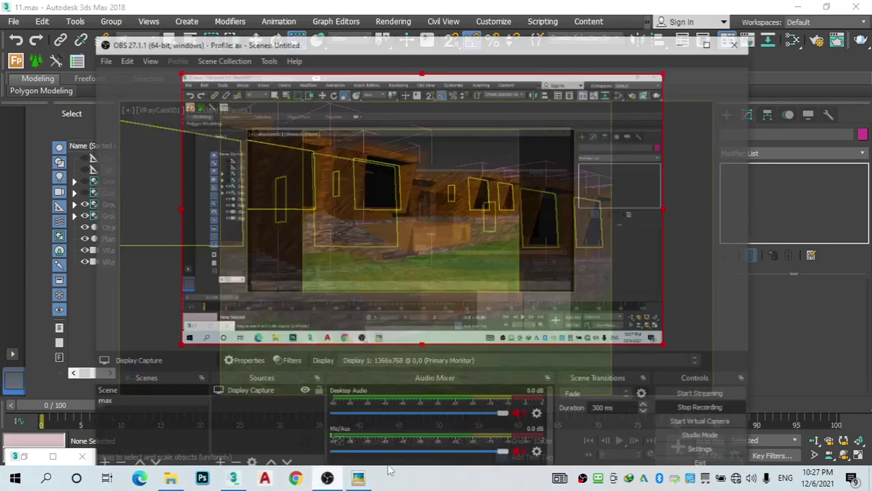